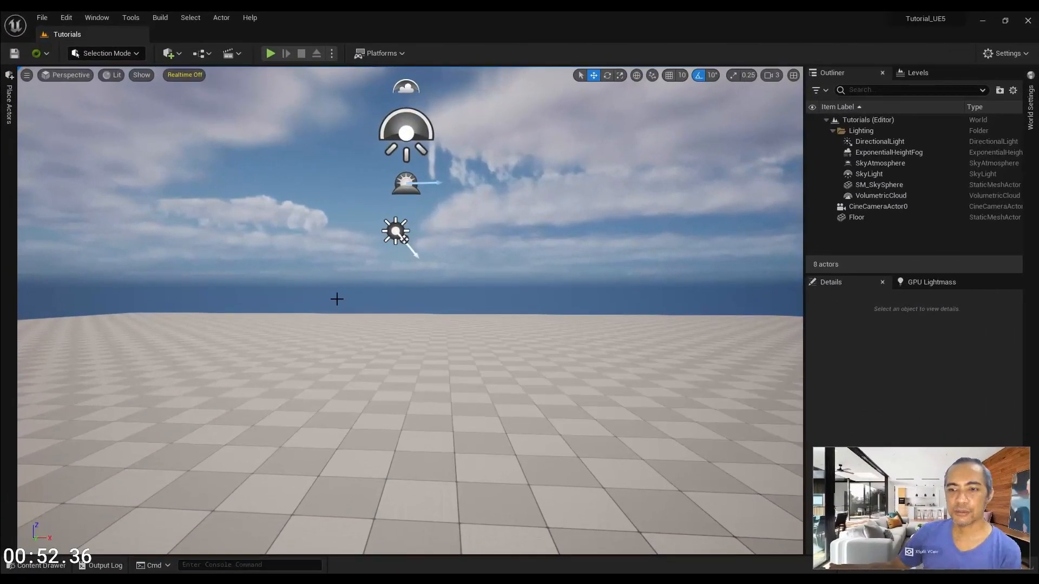
Open the Tutorials level from the project's Tutorials/Level content folder.
right_click_drag(399, 352, 395, 332)
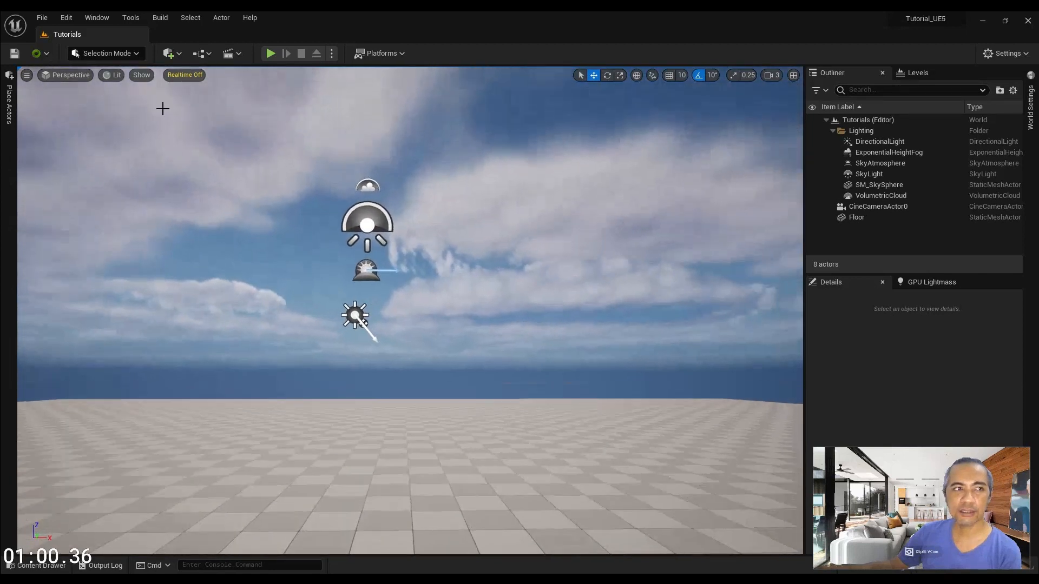
left_click(42, 17)
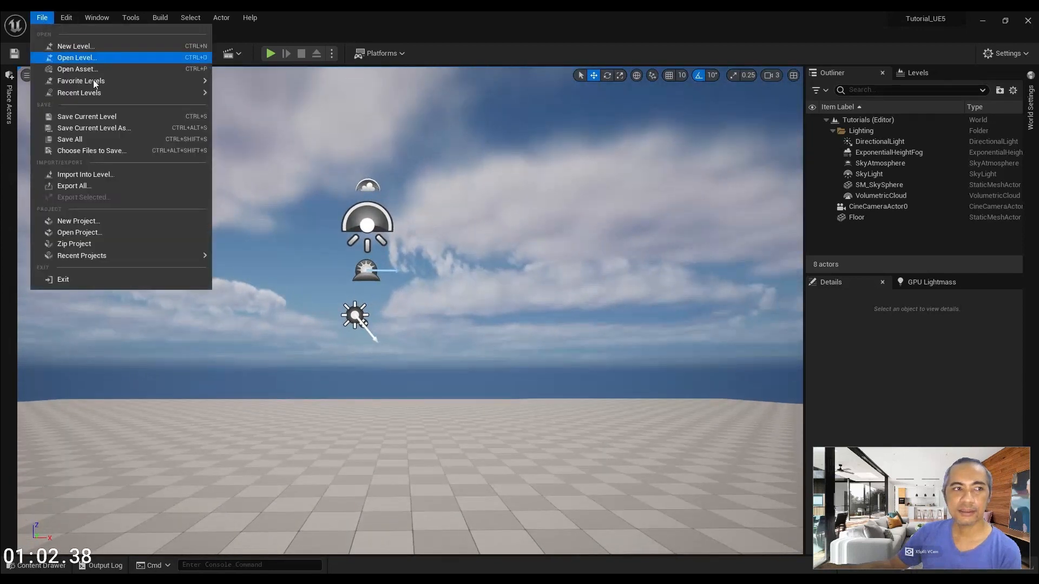
left_click(125, 57)
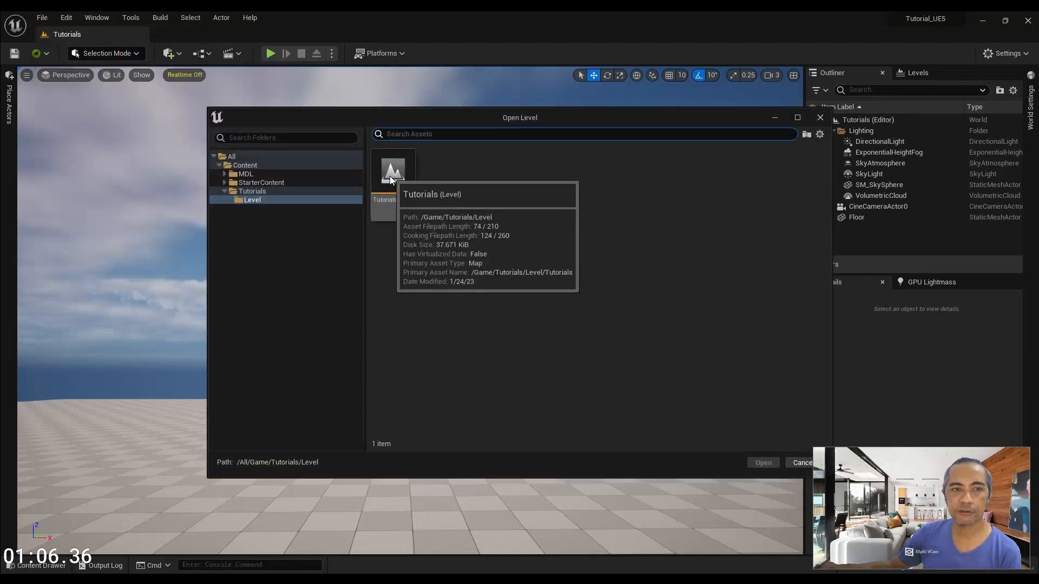
left_click(387, 171)
left_click(270, 202)
double_click(402, 190)
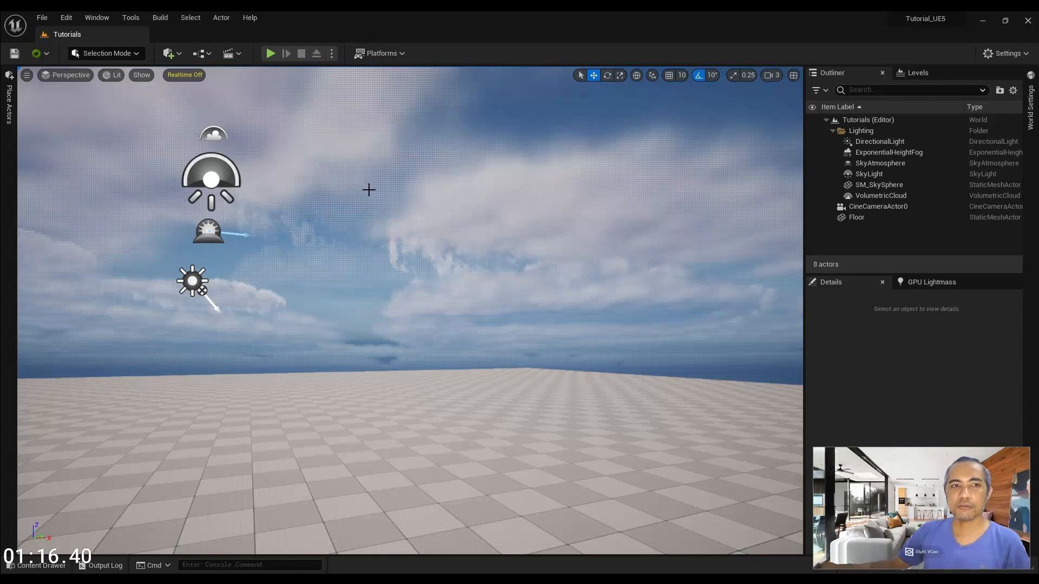
Set both the Editor Startup Map and the Game Default Map to Tutorials in the project's Maps & Modes settings.
mouse_move(495, 265)
right_mouse_down()
mouse_move(469, 263)
mouse_move(478, 261)
right_mouse_up()
right_click_drag(539, 251, 539, 249)
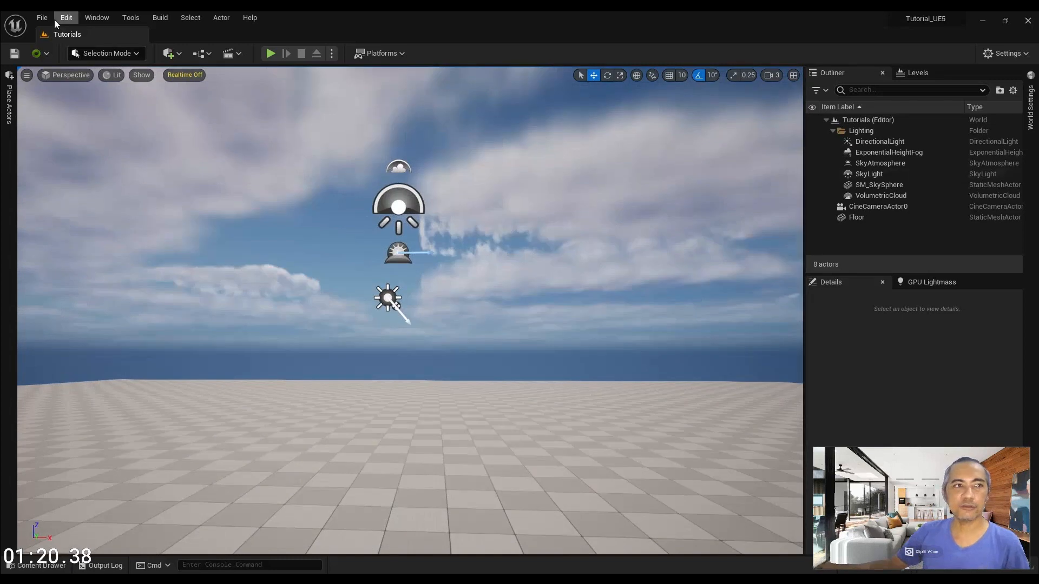
left_click(1005, 53)
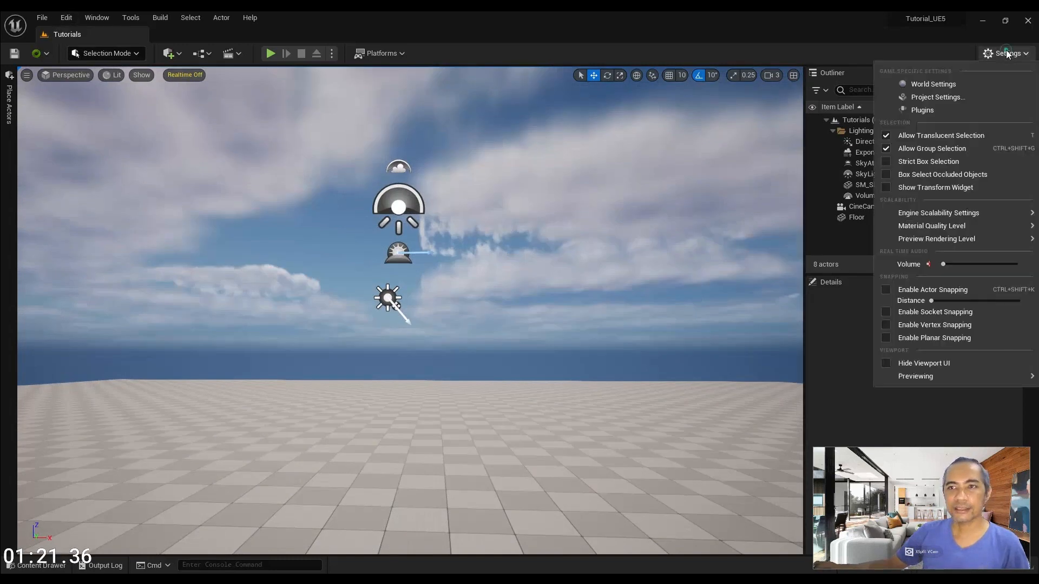
left_click(940, 97)
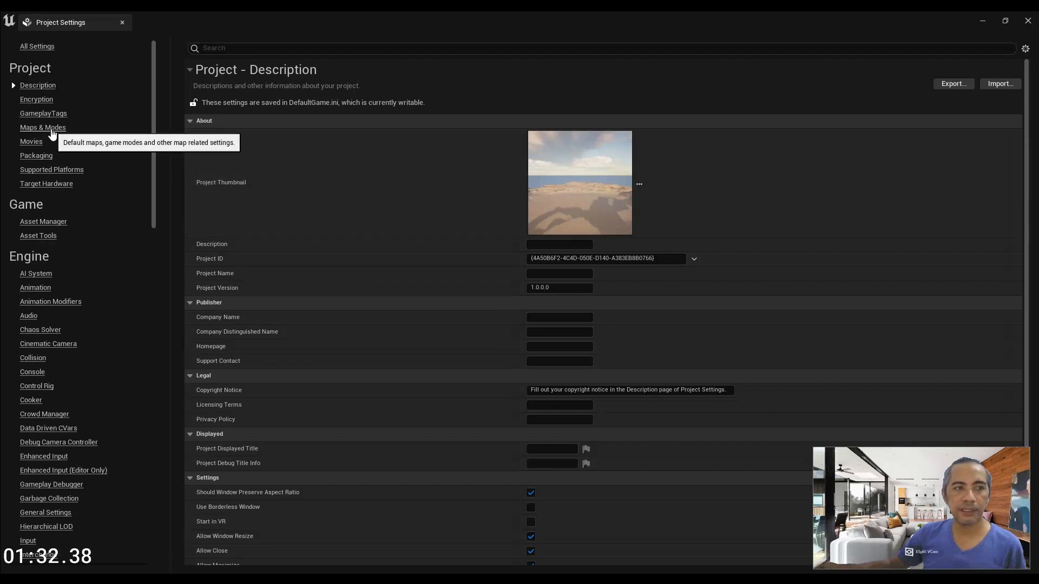
left_click(43, 128)
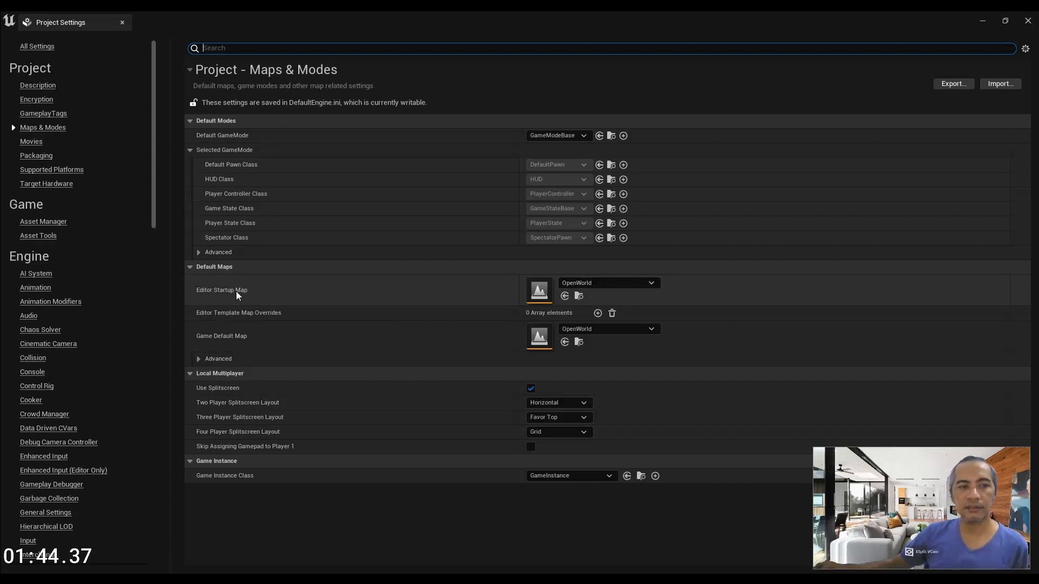
left_click(592, 284)
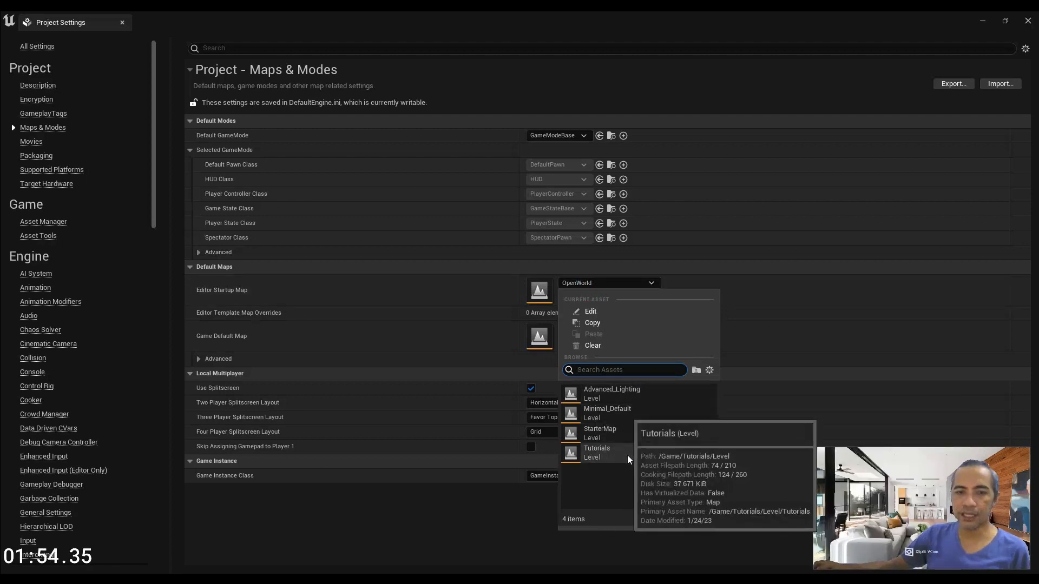
left_click(628, 456)
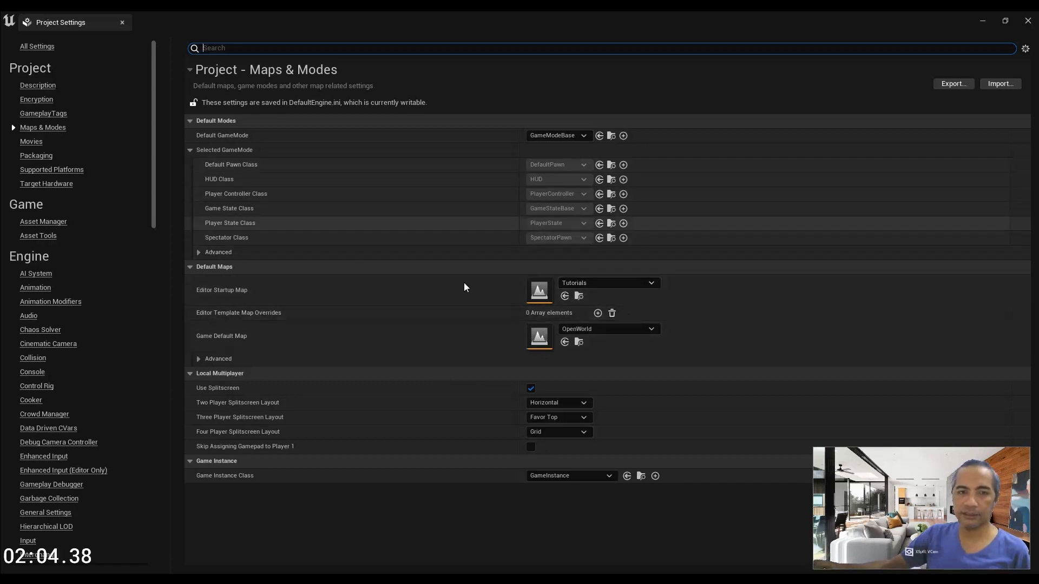
left_click(582, 330)
left_click(606, 243)
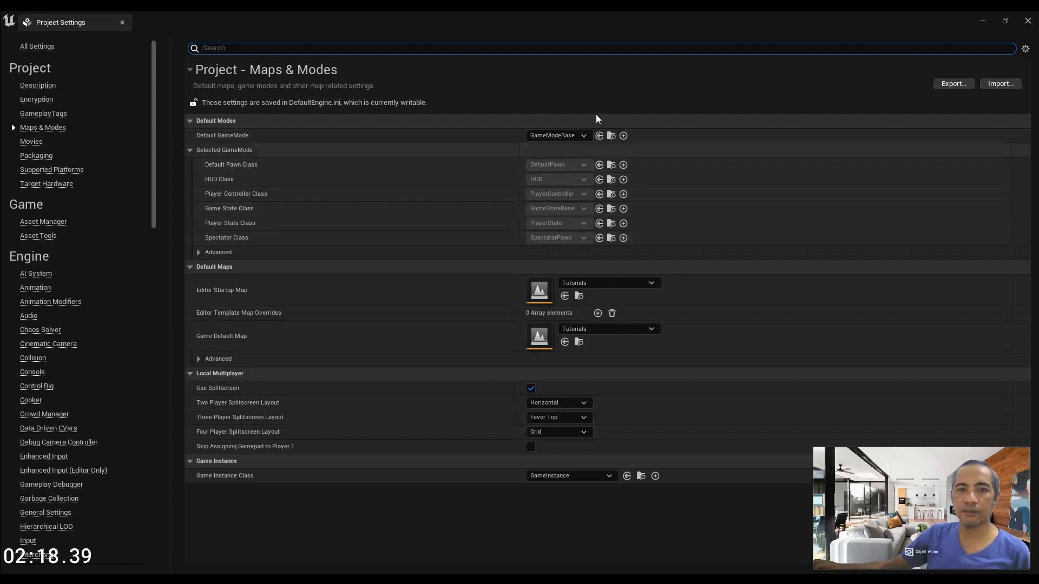
Examine the Default GameMode options in Maps & Modes and close the project settings.
left_click(582, 136)
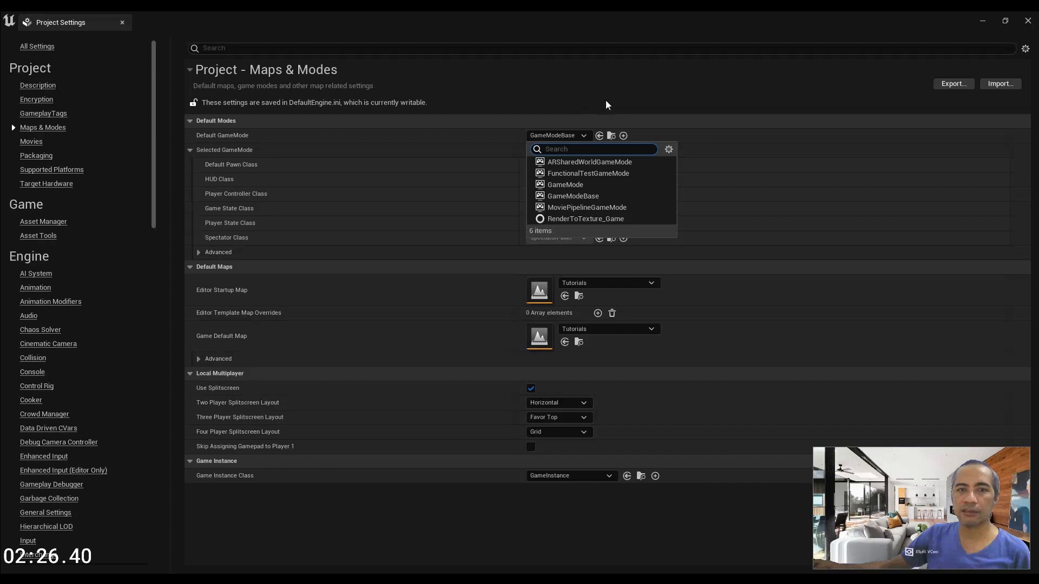
left_click(557, 86)
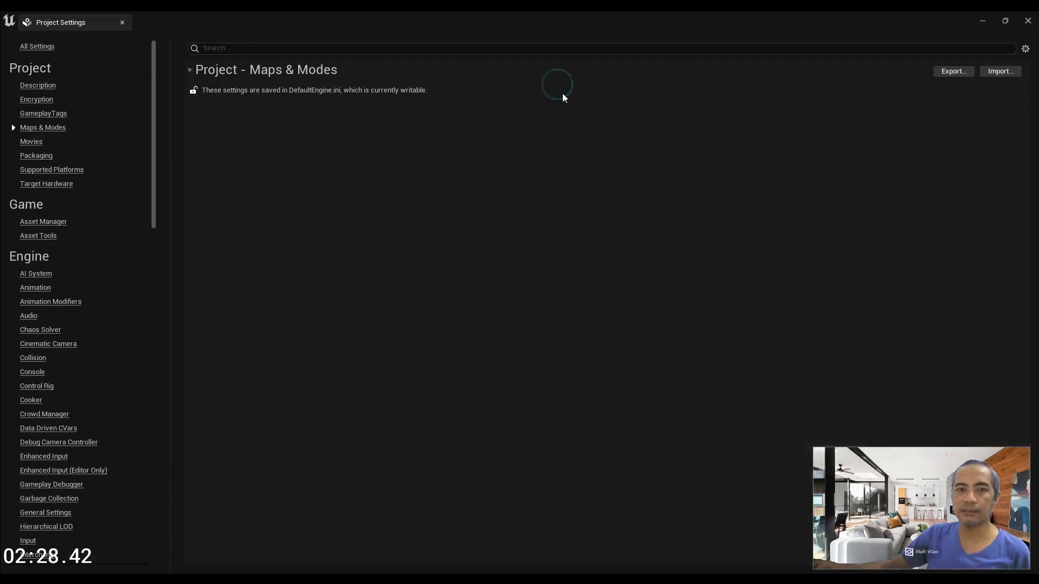
left_click(42, 128)
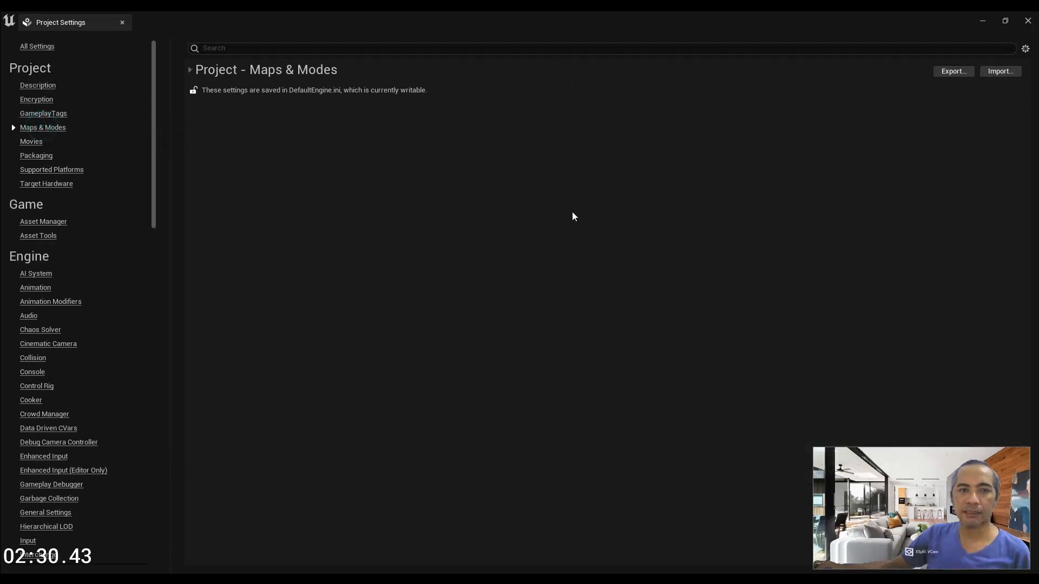
left_click(61, 128)
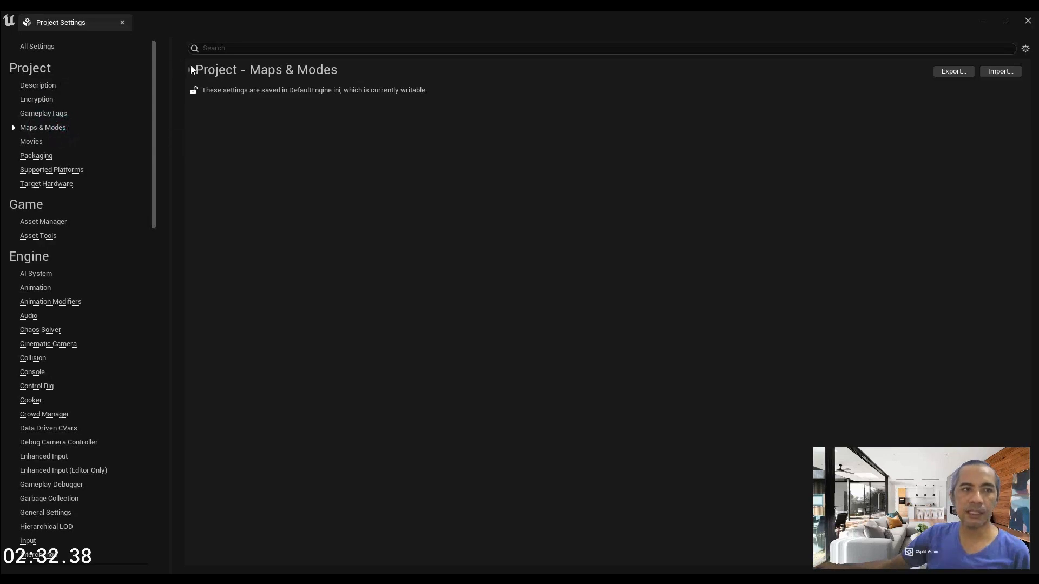
left_click(36, 47)
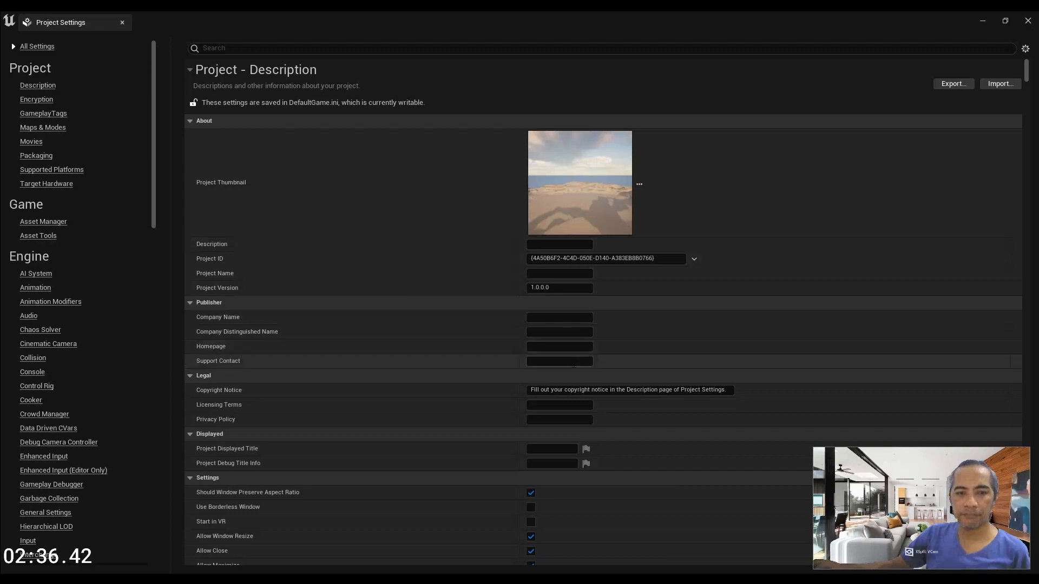
scroll(567, 361, "down", 4)
left_click(55, 127)
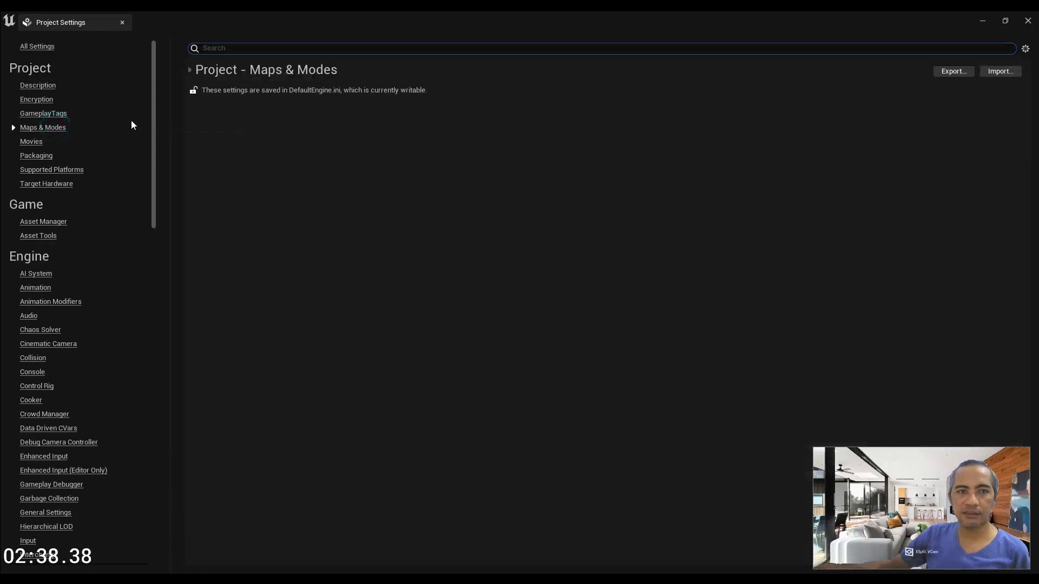
left_click(194, 75)
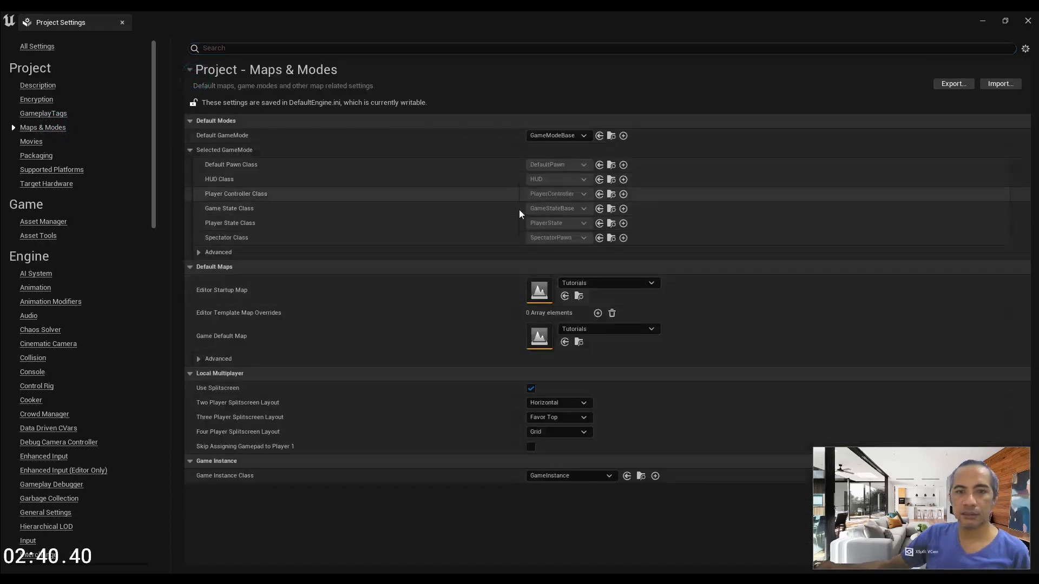
left_click(123, 22)
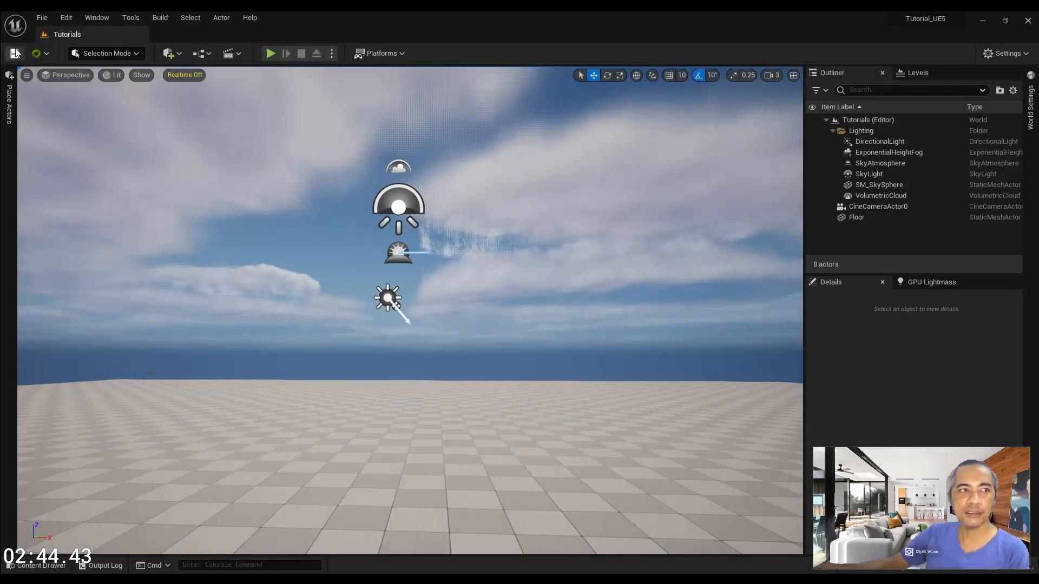
Collapse the StarterContent folder in the content drawer and expand the Tutorials folder.
right_click_drag(544, 271, 456, 311)
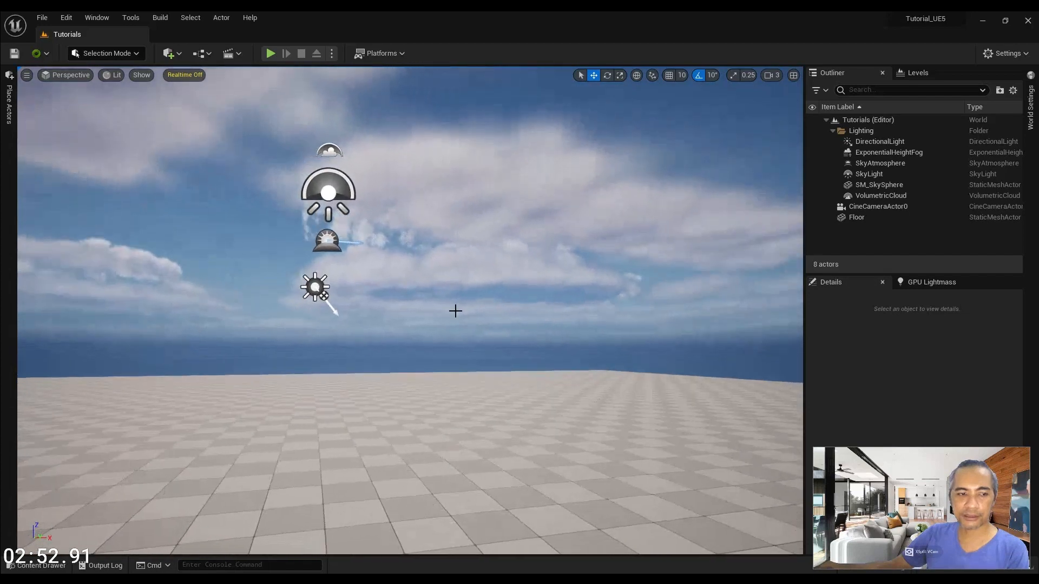
left_click(28, 565)
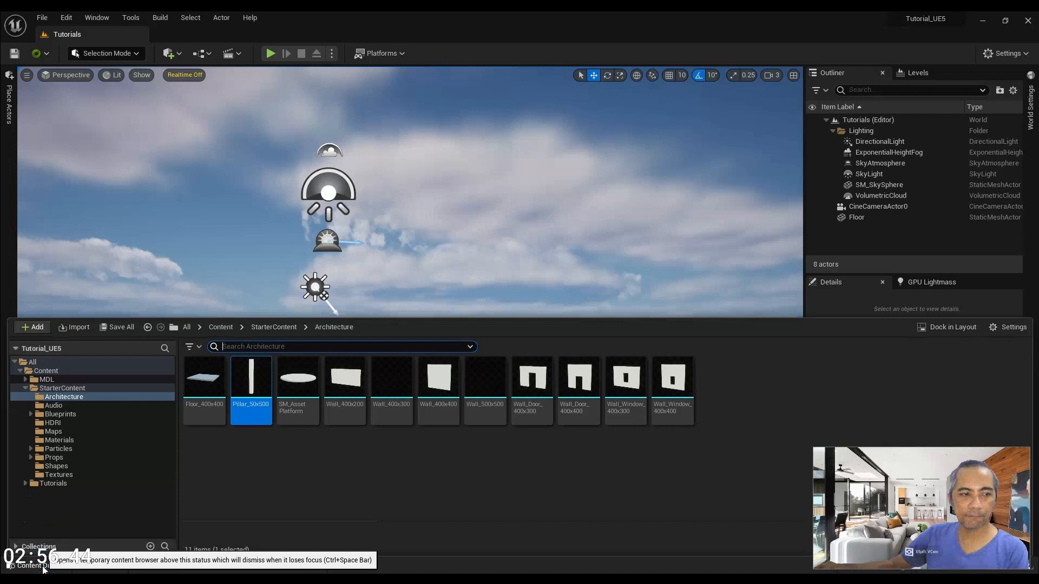
double_click(30, 388)
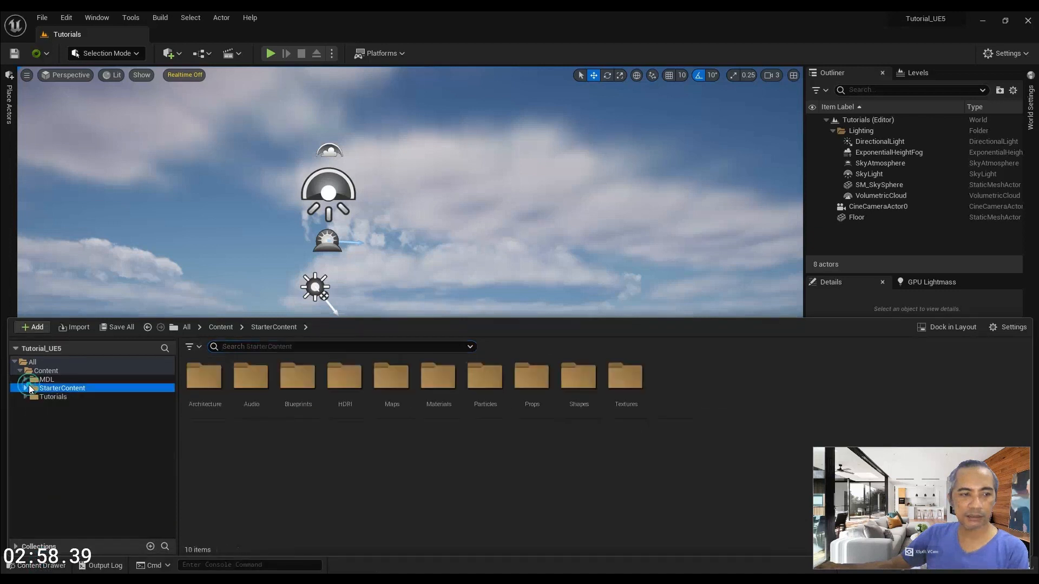
left_click(59, 398)
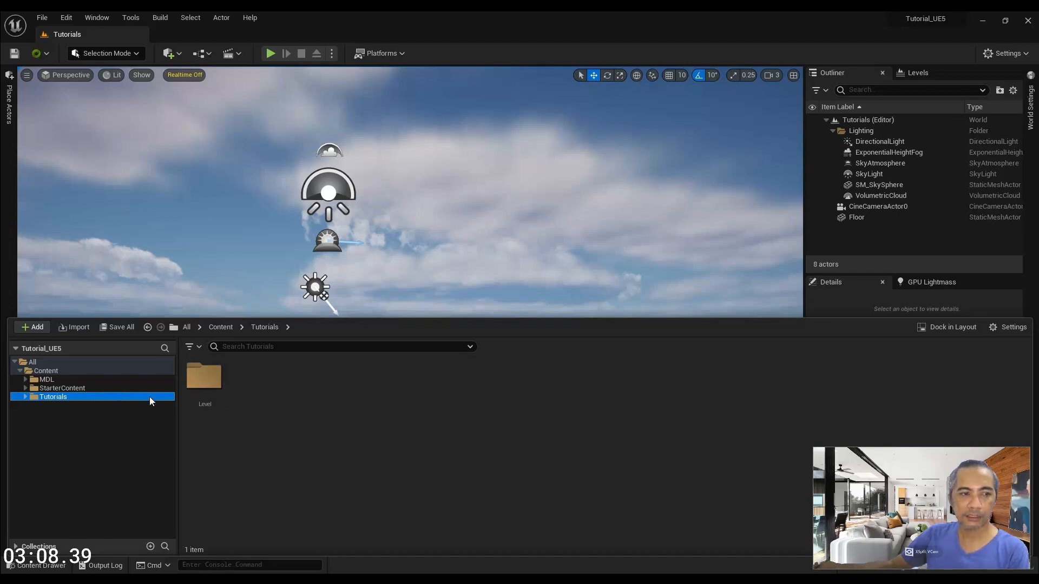
left_click(51, 371)
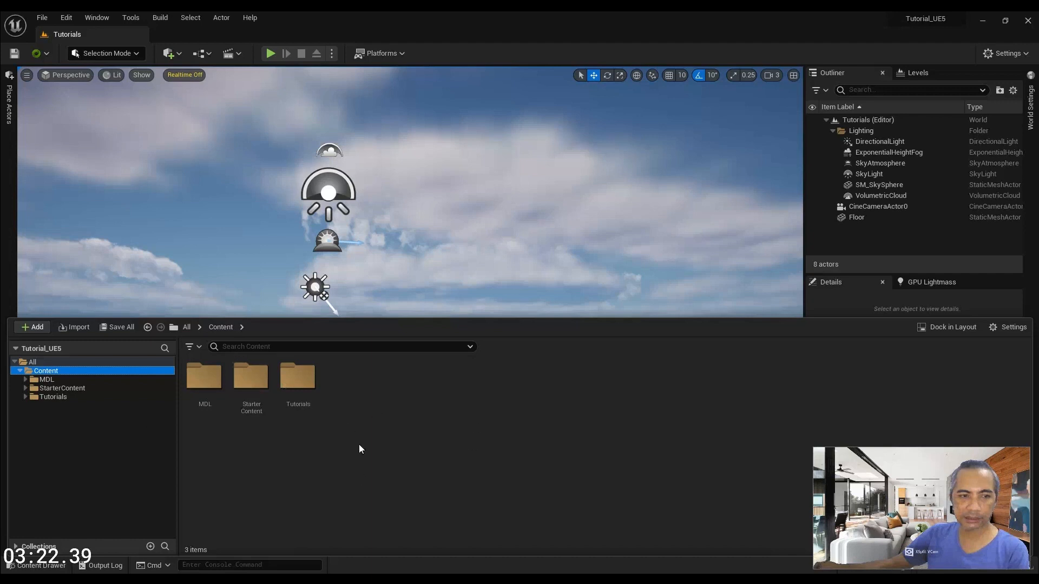
left_click(61, 399)
left_click(25, 397)
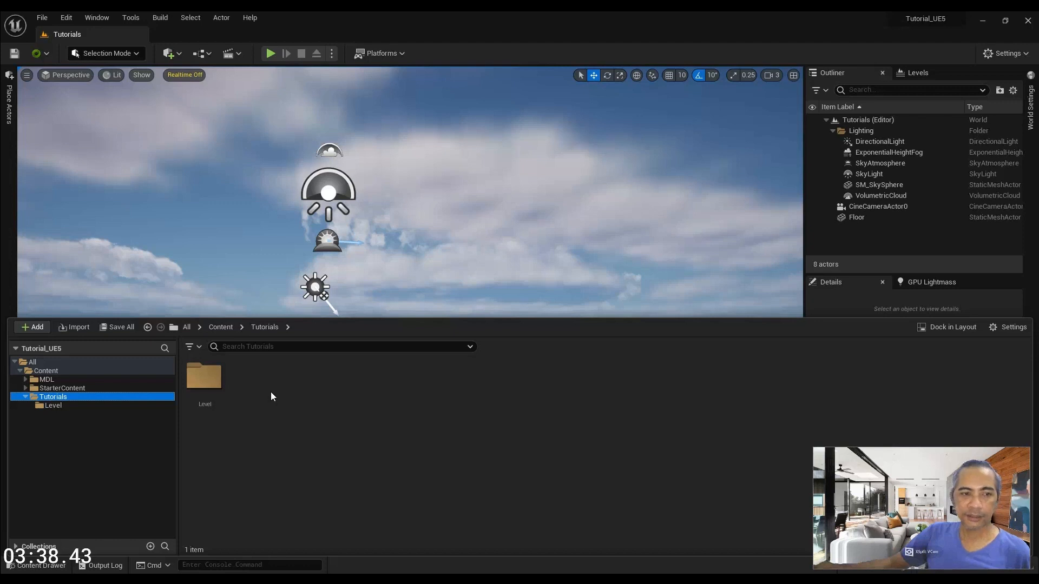
right_click(280, 379)
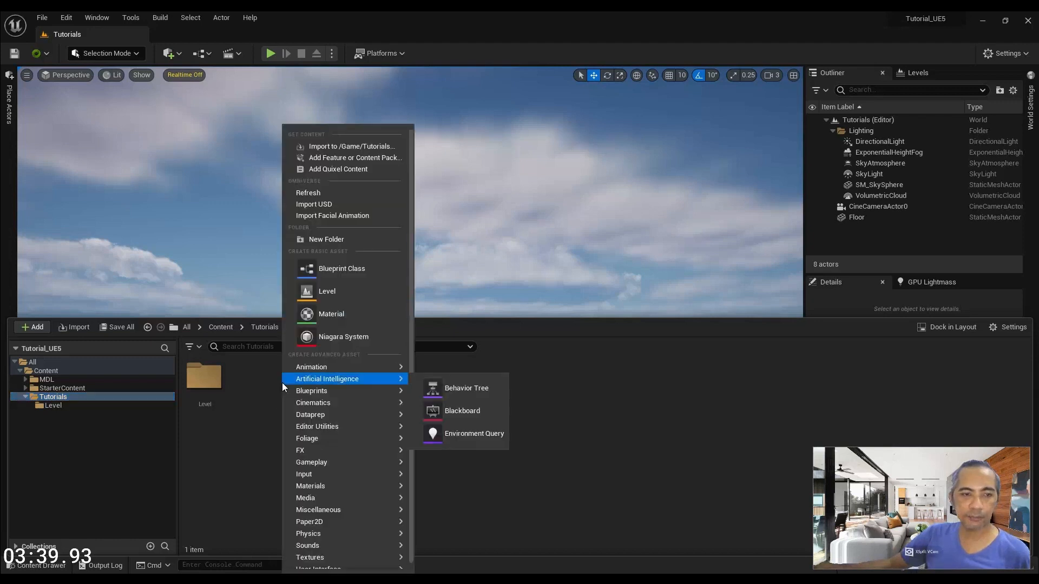
left_click(247, 385)
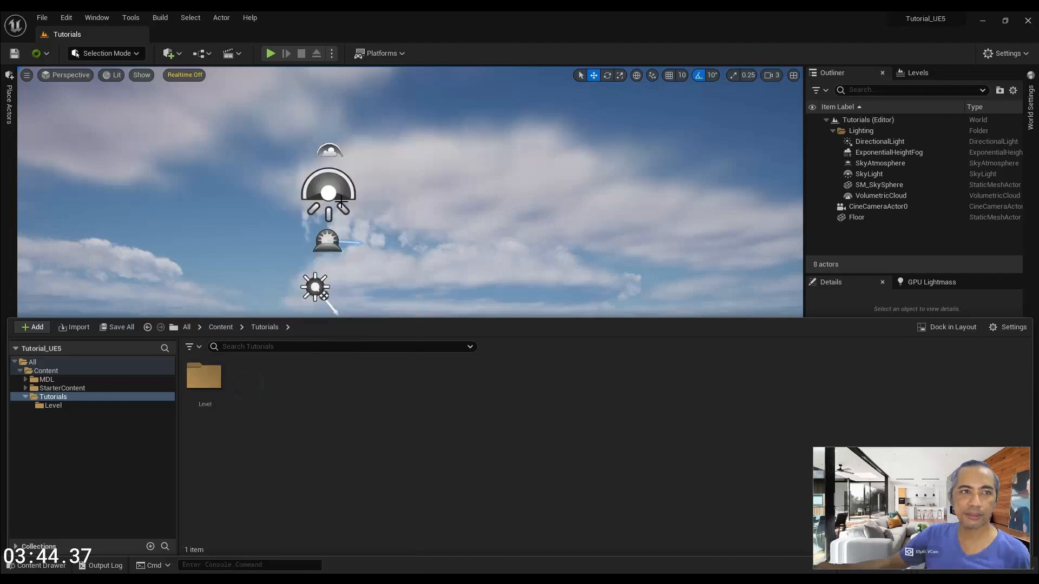
left_click(231, 53)
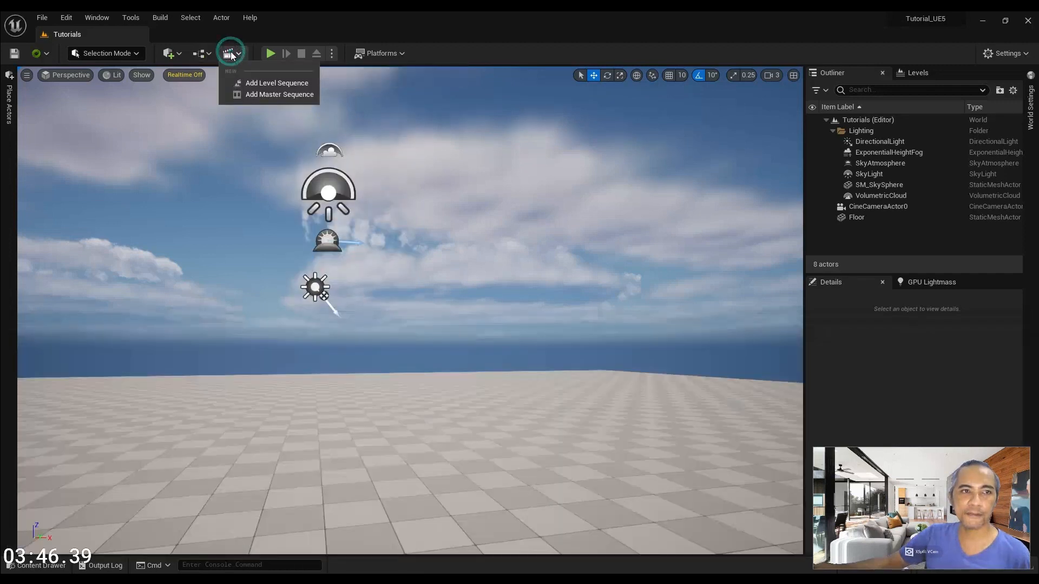
left_click(180, 53)
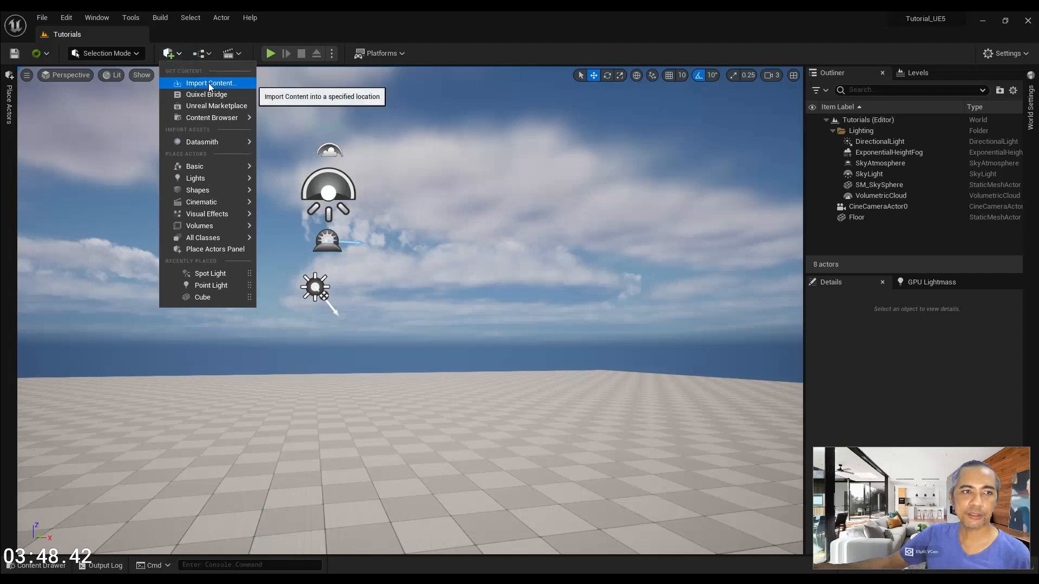
Start an asset import into the Tutorials content folder and examine the file types available for import.
left_click(36, 565)
left_click(313, 437)
left_click(70, 406)
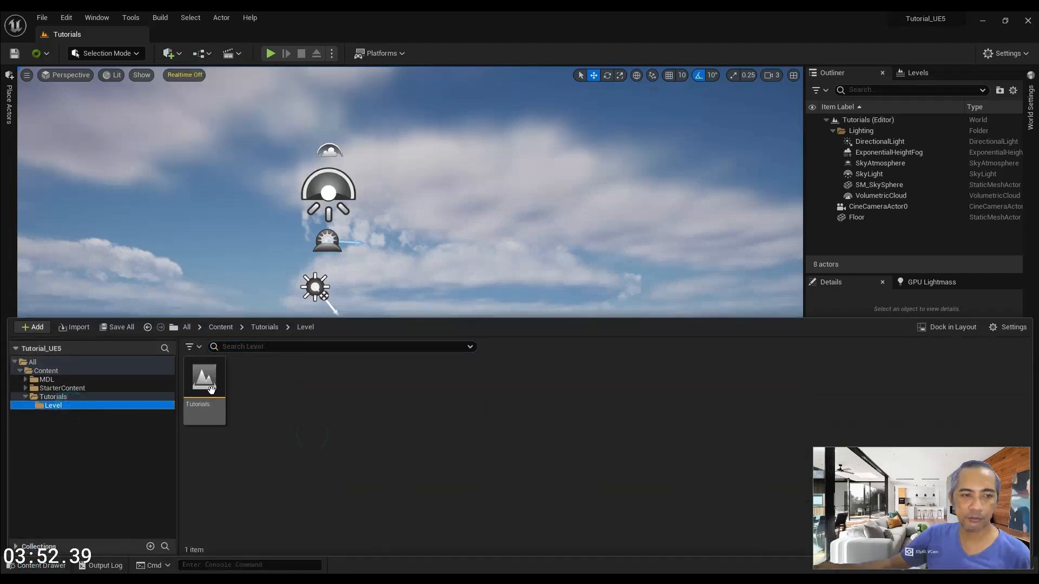
right_click(325, 402)
left_click(63, 397)
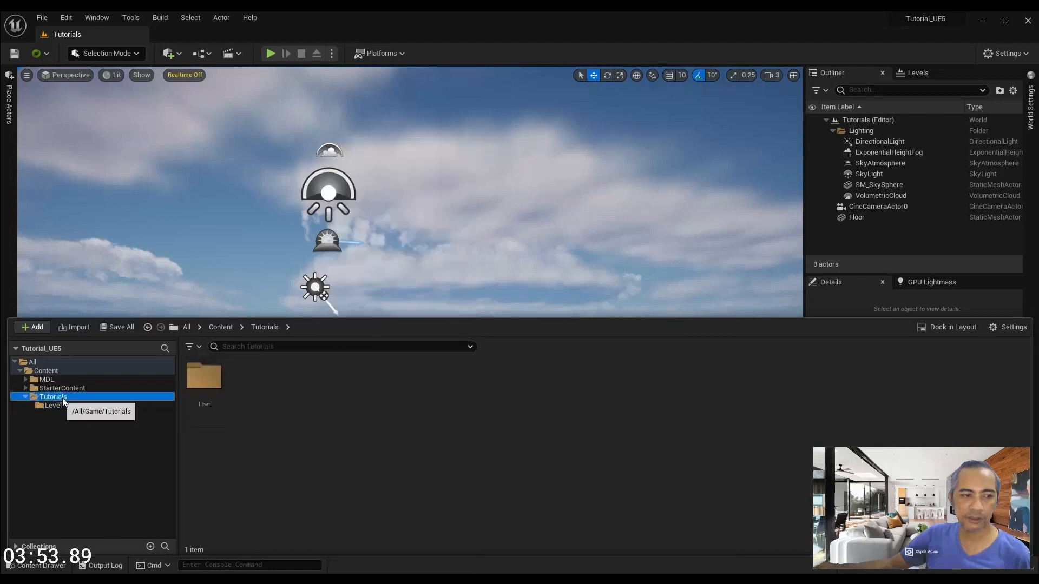
right_click(350, 399)
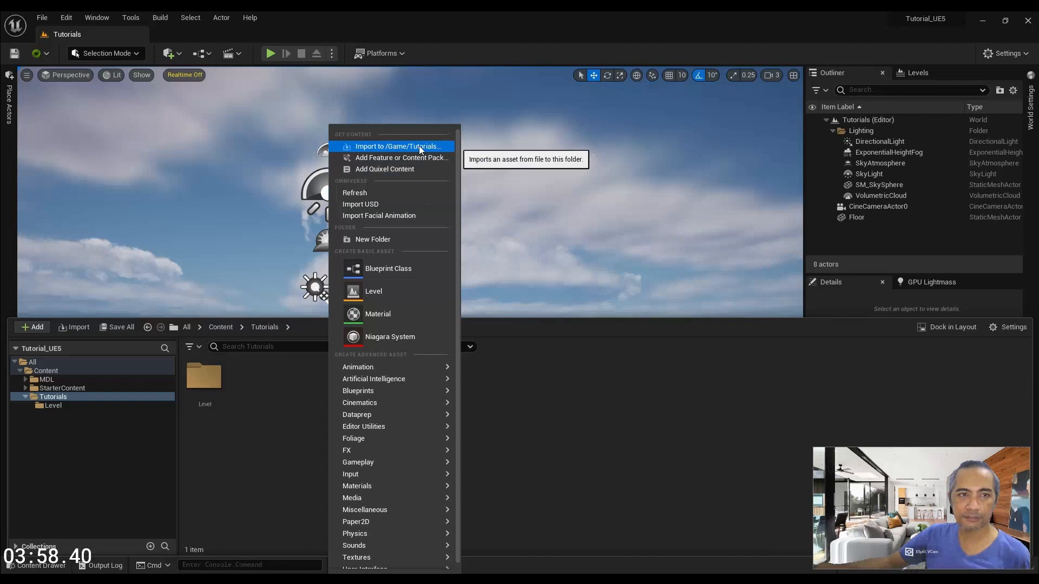
left_click(419, 146)
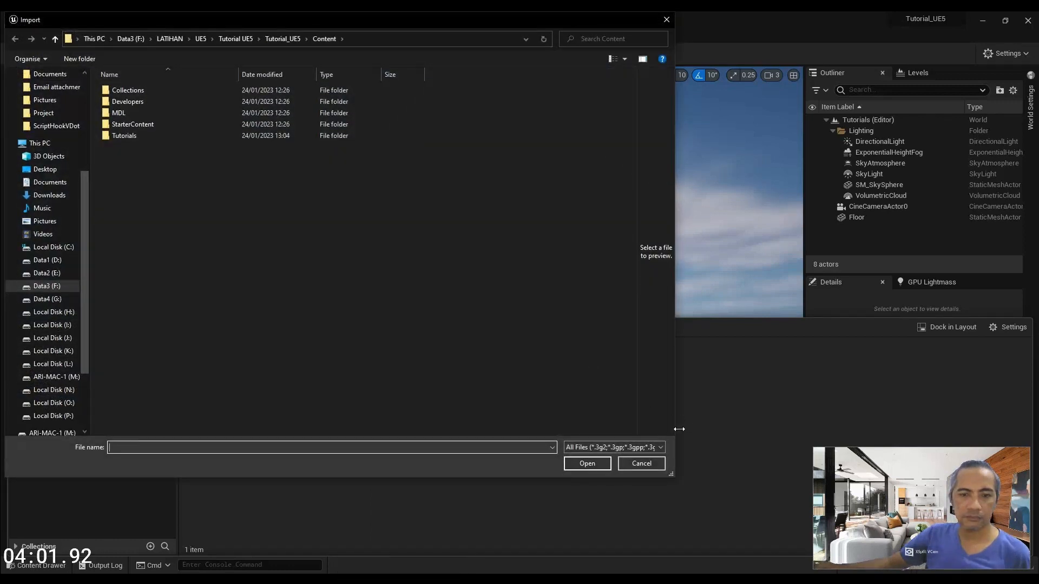
left_click(653, 449)
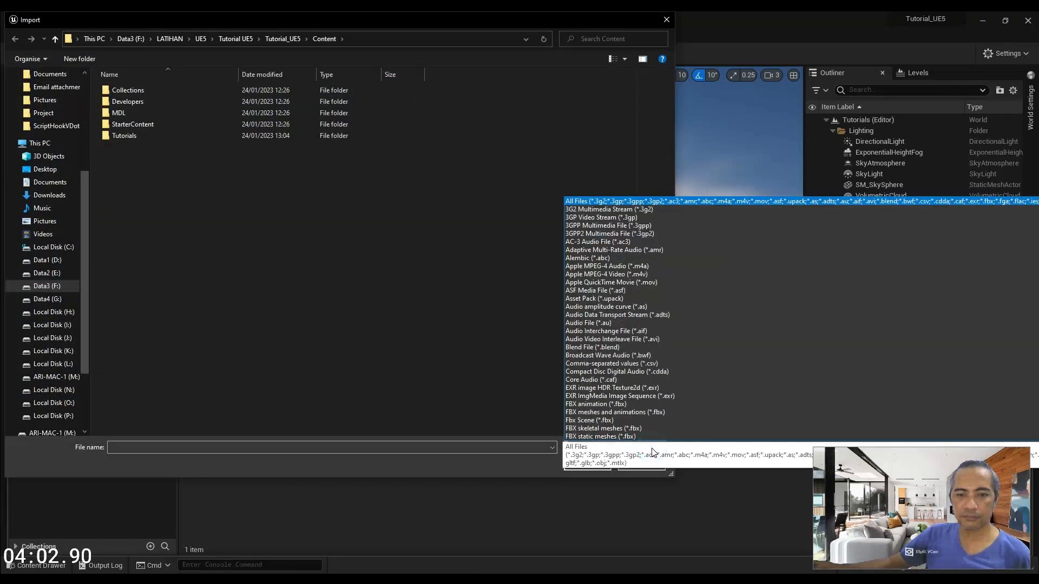
left_click(651, 502)
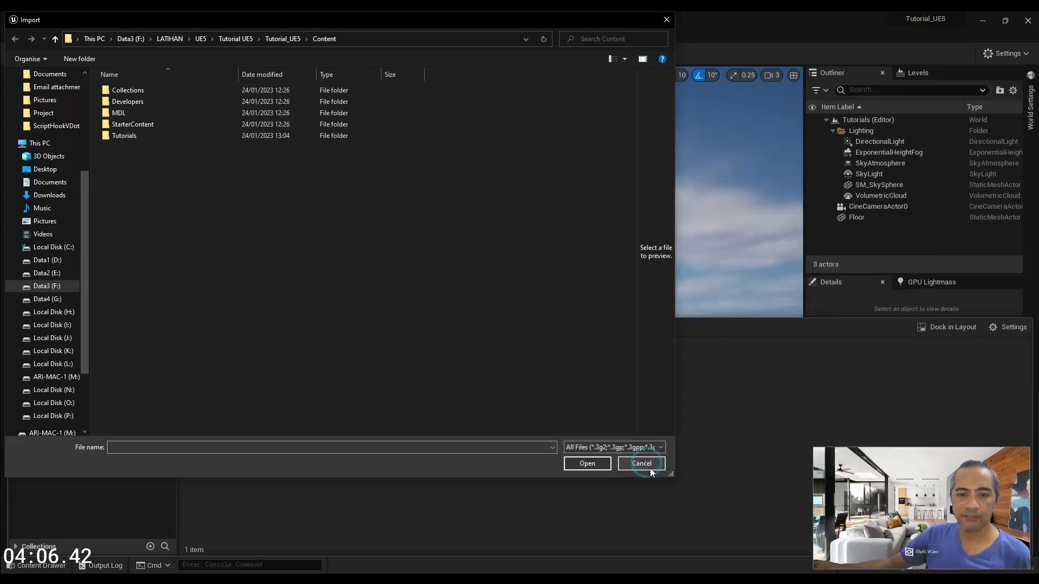
Cancel the asset import and examine the import and asset creation options available for the Tutorials content folder.
left_click(650, 467)
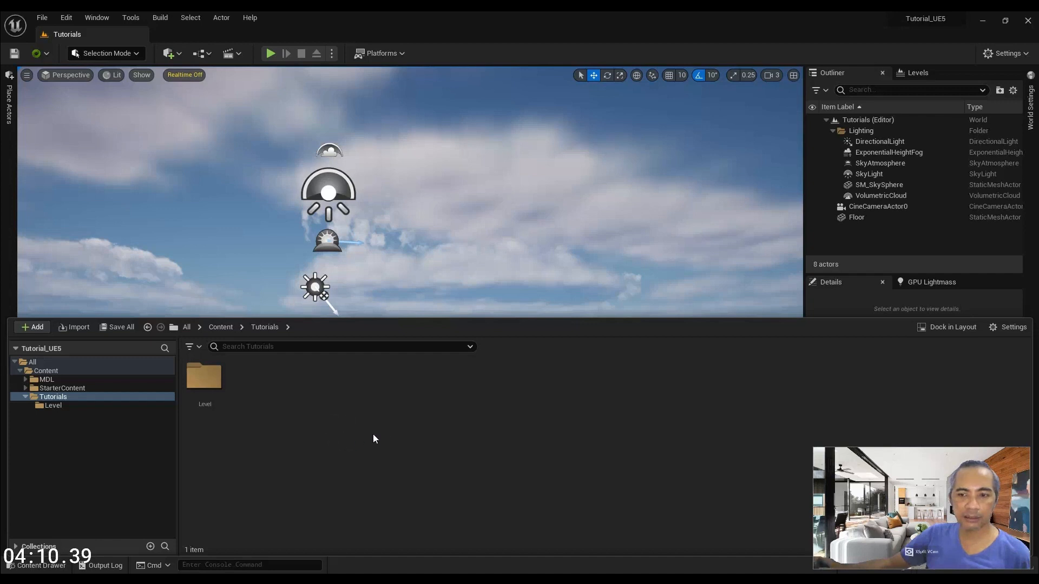
right_click(324, 376)
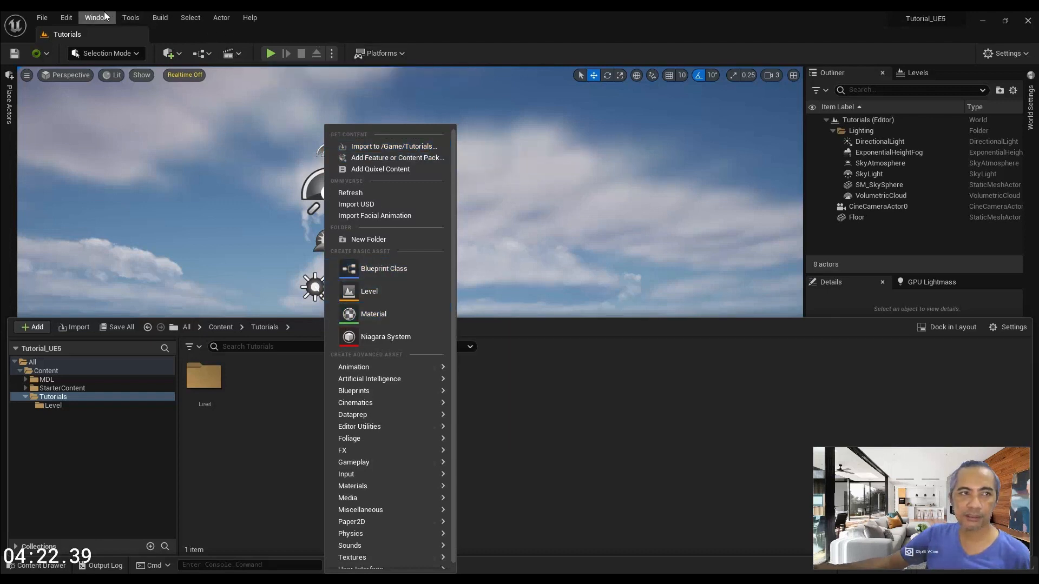
Start a Datasmith file import and browse to the F:\LATIHAN\BLENDER\APARTMENT\Tutorials\Datasmith folder.
left_click(171, 54)
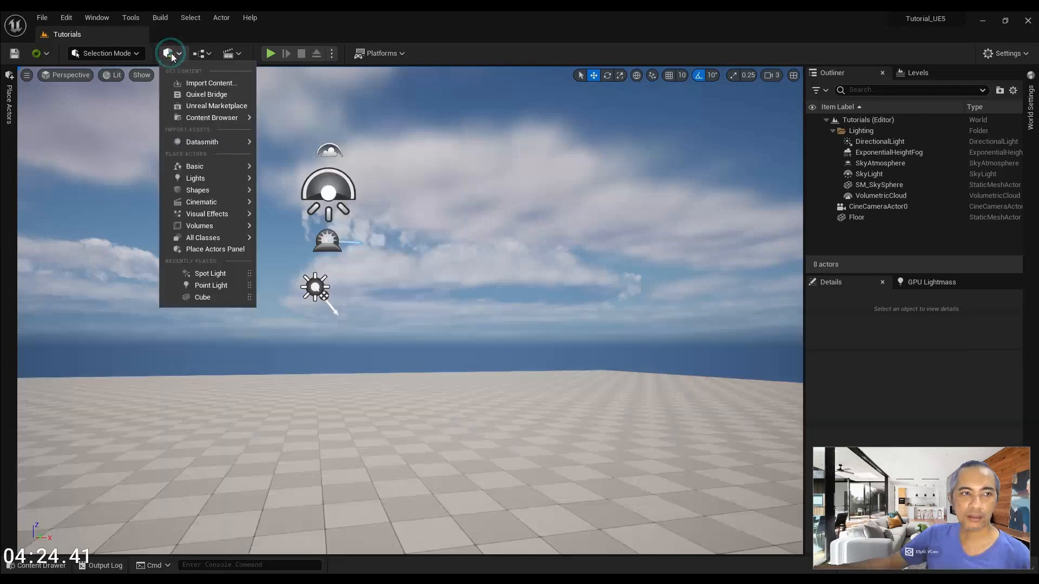
mouse_move(208, 142)
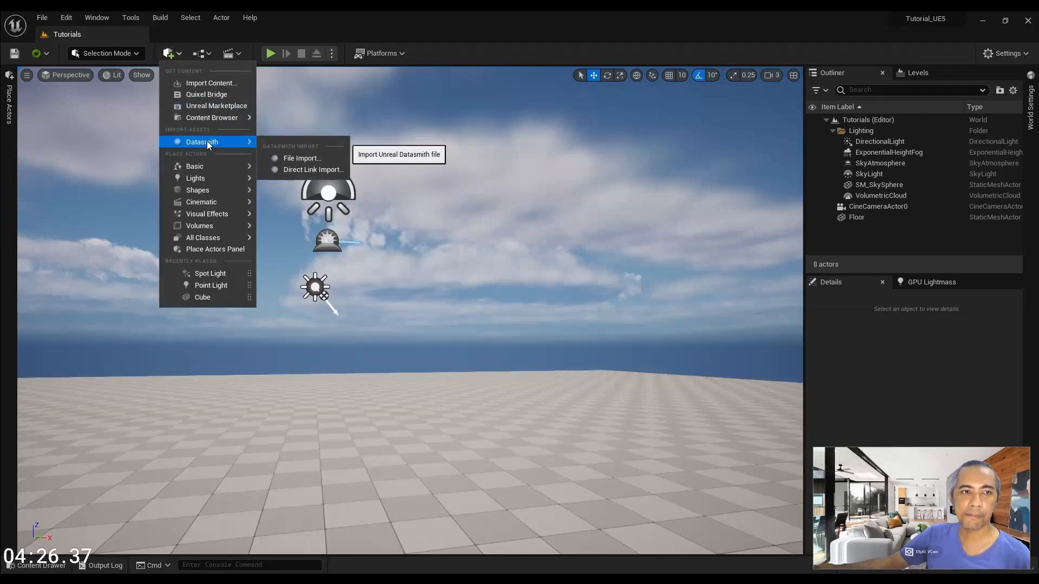
left_click(304, 157)
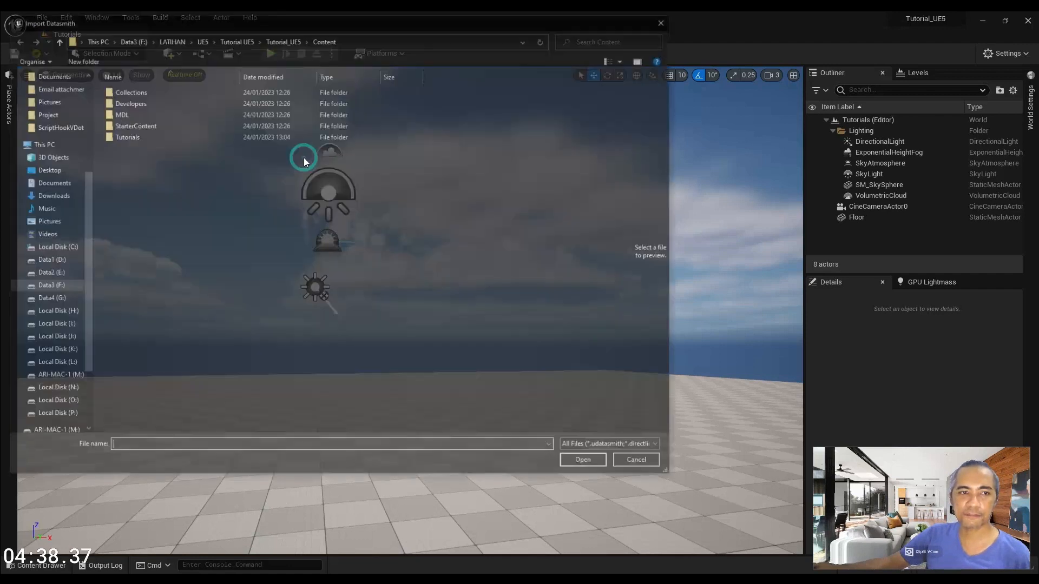
left_click(47, 286)
double_click(149, 141)
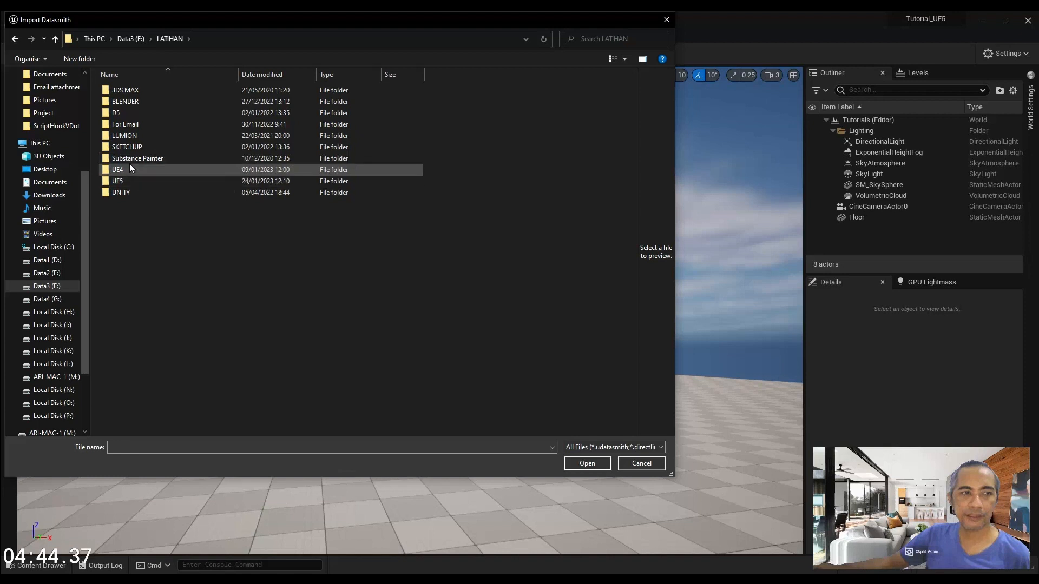
double_click(130, 102)
double_click(144, 144)
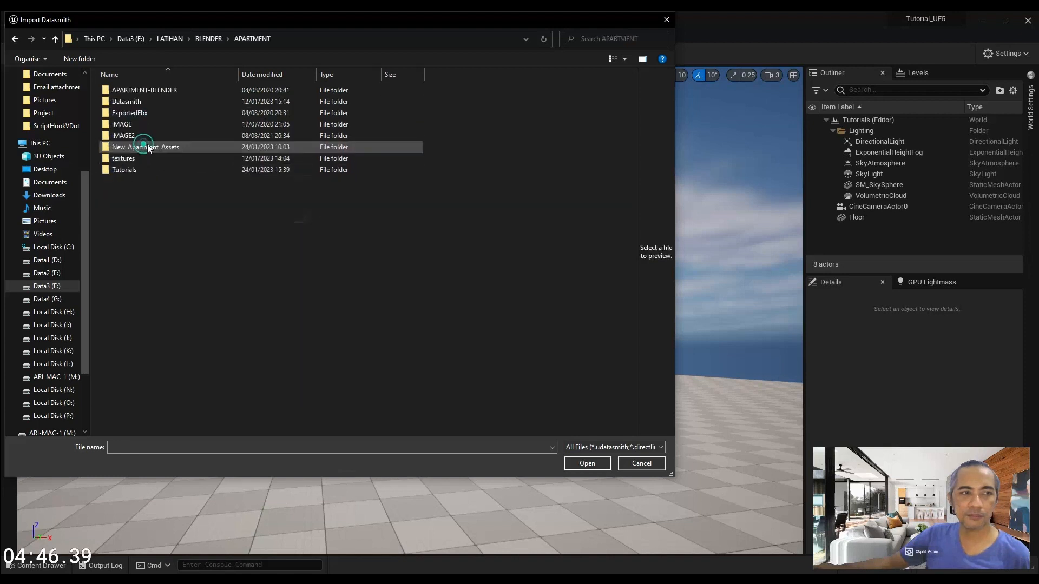
double_click(126, 169)
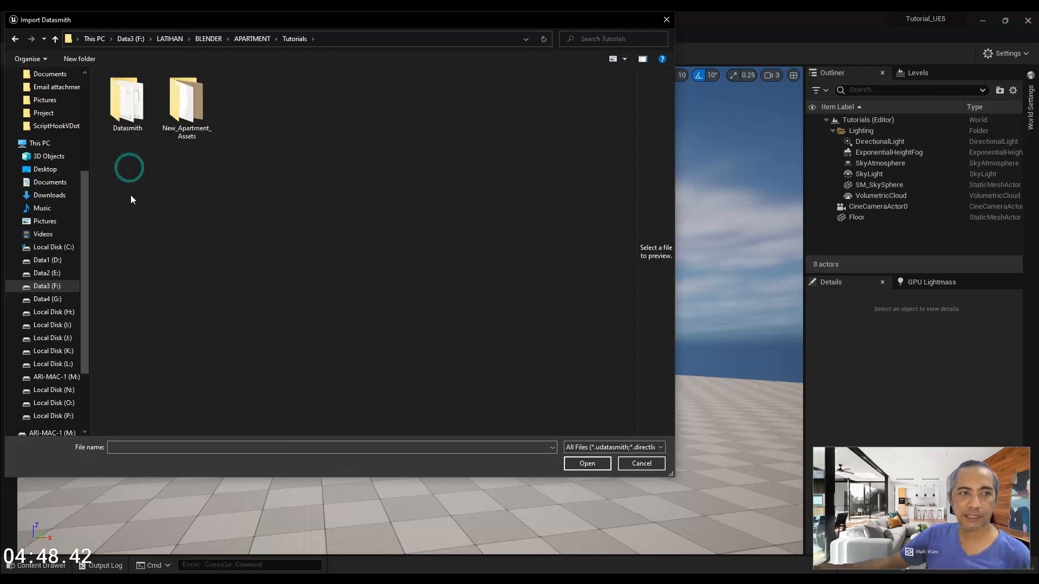
double_click(132, 99)
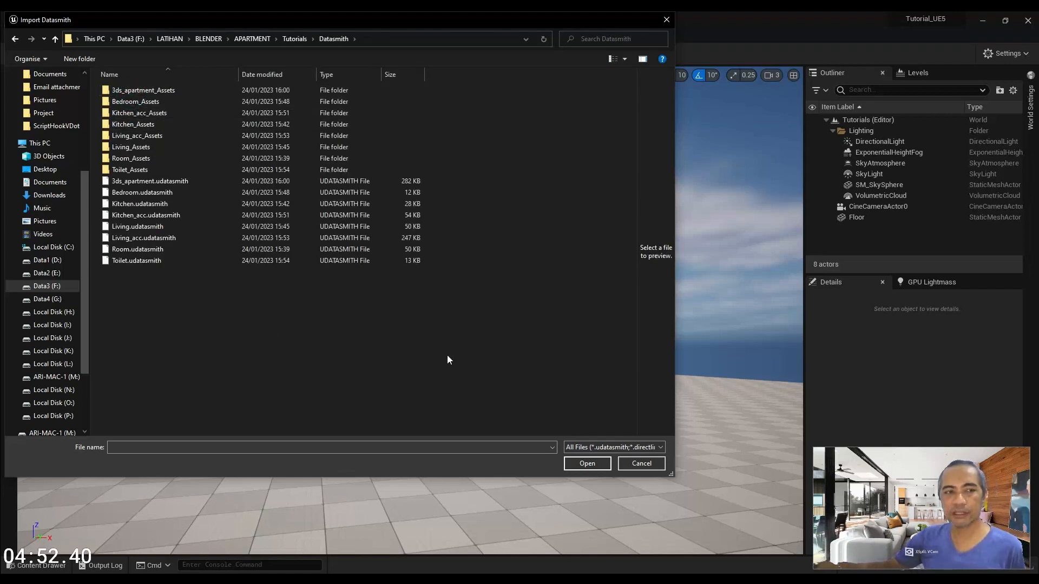
Choose Room.udatasmith as the file to import and set the Tutorials content folder as its destination.
left_click_drag(602, 317, 529, 315)
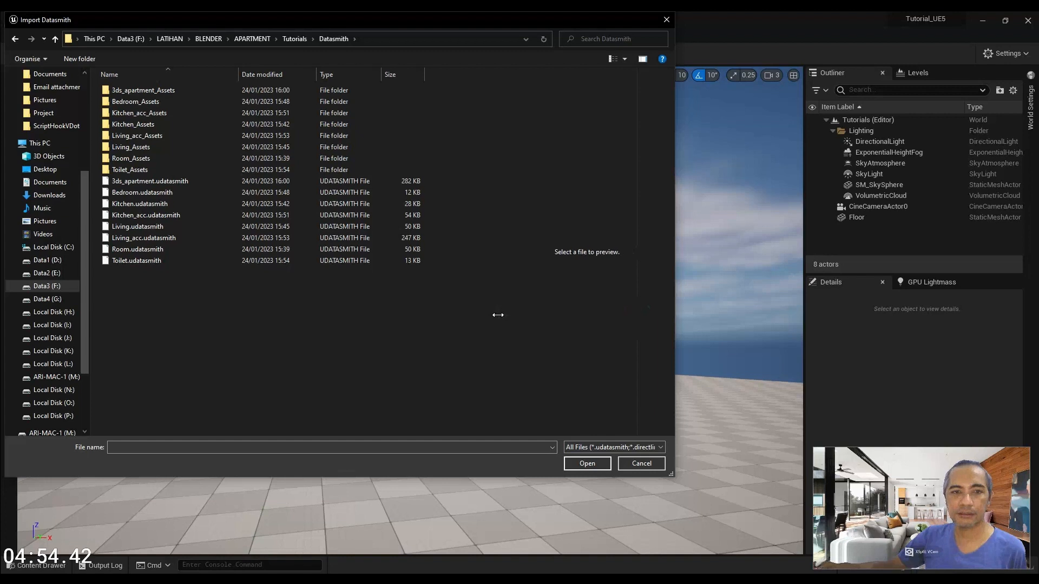
left_click(166, 249)
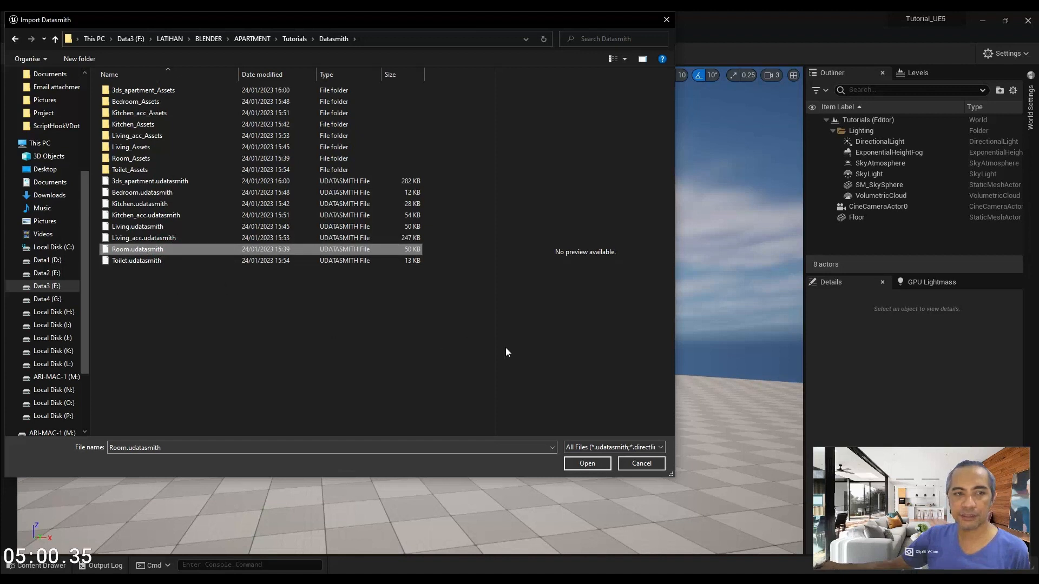
left_click(580, 464)
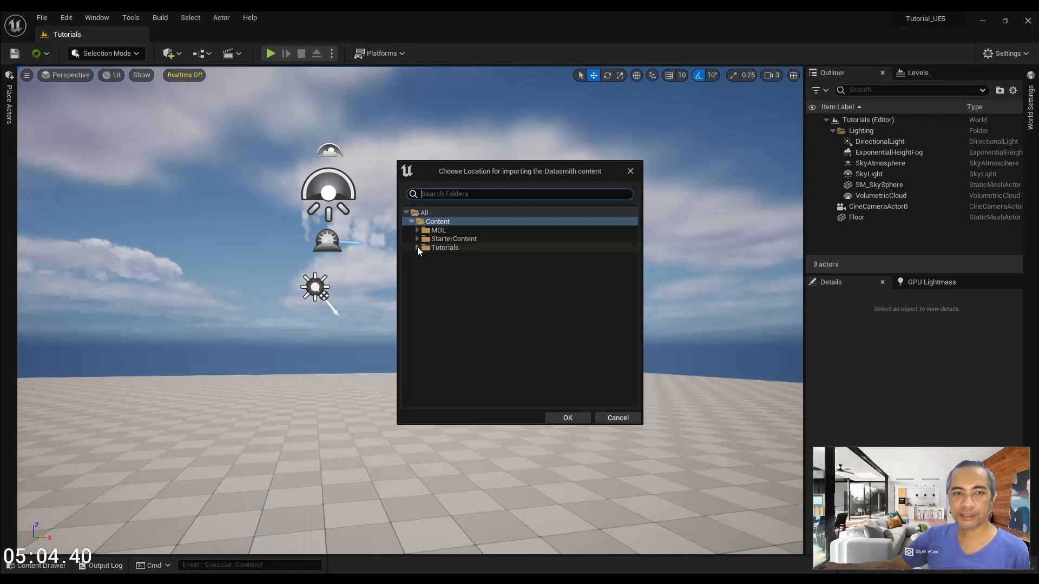
left_click(440, 248)
left_click(417, 248)
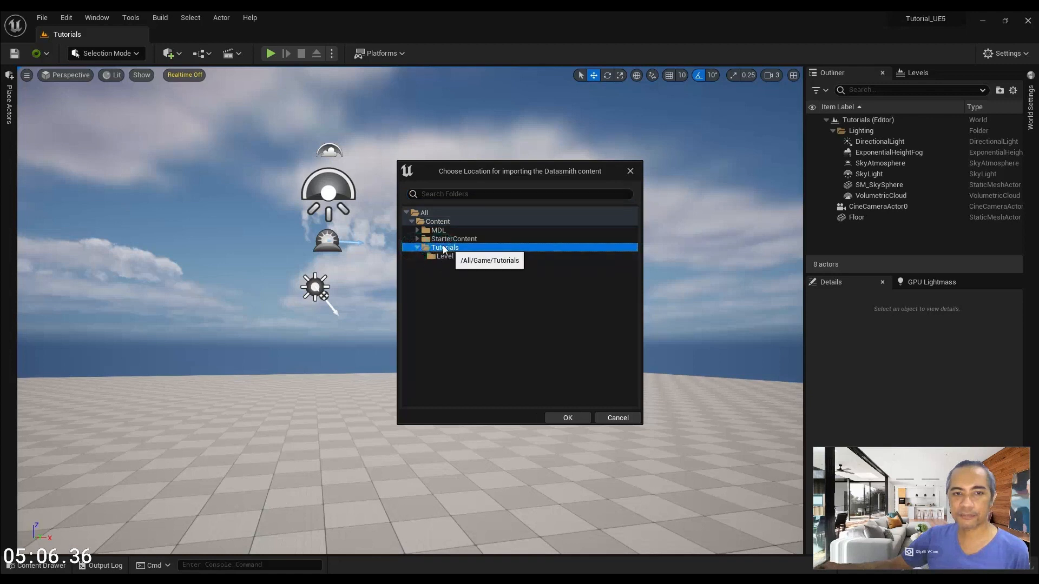
left_click(568, 417)
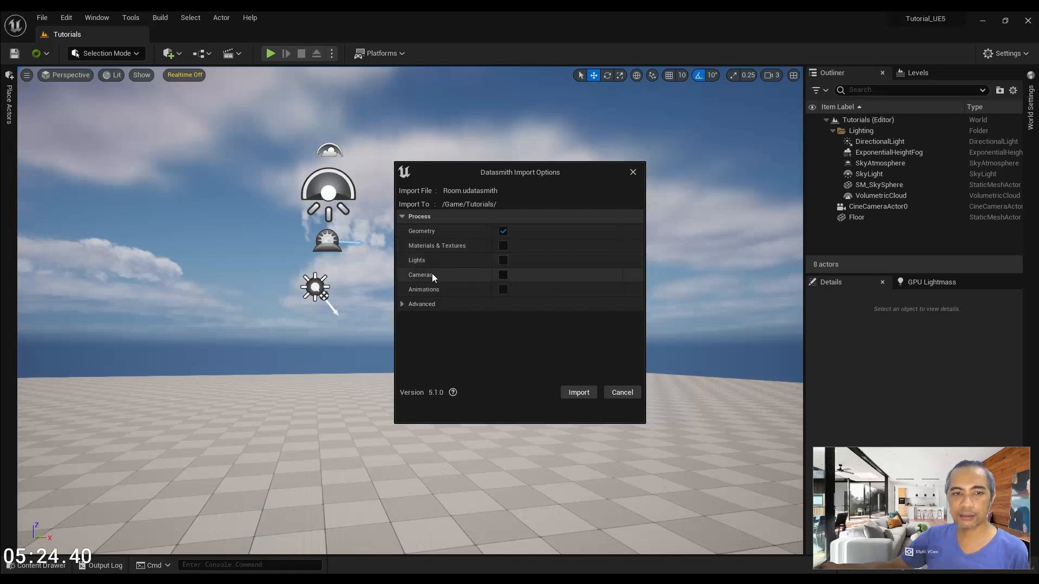
Enable Materials & Textures in addition to Geometry in the Datasmith import options and import the room.
left_click(403, 303)
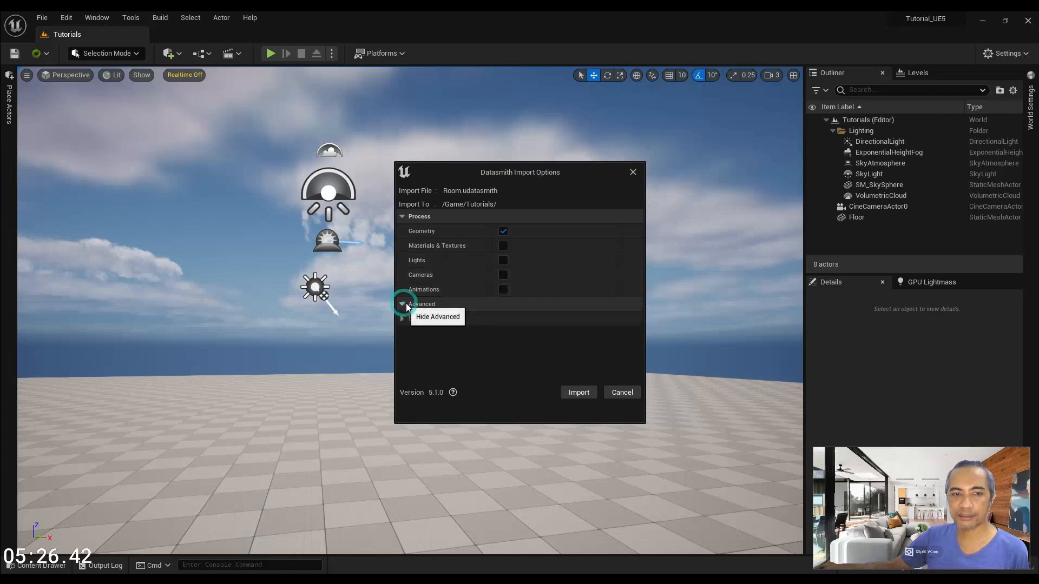
left_click(504, 247)
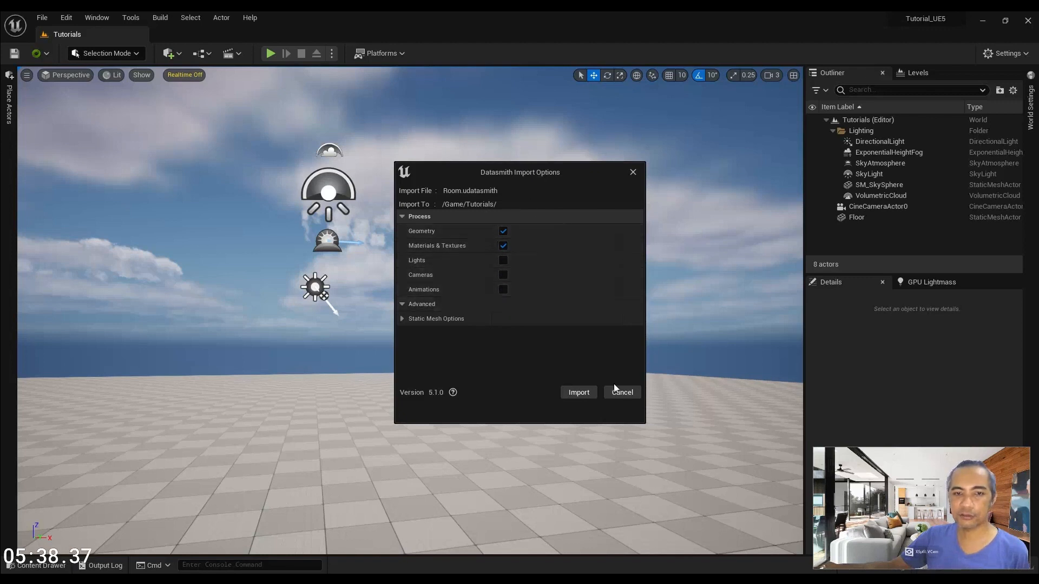
left_click(578, 393)
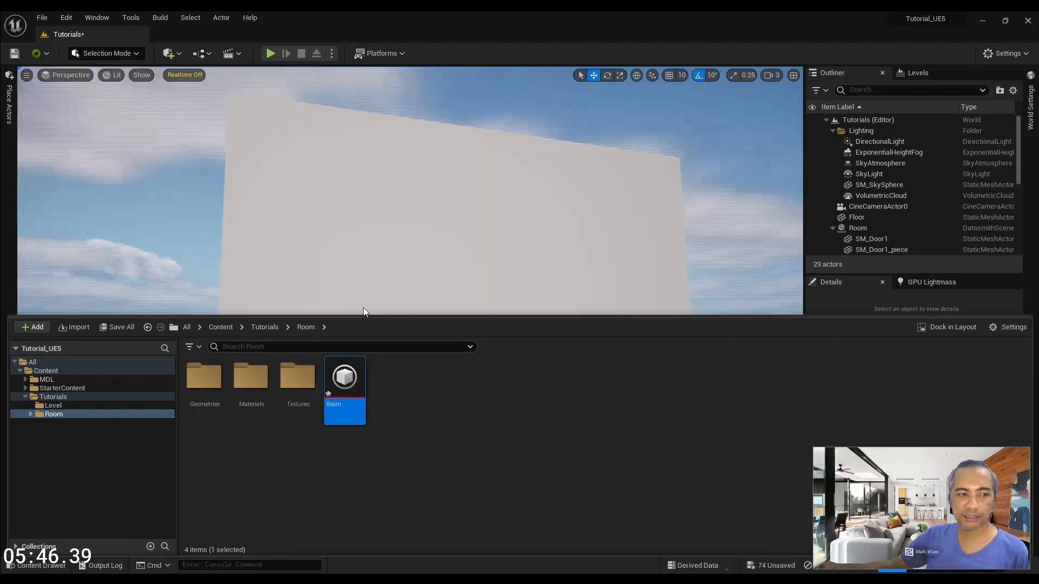
Examine the exterior walls and windows of the imported room in the viewport.
right_click_drag(411, 205, 374, 258)
right_click_drag(533, 286, 869, 270)
key("s")
key("a")
key("e")
key("d")
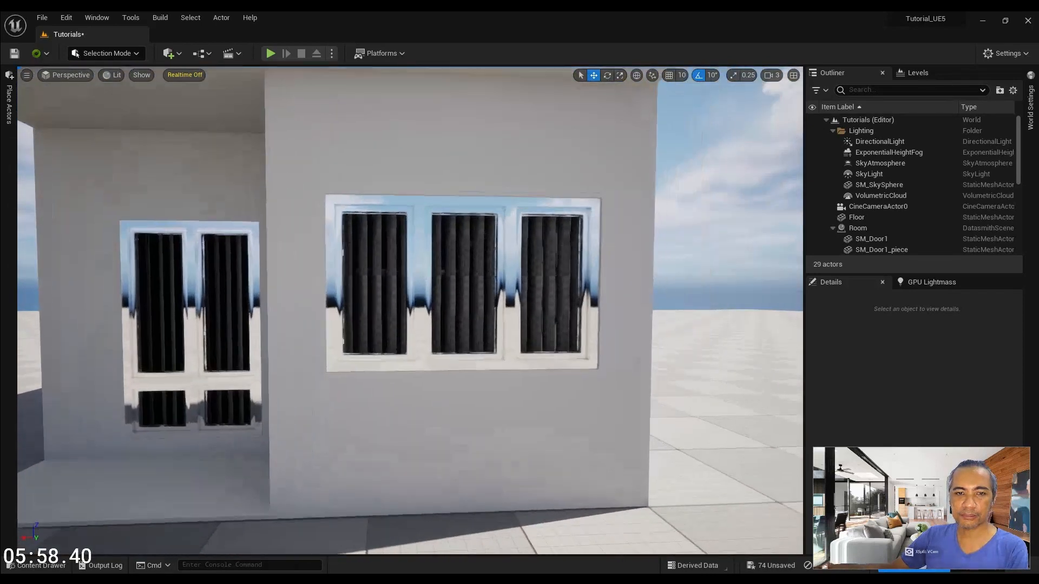
Fly through the imported room to examine its interior, and return outside to view the whole building.
key("w")
left_click_drag(869, 269, 861, 270)
right_click_drag(862, 270, 660, 271)
key("s")
key("d")
key("a")
key("s")
key("a")
key("s")
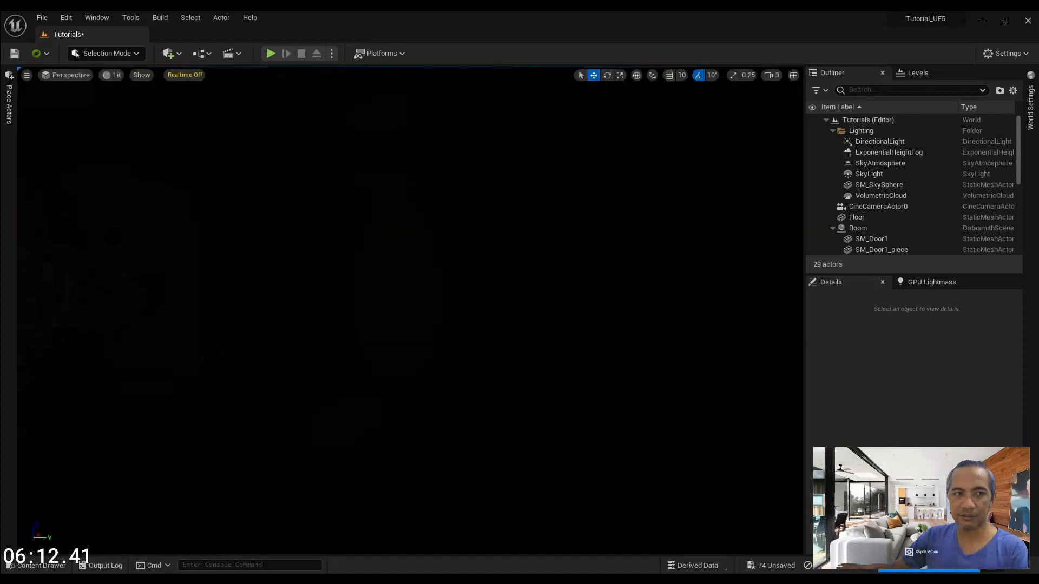
right_click_drag(412, 303, 558, 338)
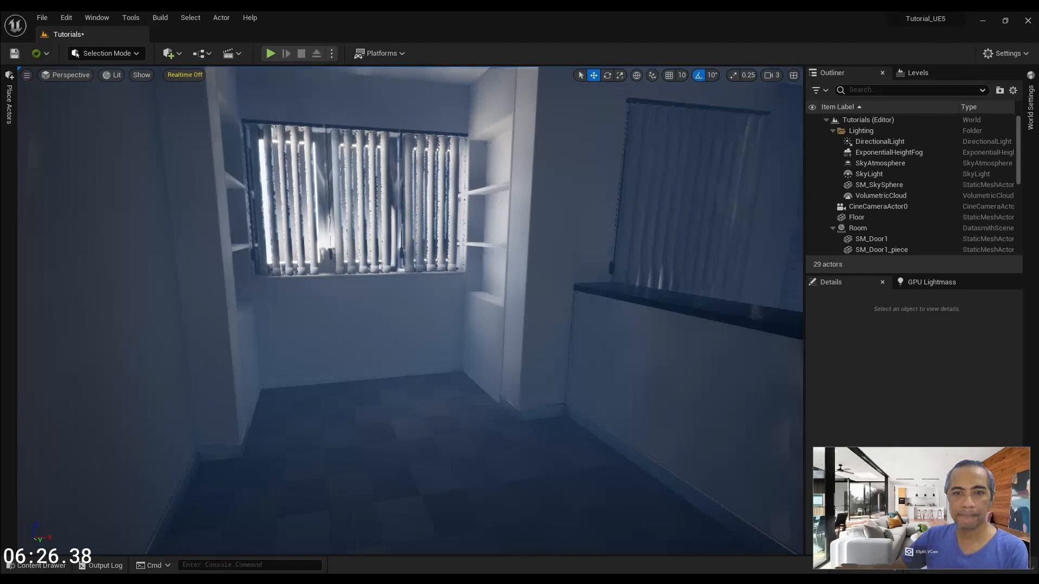
right_click_drag(558, 338, 682, 330)
key("s")
right_click_drag(422, 350, 482, 349)
key("a")
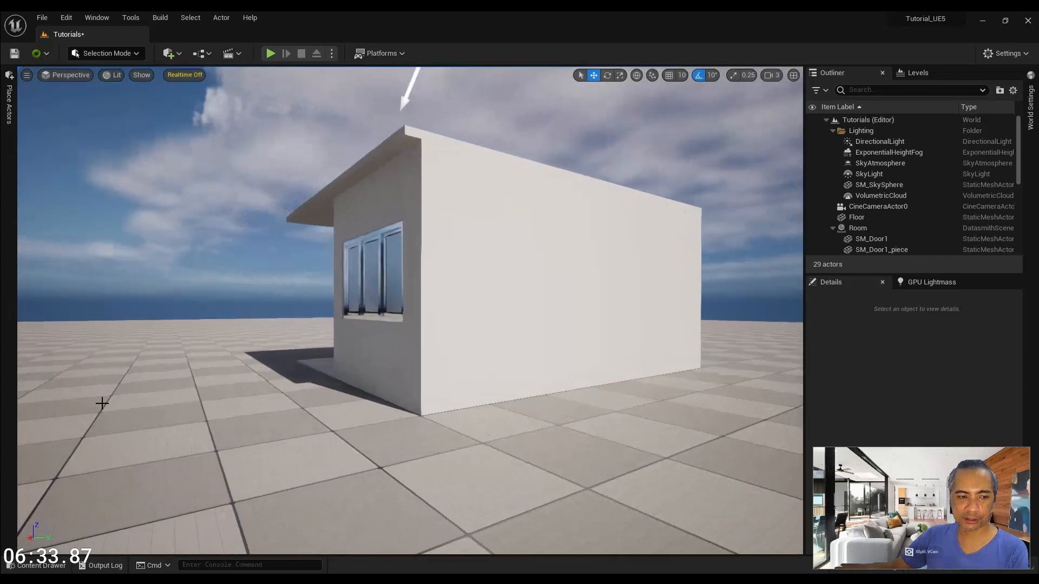
Review the imported Room folder and its Datasmith scene asset under Tutorials, and expand its subfolders in the content drawer.
left_click(38, 566)
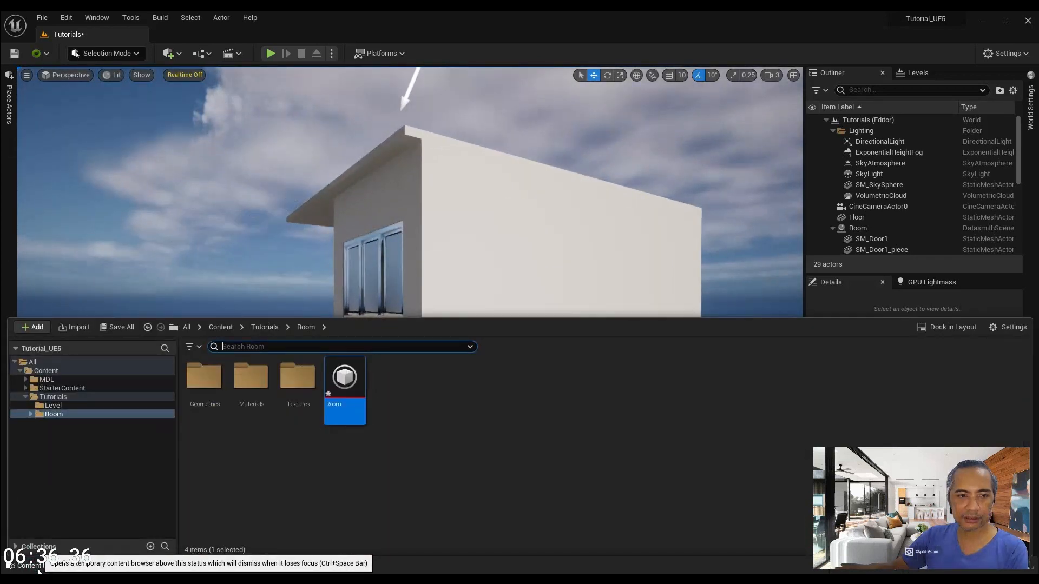
left_click(52, 397)
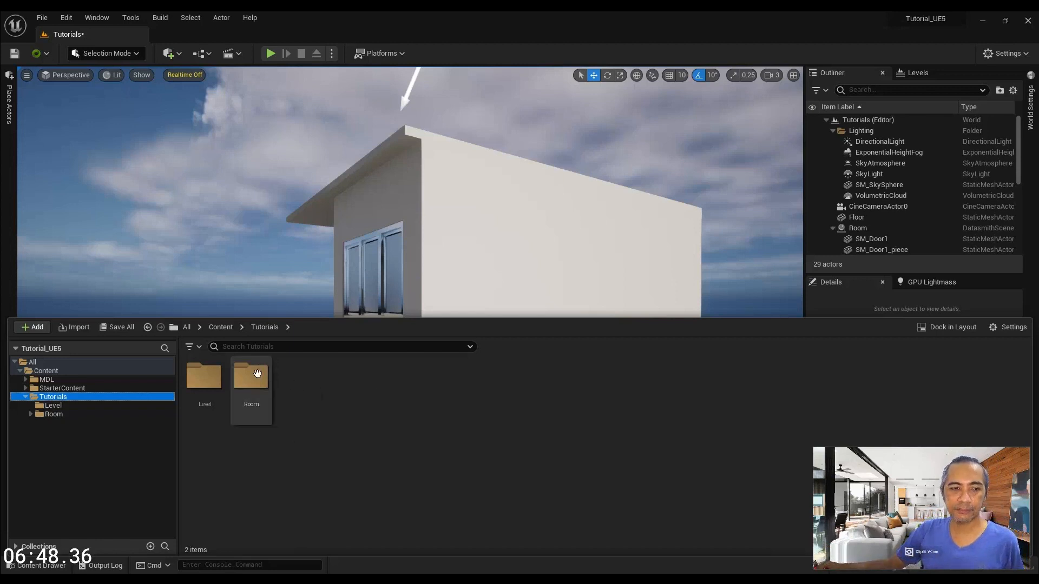
left_click(49, 415)
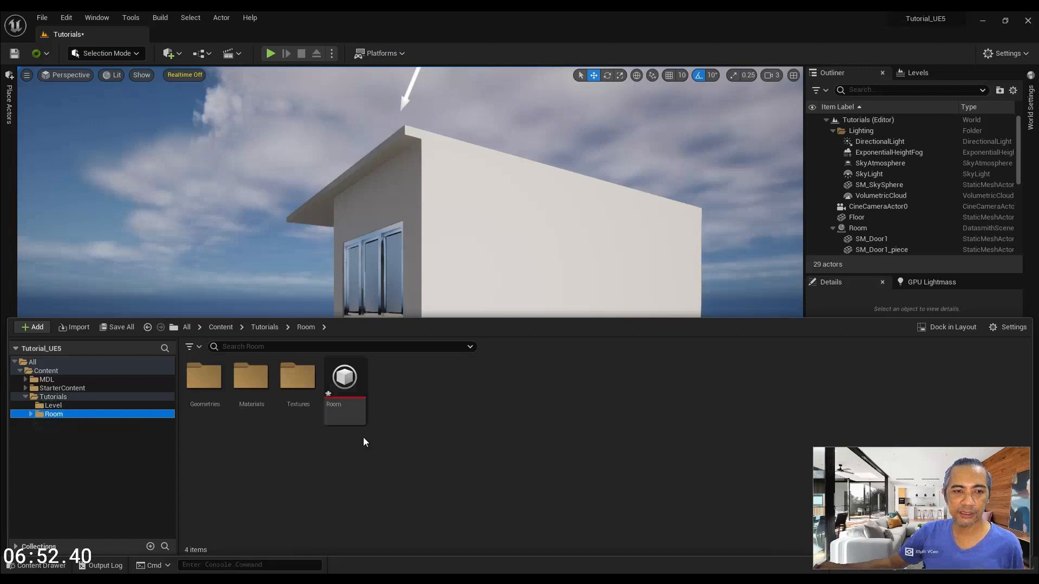
left_click(345, 377)
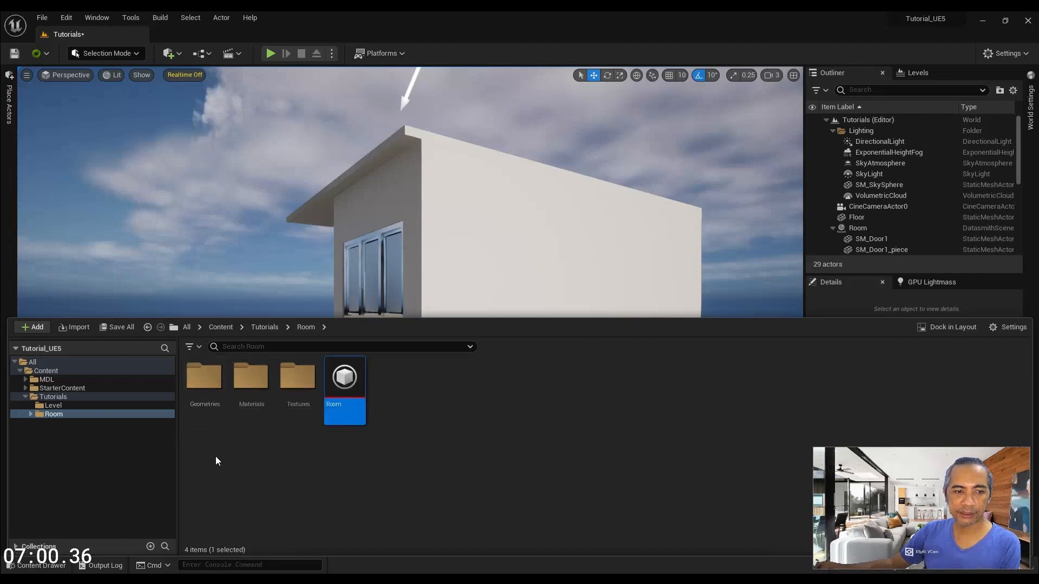
left_click(30, 414)
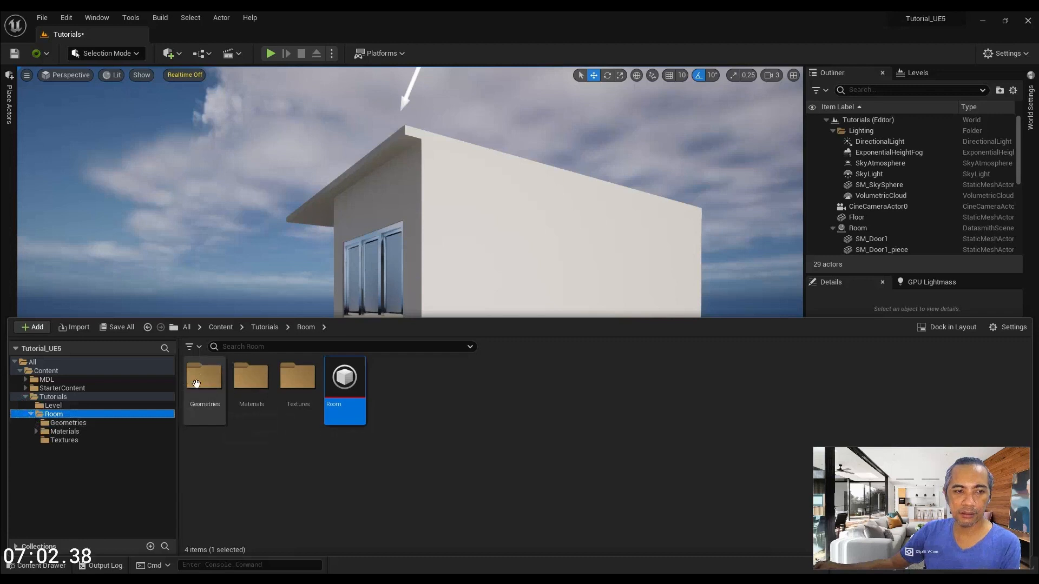
Examine the imported static meshes in the Room's Geometries folder, including Cube, Mesh_001 and Mesh_086.
left_click(68, 423)
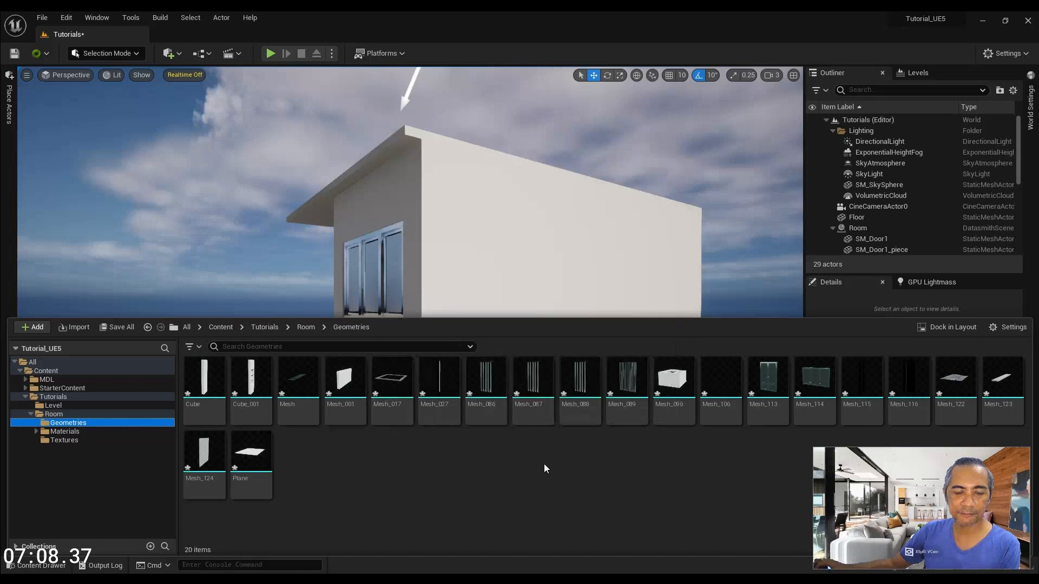
key("ctrl+a")
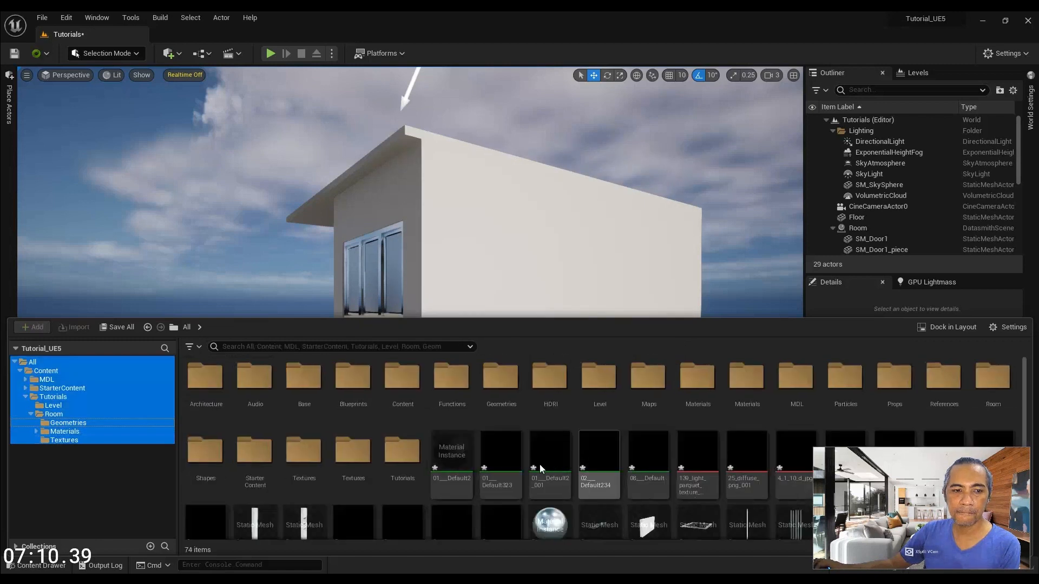
left_click(89, 422)
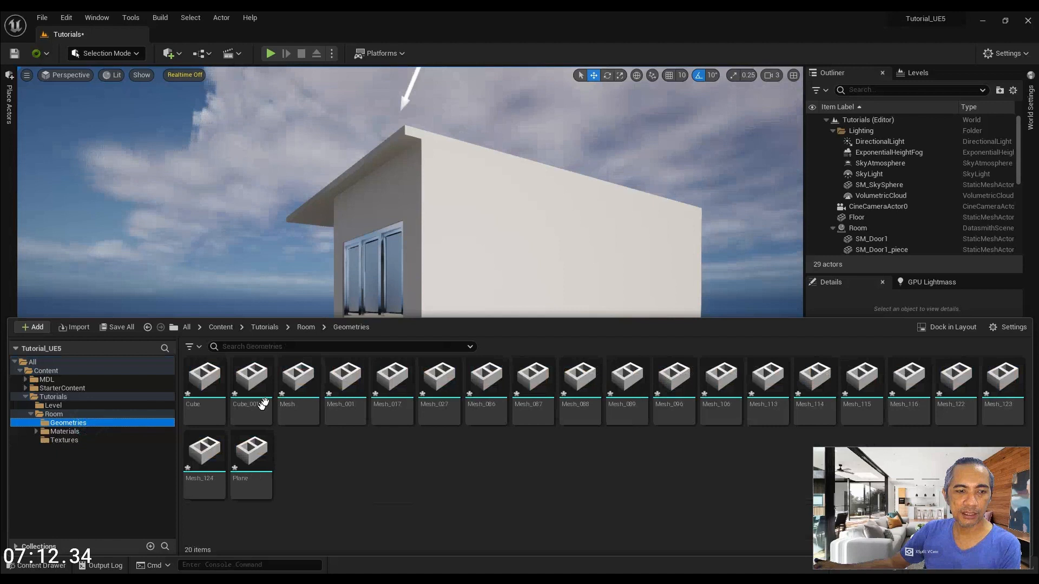
left_click(242, 448)
left_click(204, 452)
left_click(204, 379)
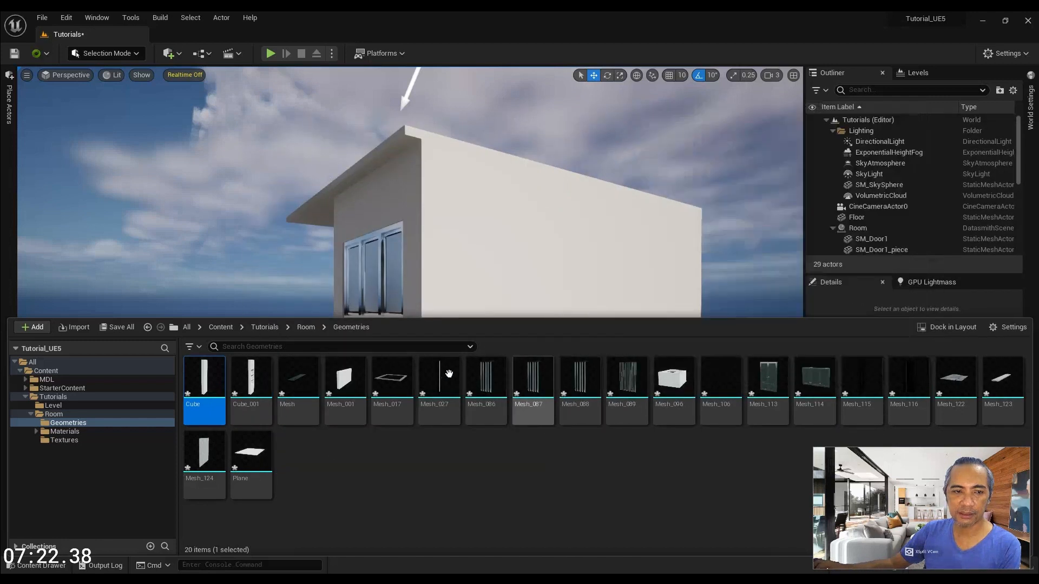
left_click(383, 377)
left_click(341, 380)
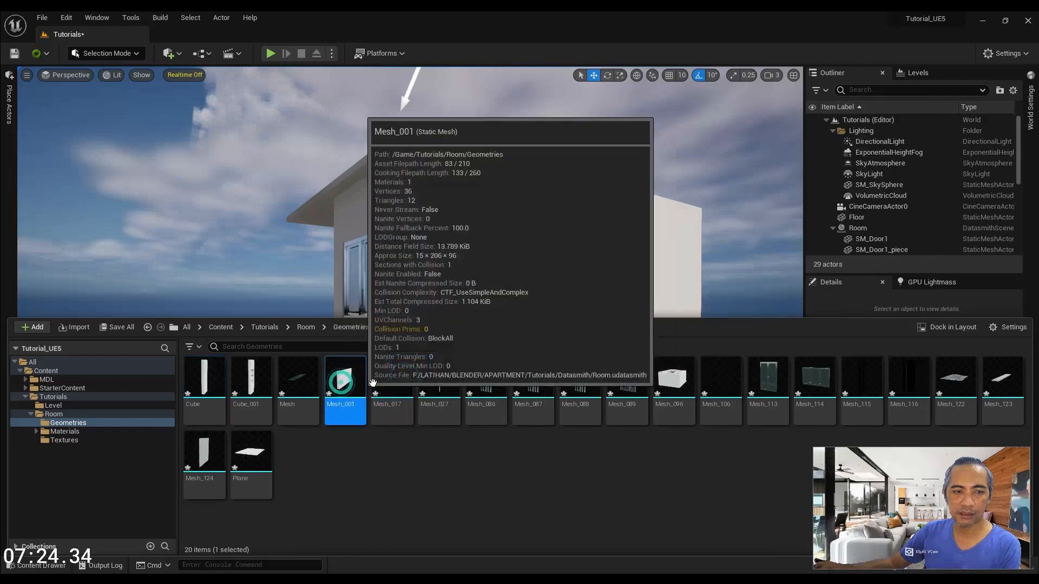
left_click(430, 382)
left_click(477, 383)
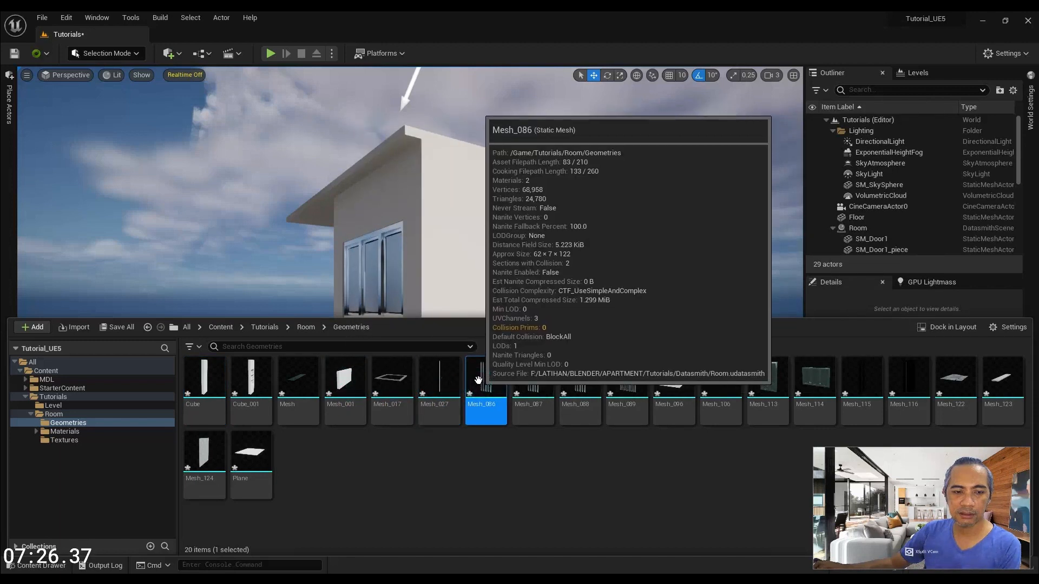
Switch to Blender and examine the object, modifier, scene, world, particle and physics properties of SM_Plafon_New.
key("alt+Tab")
left_click(479, 268)
left_click_drag(911, 467, 716, 469)
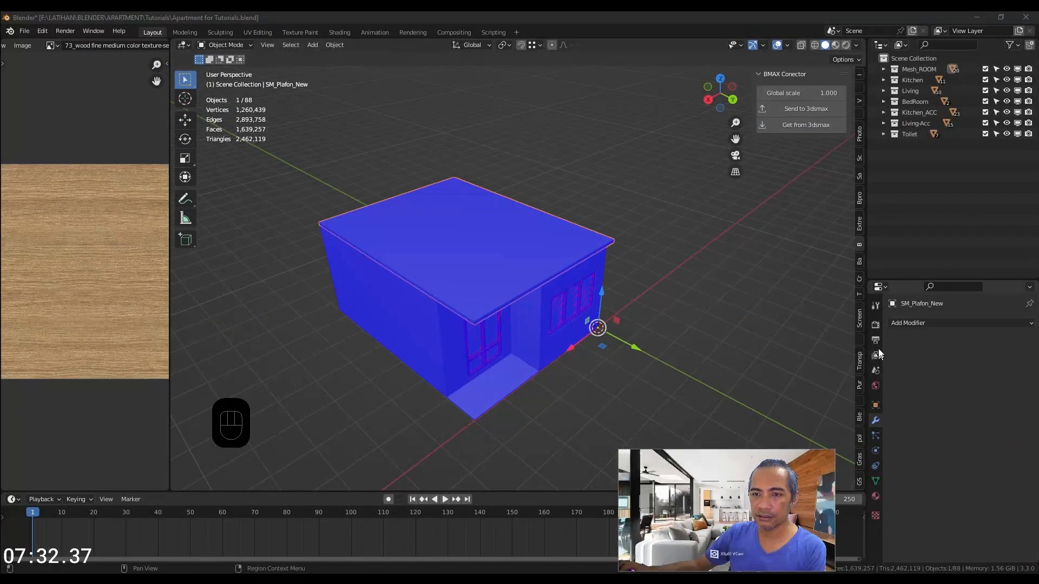
left_click(876, 406)
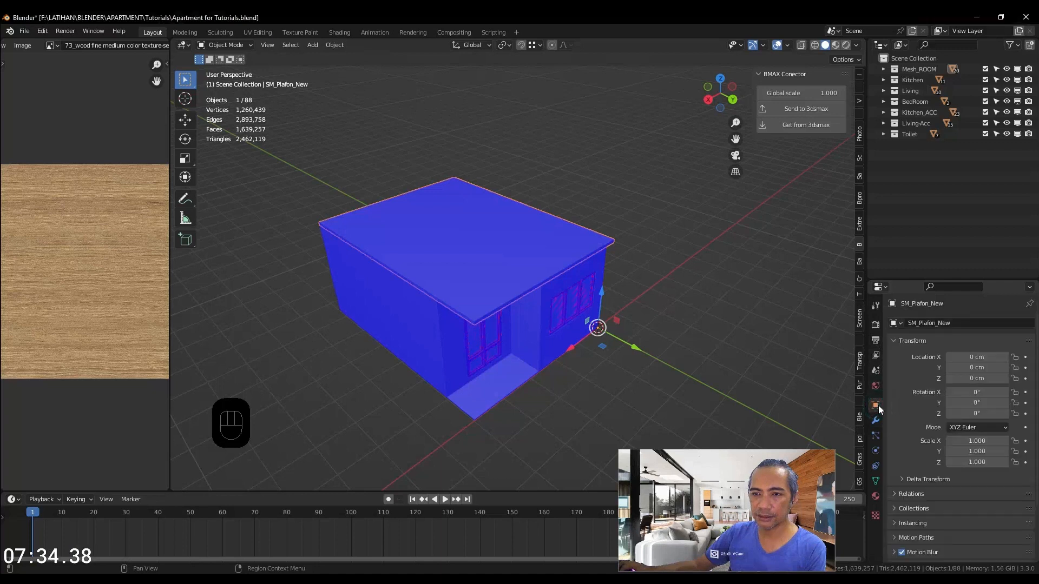
left_click(876, 422)
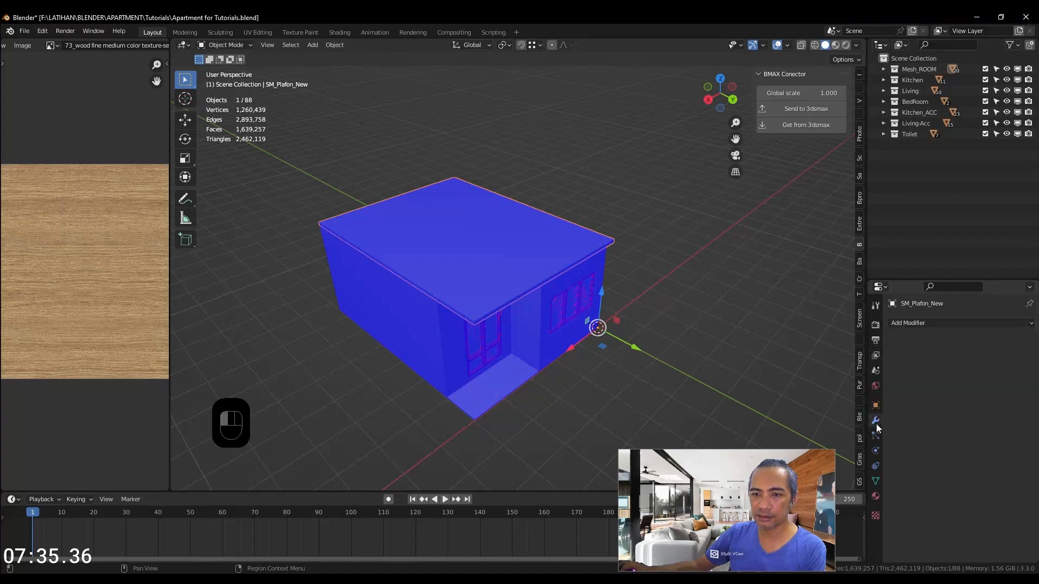
left_click(877, 356)
left_click(877, 372)
left_click(877, 387)
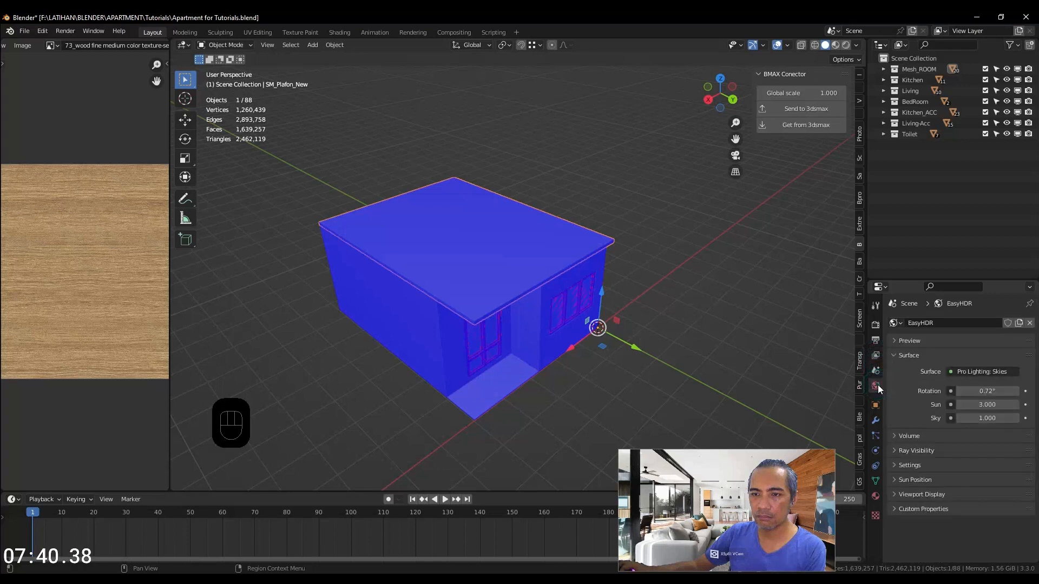
left_click(876, 436)
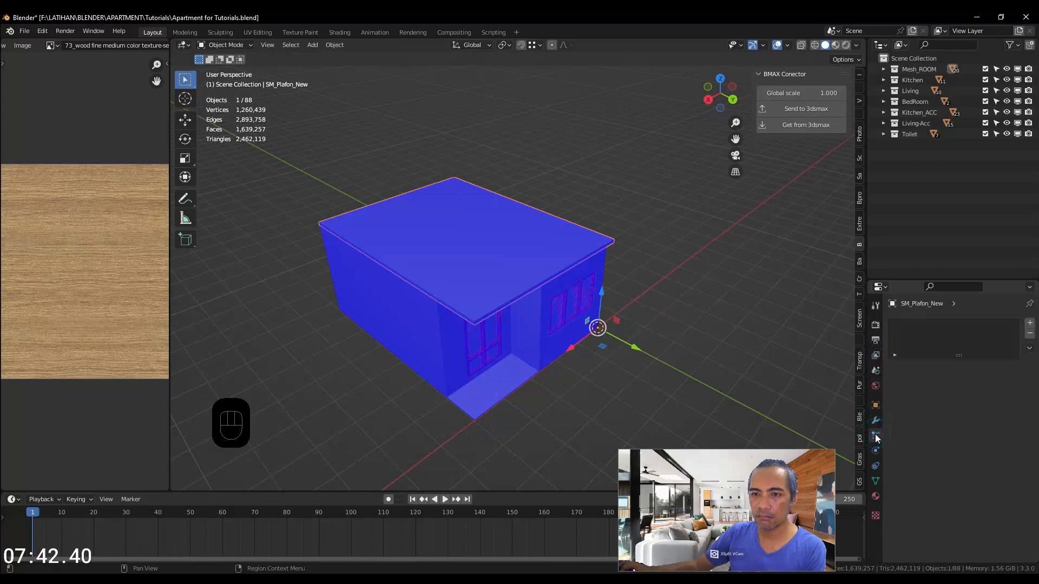
left_click(876, 452)
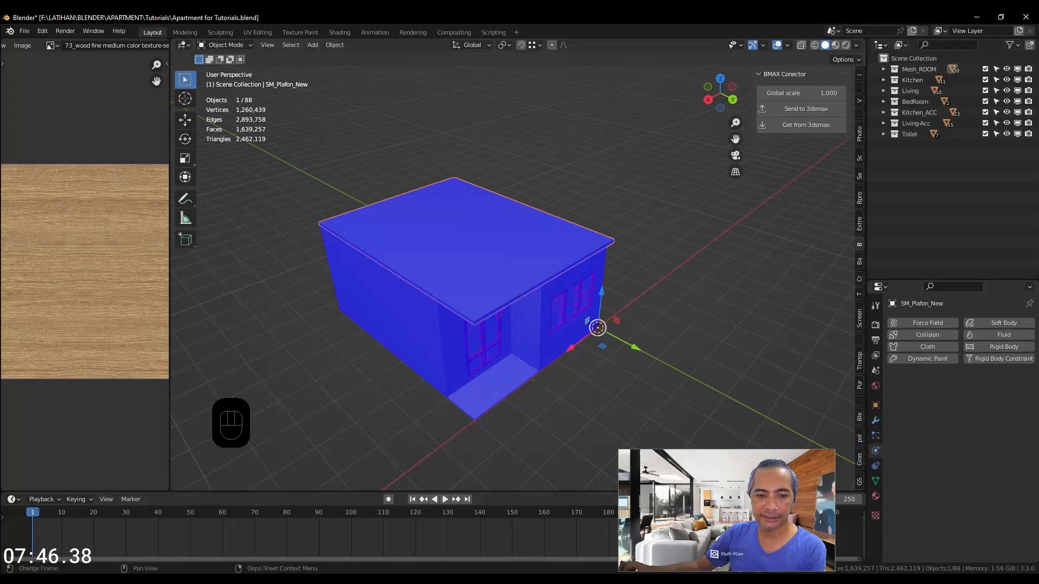
Switch back to Unreal Engine and compare the Plane mesh in Geometries with the SM_ actors listed under Room in the Outliner.
left_click(505, 579)
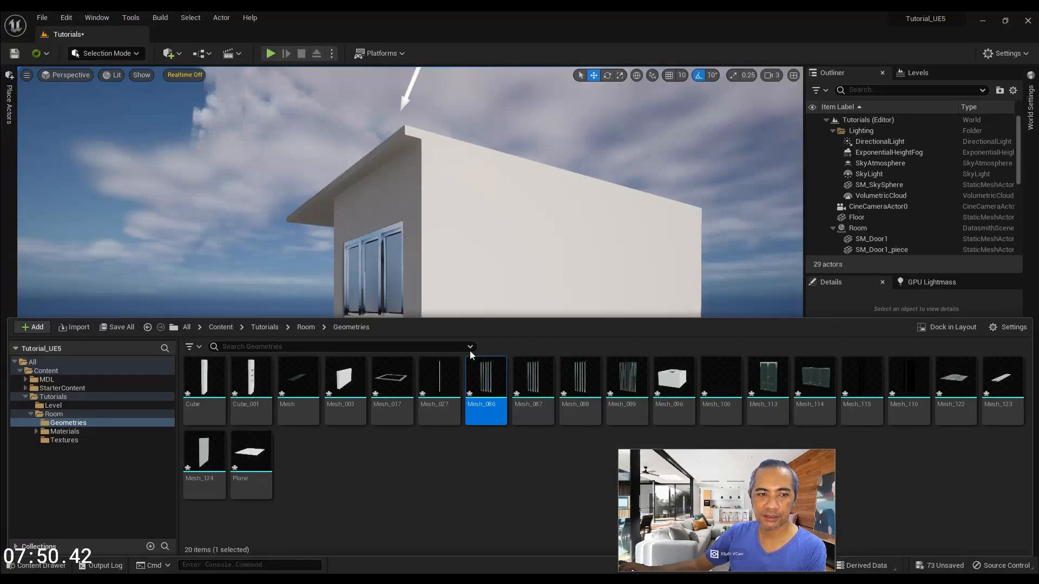
left_click(265, 453)
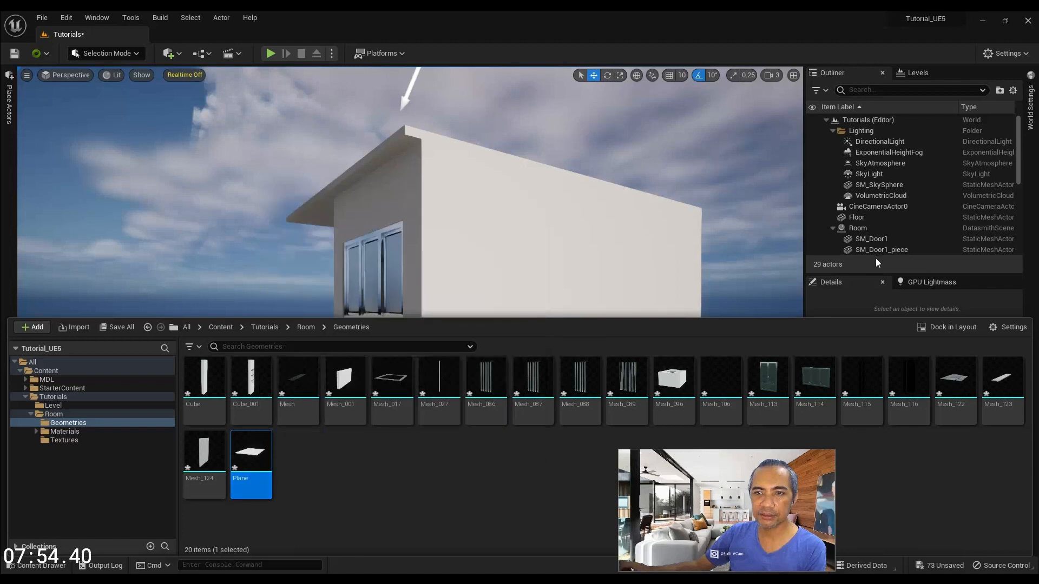
scroll(876, 219, "down", 5)
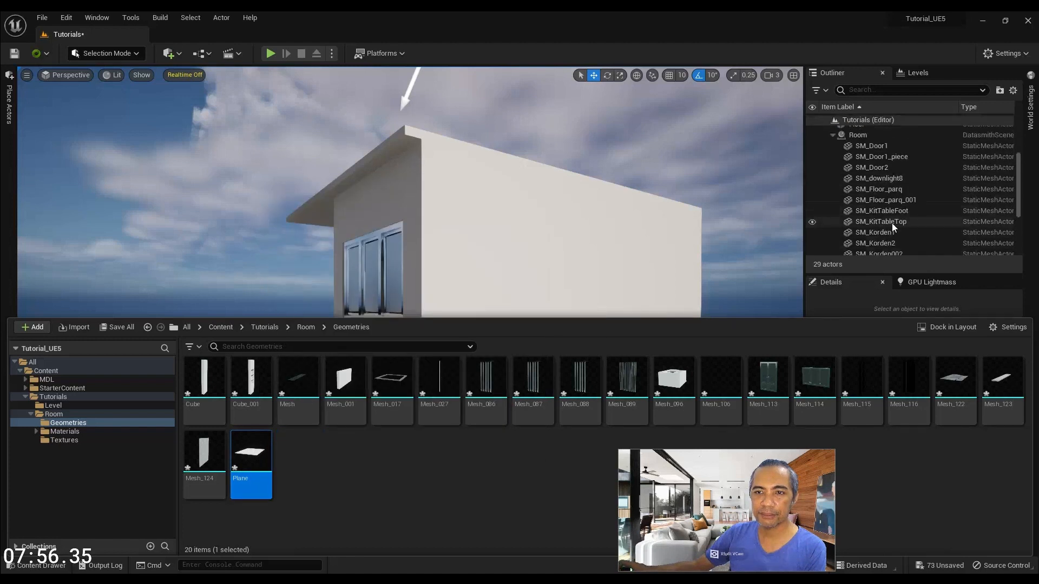
scroll(887, 221, "down", 1)
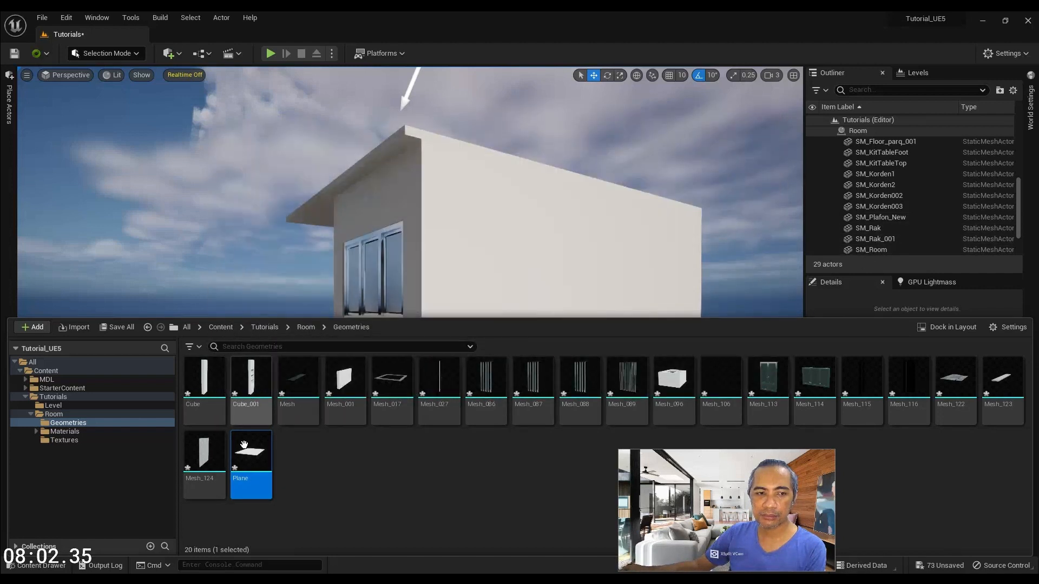
scroll(881, 149, "up", 2)
scroll(879, 174, "up", 5)
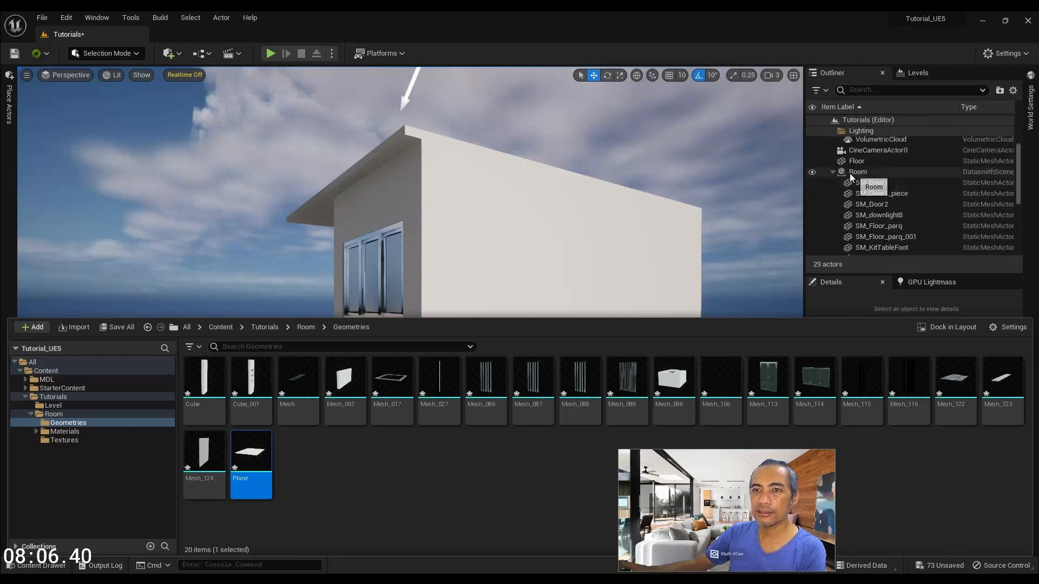
Collapse the Room Datasmith scene in the Outliner, select it, and save the level with all unsaved assets.
left_click(833, 171)
left_click(861, 228)
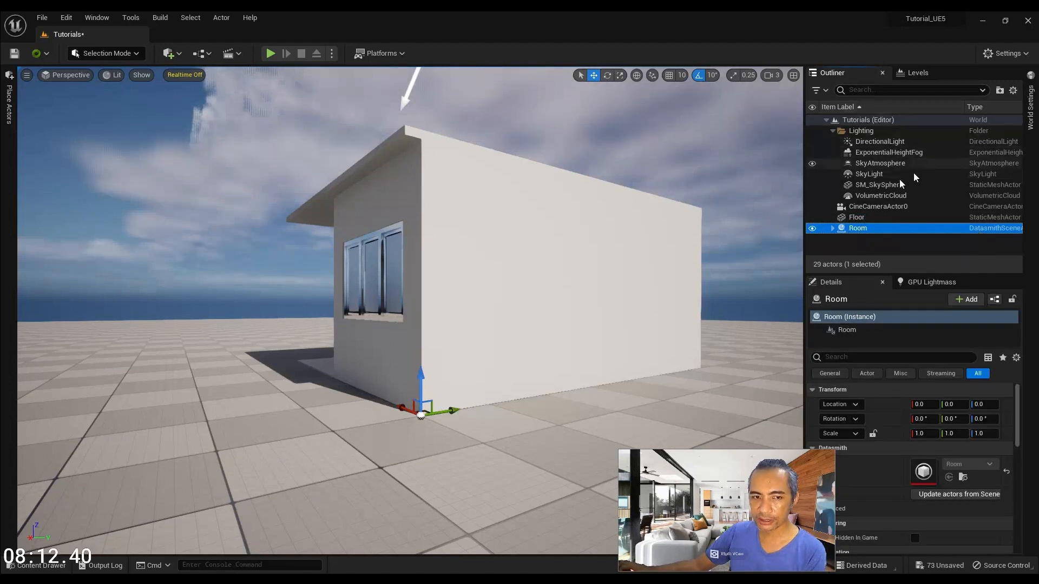
left_click_drag(531, 298, 54, 527)
left_click(39, 565)
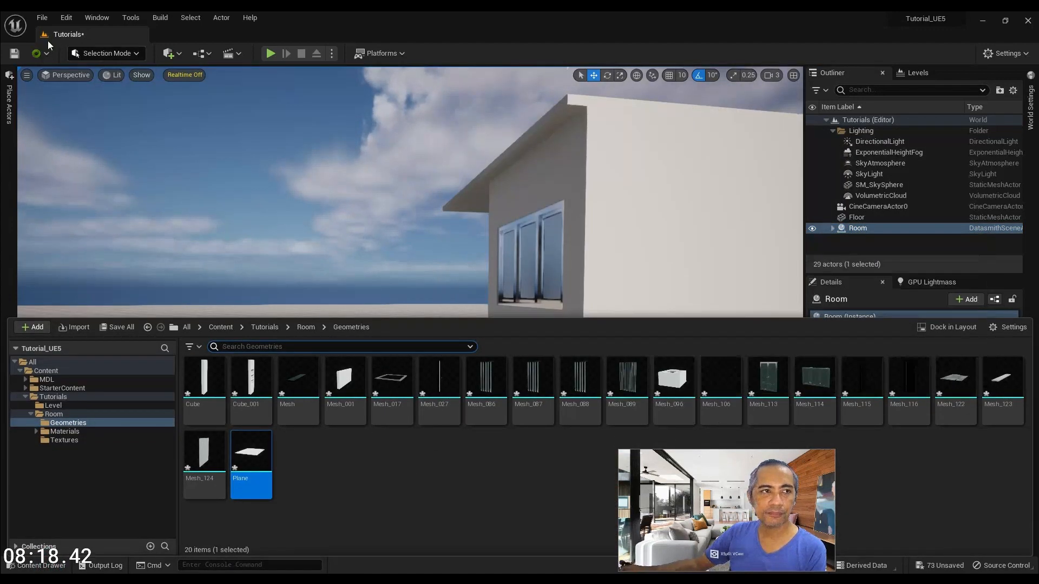
left_click(43, 19)
left_click(89, 138)
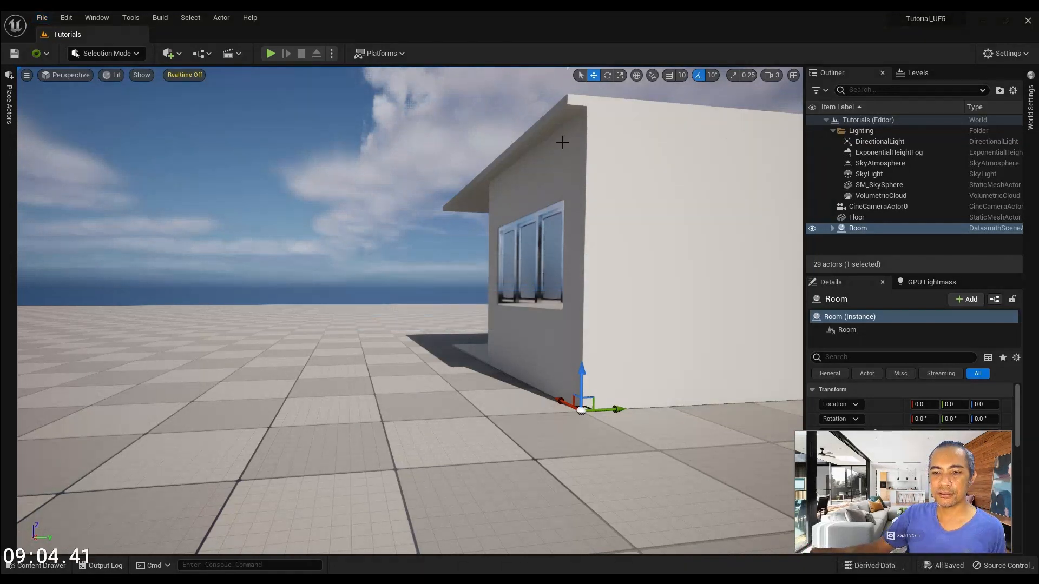
Fly from the building's exterior into the room and examine the interior around the counter and window blinds.
left_click_drag(379, 303, 411, 268)
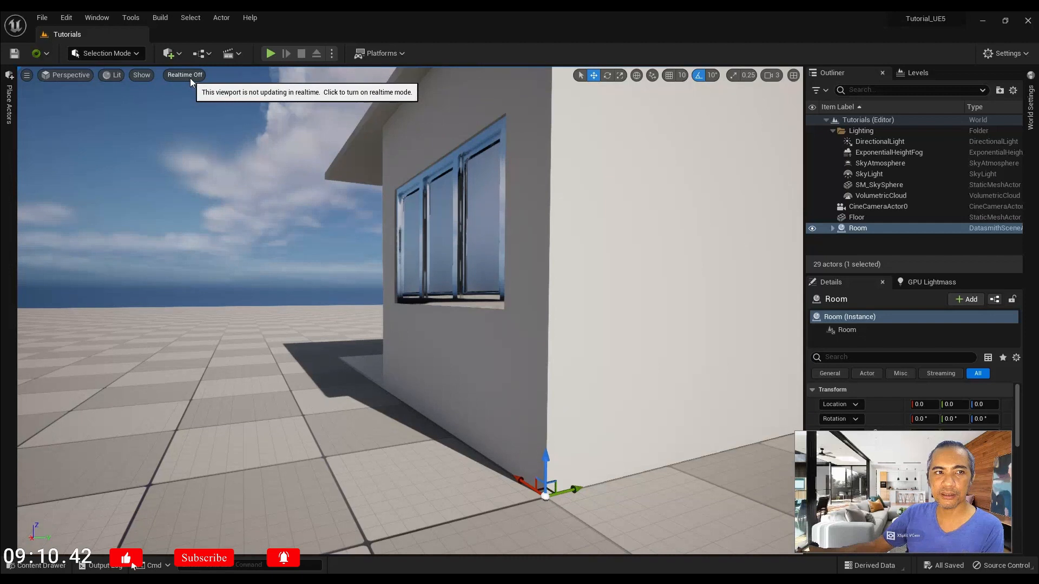
mouse_move(460, 258)
right_mouse_down()
mouse_move(461, 246)
mouse_move(461, 271)
right_mouse_up()
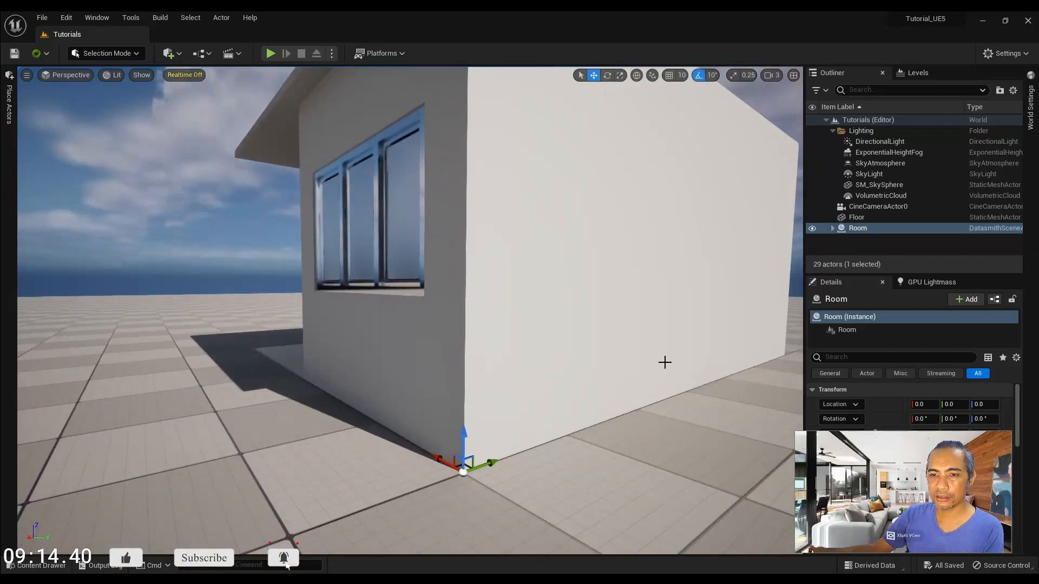
key("a")
right_click_drag(533, 311, 785, 297)
key("w")
key("s")
key("w")
key("w")
key("s")
key("s")
key("w")
key("e")
key("d")
key("a")
key("s")
key("a")
right_click_drag(373, 284, 443, 301)
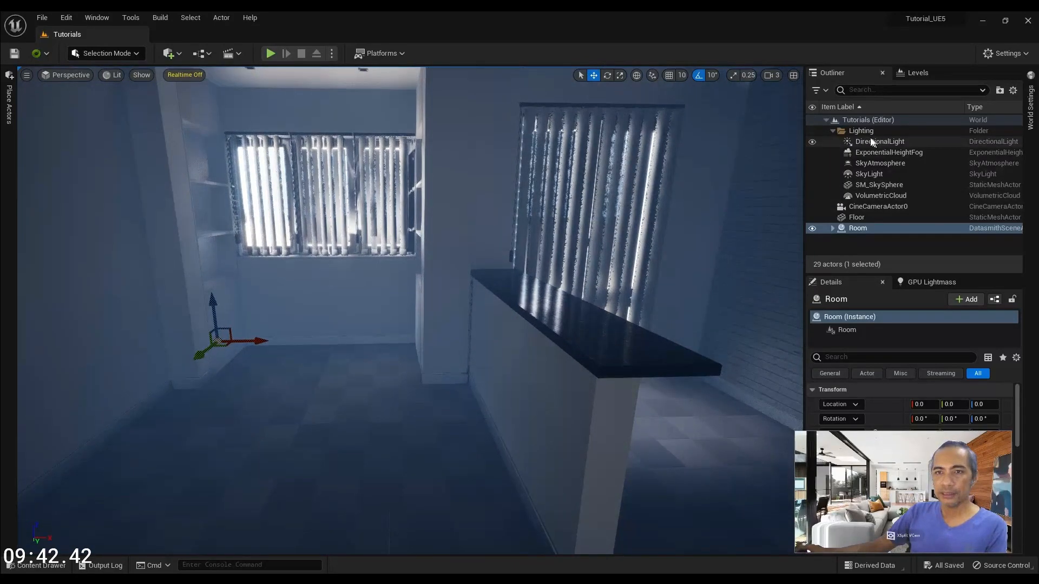
Add a PostProcessVolume from the visual effects actors to the Tutorials level.
left_click(230, 53)
left_click(169, 53)
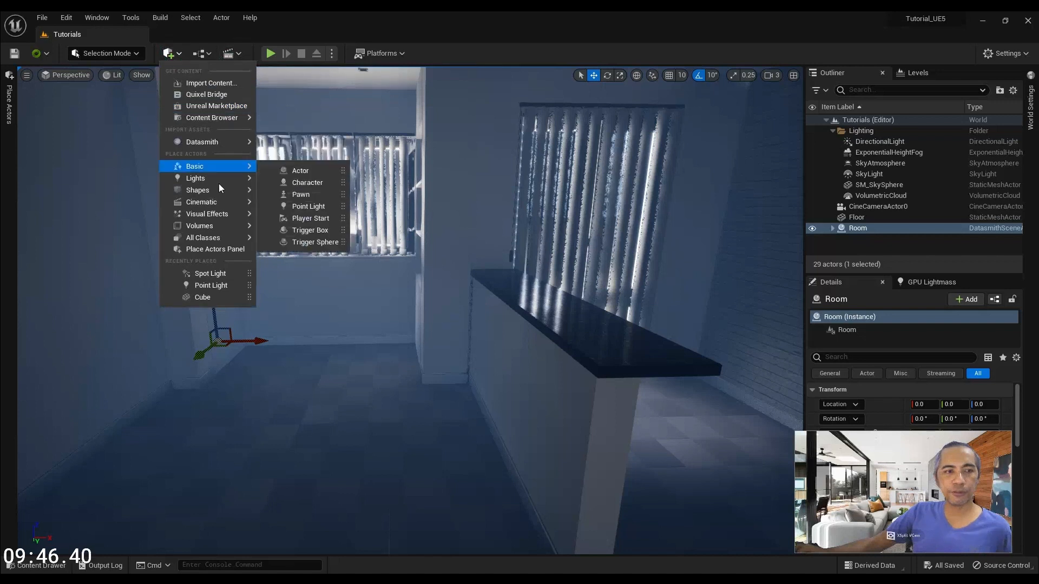
mouse_move(207, 203)
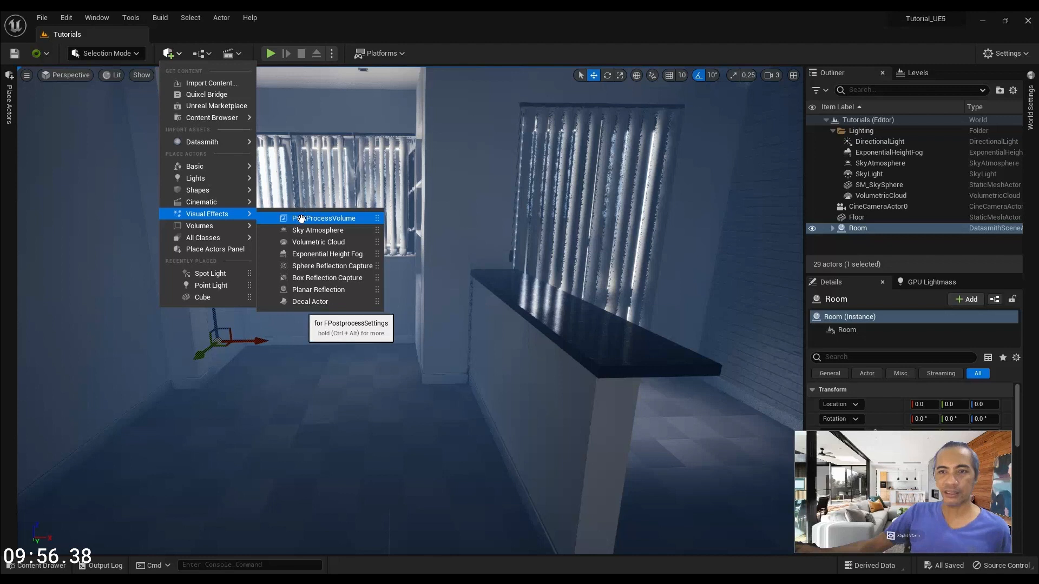
left_click_drag(301, 219, 344, 426)
left_click_drag(305, 306, 340, 280)
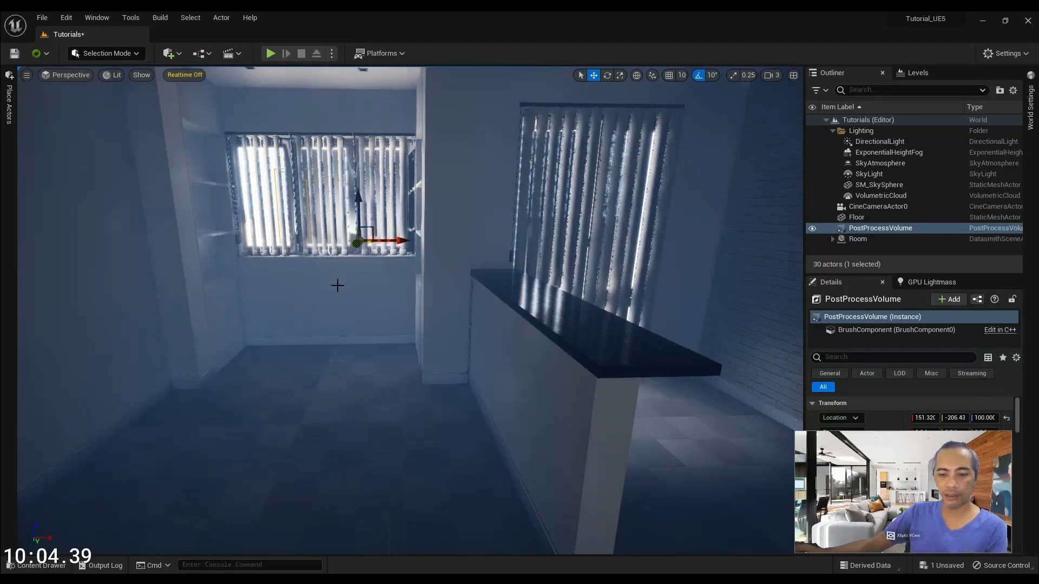
Focus on the PostProcessVolume in front of the building and move it into the Lighting folder of the Outliner.
key("f")
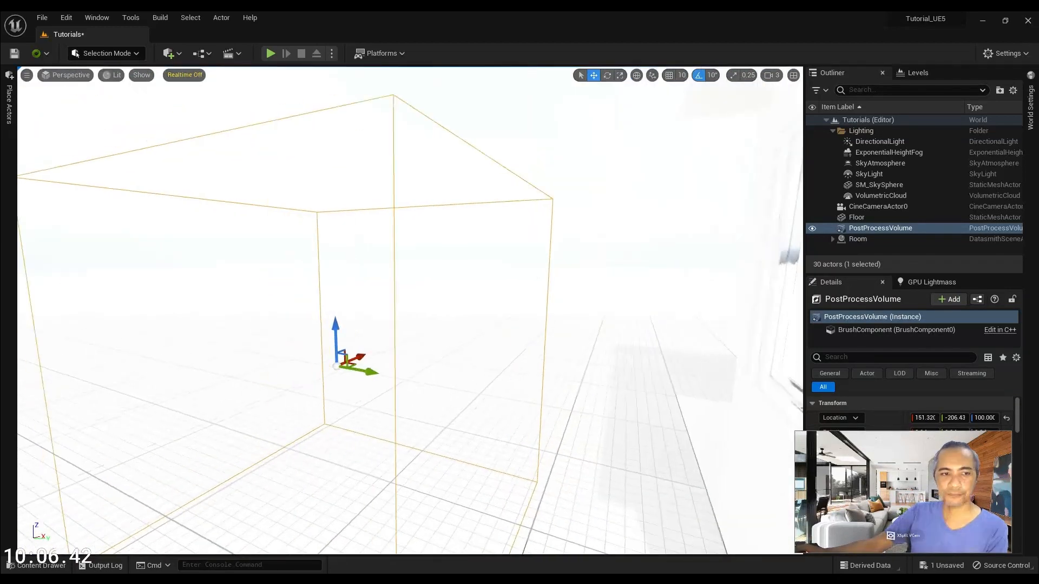
right_click_drag(373, 273, 401, 201)
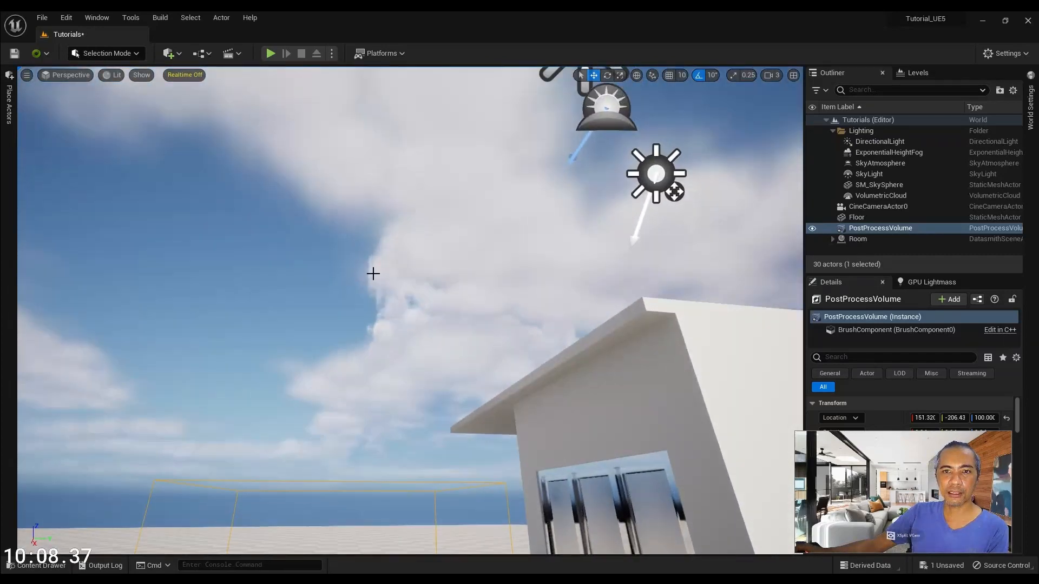
right_click_drag(648, 172, 684, 276)
right_click_drag(573, 265, 562, 274)
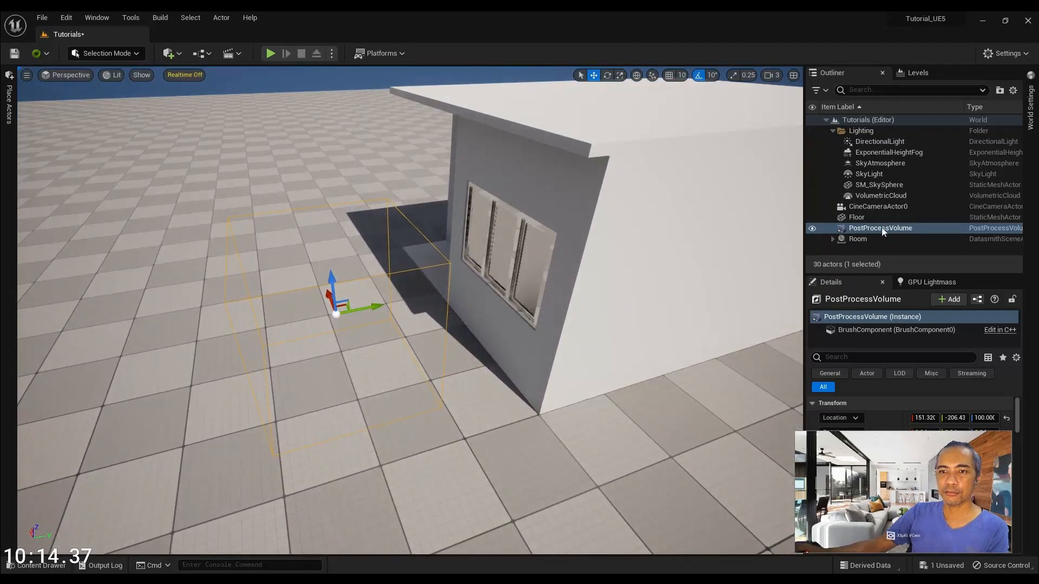
left_click_drag(877, 229, 874, 131)
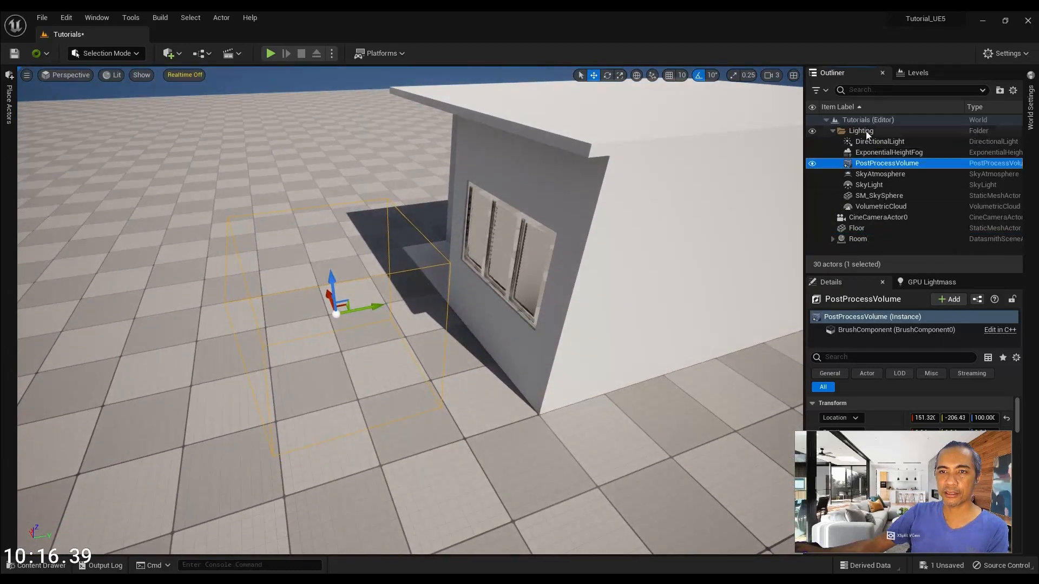
Return inside the room, filter the PostProcessVolume's details by "unbound", and enable Infinite Extent (Unbound).
right_click_drag(638, 254, 782, 265)
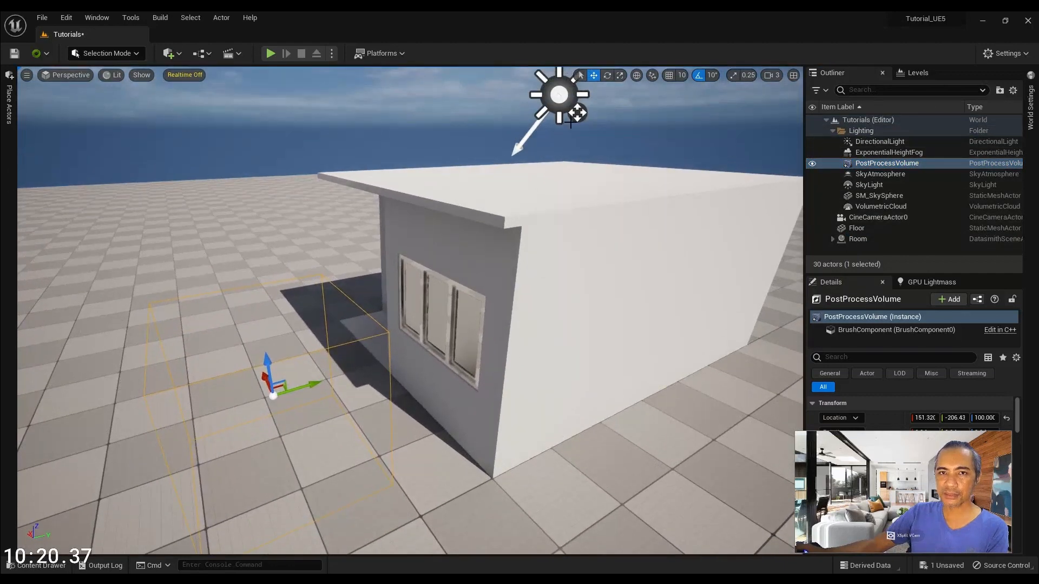
right_click_drag(571, 123, 574, 70)
right_click_drag(486, 243, 340, 274)
key("w")
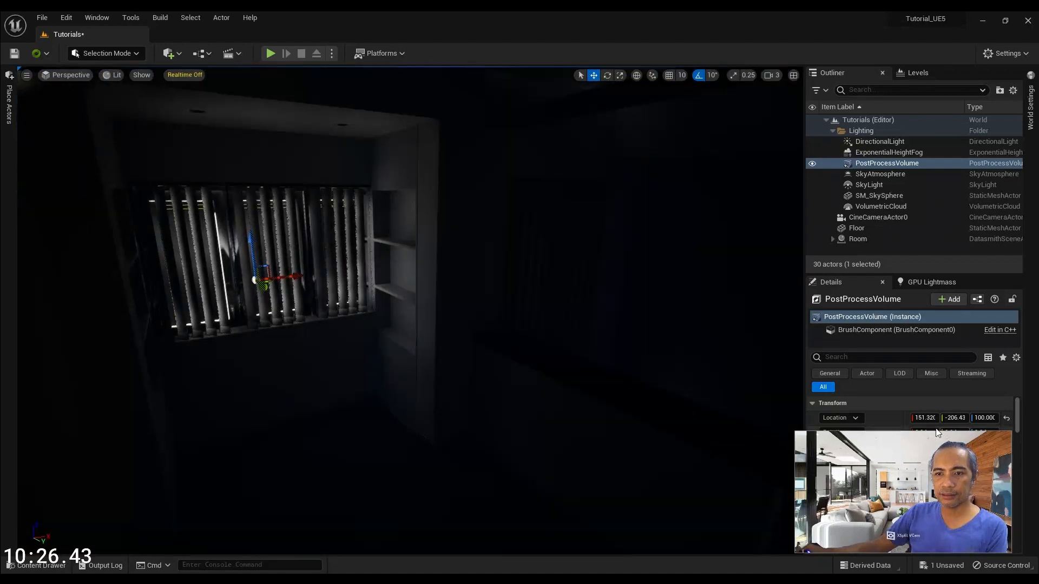
left_click_drag(921, 449, 696, 446)
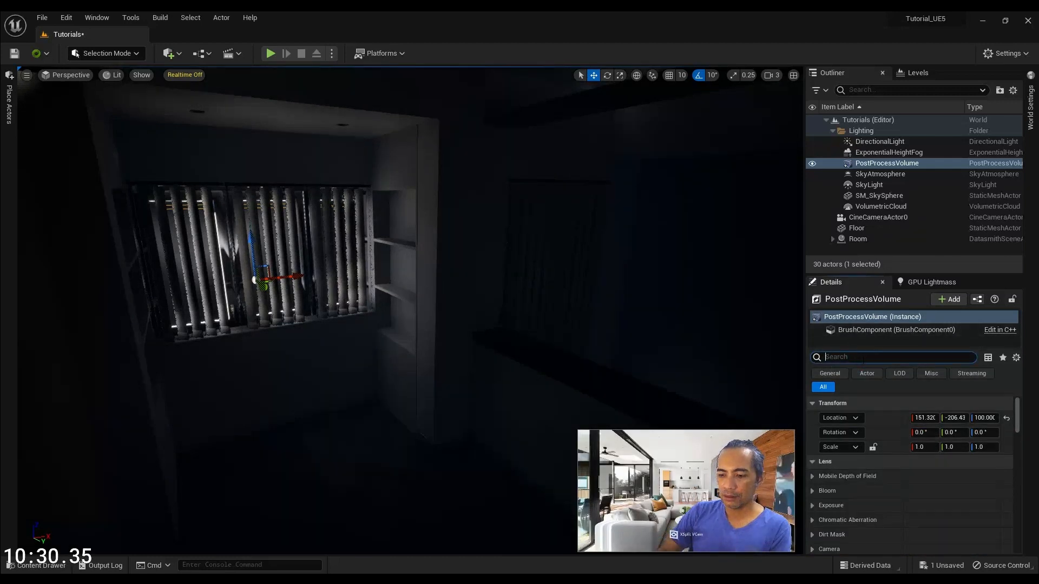
type("ubo")
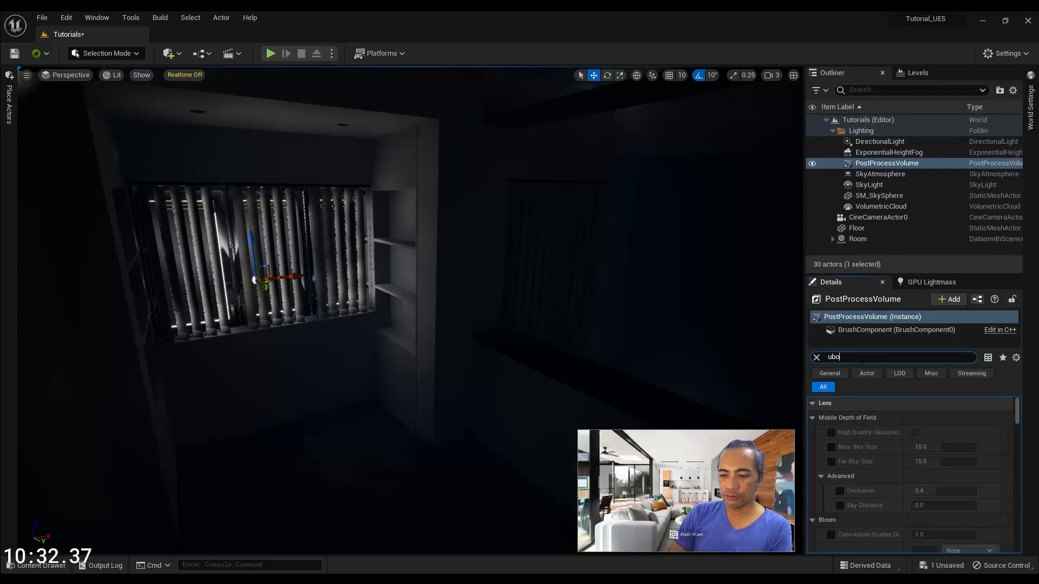
type("und")
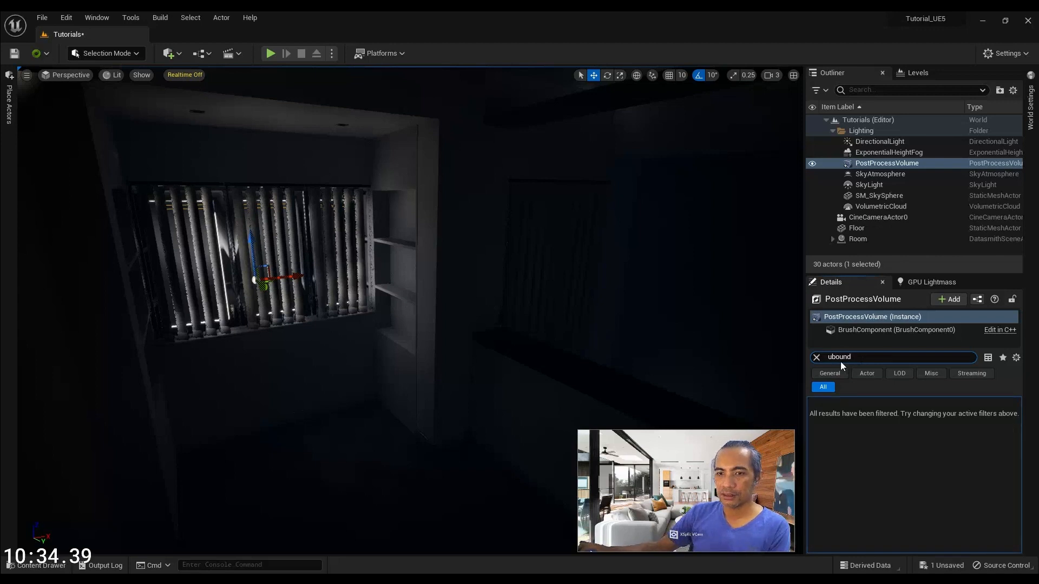
left_click(884, 165)
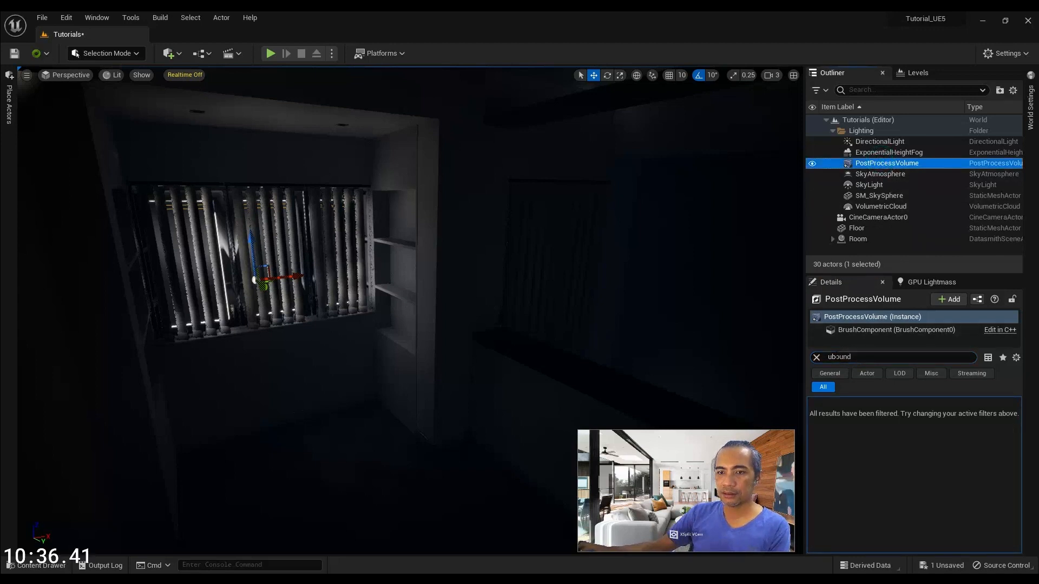
left_click(832, 356)
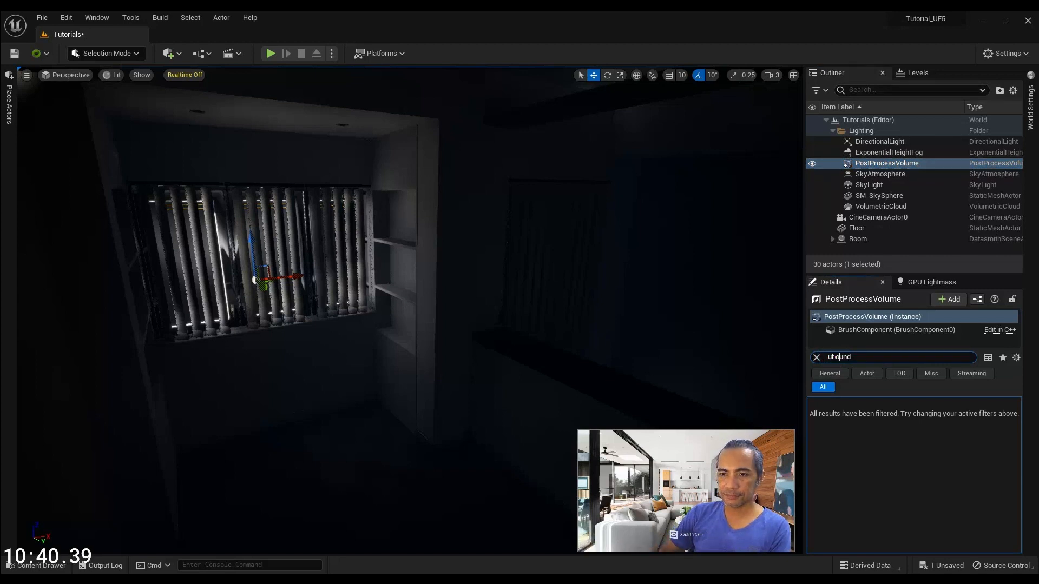
type("n")
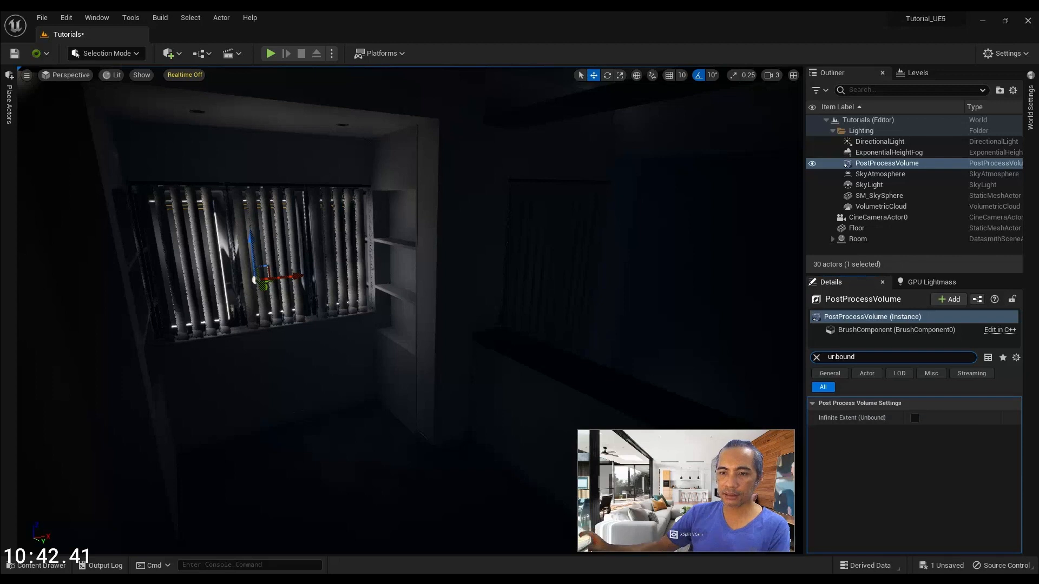
left_click(915, 420)
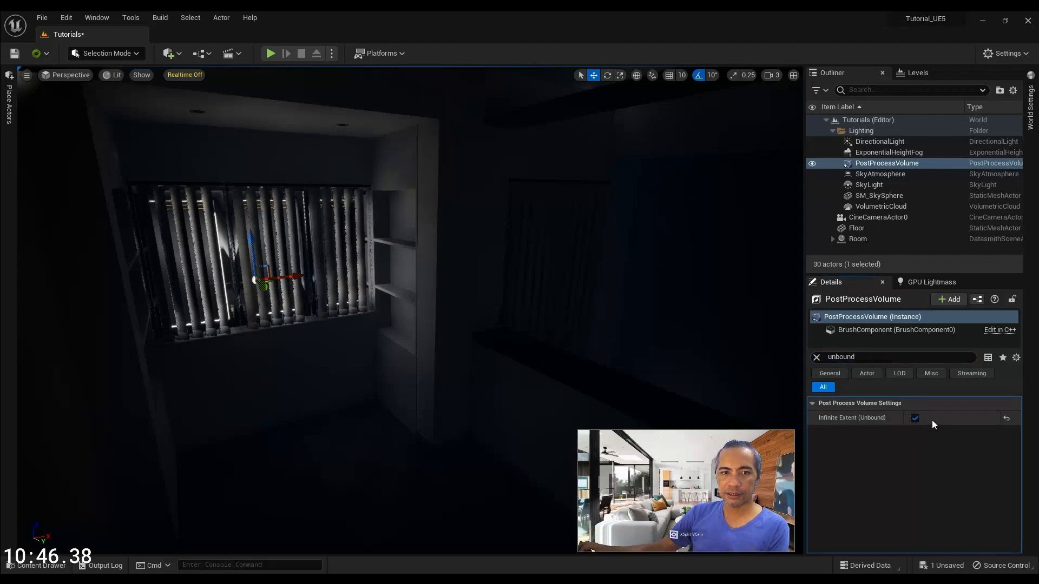
Focus on the PostProcessVolume outside the building and examine its bounds relative to the room.
right_click_drag(411, 303, 372, 301)
key("f")
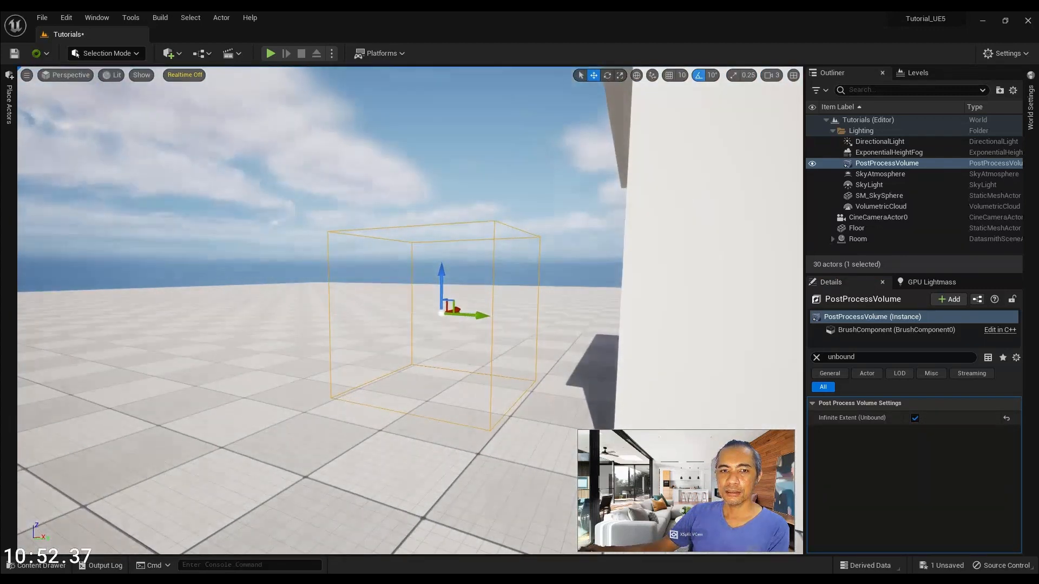
key("w")
right_click_drag(483, 325, 511, 319)
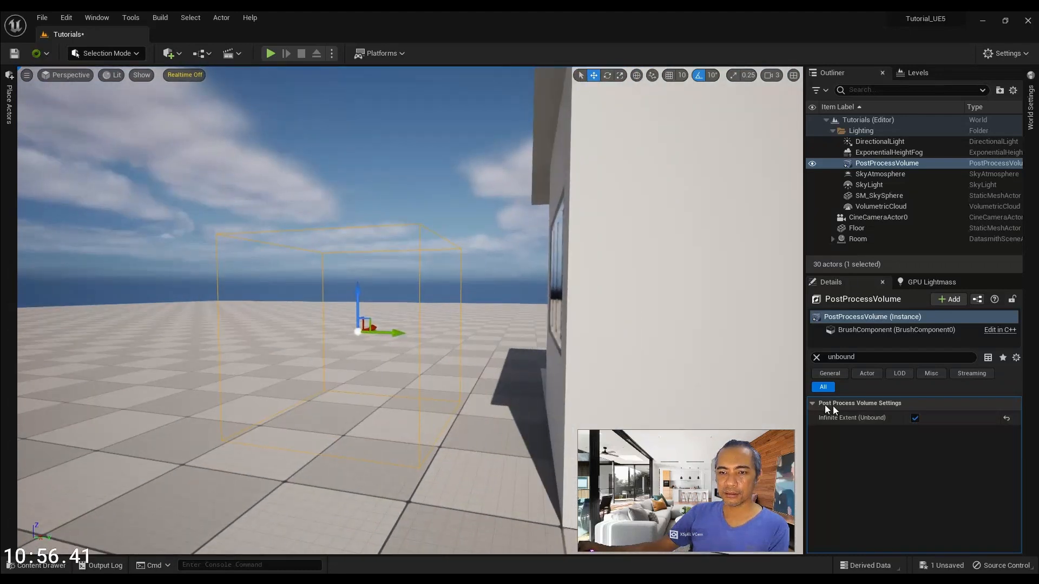
Clear the details filter, collapse the Mobile Depth of Field and advanced Bloom settings, and enable the PostProcessVolume's Exposure Compensation override.
left_click(816, 357)
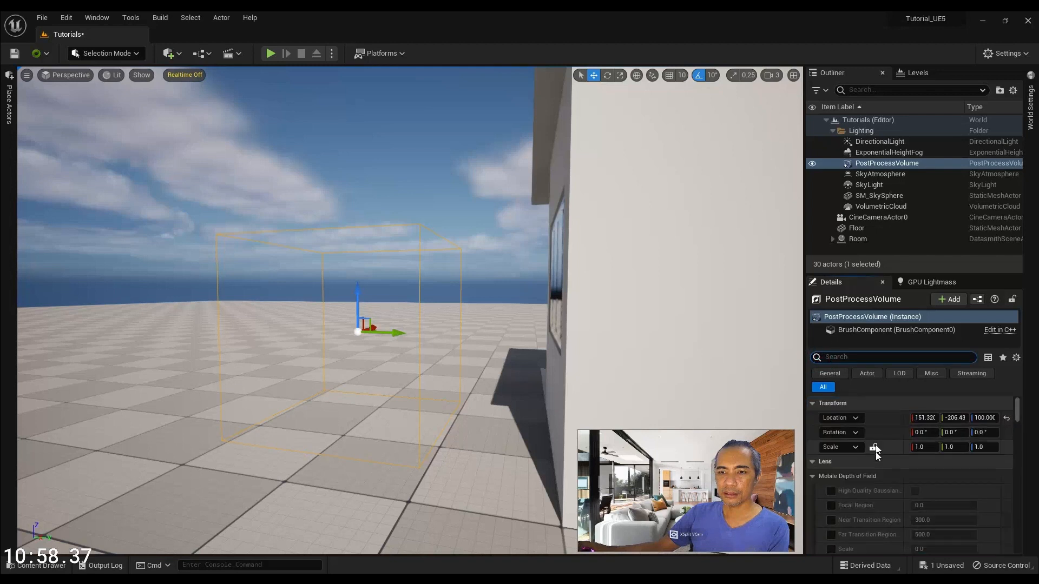
scroll(845, 497, "down", 1)
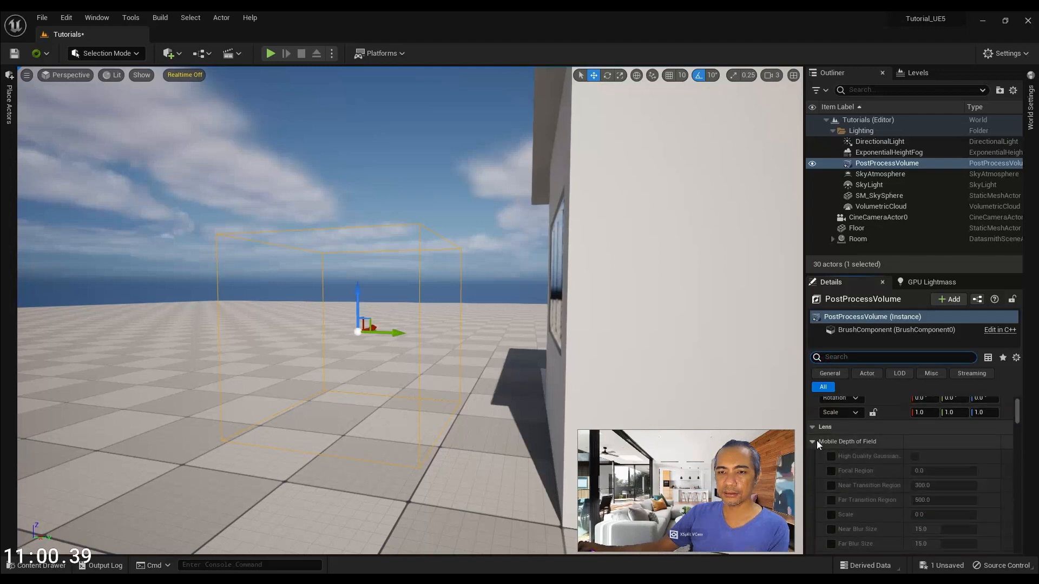
scroll(816, 440, "up", 1)
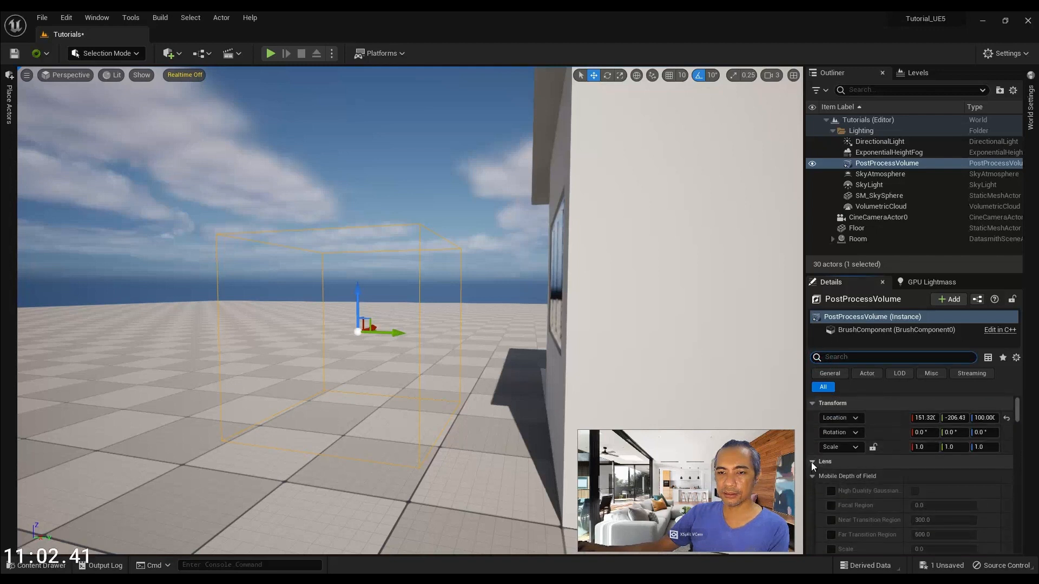
left_click(811, 462)
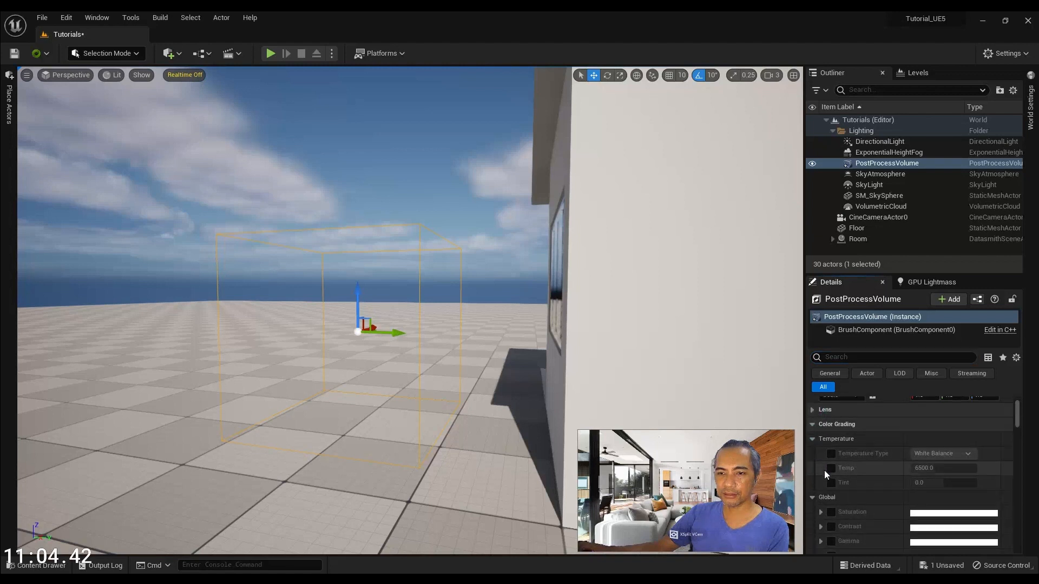
left_click(813, 439)
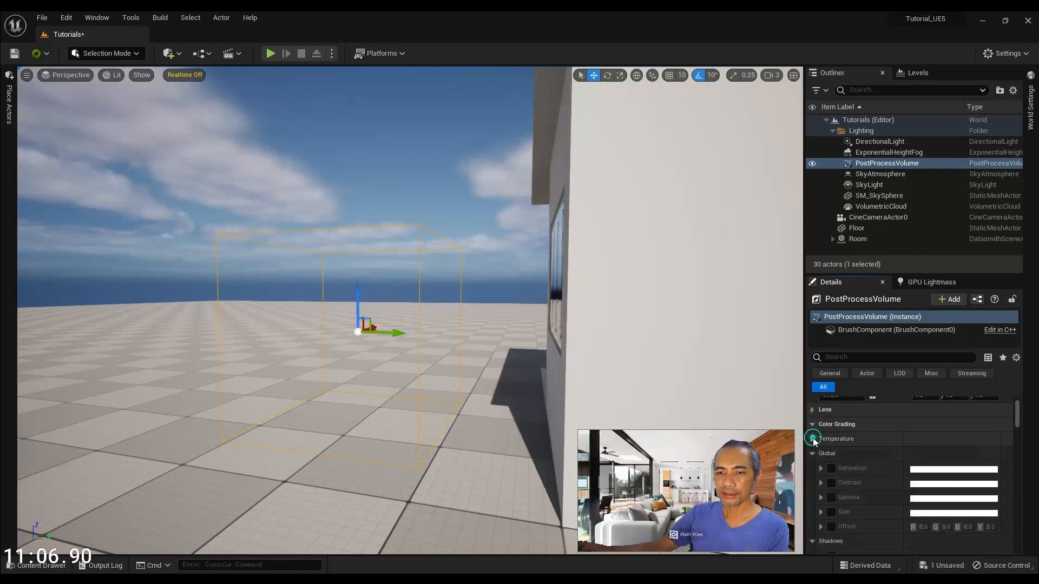
left_click(812, 409)
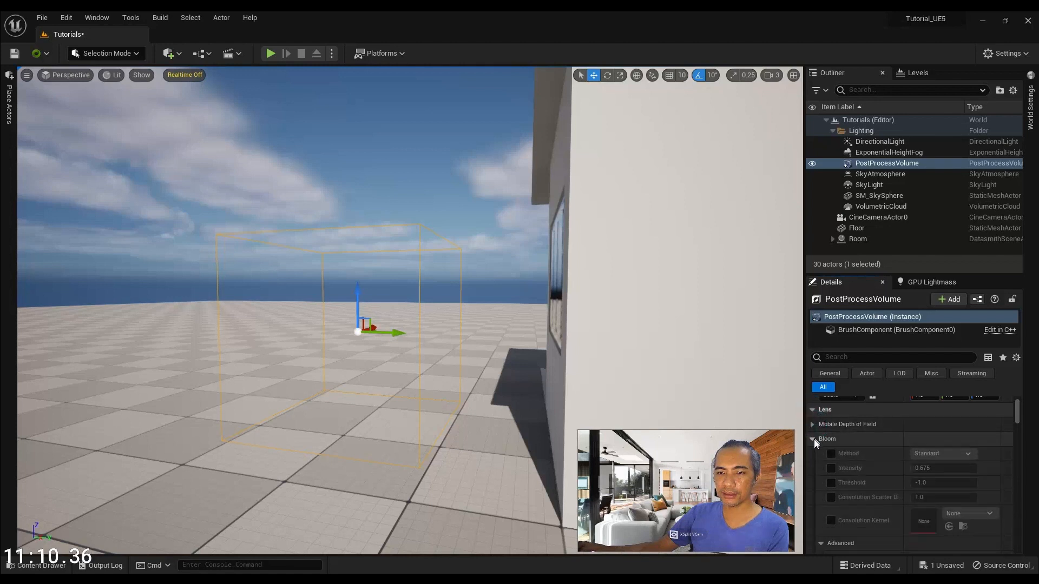
scroll(834, 471, "down", 3)
left_click(822, 492)
scroll(835, 492, "down", 2)
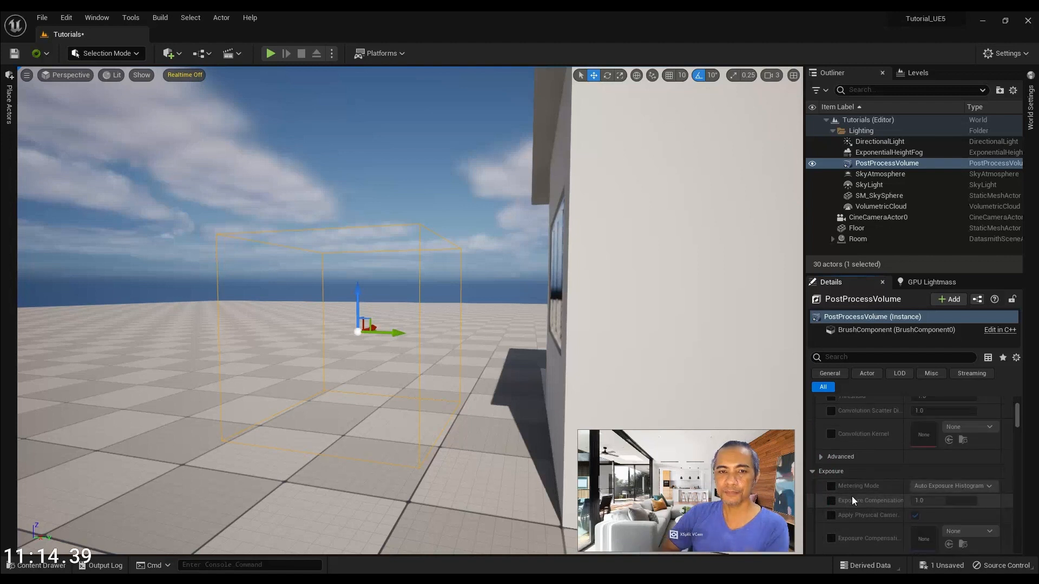
scroll(851, 496, "down", 2)
left_click(832, 466)
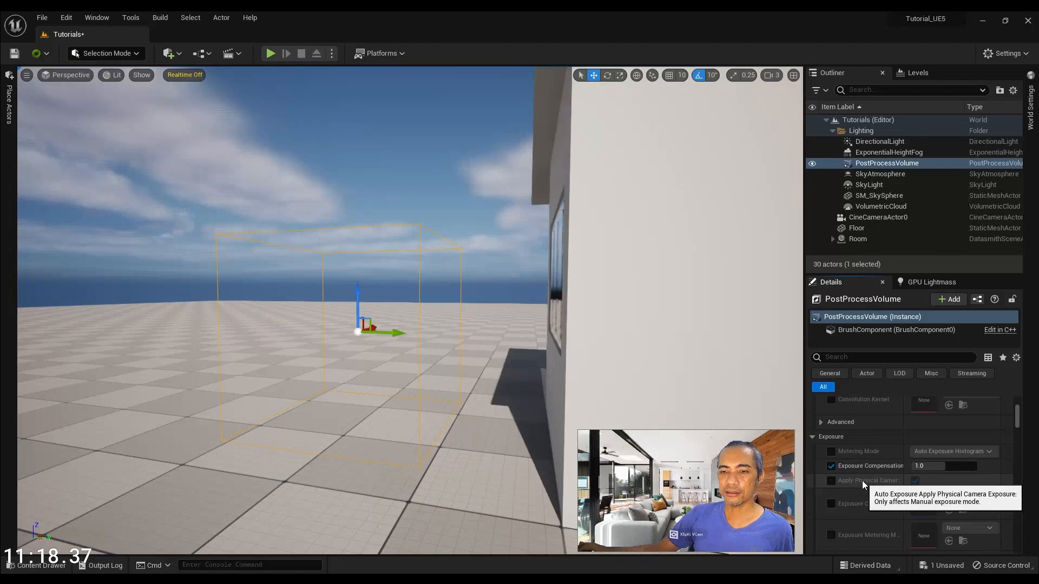
left_click(914, 480)
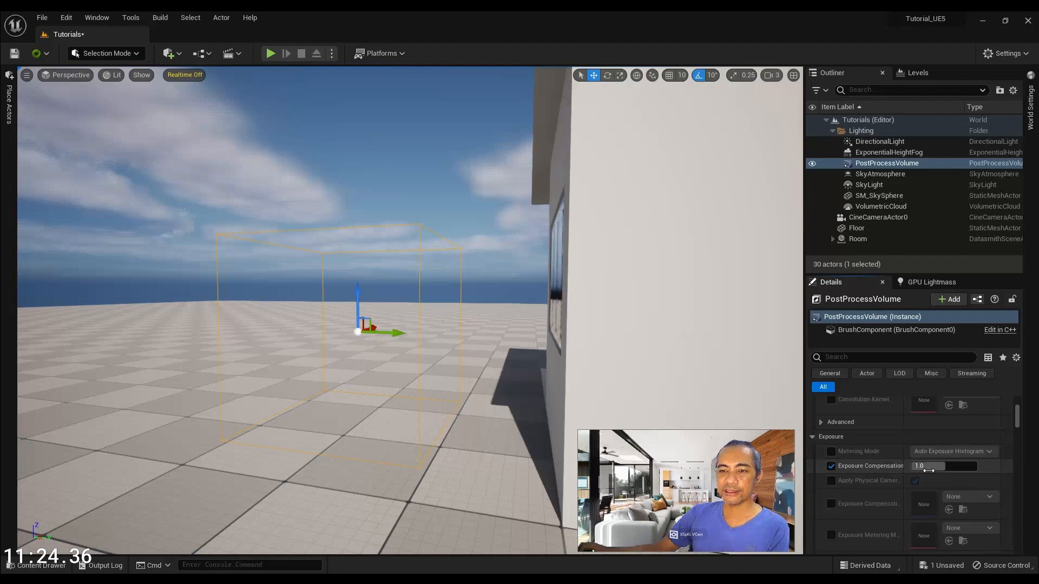
Set Exposure Compensation to 10.0, examine the building's exterior brightness, and focus back on the PostProcessVolume.
right_click_drag(465, 325, 452, 411)
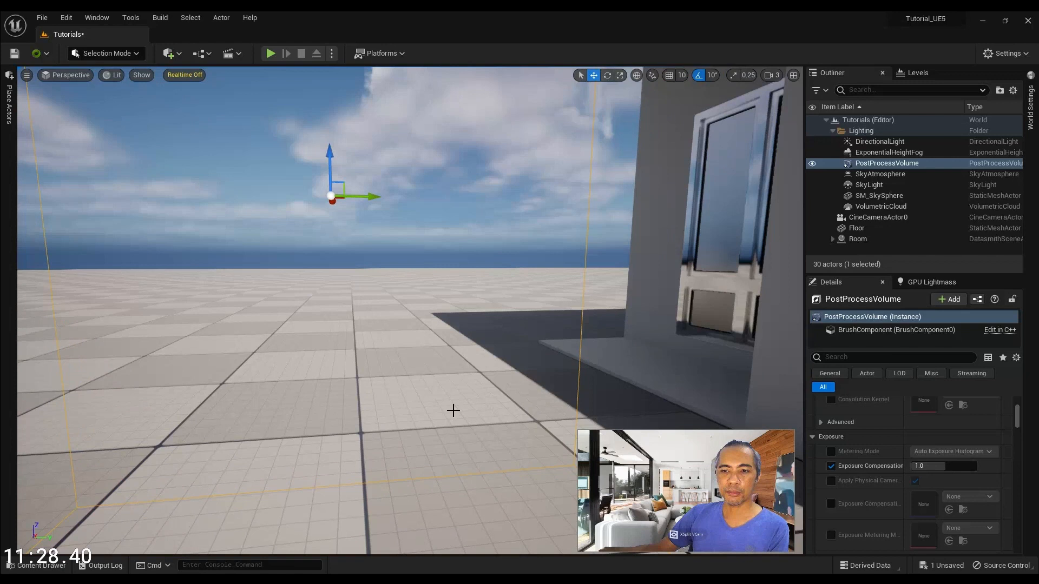
left_click_drag(944, 468, 913, 466)
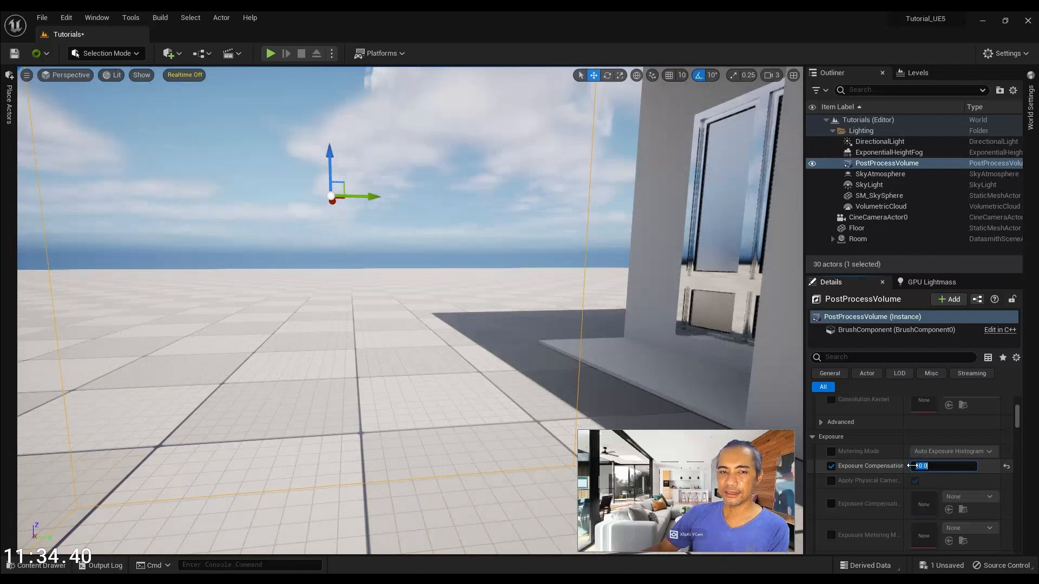
right_click_drag(595, 318, 561, 298)
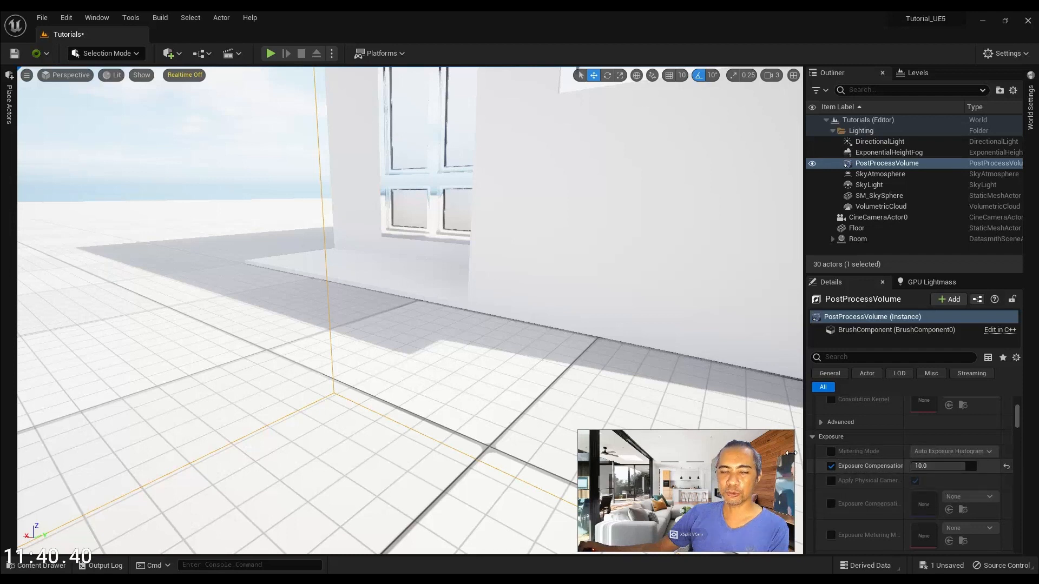
right_click_drag(429, 367, 347, 349)
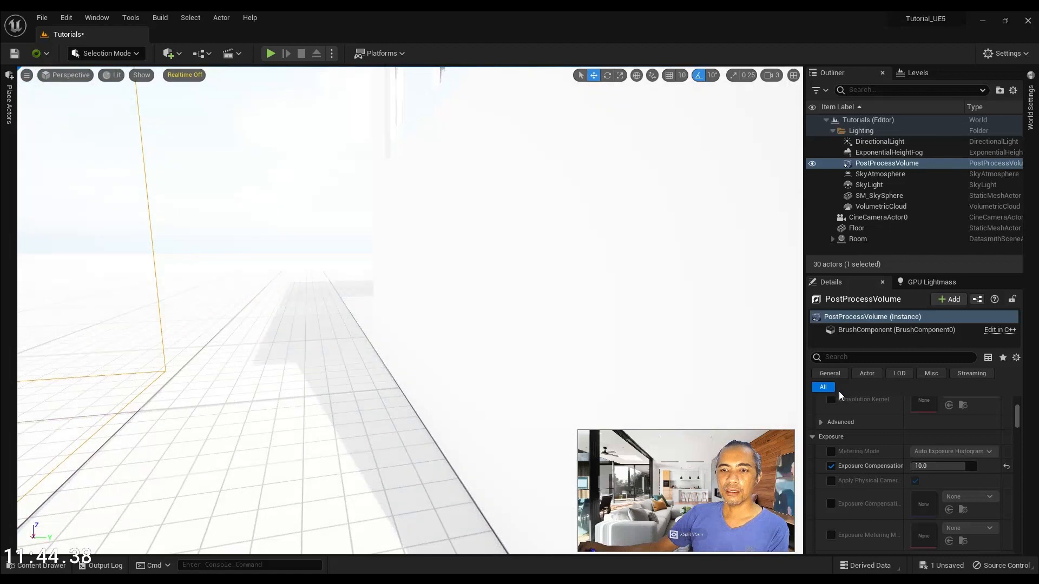
key("f")
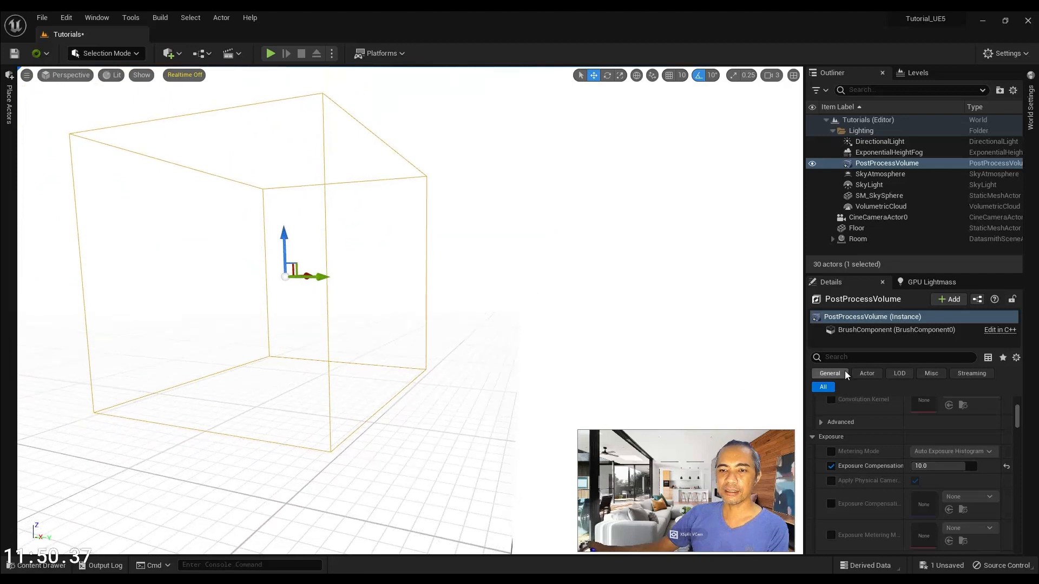
Filter the PostProcessVolume's details by "unb" and examine the Infinite Extent (Unbound) setting against the scene around the volume.
type("unb")
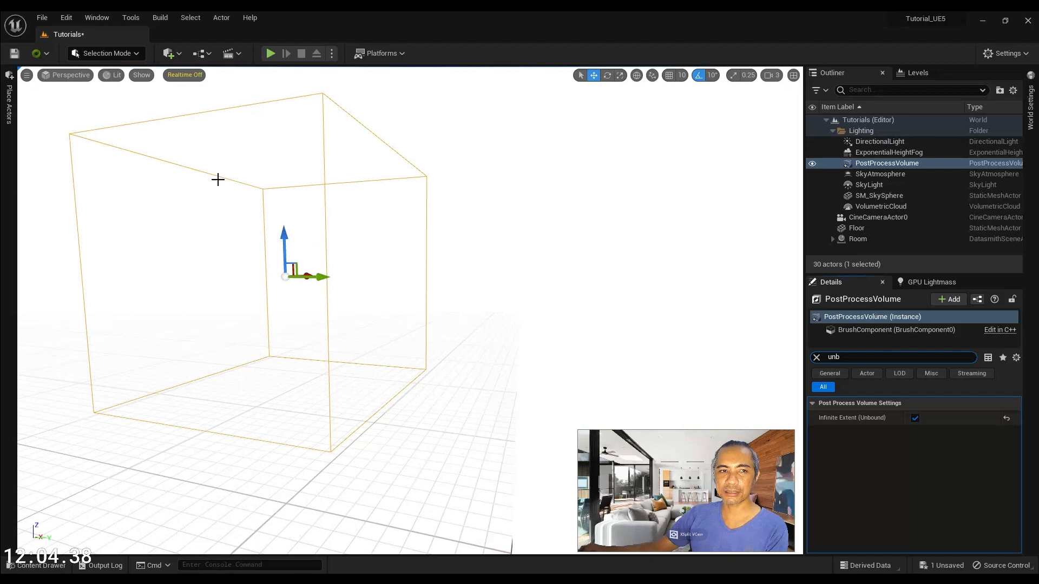
key("a")
mouse_move(441, 297)
right_mouse_down()
mouse_move(433, 292)
mouse_move(449, 295)
mouse_move(441, 297)
right_mouse_up()
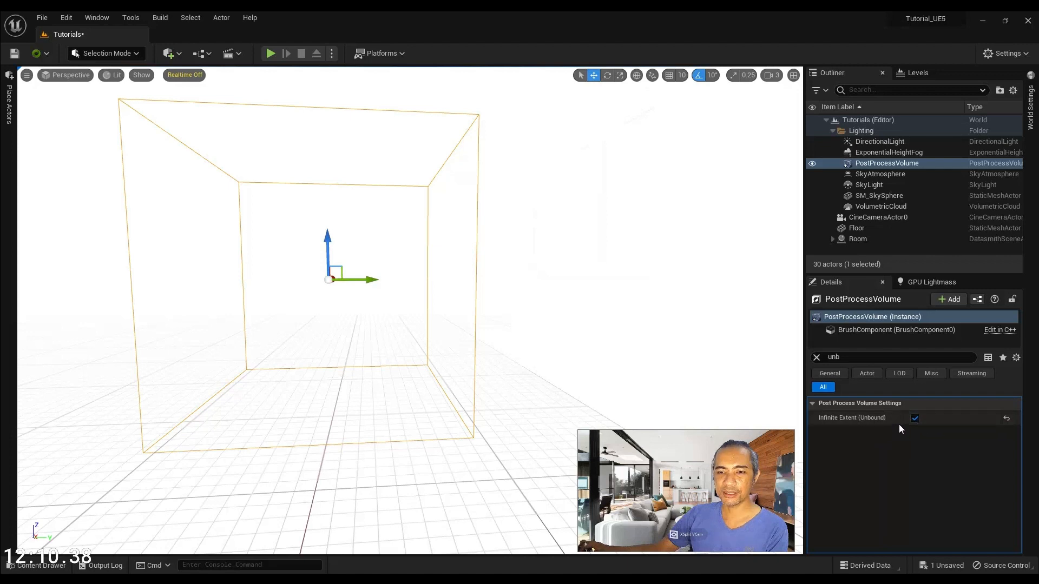
right_click_drag(487, 297, 538, 287)
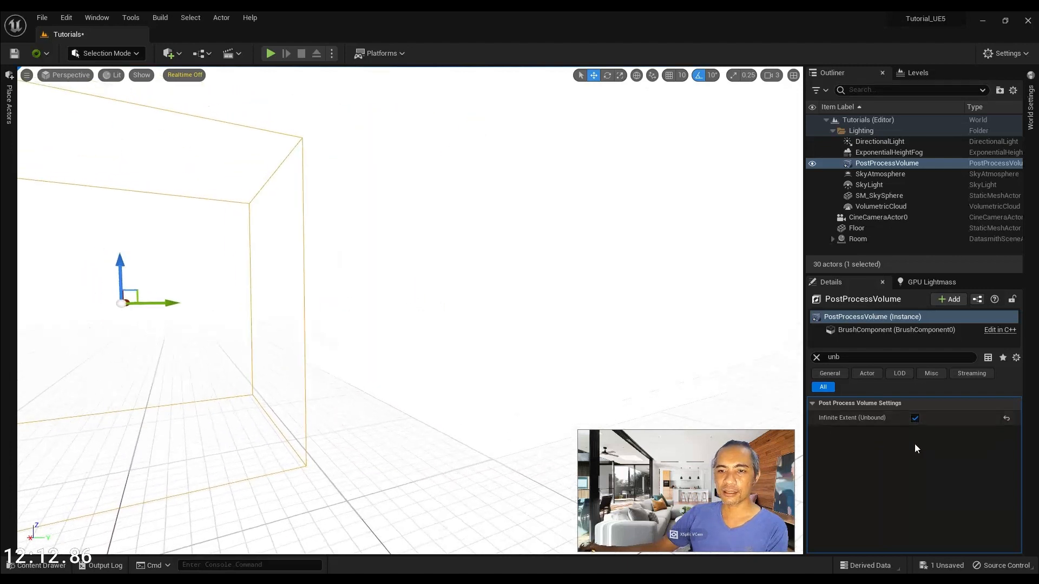
Clear the details filter, collapse Mobile Depth of Field, and set the PostProcessVolume's Exposure Compensation to 1.0.
left_click(816, 358)
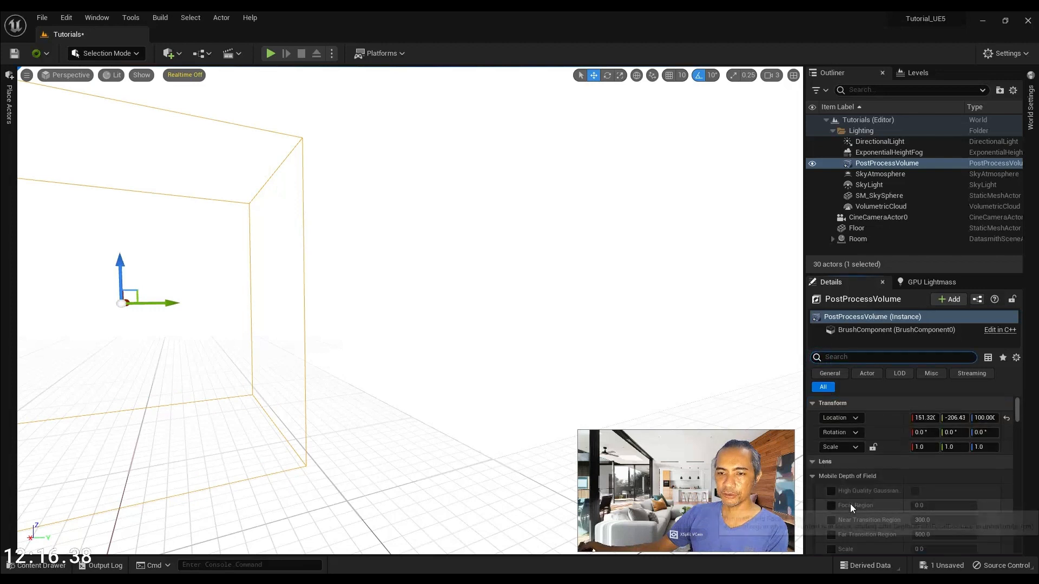
scroll(850, 503, "down", 5)
scroll(847, 501, "up", 1)
left_click(812, 425)
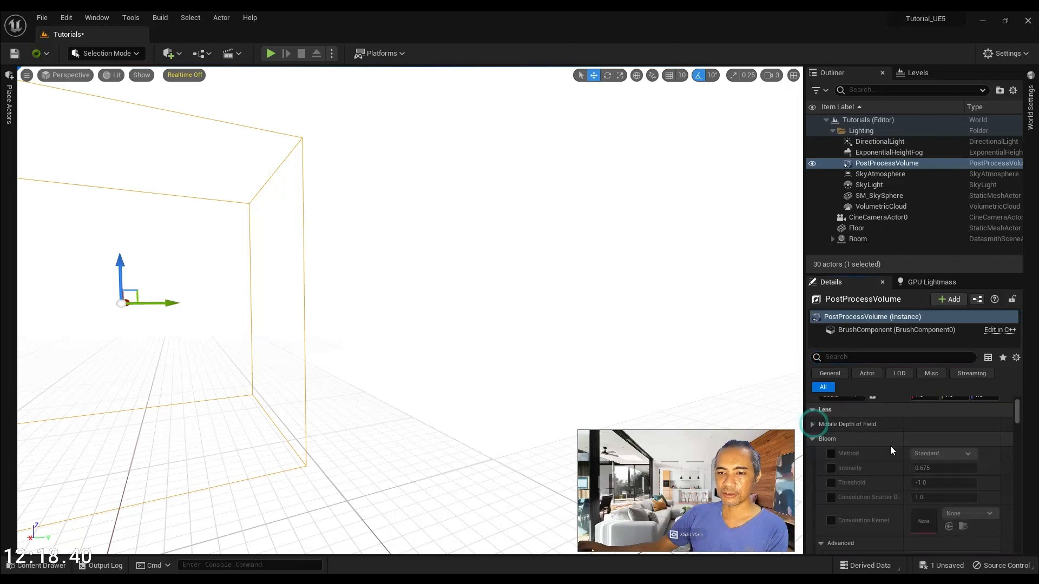
scroll(853, 468, "down", 5)
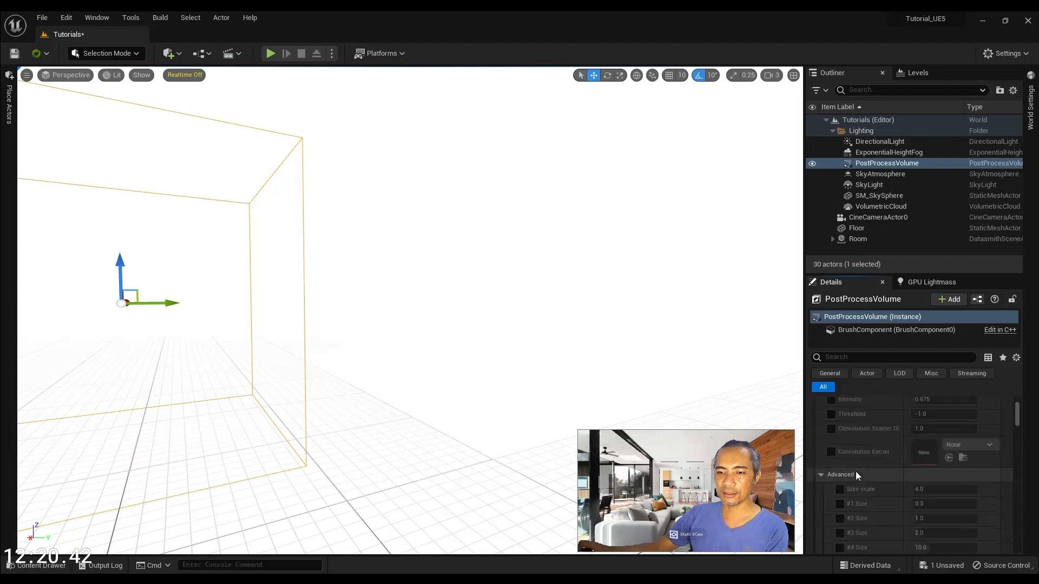
left_click(938, 483)
type("1")
Move into the room and examine its exposure around the shelves, counter and curtained window.
mouse_move(447, 353)
right_mouse_down()
mouse_move(385, 338)
mouse_move(425, 340)
mouse_move(407, 358)
mouse_move(435, 365)
mouse_move(454, 353)
mouse_move(309, 350)
mouse_move(346, 372)
mouse_move(444, 376)
mouse_move(351, 373)
mouse_move(433, 375)
mouse_move(368, 374)
right_mouse_up()
key("d")
key("w")
key("a")
key("d")
key("w")
key("s")
key("e")
key("s")
key("w")
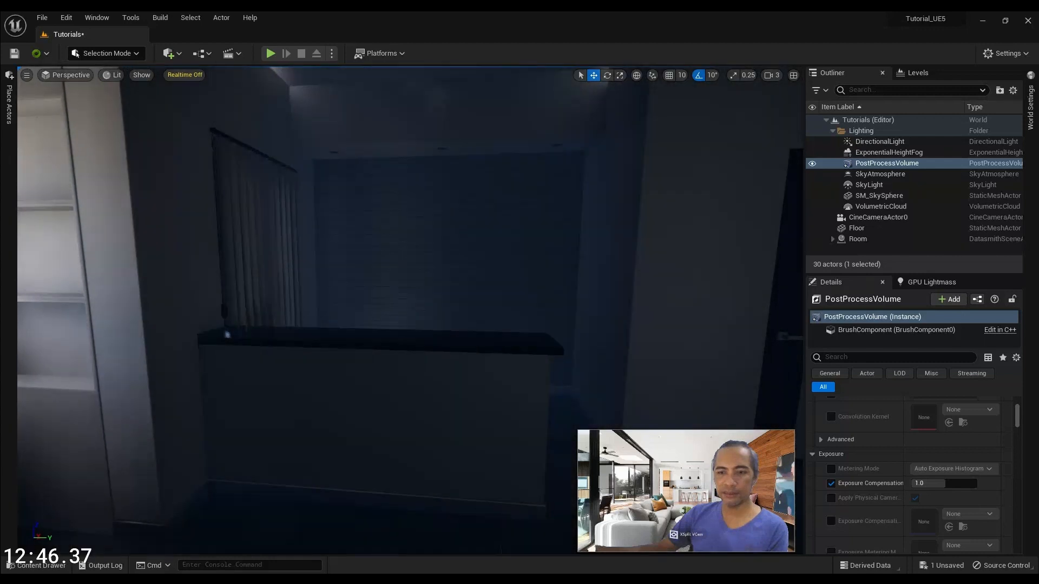
Enable the Min EV100 and Max EV100 exposure overrides of the PostProcessVolume and set both to 1.0.
scroll(880, 492, "down", 2)
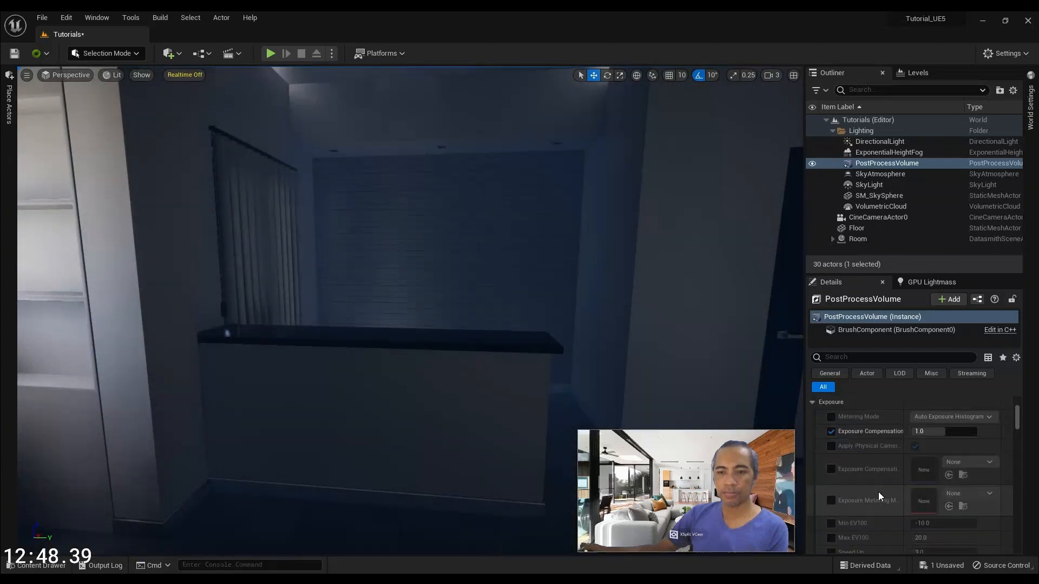
scroll(878, 492, "down", 2)
left_click(832, 490)
left_click(832, 504)
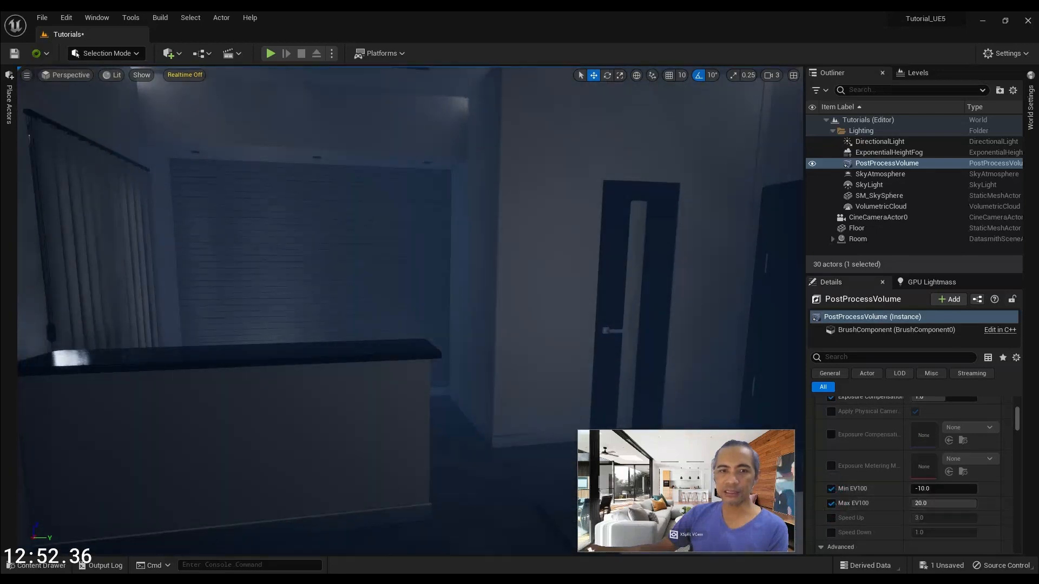
type("1")
left_click(946, 504)
type("1")
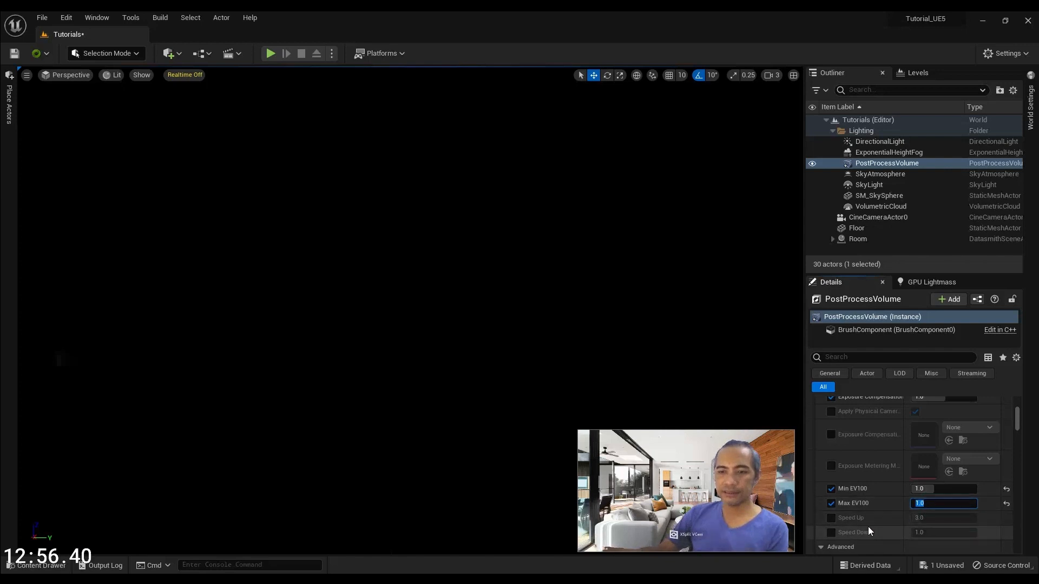
Set Exposure Compensation to 3.0 and look around the room to judge its brightness.
scroll(864, 529, "up", 1)
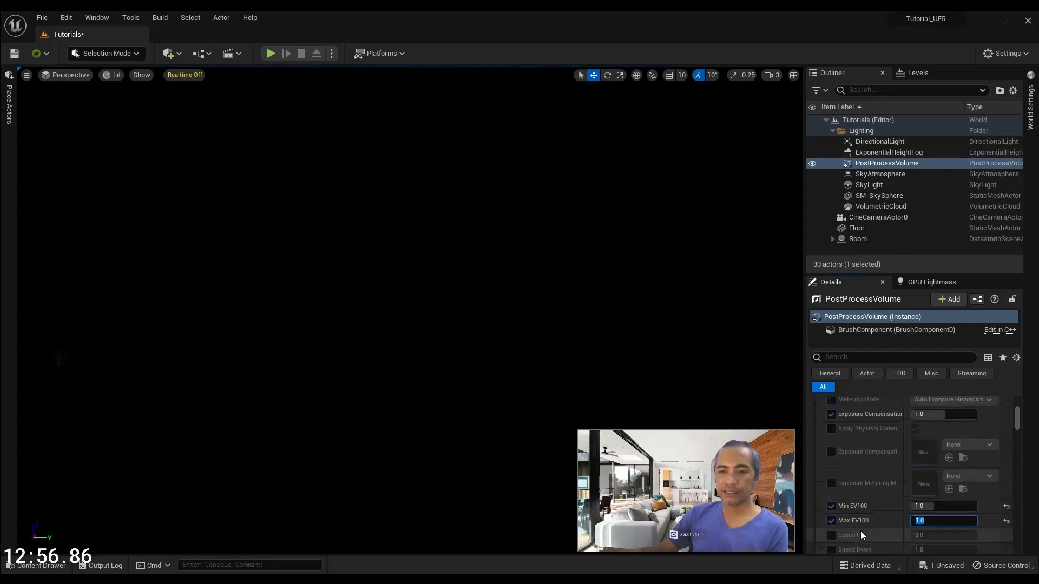
left_click(942, 415)
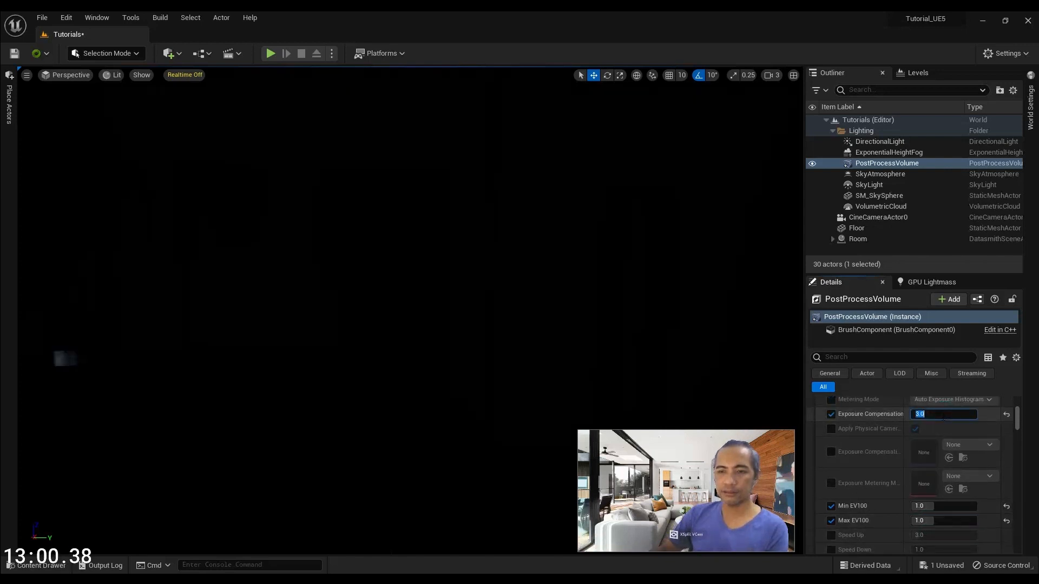
key("Return")
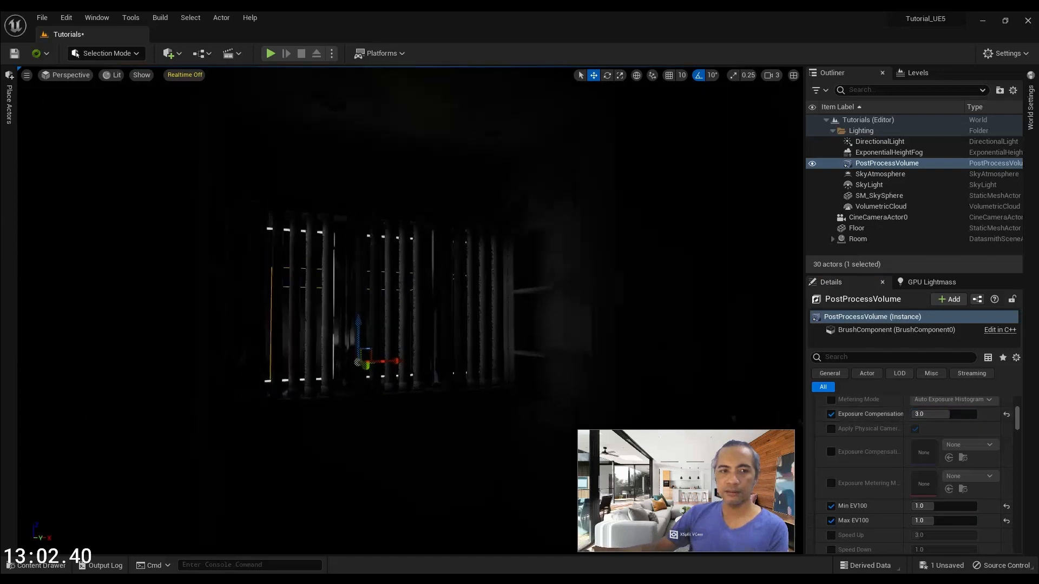
key("w")
right_click_drag(409, 311, 506, 318)
key("s")
key("a")
key("d")
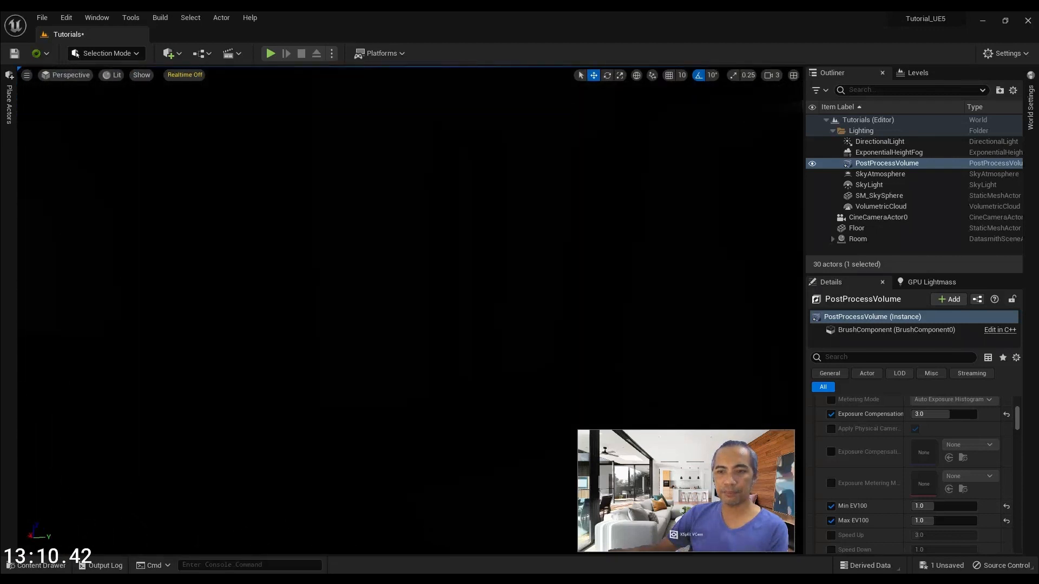
Raise Exposure Compensation to about 10.2 and examine the room around the door, counter and shelves.
mouse_move(951, 417)
left_mouse_down()
mouse_move(990, 417)
mouse_move(969, 417)
left_mouse_up()
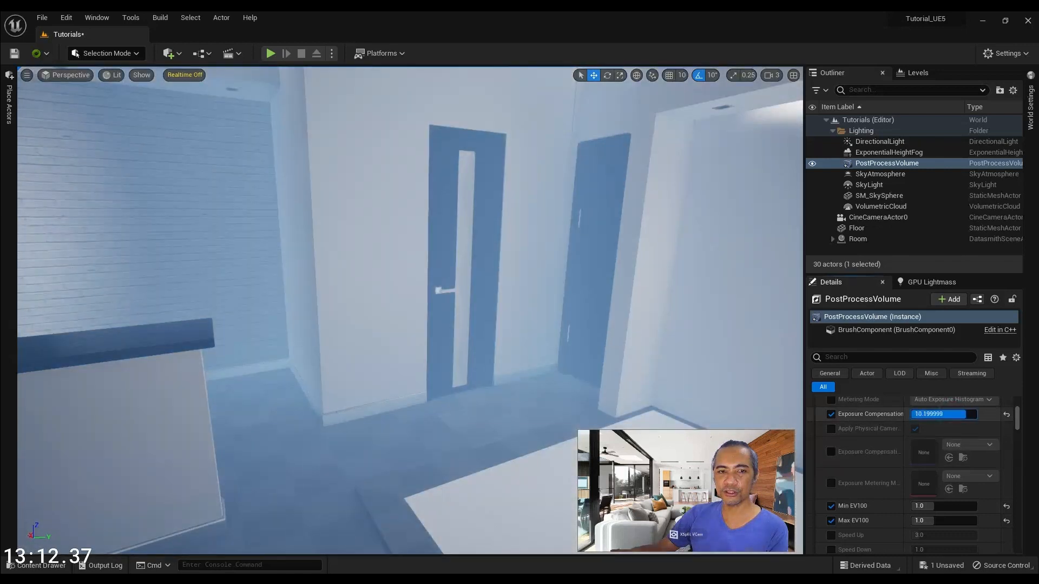
right_click_drag(501, 346, 514, 311)
key("s")
key("a")
key("w")
key("w")
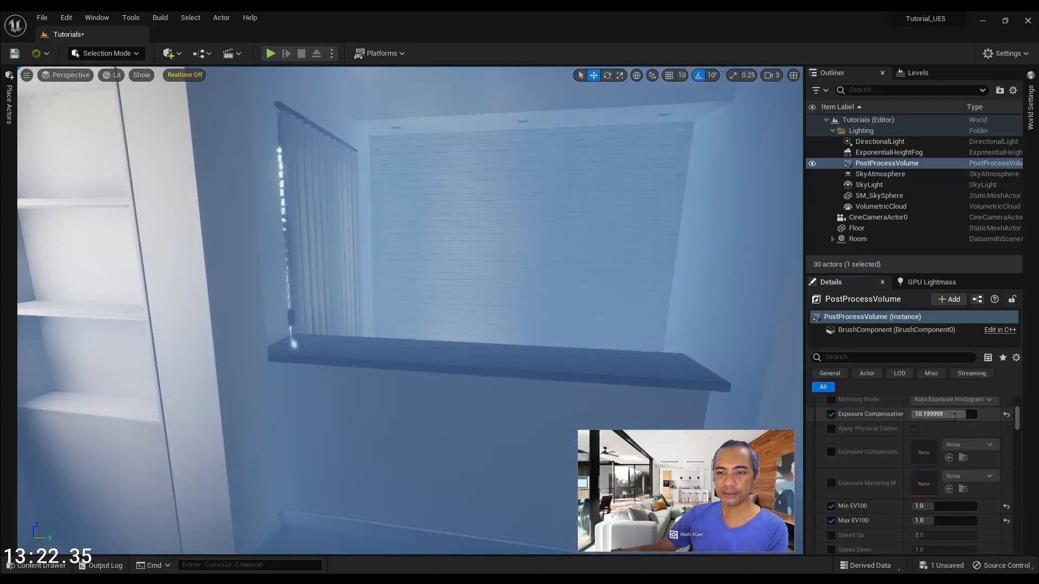
Set the PostProcessVolume's Exposure Compensation to 1.0 and move the view outside the building.
type("1")
key("Return")
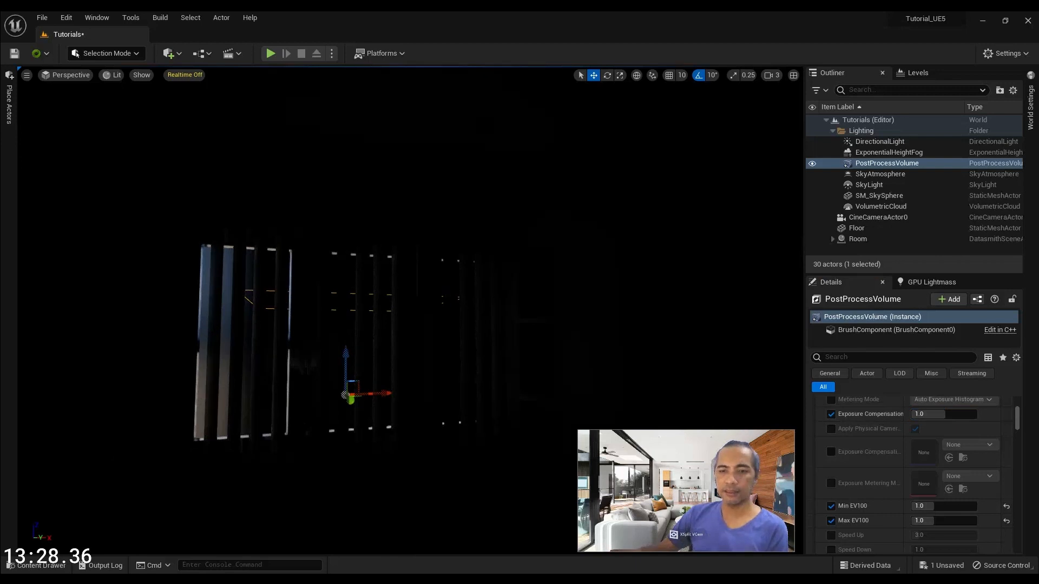
right_click_drag(692, 460, 471, 265)
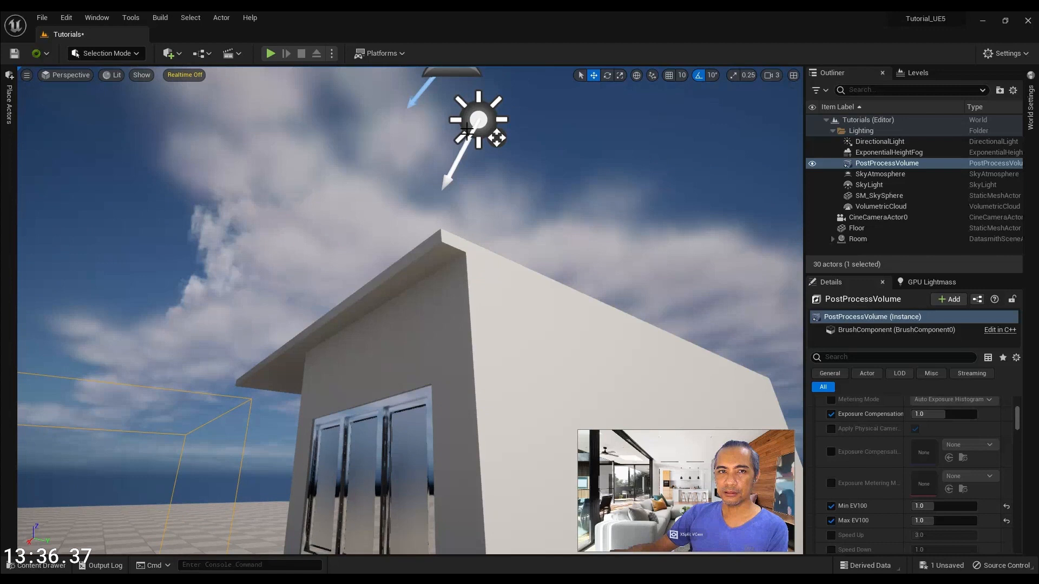
Select the DirectionalLight in the Lighting folder, focus on it, and view it from above the building's roof.
right_click_drag(481, 122, 481, 106)
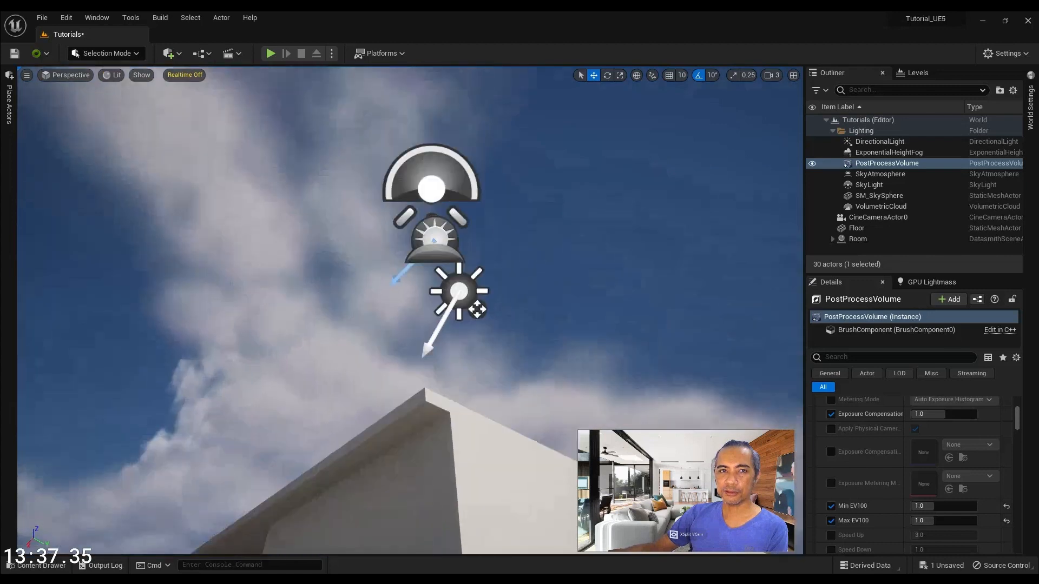
double_click(930, 141)
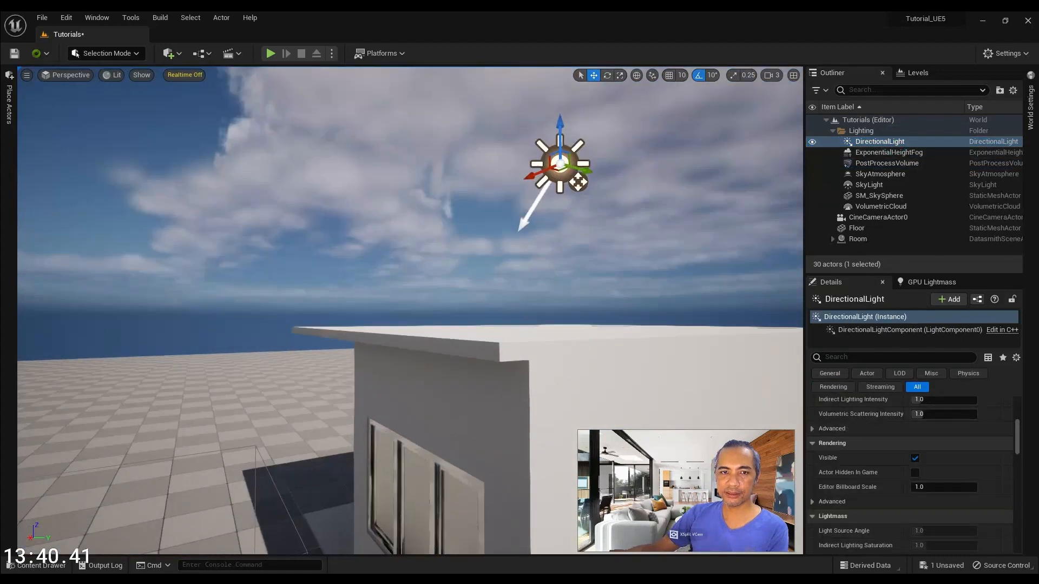
right_click_drag(535, 200, 532, 246)
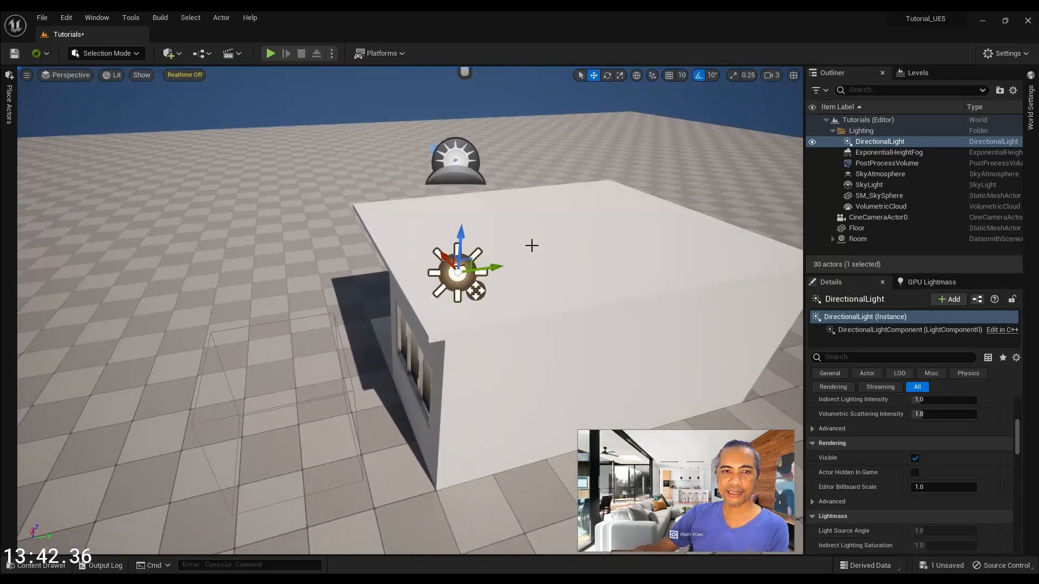
Reposition the DirectionalLight slightly, clear of the building's front, checking the direction its arrow points.
right_click_drag(279, 292, 374, 316)
right_click_drag(414, 309, 398, 292)
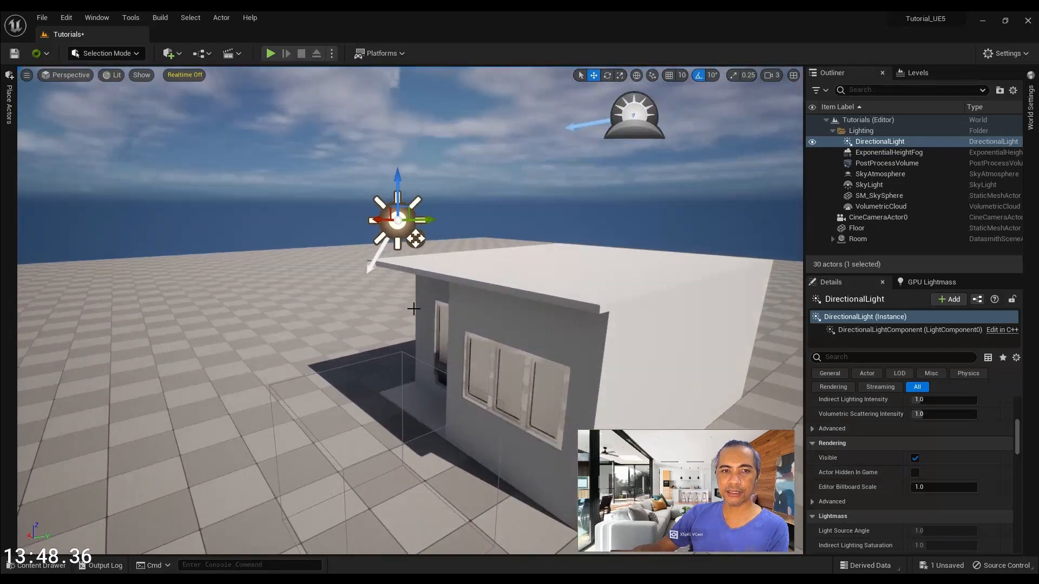
right_click_drag(381, 236, 406, 226)
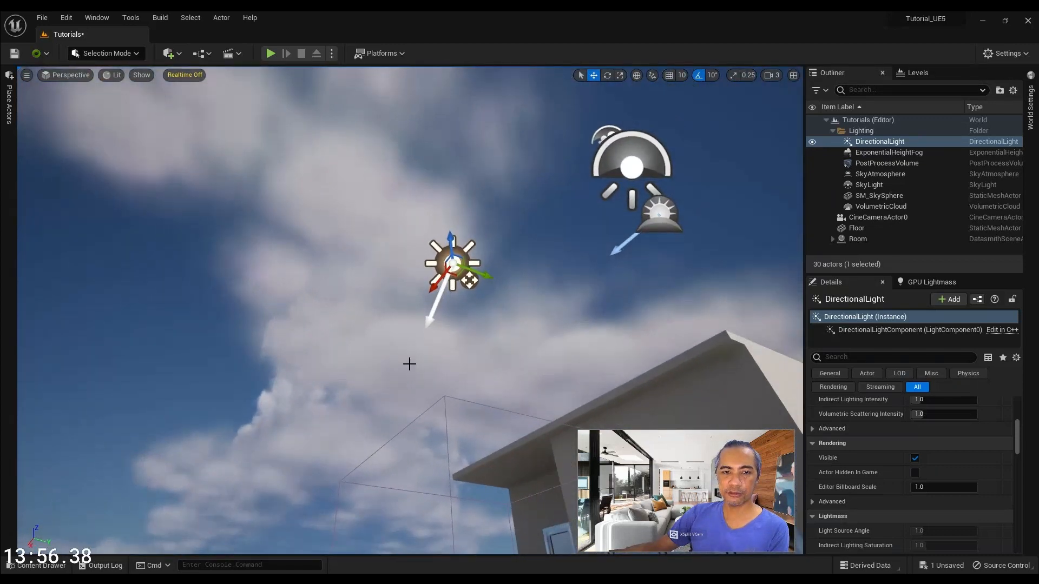
right_click_drag(456, 346, 371, 287)
right_click_drag(280, 332, 464, 287)
right_click_drag(490, 351, 309, 343)
right_click_drag(194, 418, 582, 265)
right_click_drag(395, 364, 542, 315)
left_click_drag(553, 269, 567, 263)
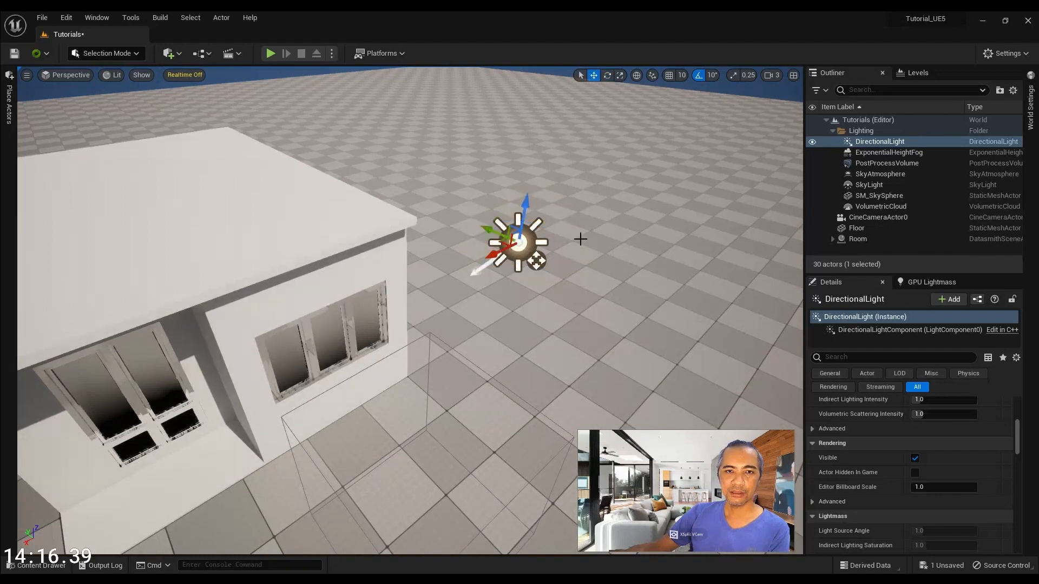
Rotate the DirectionalLight while viewing from inside the room so sunlight falls through the window blinds onto the floor.
right_click_drag(491, 299, 179, 203)
right_click_drag(623, 314, 661, 373)
right_click_drag(482, 224, 409, 216)
key("q")
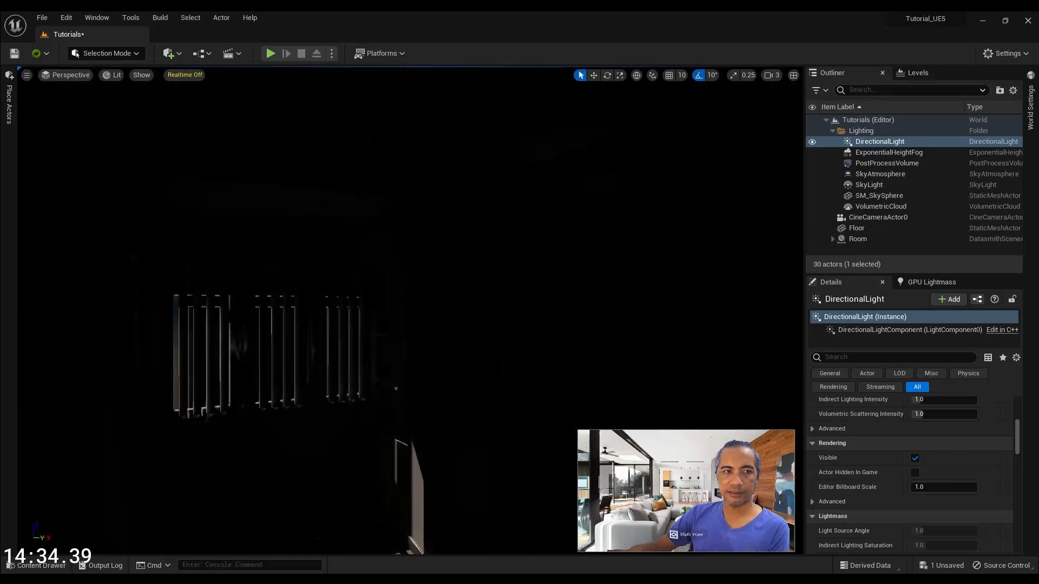
mouse_move(409, 270)
right_mouse_down()
mouse_move(376, 269)
mouse_move(394, 249)
mouse_move(438, 282)
mouse_move(436, 260)
mouse_move(406, 265)
right_mouse_up()
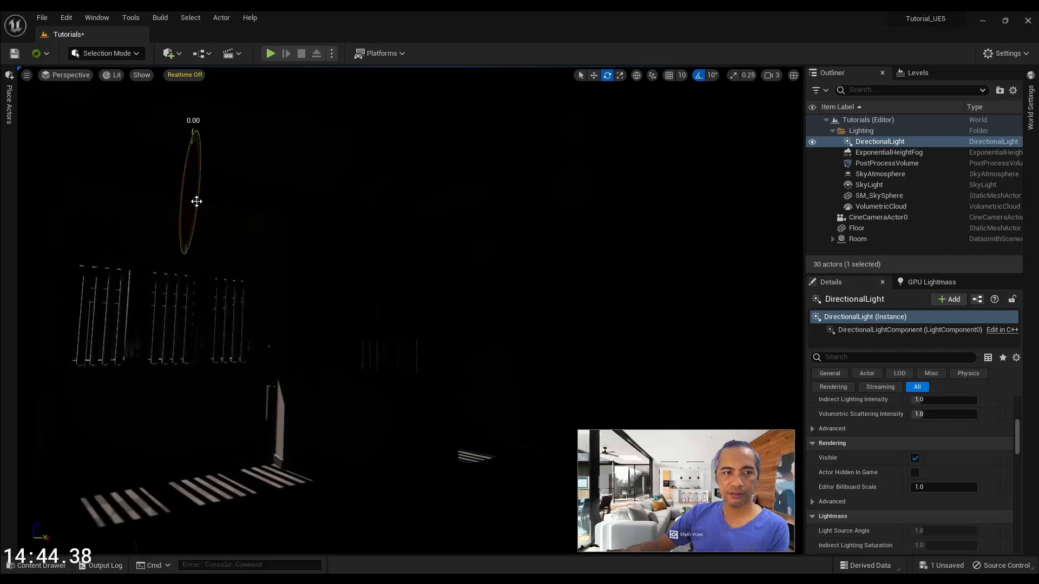
left_click_drag(195, 162, 186, 183)
right_click_drag(186, 184, 204, 170)
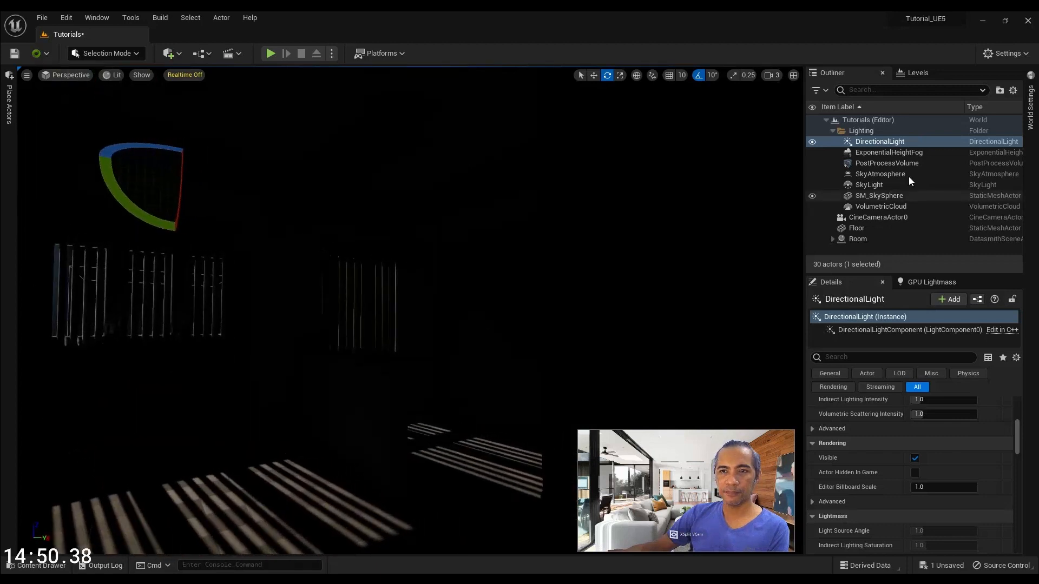
Reset the DirectionalLight's Intensity to its 10 lux default, check the room's brightness, and set it back to 6 lux.
scroll(915, 448, "up", 5)
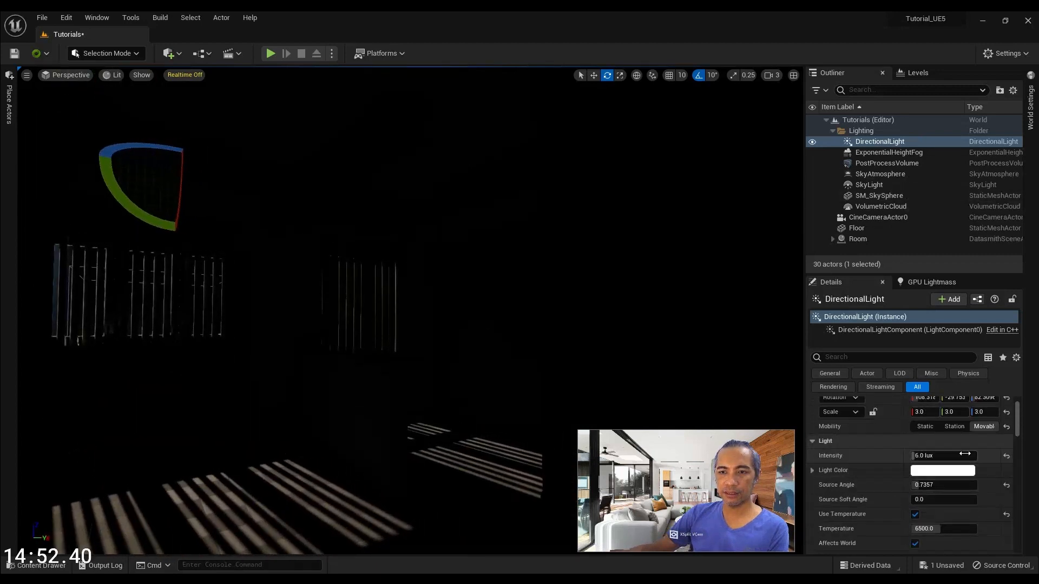
left_click(1006, 455)
right_click_drag(379, 271, 297, 274)
key("s")
key("w")
key("s")
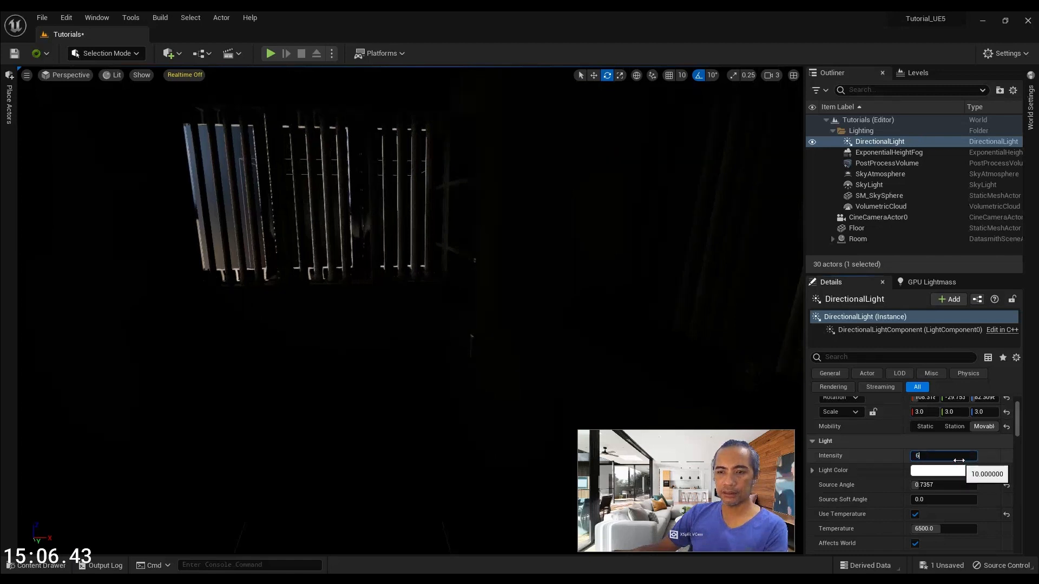
Focus on the DirectionalLight outside, return to the room, and rotate the light in 10-degree increments to shift the sunlight stripes.
right_click_drag(506, 301, 669, 374)
left_click_drag(505, 301, 565, 279, "alt")
right_click_drag(566, 278, 474, 301)
key("f")
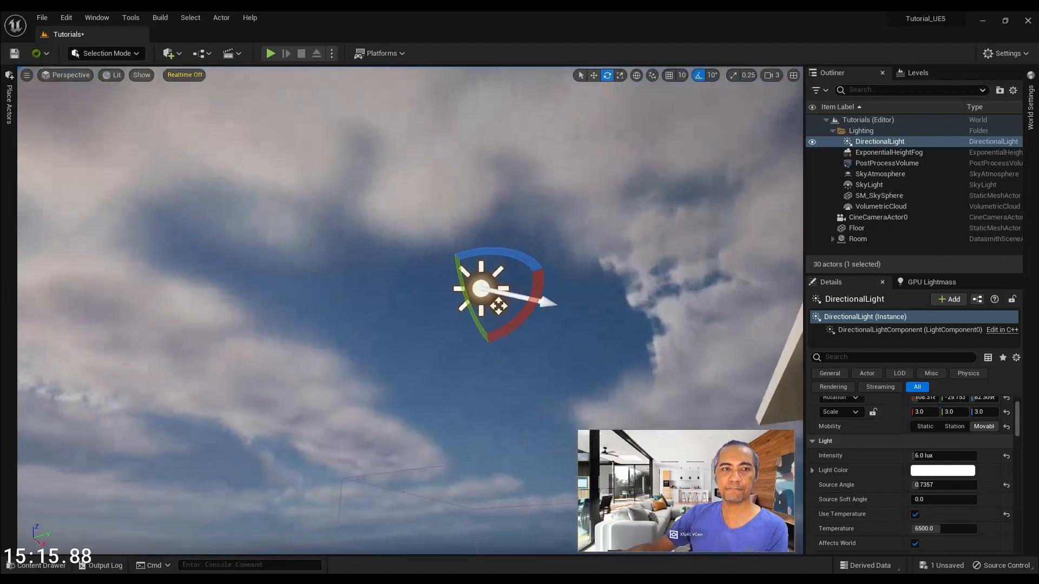
right_click_drag(411, 267, 436, 307)
right_click_drag(411, 266, 405, 301)
key("w")
left_click_drag(333, 125, 333, 126)
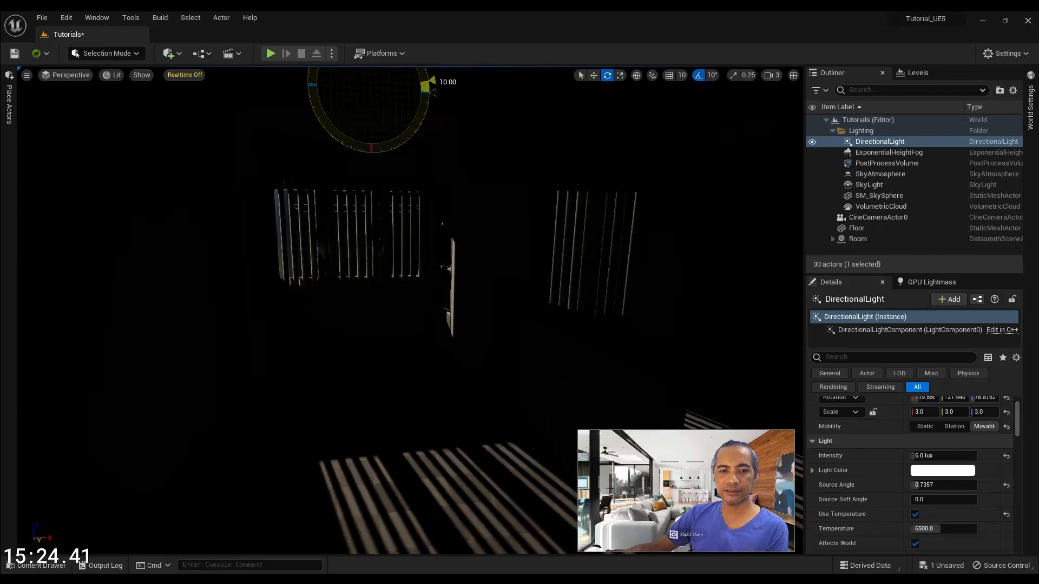
left_click_drag(441, 86, 445, 112)
right_click_drag(441, 217, 441, 195)
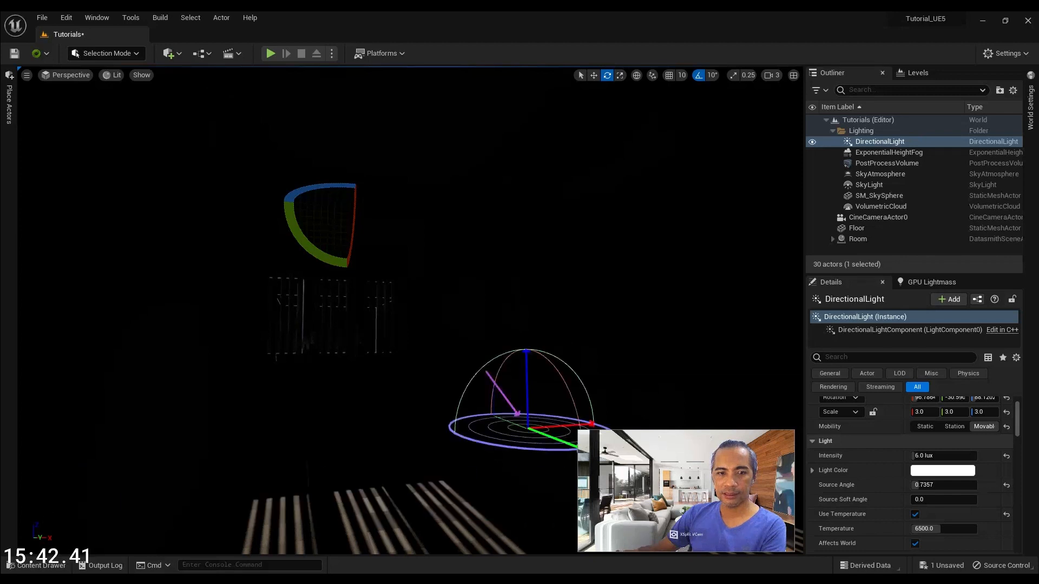
Adjust the sun's direction interactively, trying several angles, until the blinds cast light stripes across the room's floor.
key("ctrl+l")
key("ctrl+l")
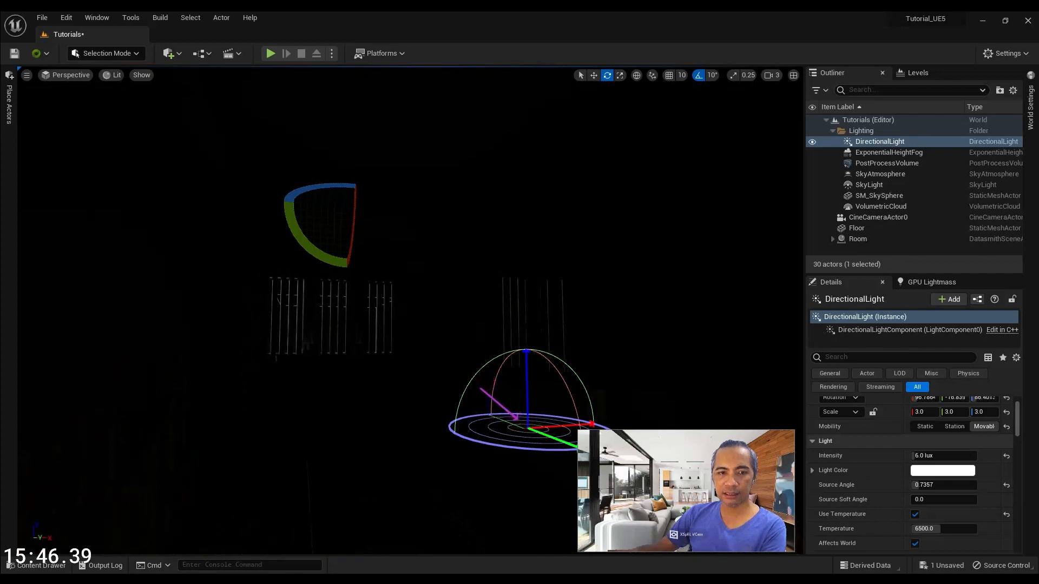
key("ctrl+l")
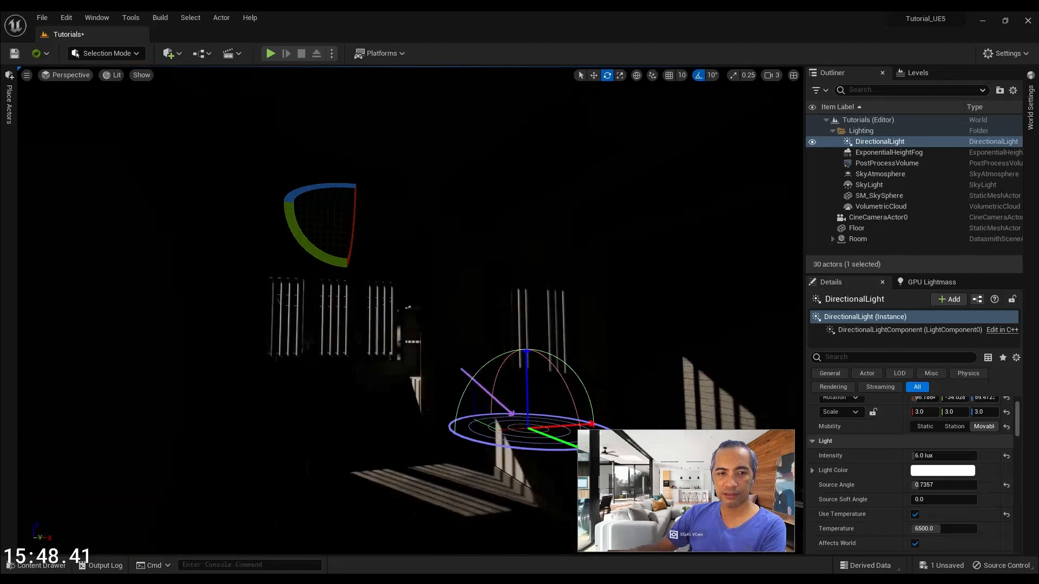
key("ctrl+l")
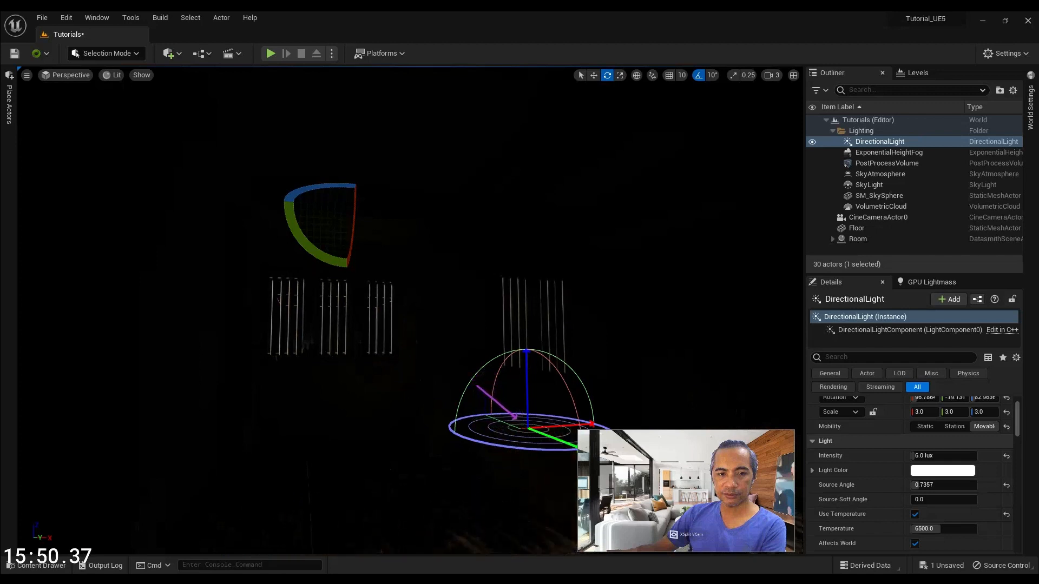
key("ctrl+l")
key("ctrl+l")
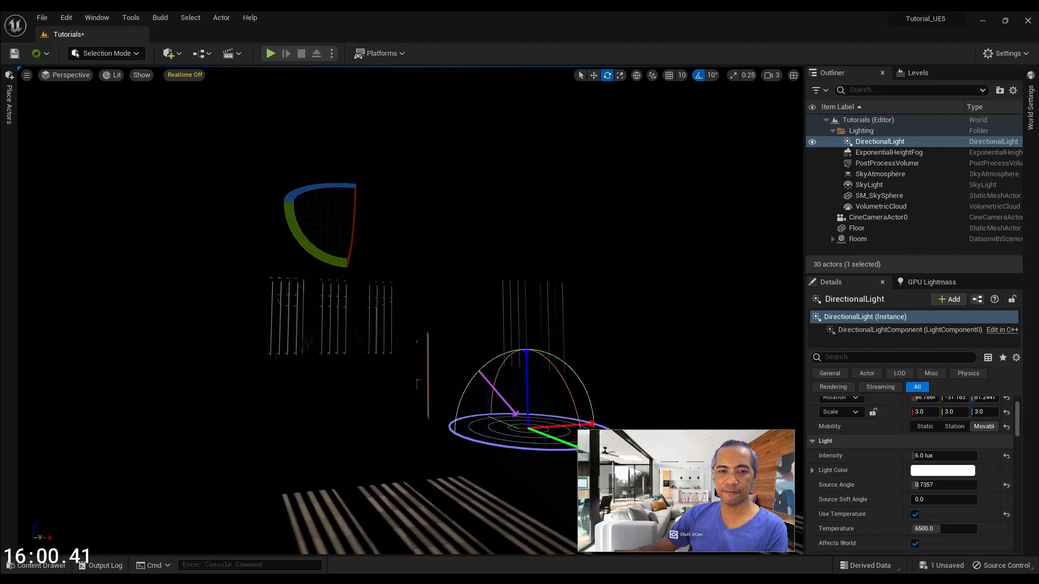
Turn on Realtime rendering for the viewport, look around the room's windows, and turn it off again.
mouse_move(487, 325)
right_mouse_down()
mouse_move(476, 335)
mouse_move(500, 371)
mouse_move(477, 335)
right_mouse_up()
left_click(186, 76)
left_click(27, 75)
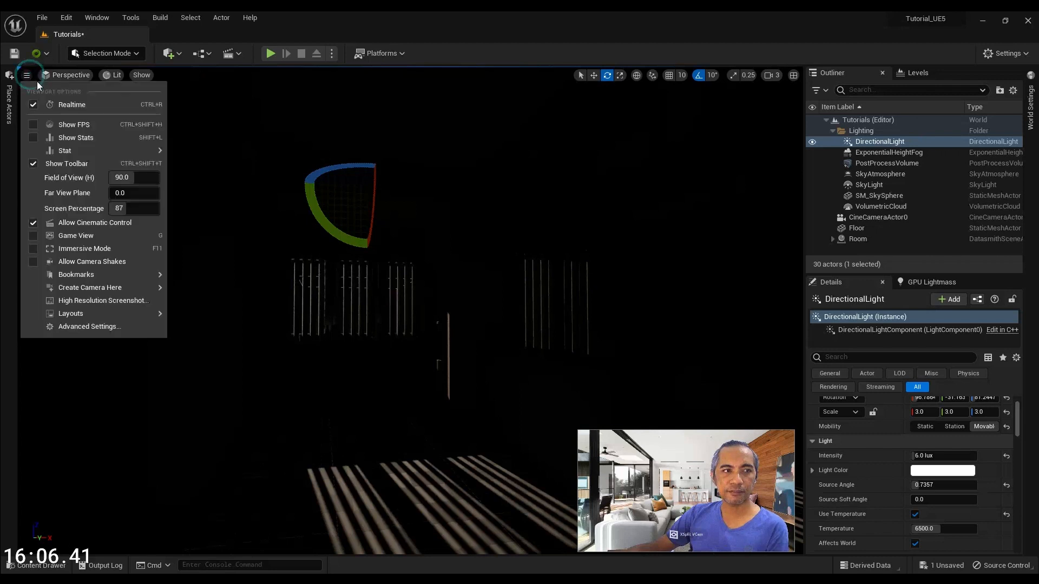
right_click_drag(411, 304, 378, 303)
key("w")
key("s")
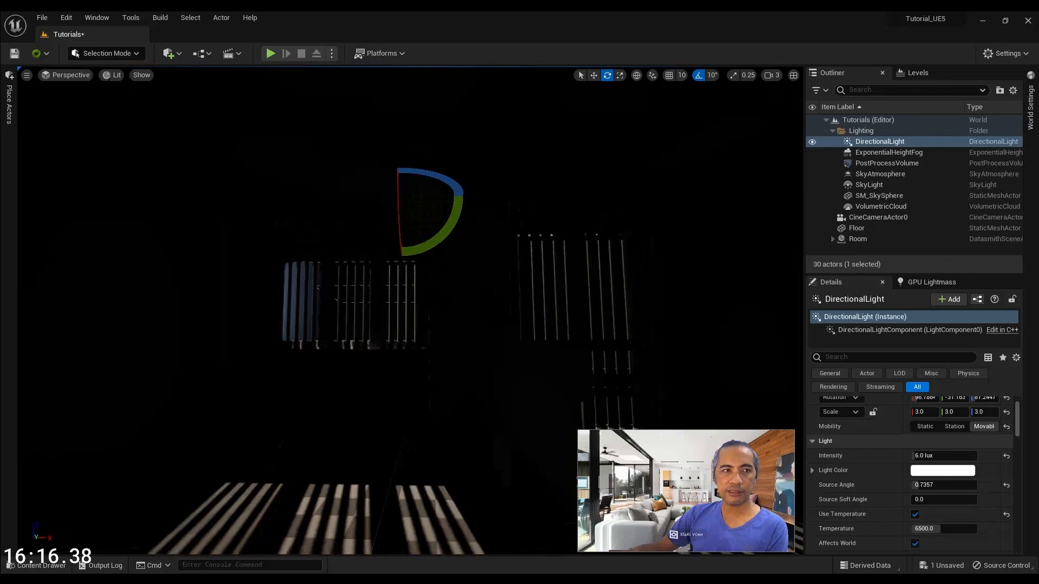
left_click(27, 76)
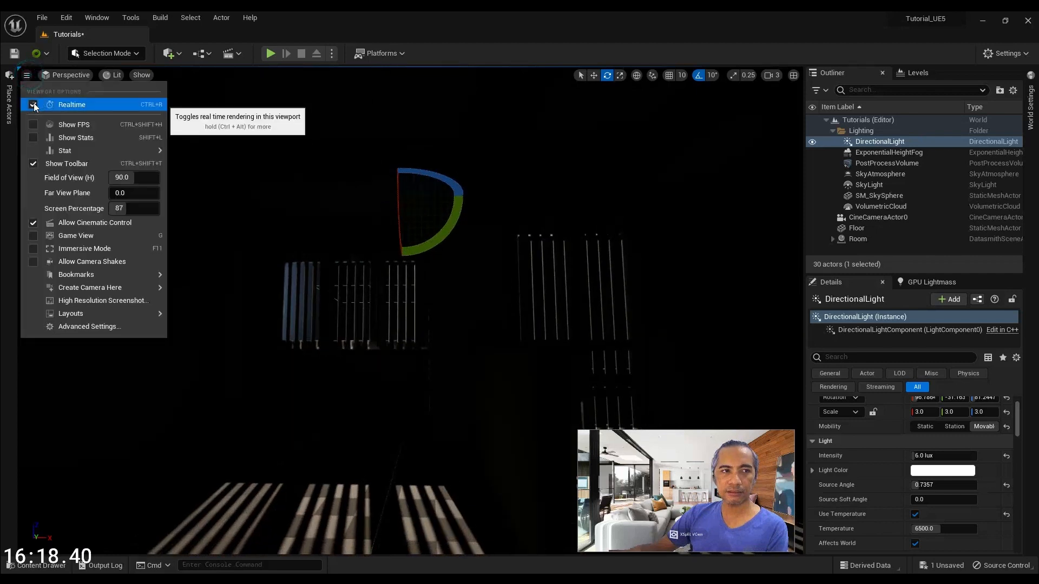
left_click(34, 106)
Select the SM_Windows1 mesh from outside the building and examine its glass, material elements and physics properties.
right_click_drag(347, 243, 419, 273)
left_click(410, 247)
scroll(921, 451, "down", 2)
scroll(922, 455, "down", 4)
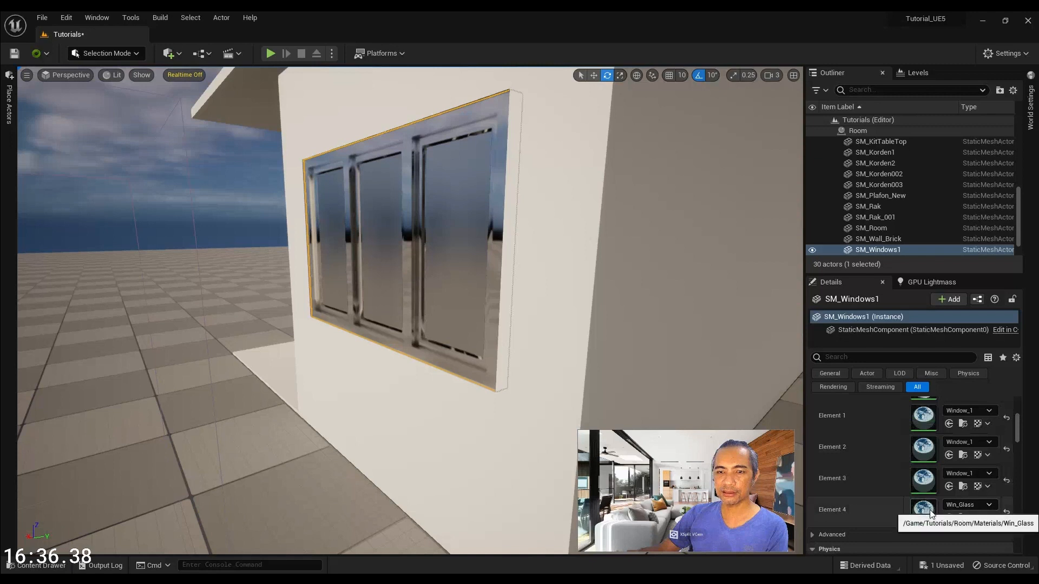
key("w")
right_click_drag(422, 270, 513, 279)
key("a")
key("s")
key("w")
scroll(1008, 440, "down", 5)
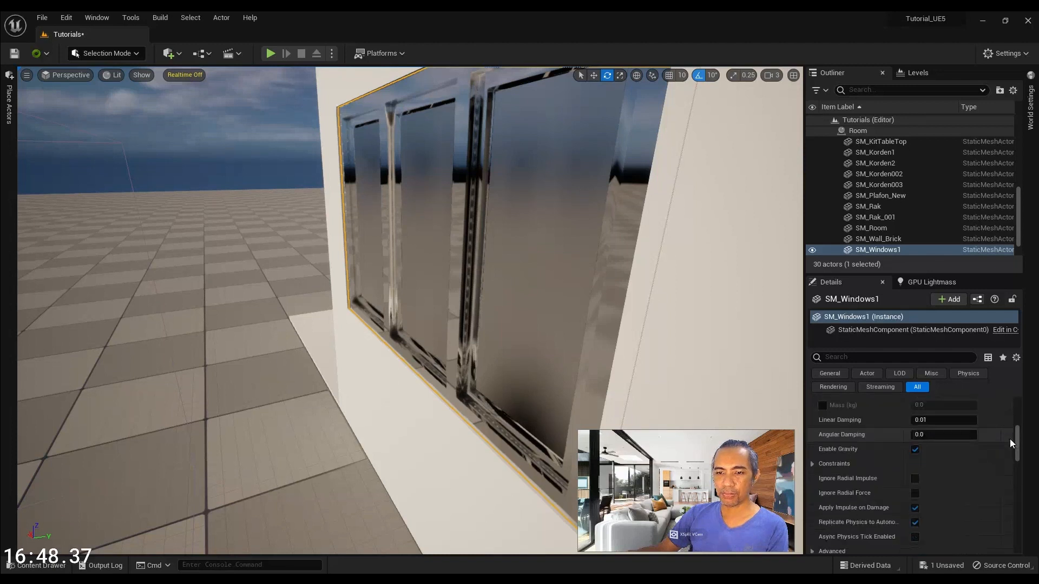
scroll(1009, 439, "up", 2)
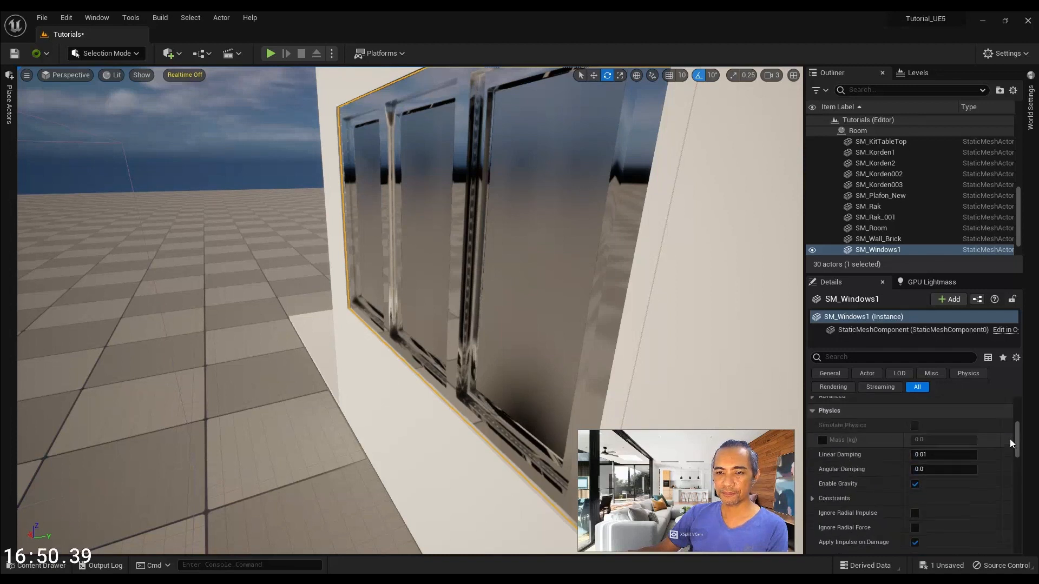
Filter the SM_Windows1 details by "ligh" and enable Shadow Indirect Only in its Lightmass Settings.
right_click_drag(457, 251, 260, 279)
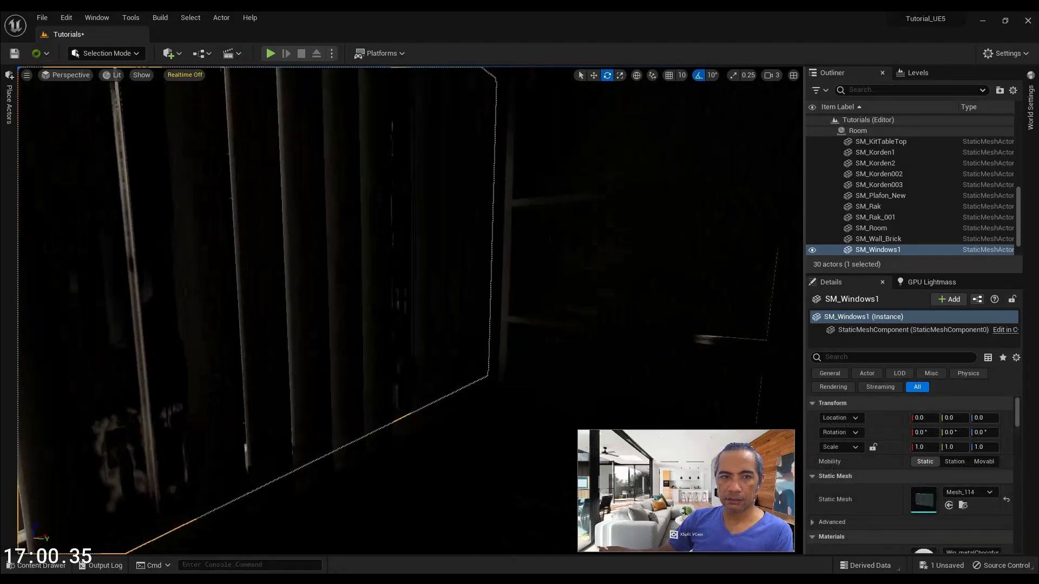
right_click_drag(424, 284, 336, 275)
right_click_drag(533, 271, 387, 279)
mouse_move(541, 259)
right_mouse_down()
mouse_move(546, 325)
mouse_move(573, 309)
mouse_move(563, 358)
mouse_move(558, 251)
right_mouse_up()
scroll(890, 377, "down", 5)
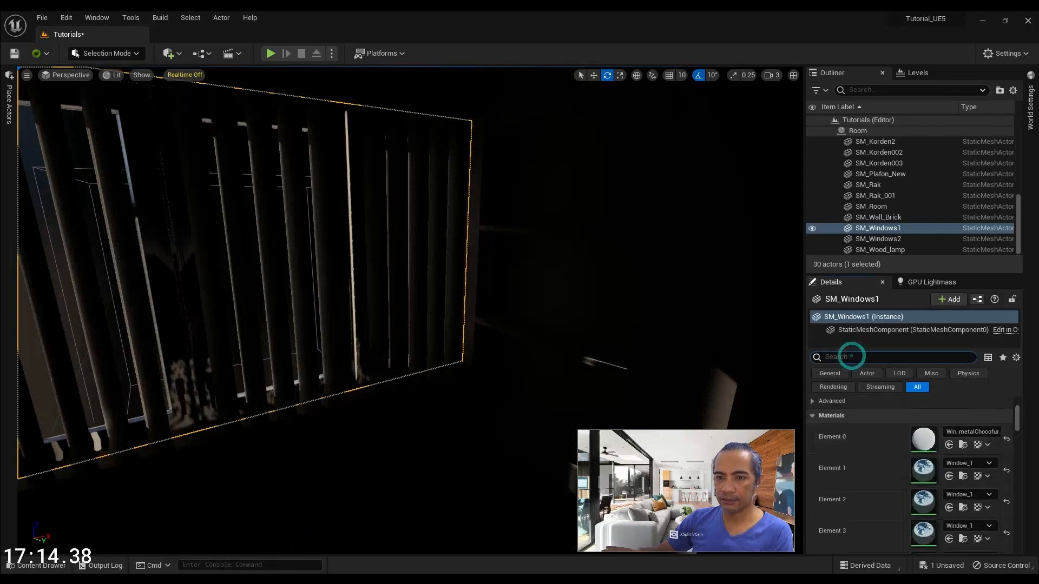
type("ligh")
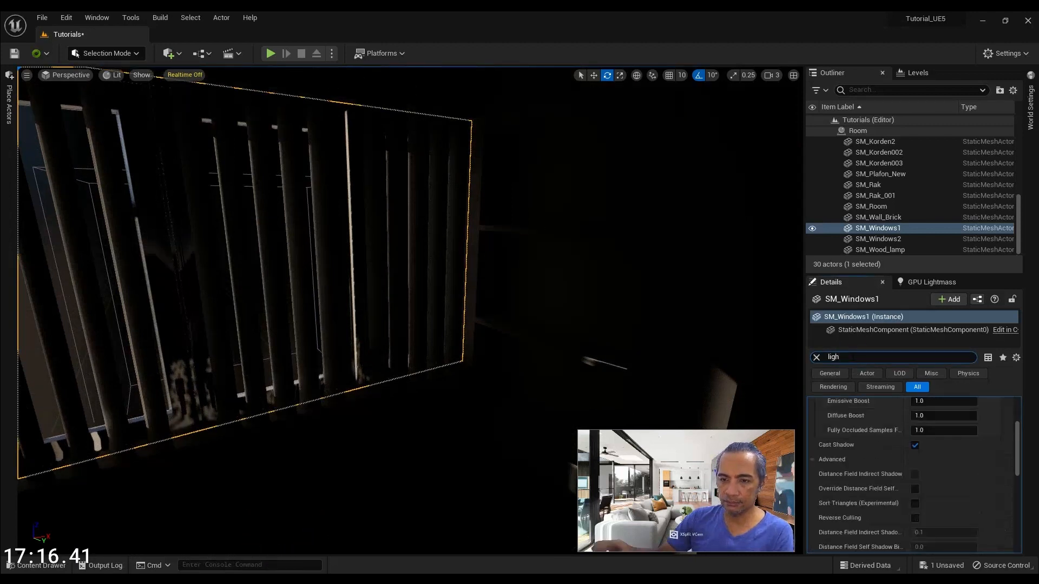
scroll(965, 441, "up", 5)
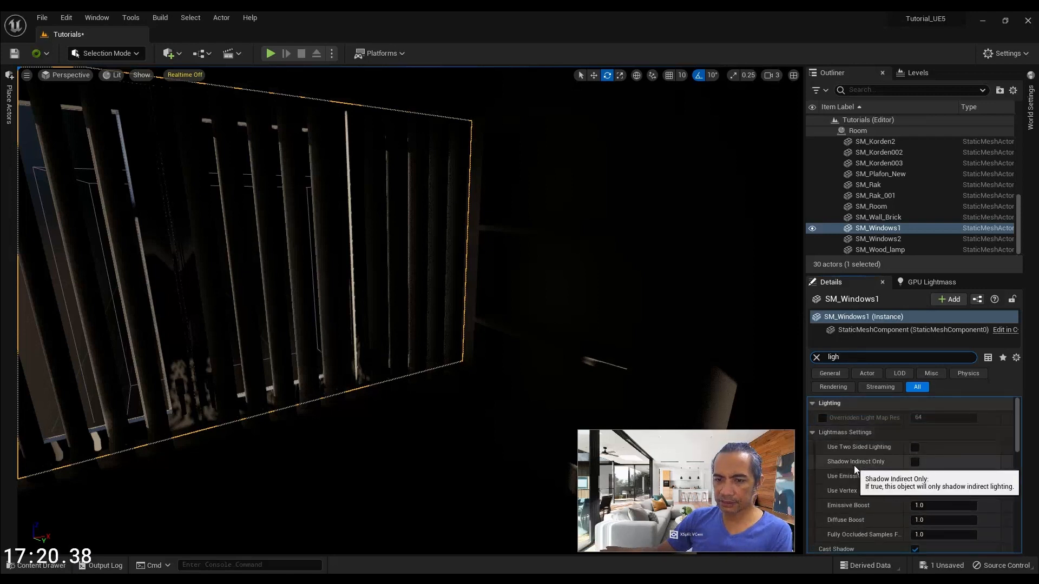
left_click(915, 463)
Enable Shadow Indirect Only in the Lightmass Settings of SM_Windows2 and check the sunlight in the room.
right_click_drag(564, 348, 542, 319)
key("w")
key("s")
key("w")
double_click(879, 239)
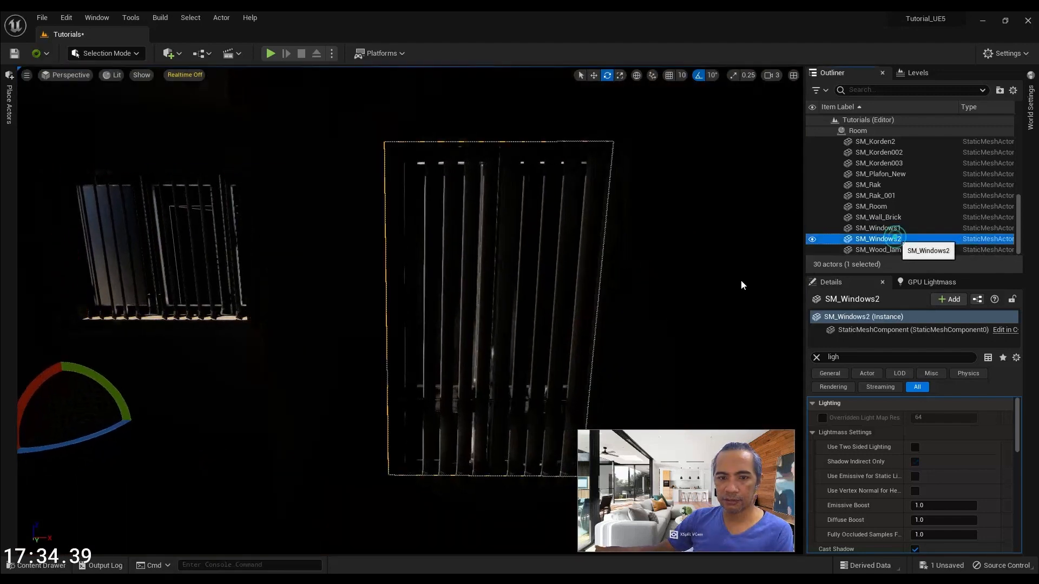
left_click(915, 461)
right_click_drag(753, 378, 535, 309)
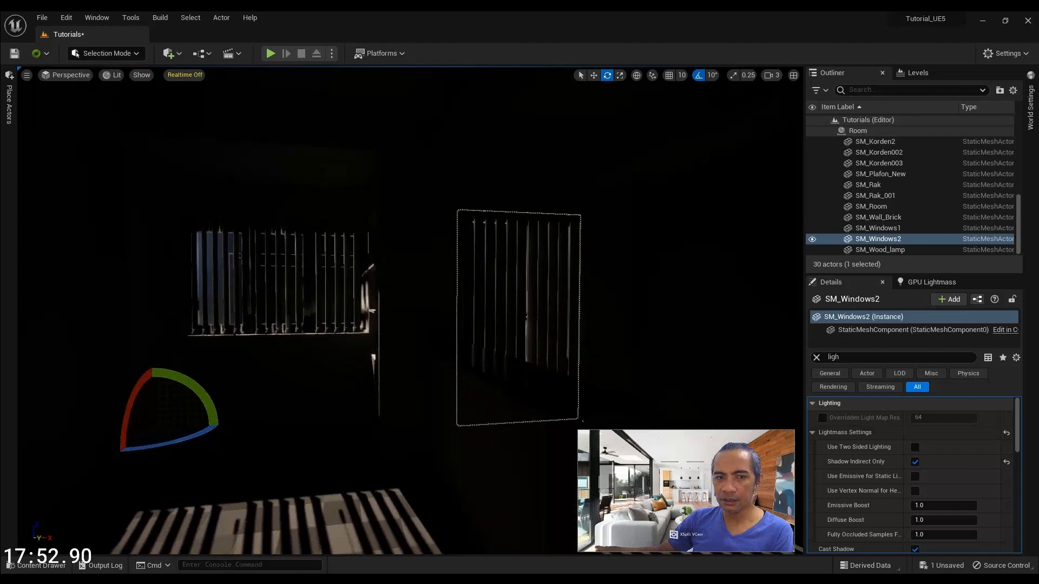
Clear the details filter, look over the room's windows and shelves, and save the Tutorials level.
left_click(816, 357)
right_click_drag(476, 308, 446, 311)
key("w")
key("s")
key("s")
left_click(14, 53)
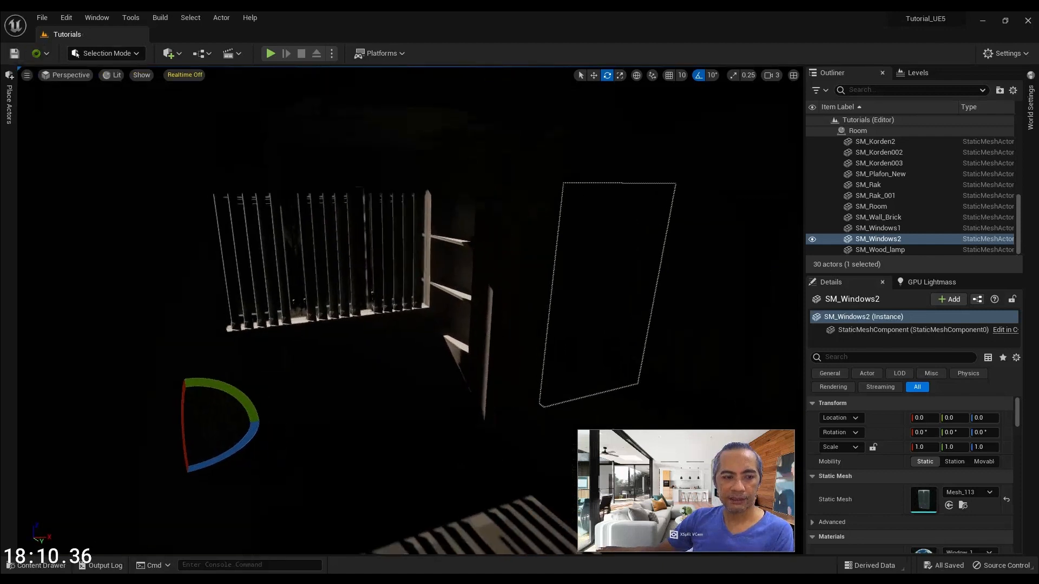
Create a new folder named Materials inside the Tutorials content folder.
left_click(38, 565)
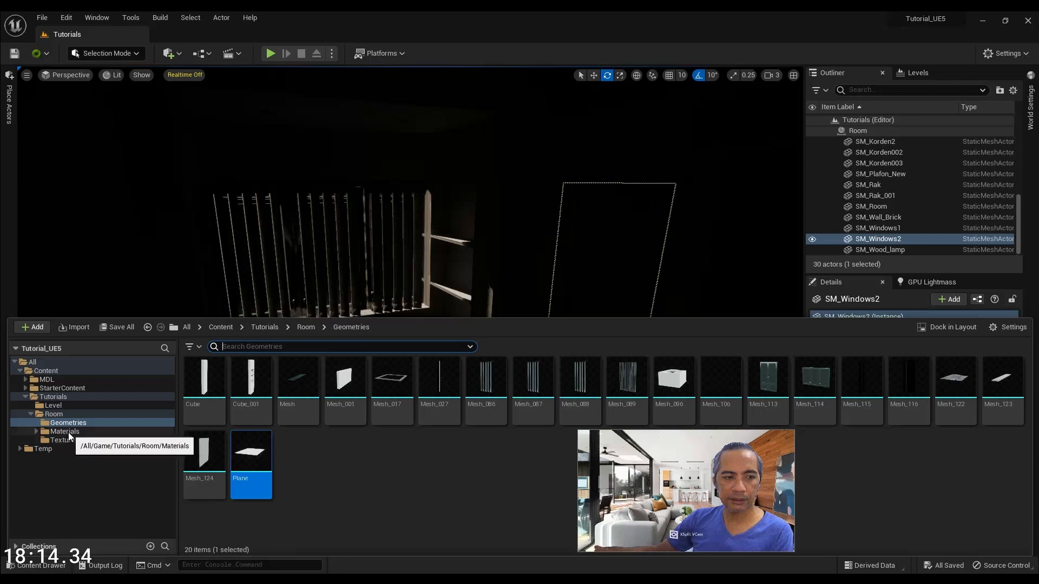
left_click(31, 414)
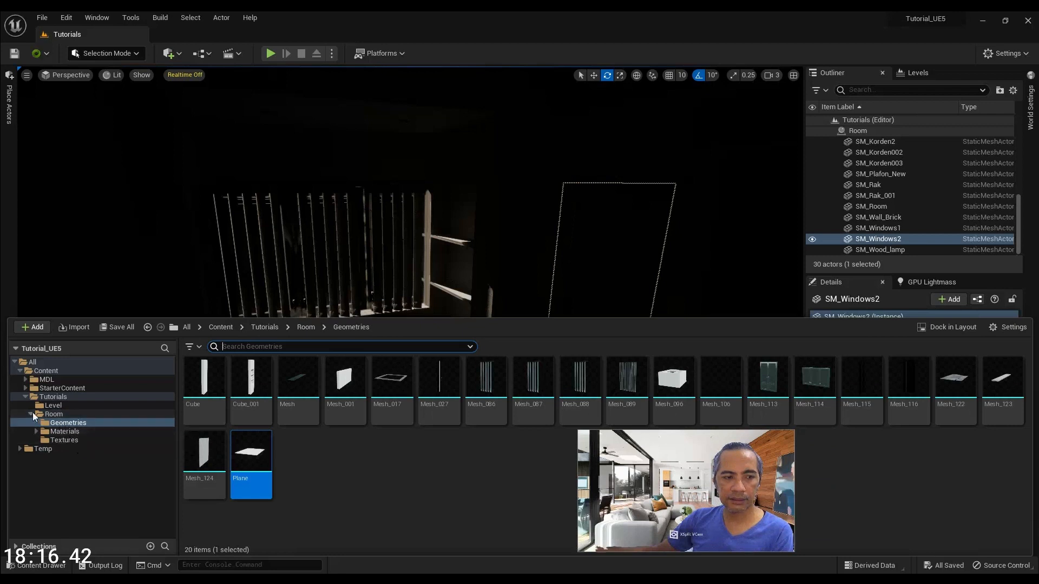
left_click(58, 398)
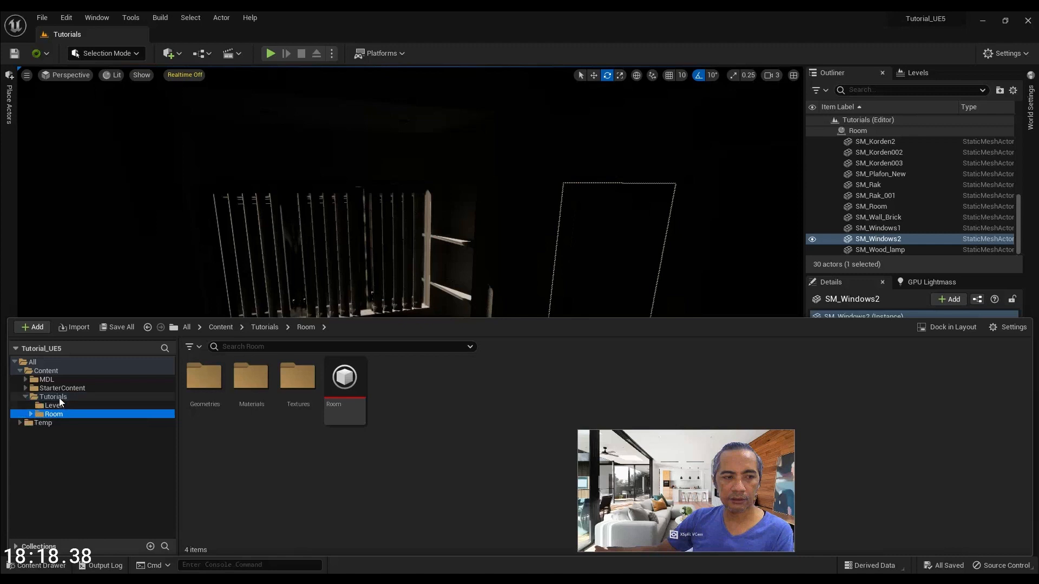
right_click(329, 381)
mouse_move(329, 378)
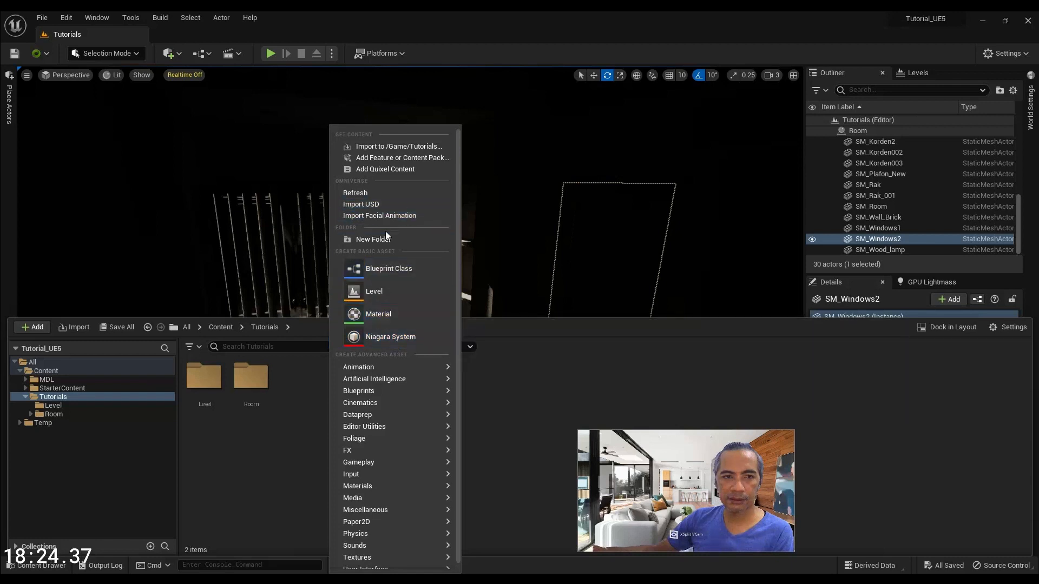
left_click(375, 241)
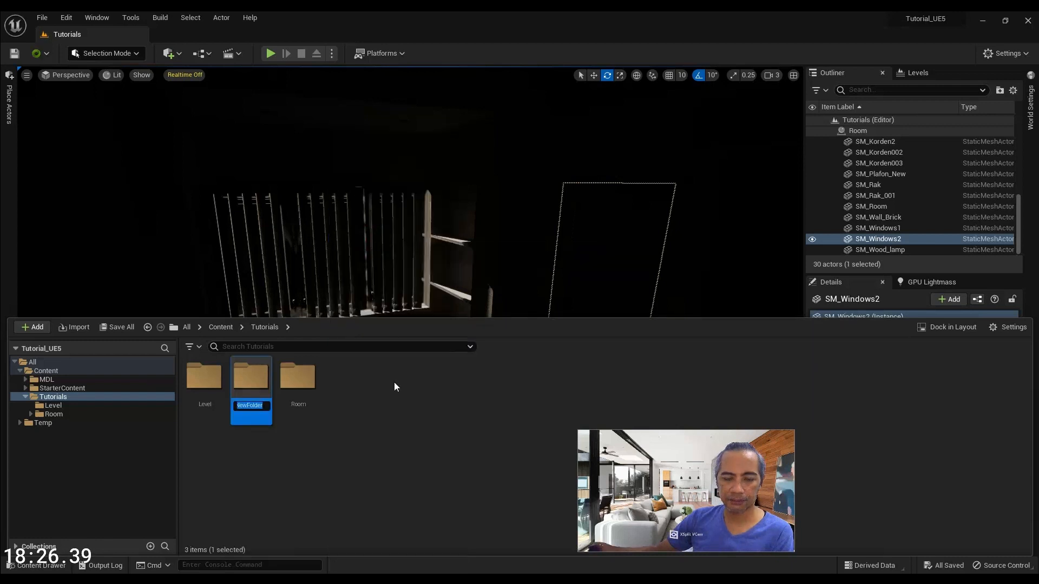
type("Mater")
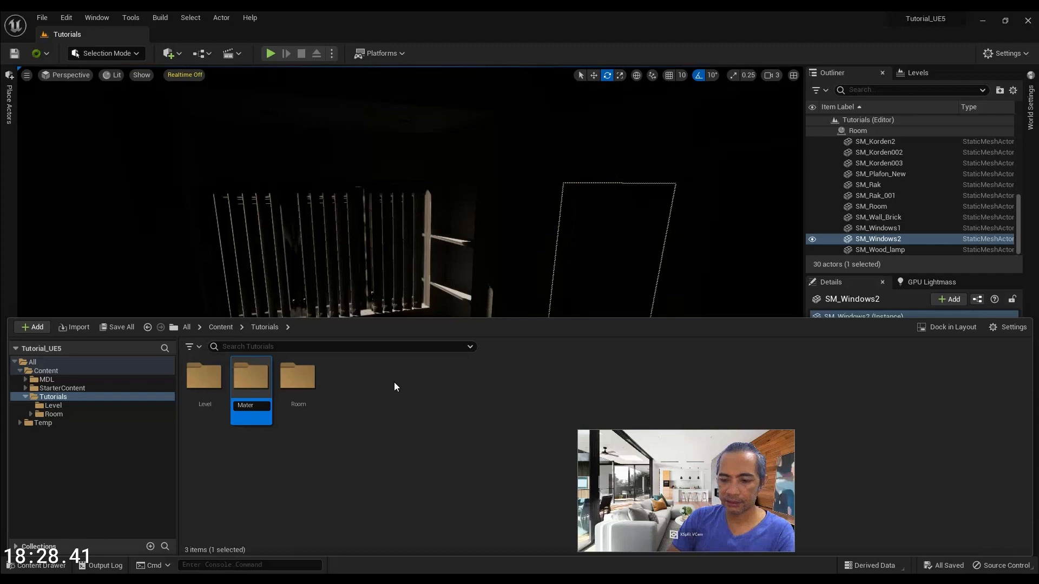
type("ials")
key("Return")
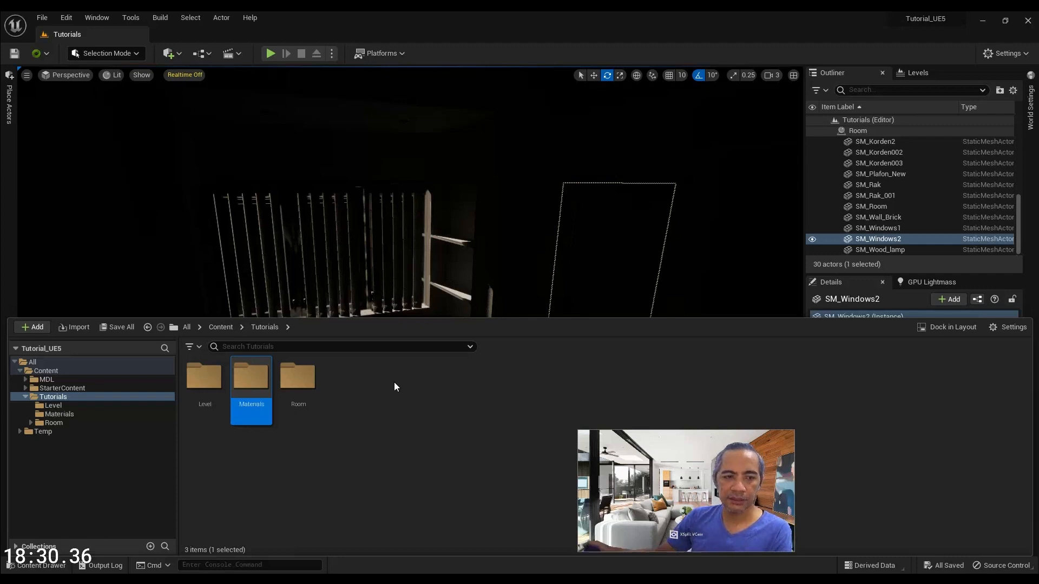
Create a material named M_Glass in the Materials folder and open it in a maximized material editor.
left_click_drag(681, 450, 912, 444)
double_click(256, 377)
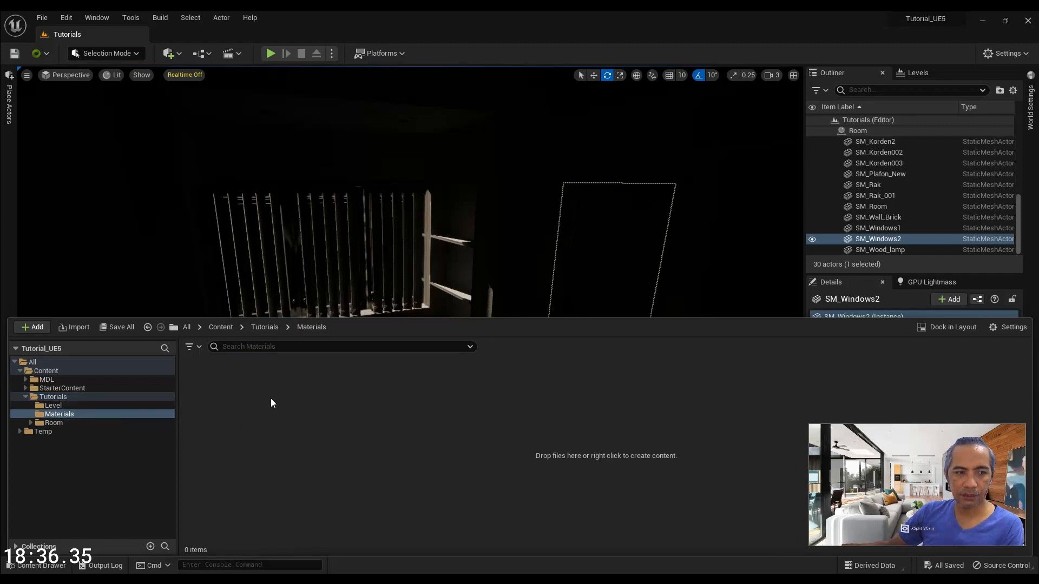
right_click(272, 398)
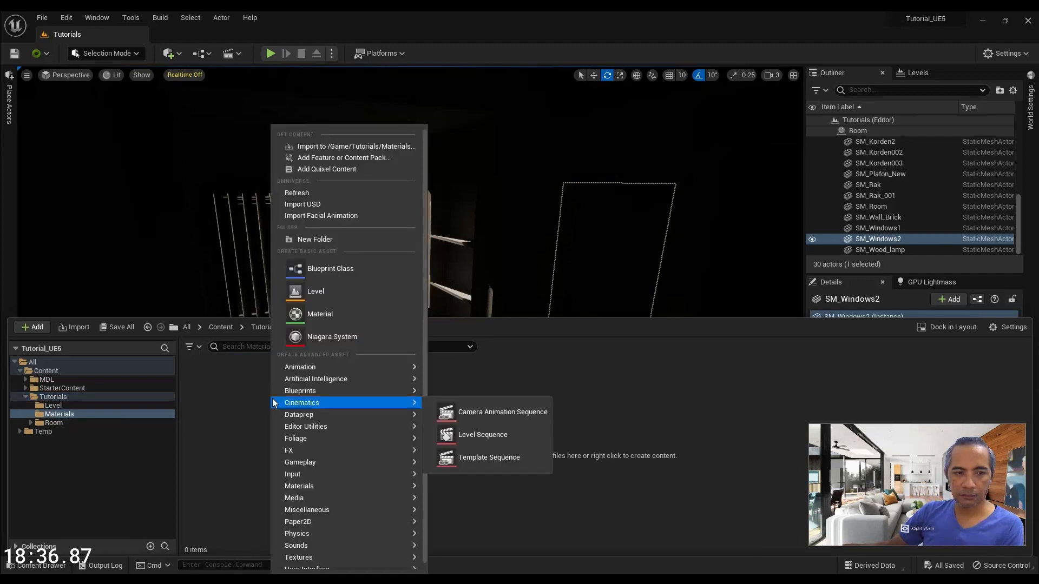
left_click(334, 317)
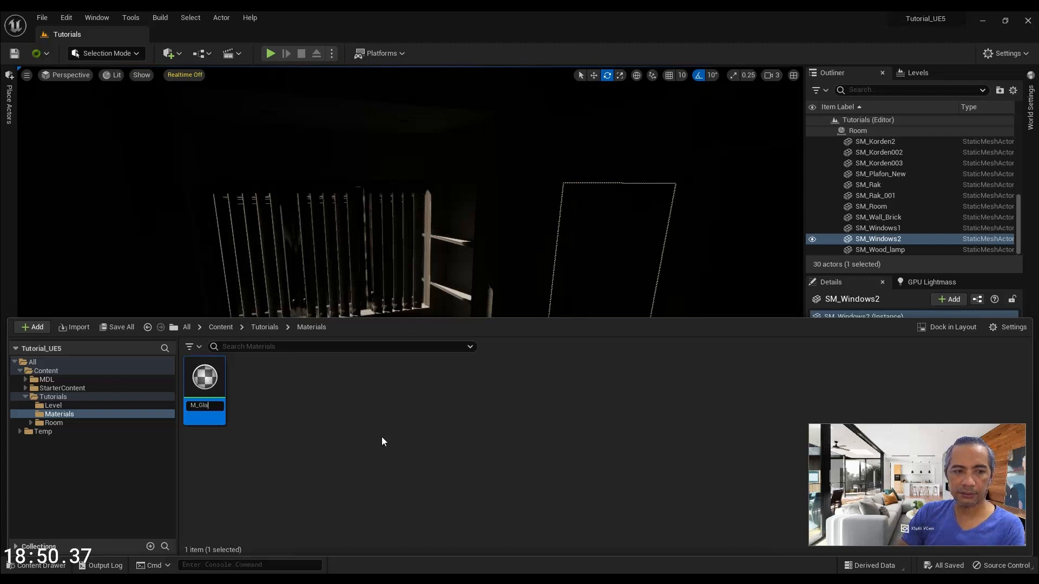
key("Return")
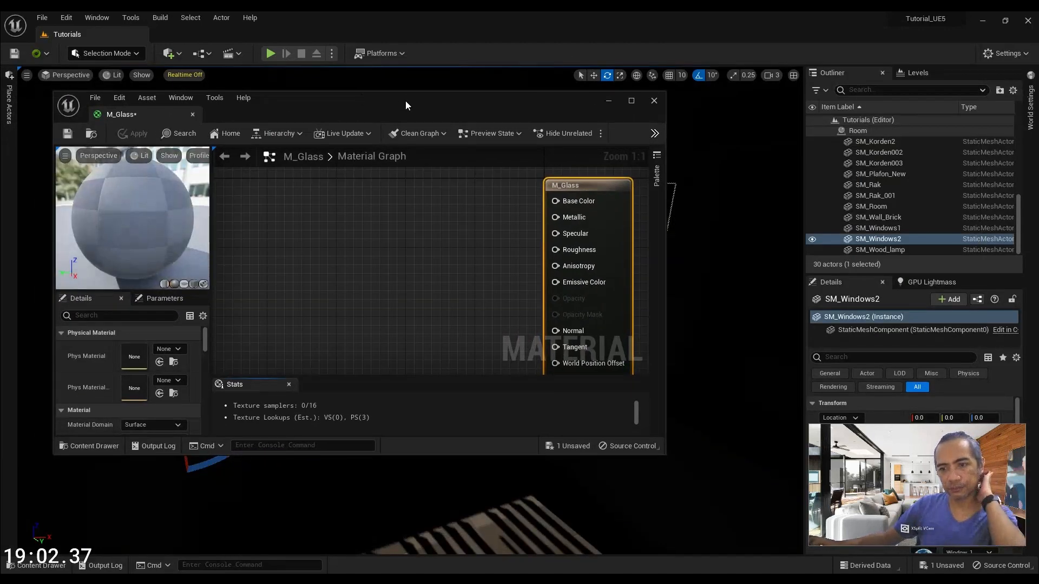
double_click(406, 101)
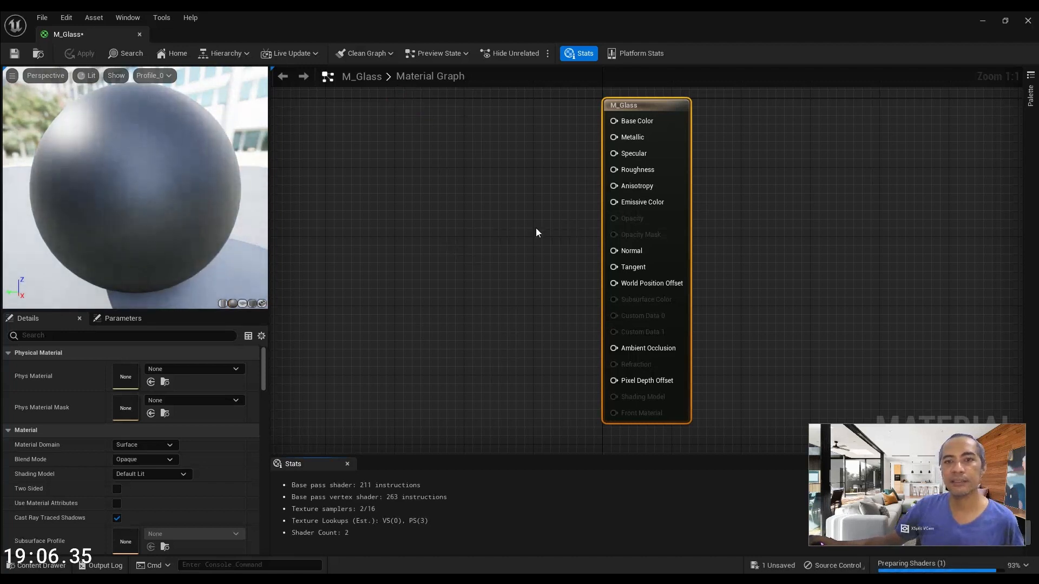
right_click_drag(501, 225, 550, 221)
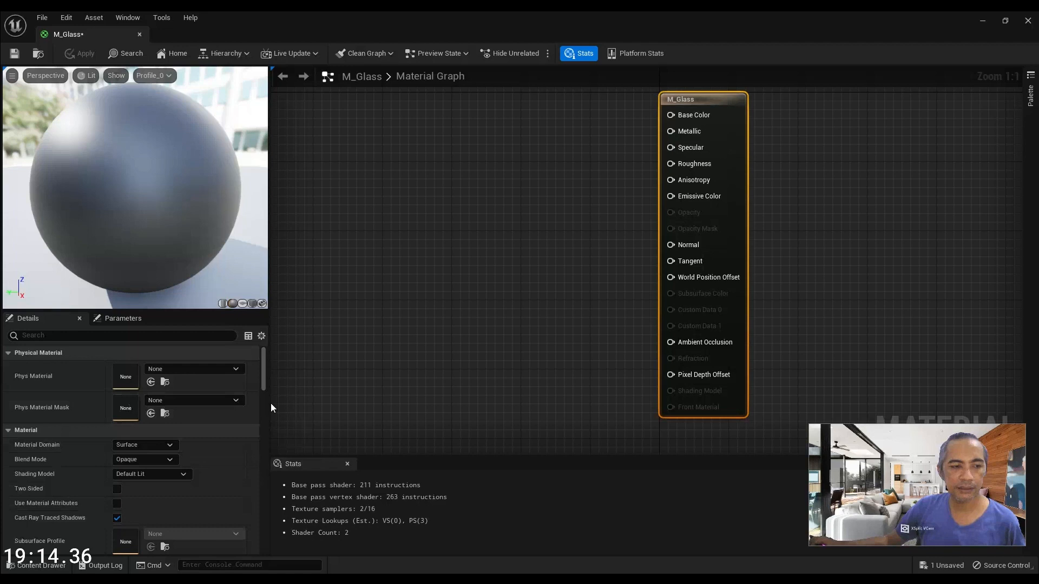
Set the M_Glass material's Blend Mode to Translucent and enable Two Sided.
scroll(264, 383, "down", 3)
scroll(264, 381, "up", 3)
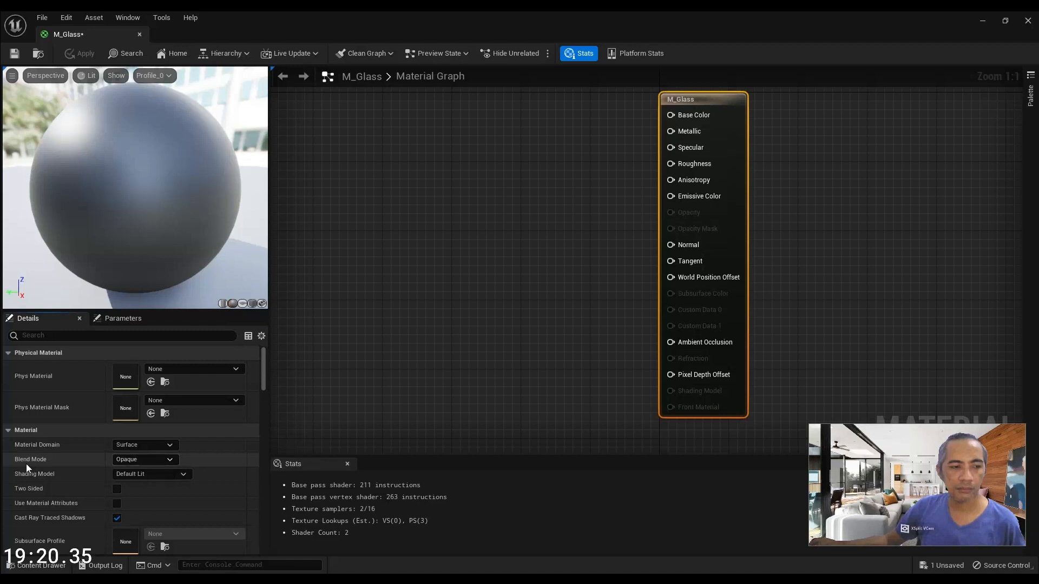
left_click(150, 461)
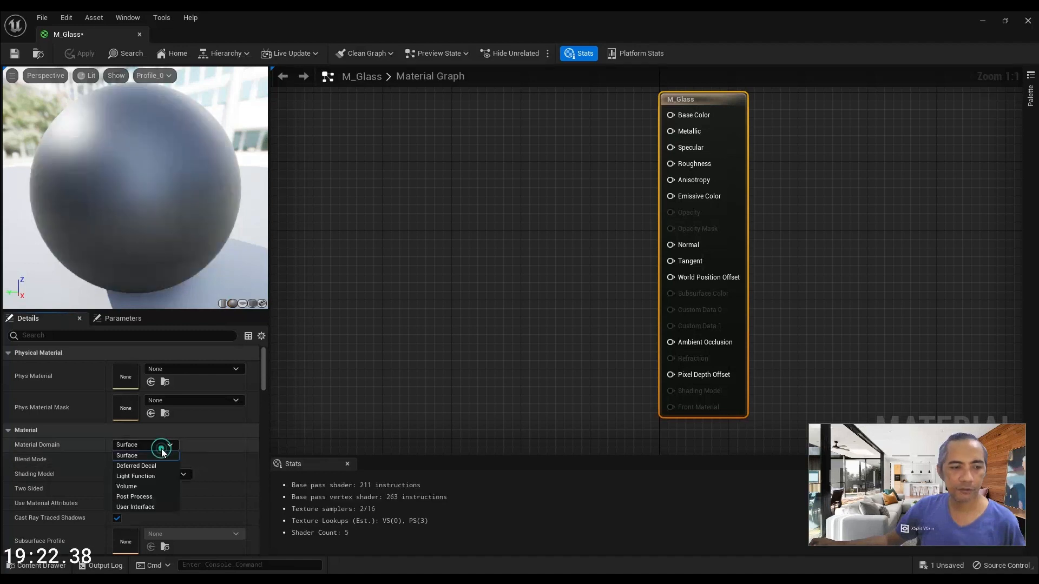
left_click(161, 447)
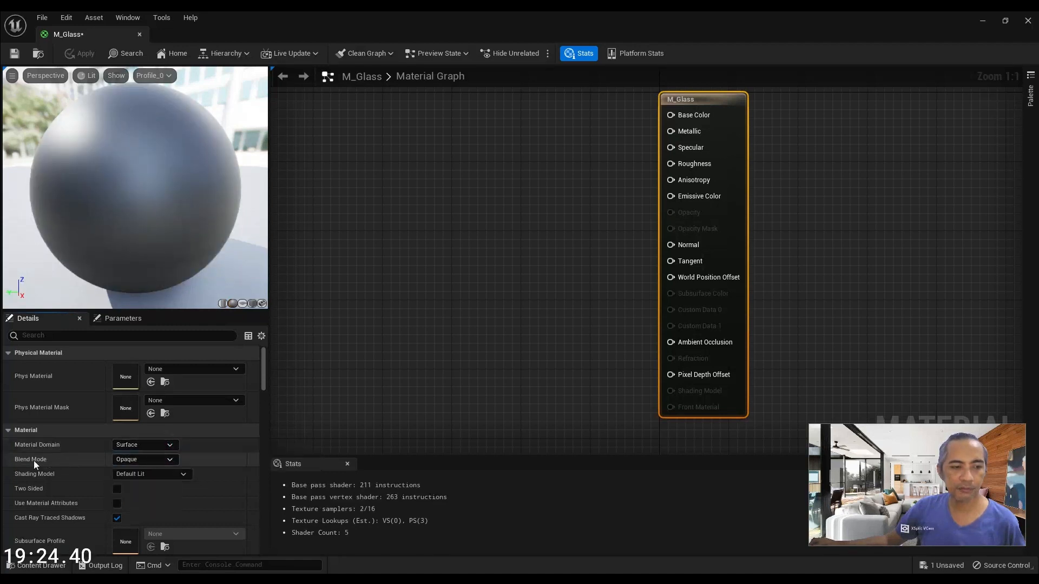
left_click(157, 459)
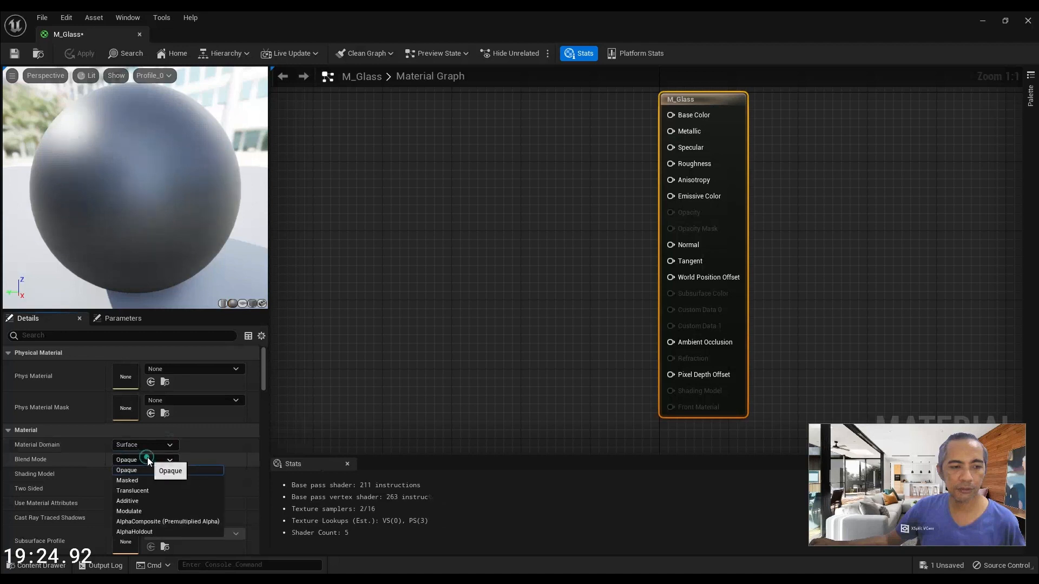
left_click(161, 492)
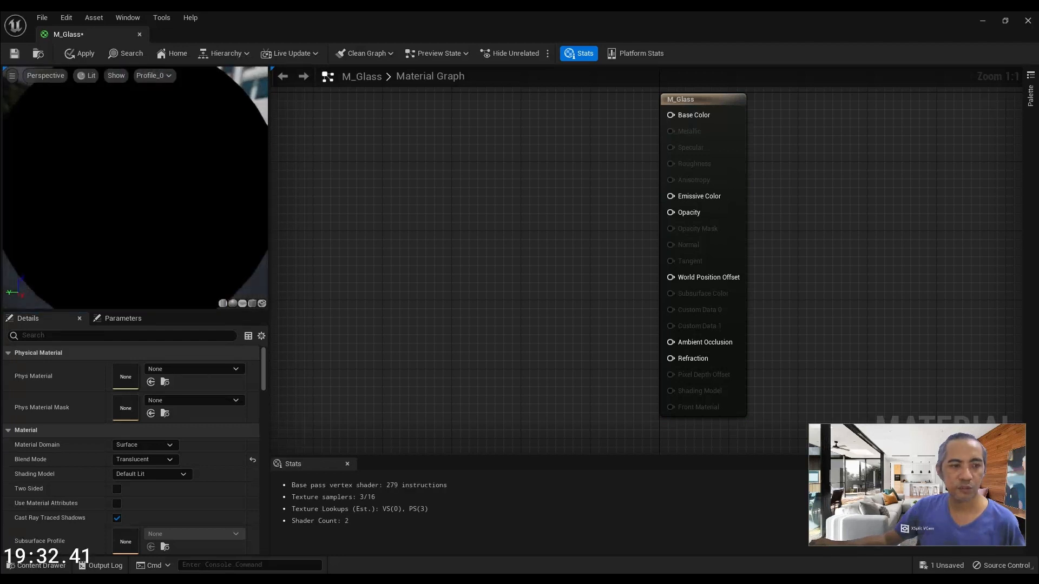
left_click_drag(91, 207, 101, 207)
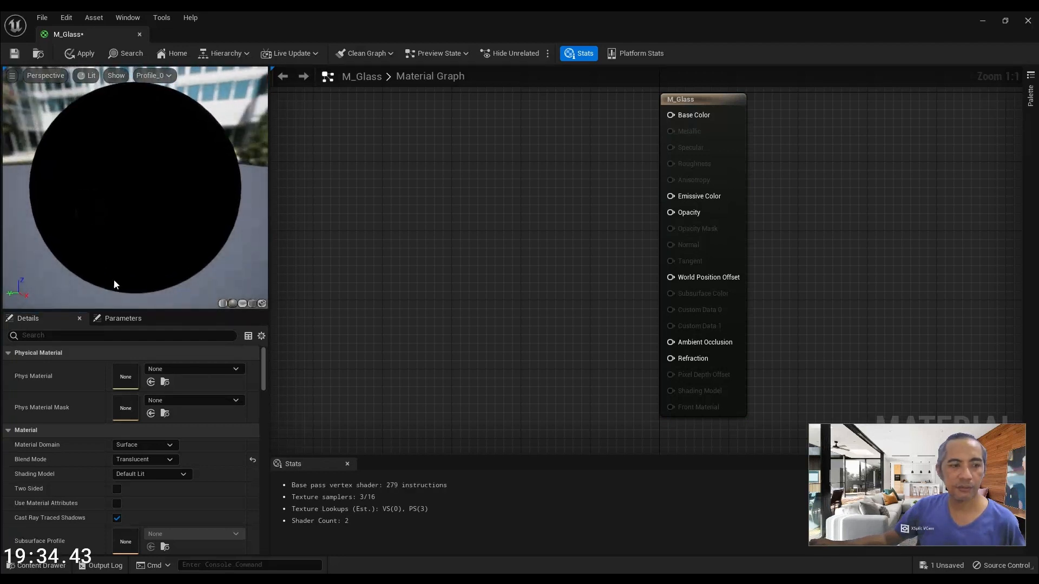
left_click(117, 488)
left_click_drag(93, 209, 117, 204)
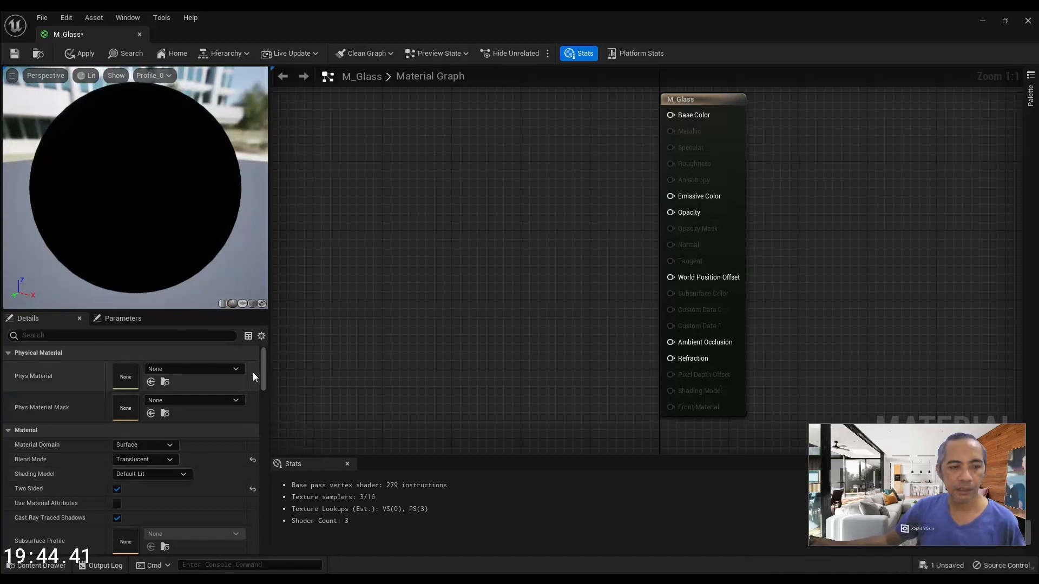
Set the Translucency Lighting Mode of M_Glass to Surface ForwardShading and check the preview sphere.
left_click_drag(263, 368, 255, 402)
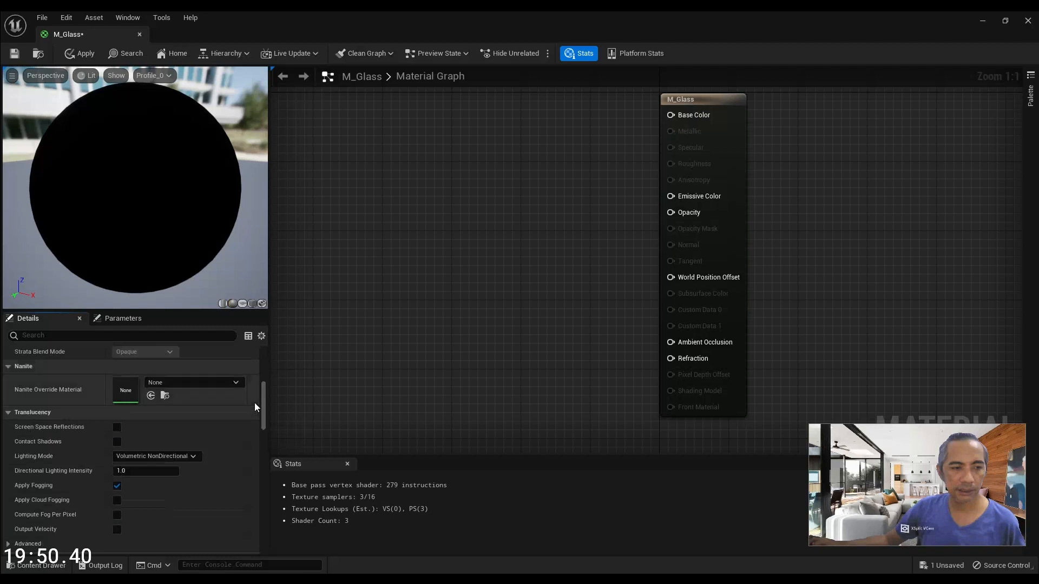
left_click(182, 457)
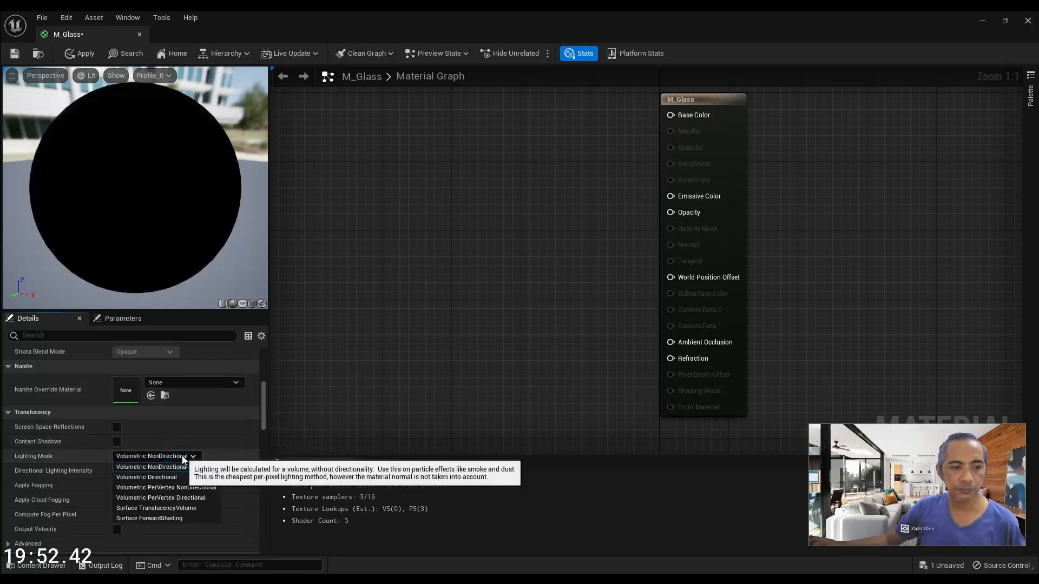
left_click(164, 519)
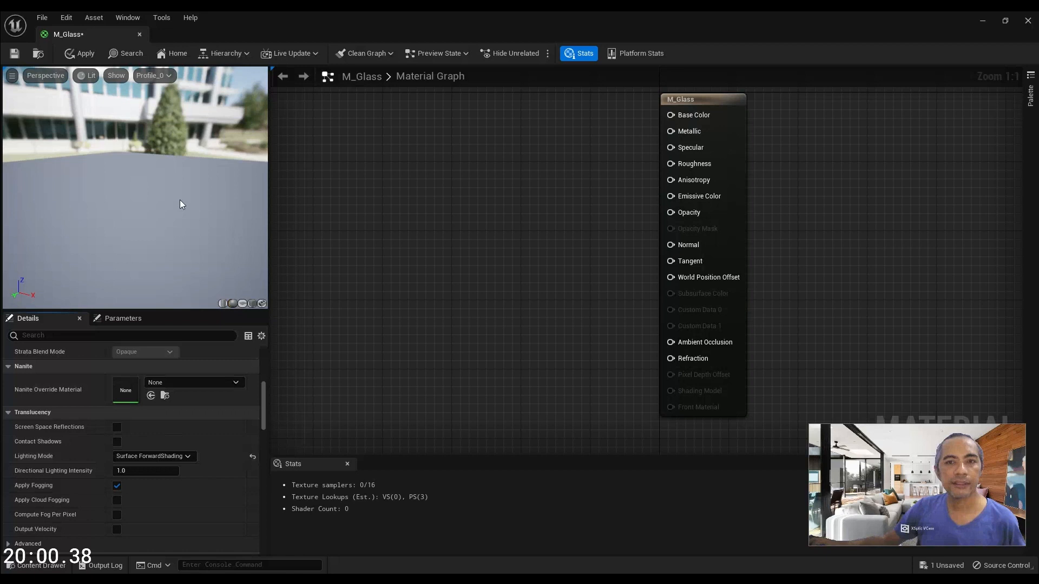
left_click_drag(181, 225, 167, 247)
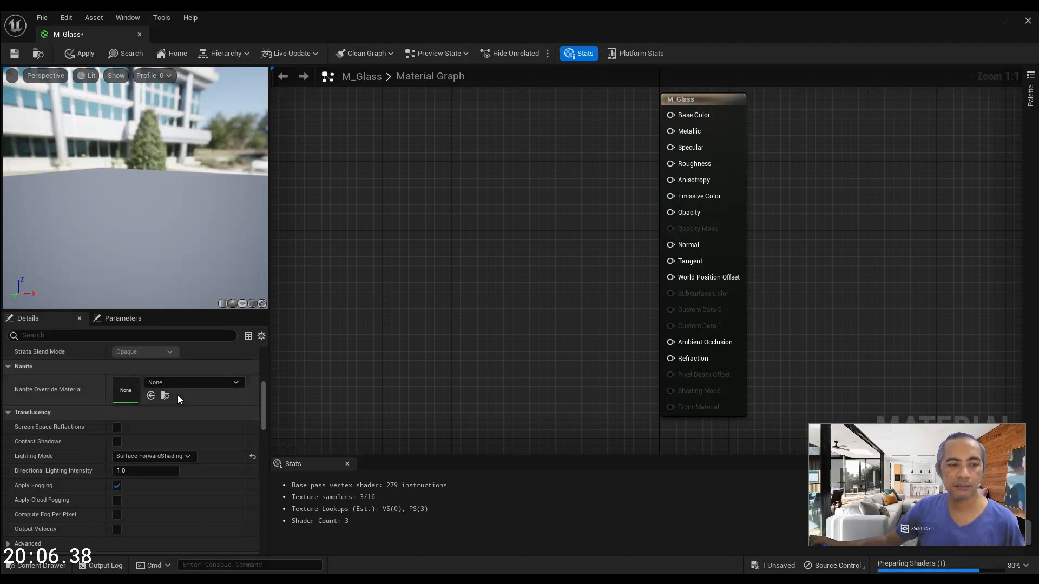
scroll(207, 496, "down", 3)
left_click_drag(262, 423, 257, 359)
mouse_move(122, 180)
left_mouse_down()
mouse_move(109, 173)
mouse_move(140, 174)
mouse_move(120, 179)
mouse_move(139, 188)
left_mouse_up()
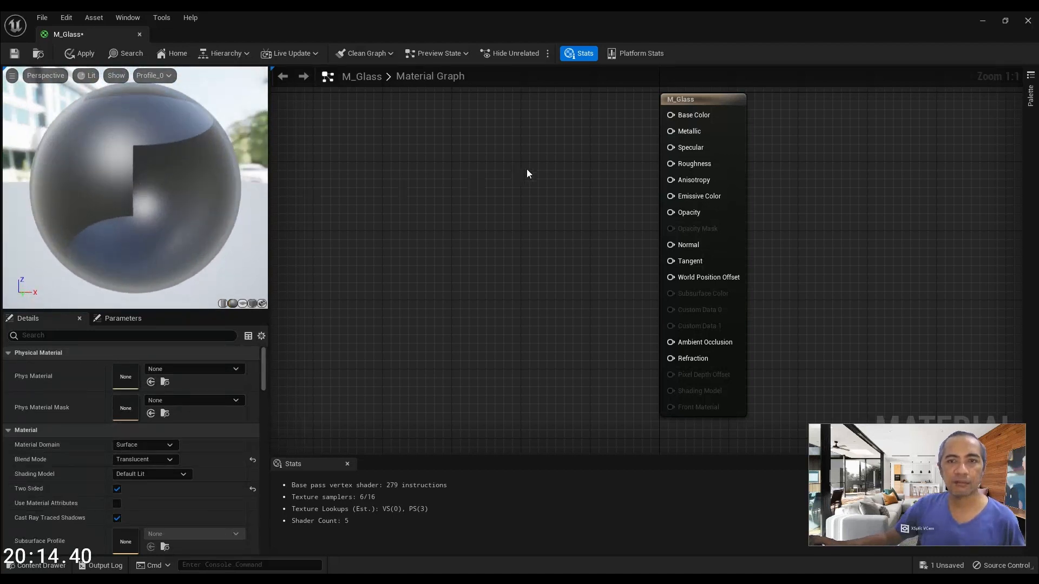
Promote the Base Color input of M_Glass to a parameter and place its node above and beside the output node.
scroll(490, 201, "down", 1)
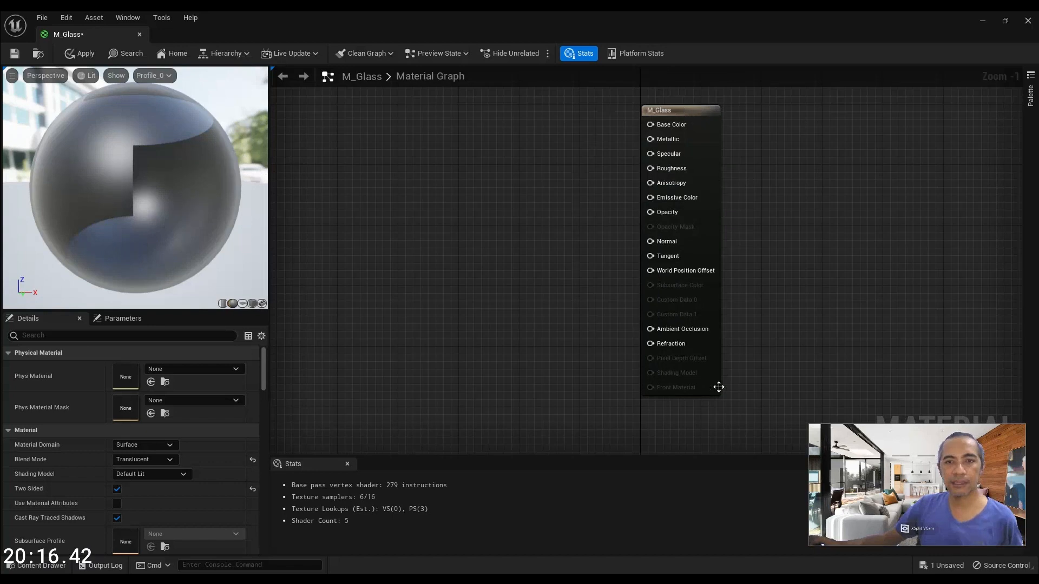
right_click_drag(516, 167, 495, 182)
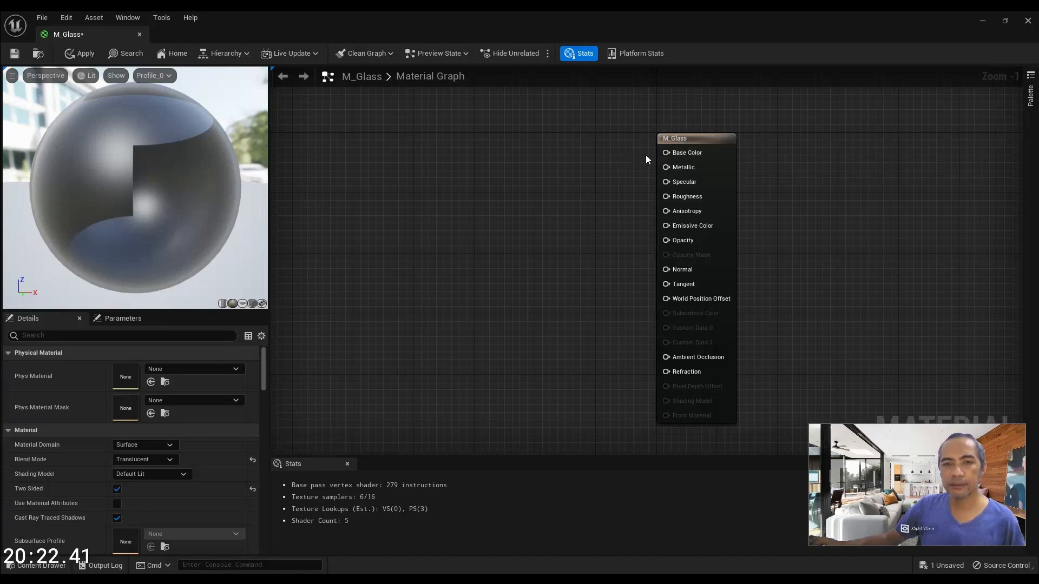
left_click_drag(131, 168, 174, 157)
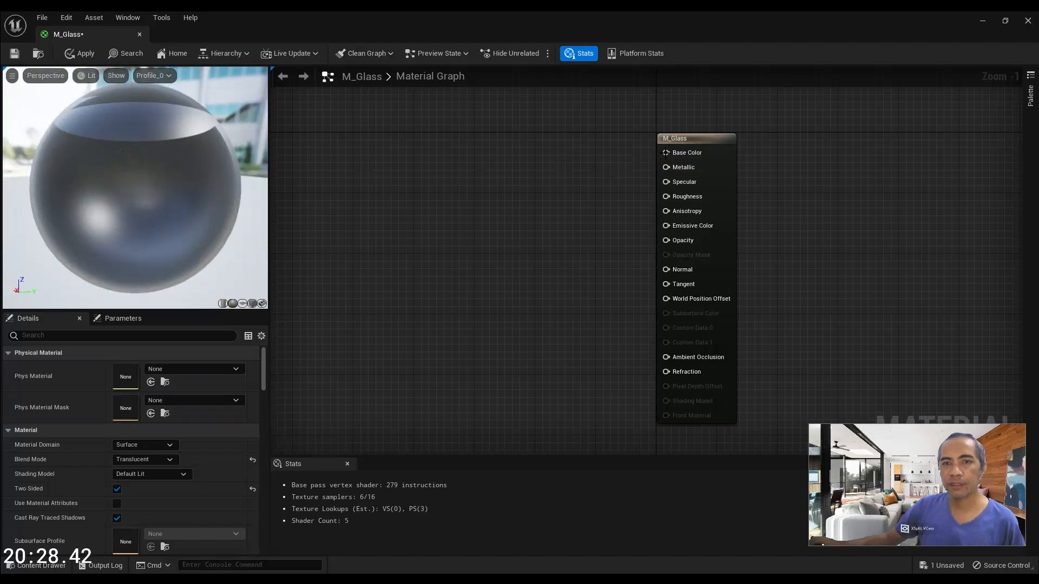
right_click(678, 153)
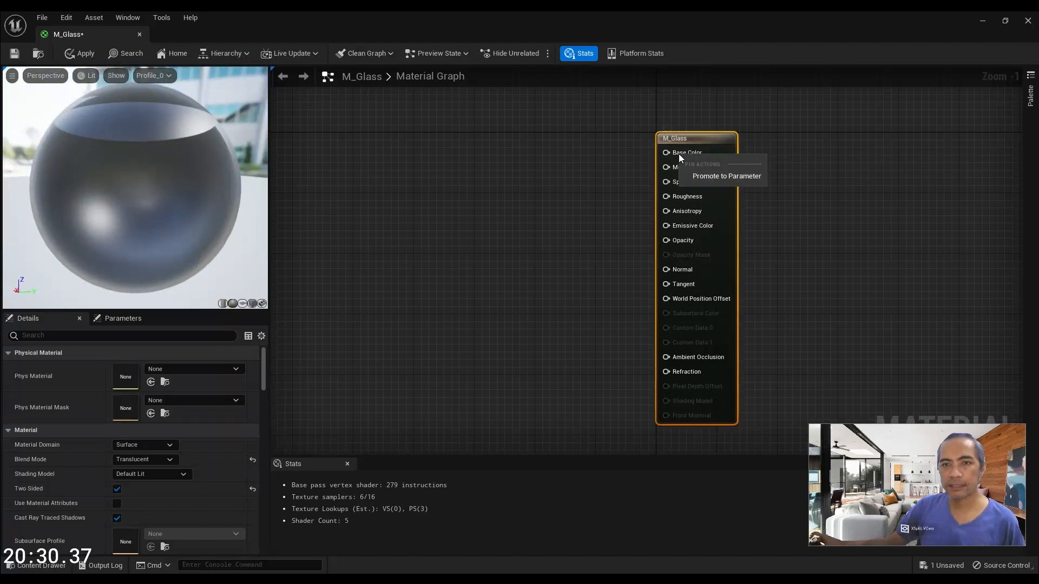
left_click(742, 177)
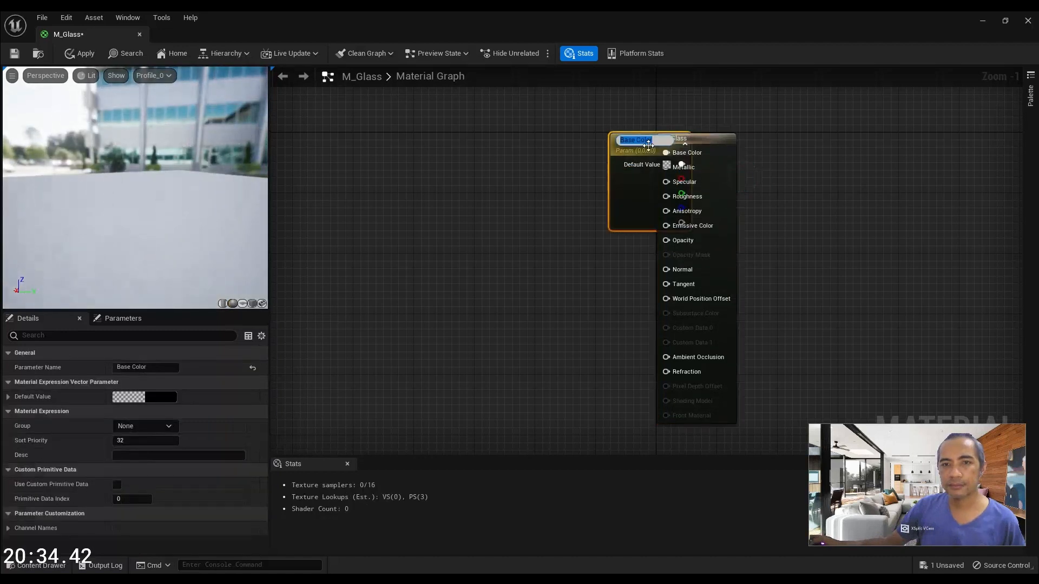
left_click_drag(620, 151, 417, 142)
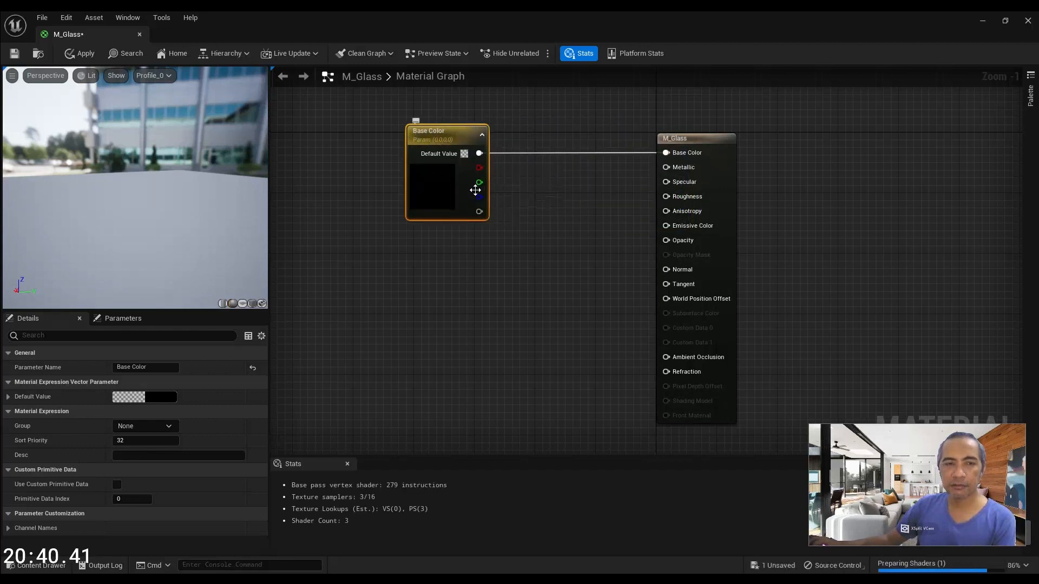
left_click_drag(459, 139, 558, 94)
right_click_drag(532, 93, 526, 143)
left_click_drag(526, 143, 526, 104)
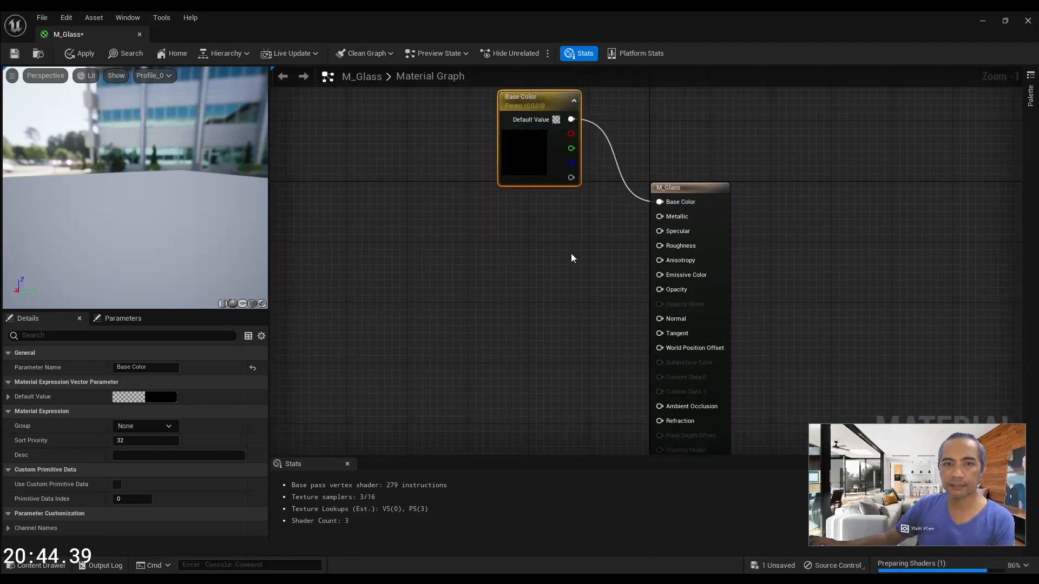
Promote the Metallic input of M_Glass to a parameter and place its node below the Base Color node.
right_click_drag(563, 263, 538, 270)
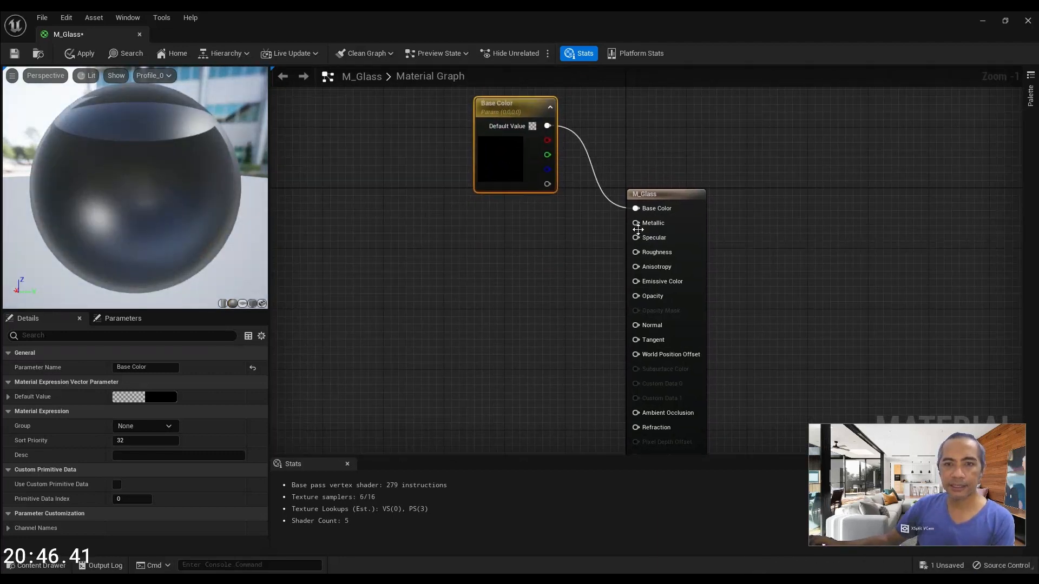
right_click(655, 223)
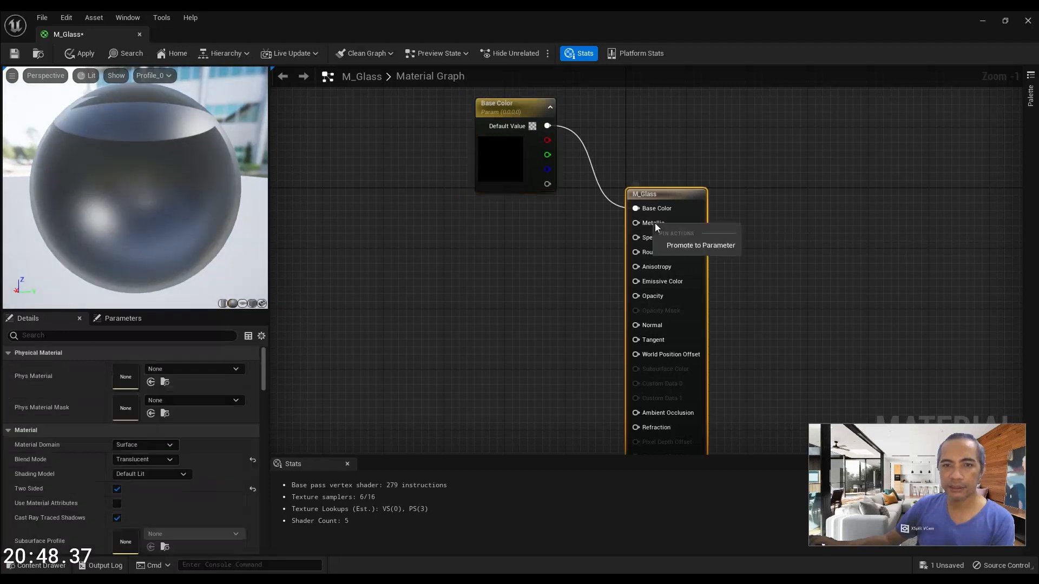
left_click(702, 245)
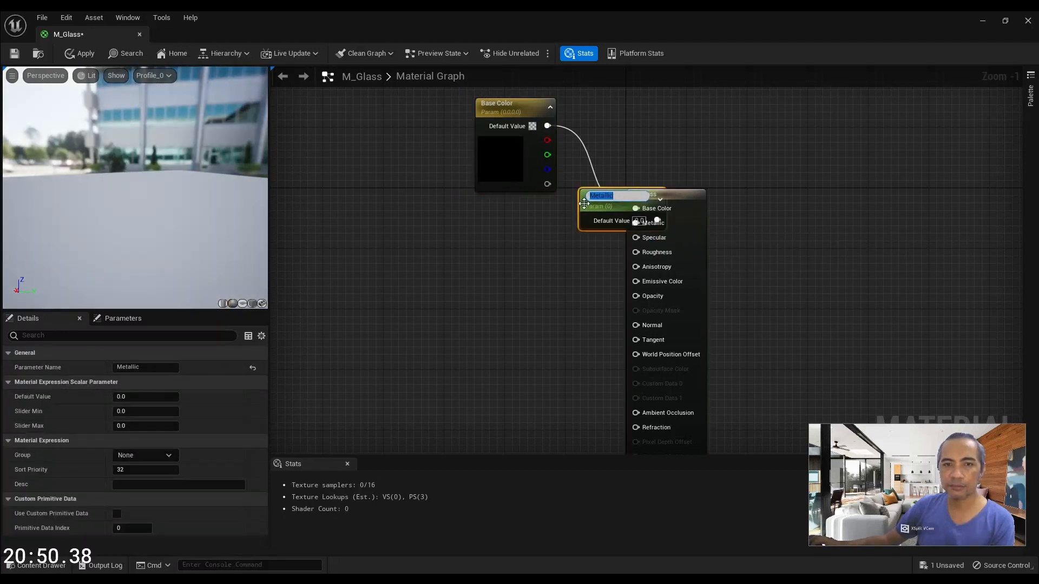
left_click_drag(581, 205, 469, 238)
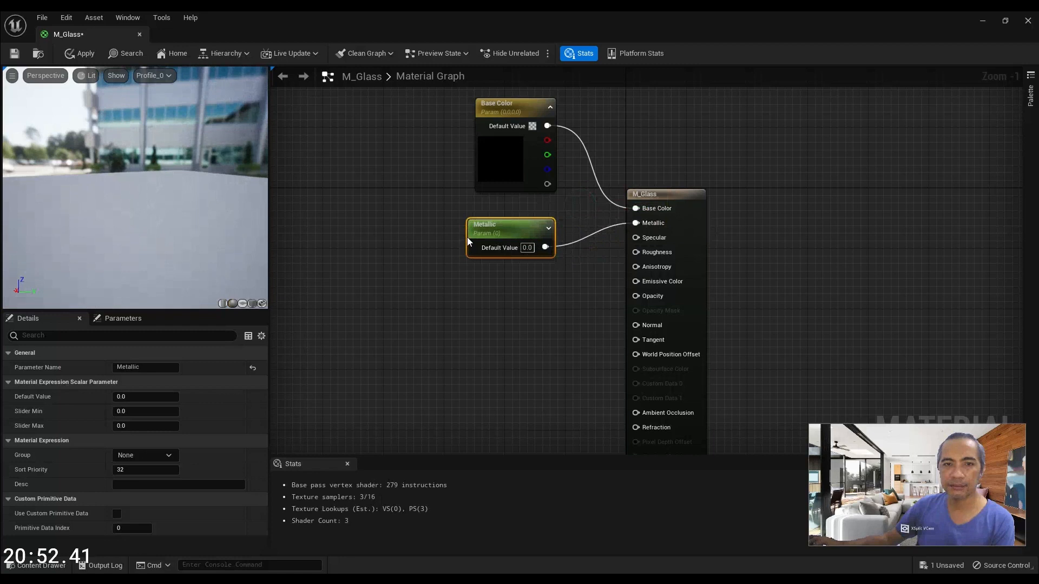
Promote the Specular and Roughness inputs to parameters and stack their nodes below the Metallic node.
right_click(656, 238)
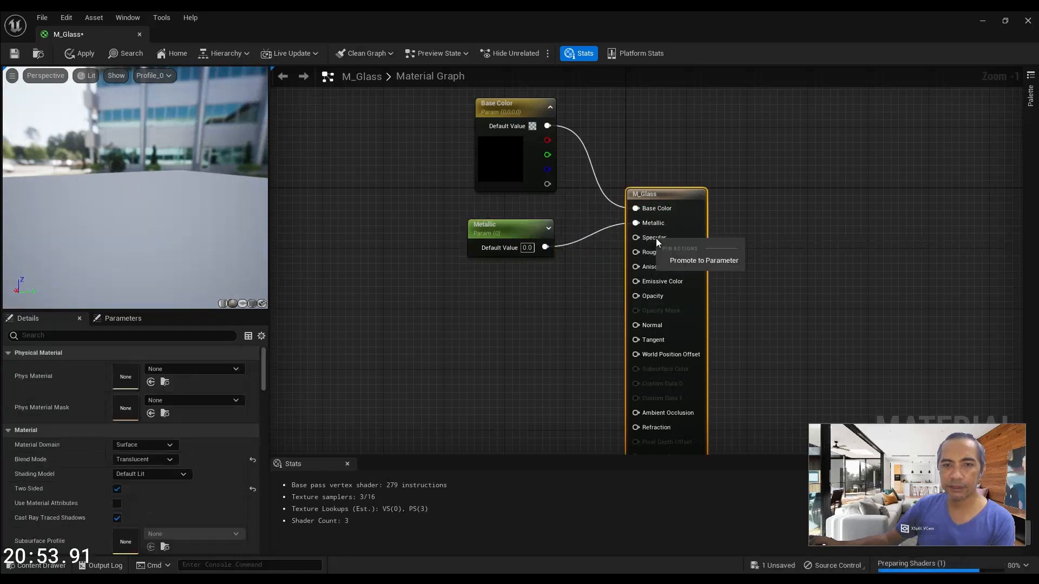
left_click(694, 259)
left_click_drag(589, 209, 475, 297)
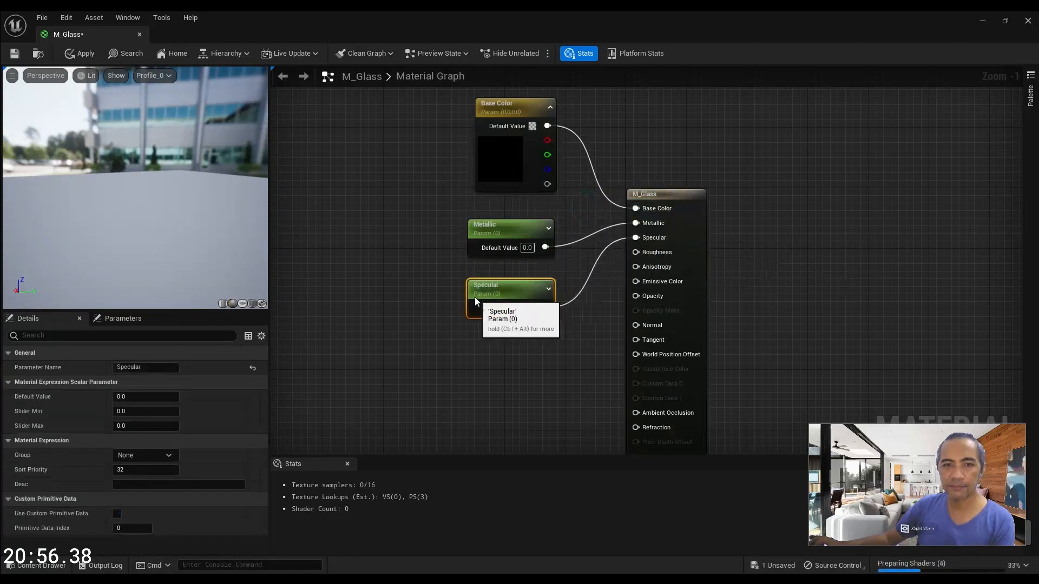
right_click(661, 253)
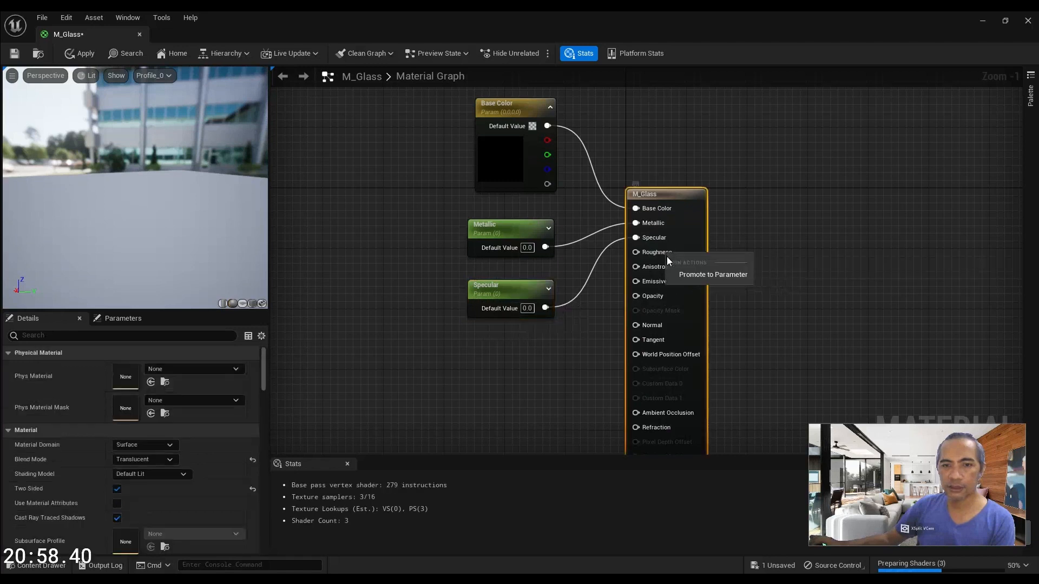
left_click(693, 274)
left_click_drag(587, 210, 472, 357)
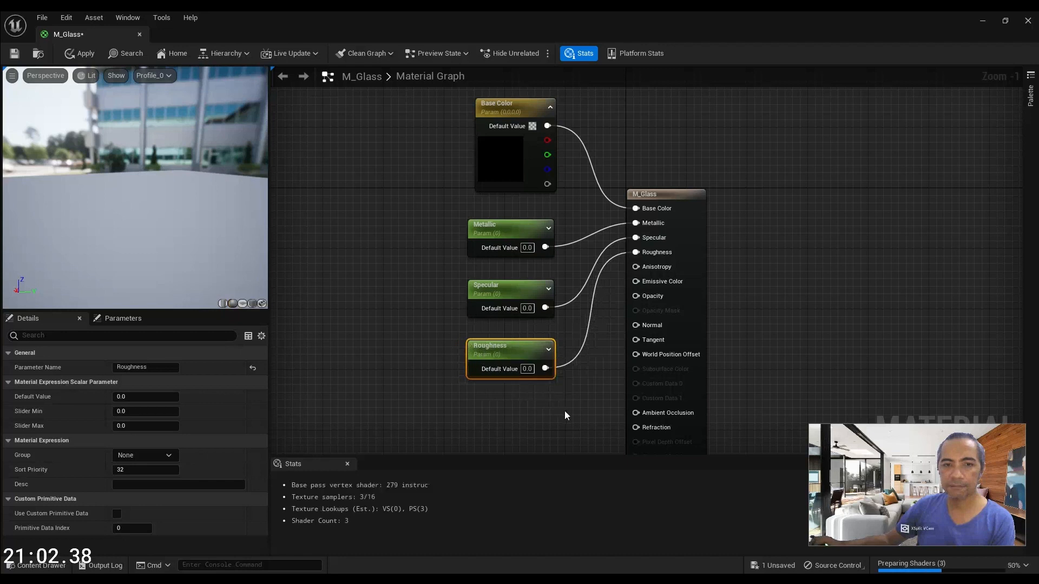
Promote the Opacity input of M_Glass to a parameter and place its node below the Roughness node.
right_click_drag(584, 379, 591, 249)
right_click_drag(782, 144, 736, 200)
left_click_drag(626, 149, 671, 188)
right_click_drag(550, 367, 574, 340)
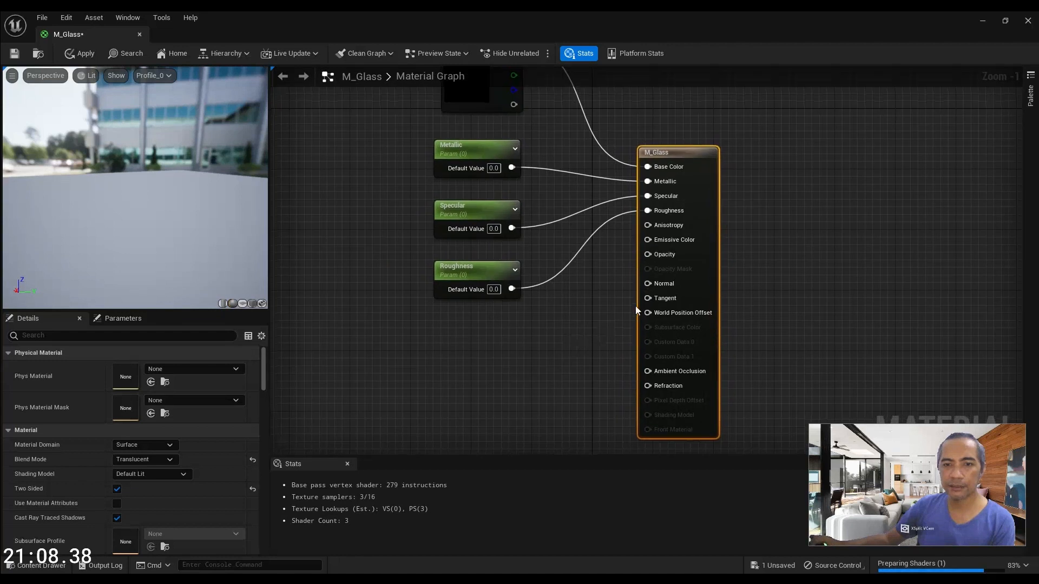
right_click(665, 256)
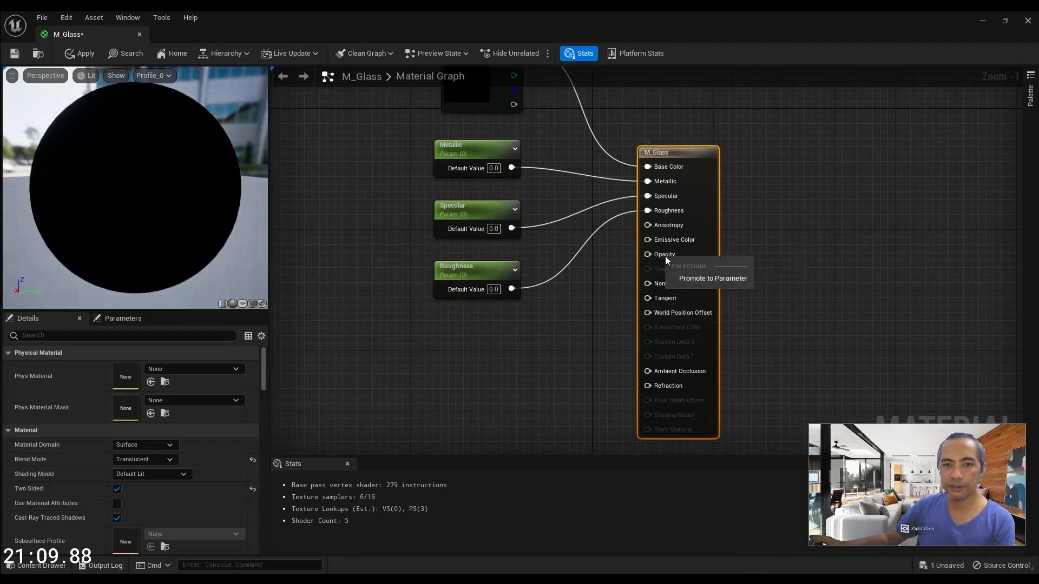
left_click(696, 278)
left_click_drag(595, 154, 432, 352)
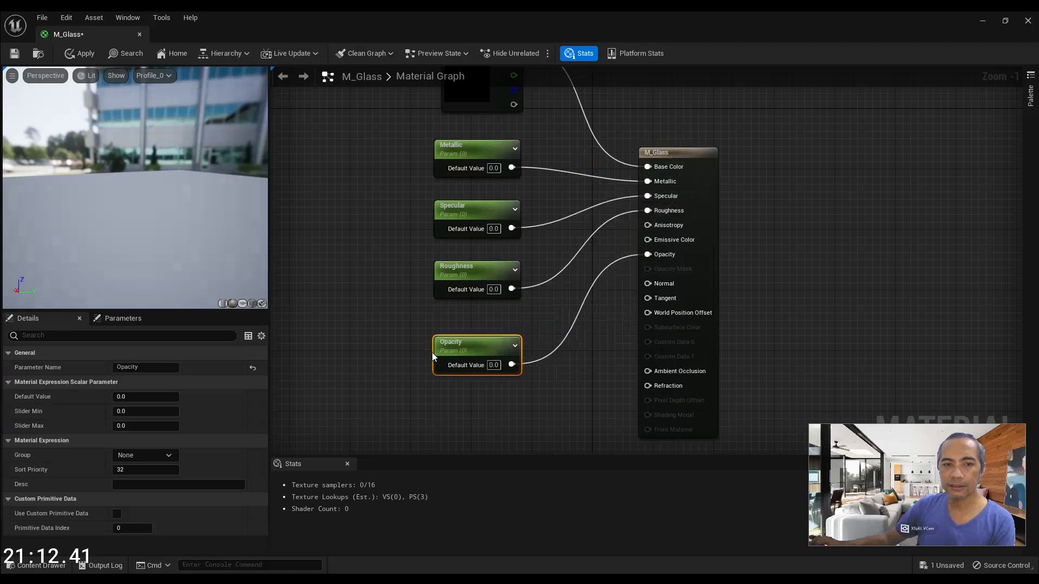
right_click_drag(572, 392, 559, 347)
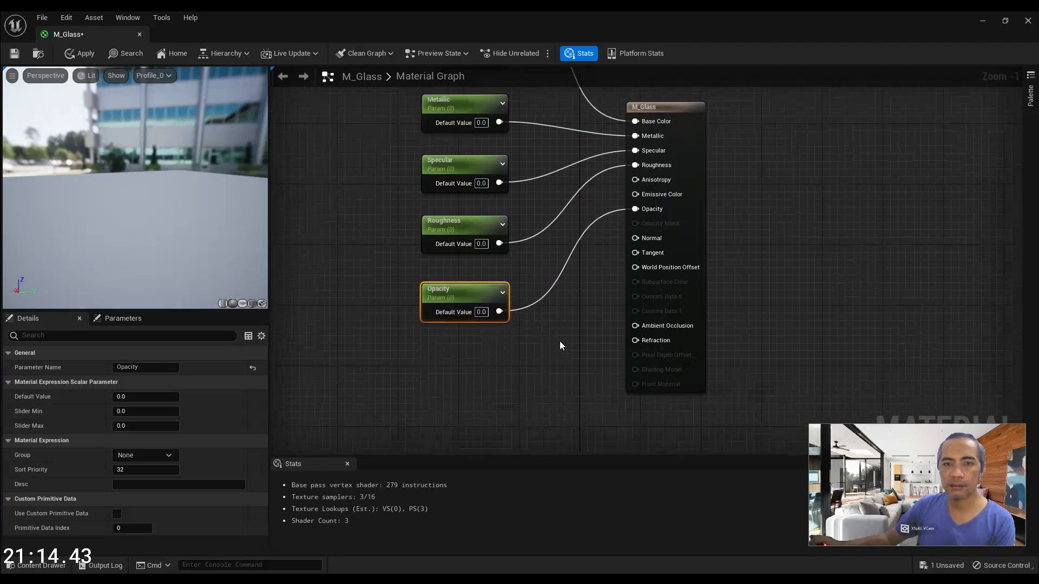
Promote the Refraction input of M_Glass to a parameter named IOR and place its node below the Opacity node.
left_click_drag(676, 112, 714, 130)
right_click_drag(616, 374, 604, 345)
right_click(661, 325)
left_click(685, 346)
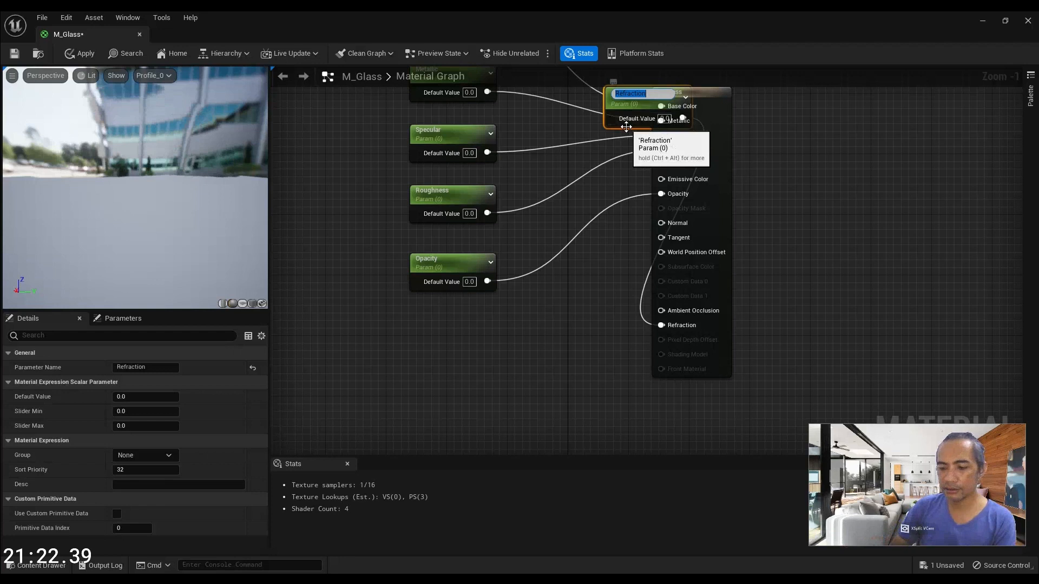
type("IOR")
key("Return")
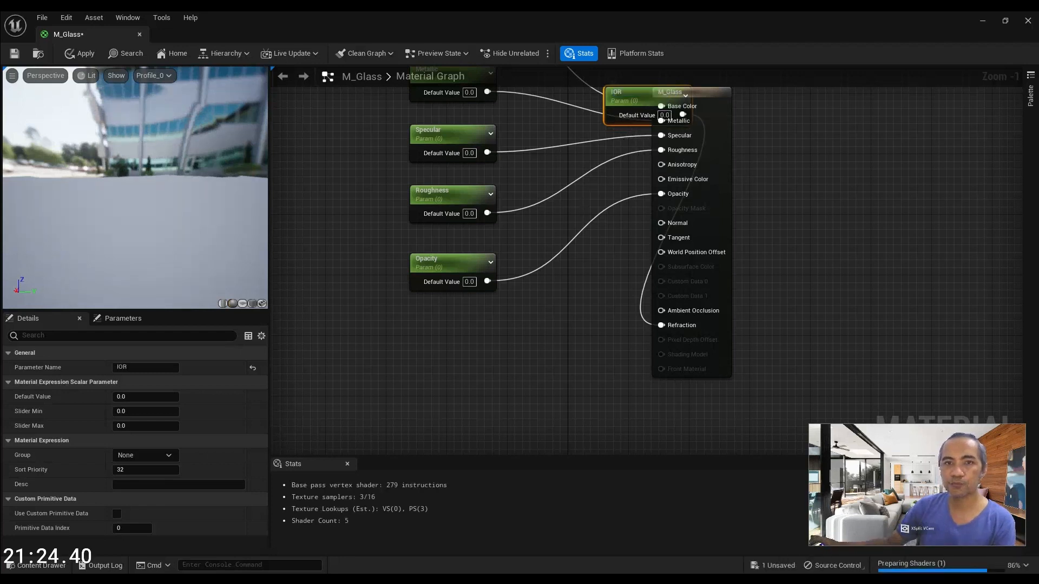
right_click_drag(626, 127, 621, 145)
left_click_drag(623, 121, 437, 349)
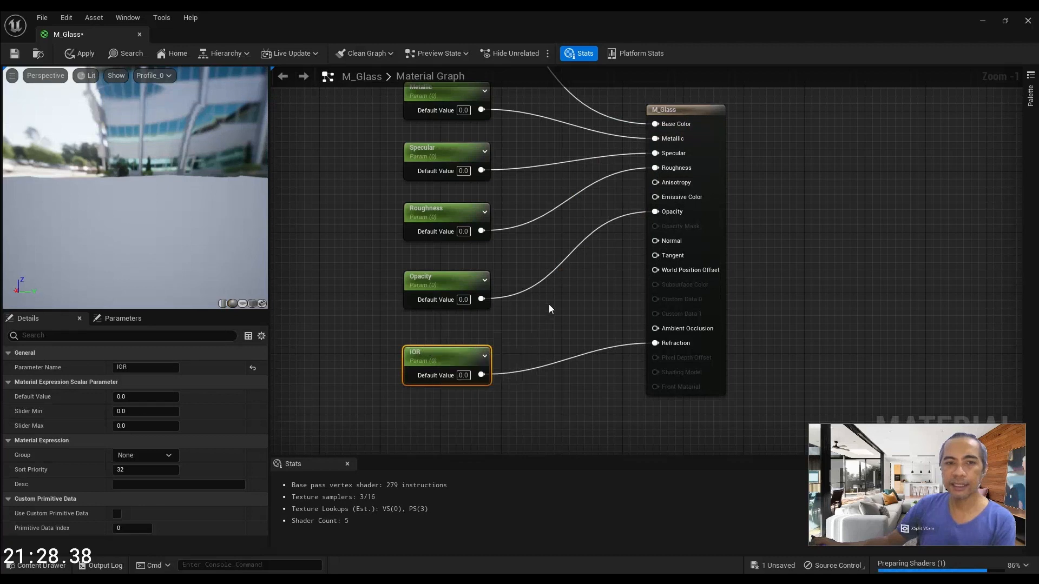
right_click_drag(548, 304, 549, 360)
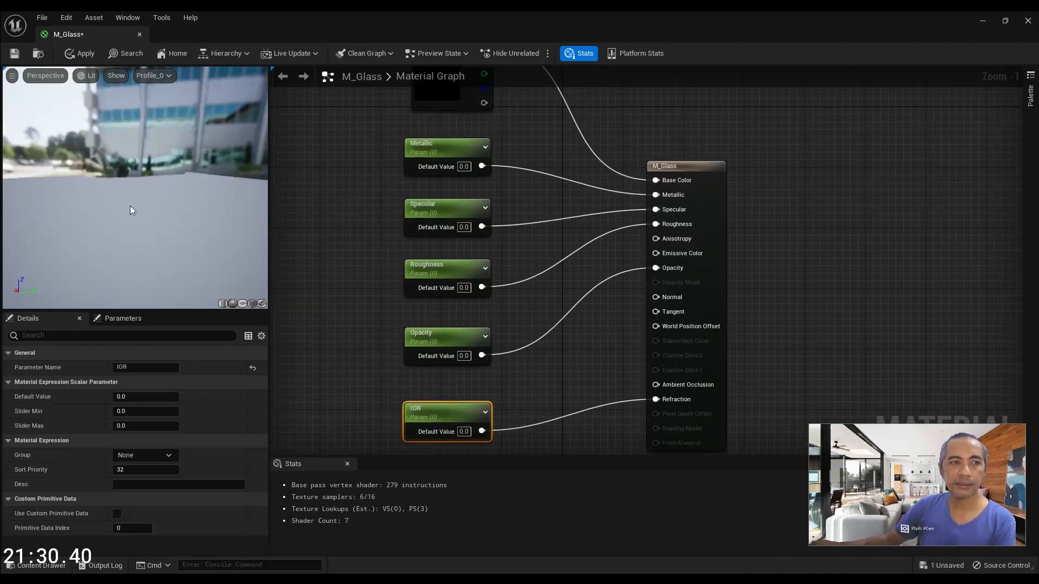
Set the default value of the Specular parameter to 1.
mouse_move(125, 193)
left_mouse_down()
mouse_move(146, 195)
mouse_move(128, 162)
mouse_move(150, 171)
mouse_move(111, 191)
left_mouse_up()
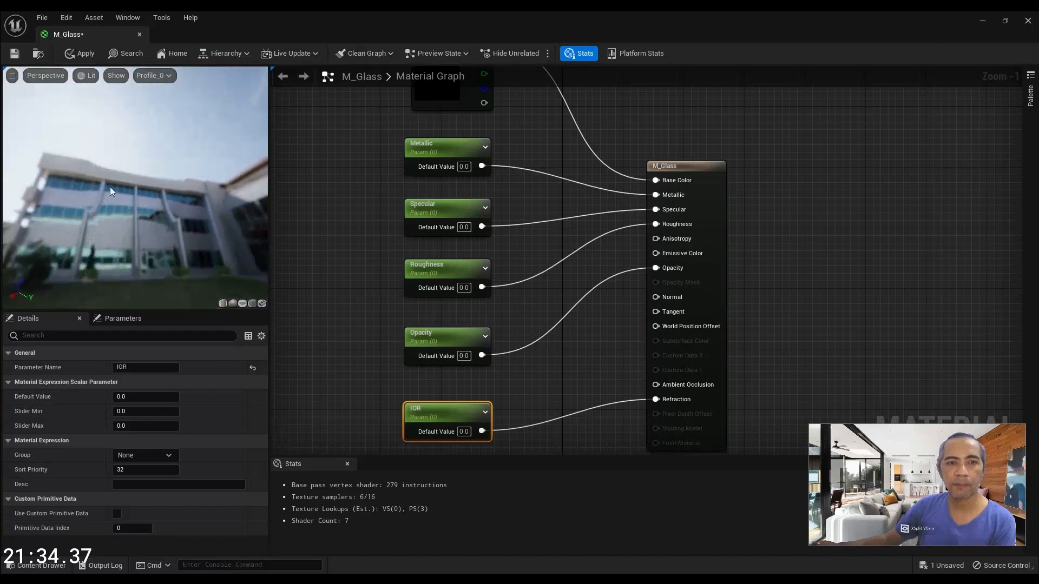
right_click_drag(535, 206, 540, 278)
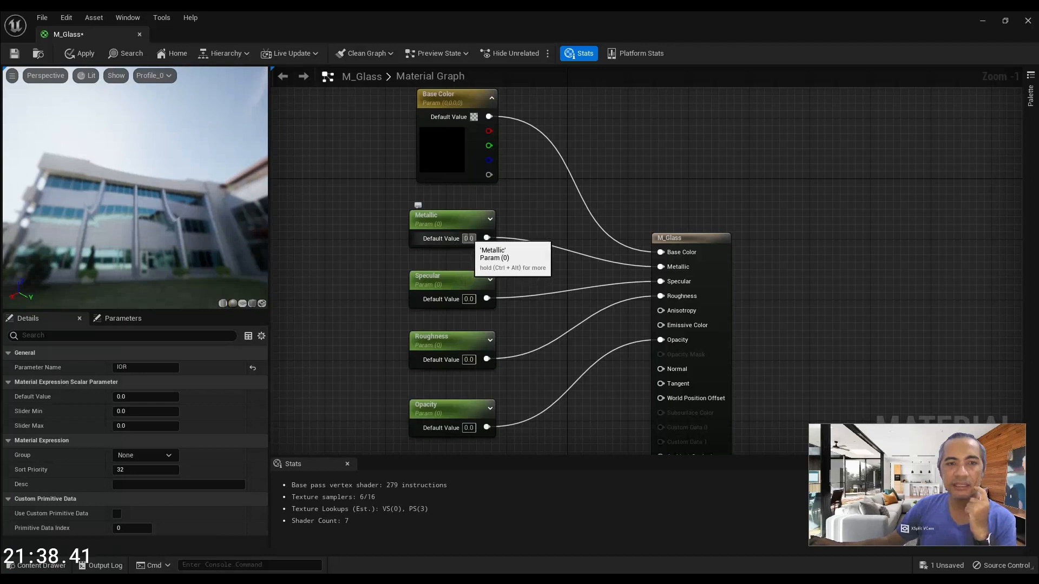
left_click(471, 299)
type("1")
key("Return")
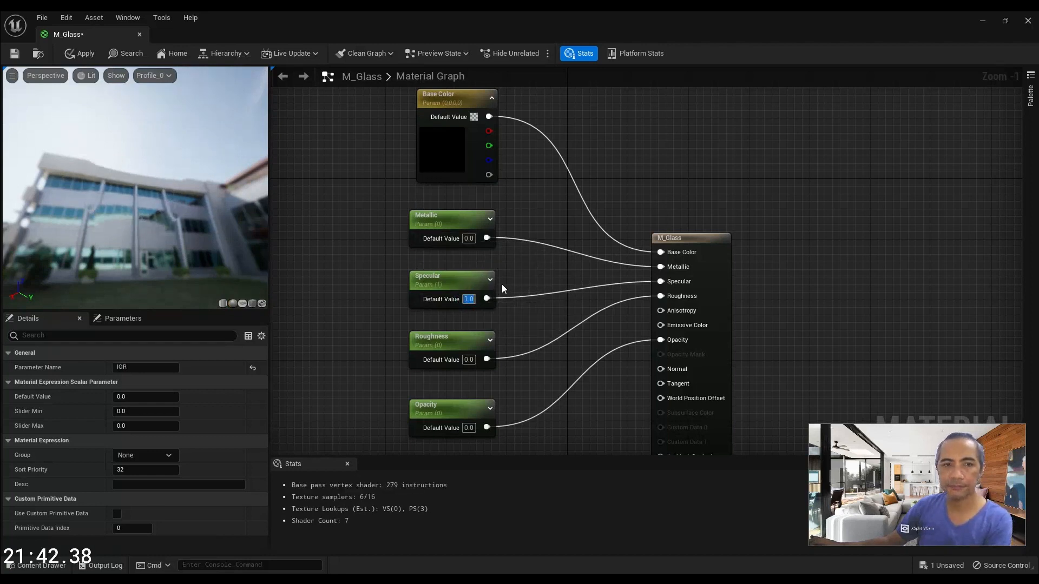
Set the Base Color parameter to pure white by raising its color value to 1.0, and check the preview.
left_click(448, 138)
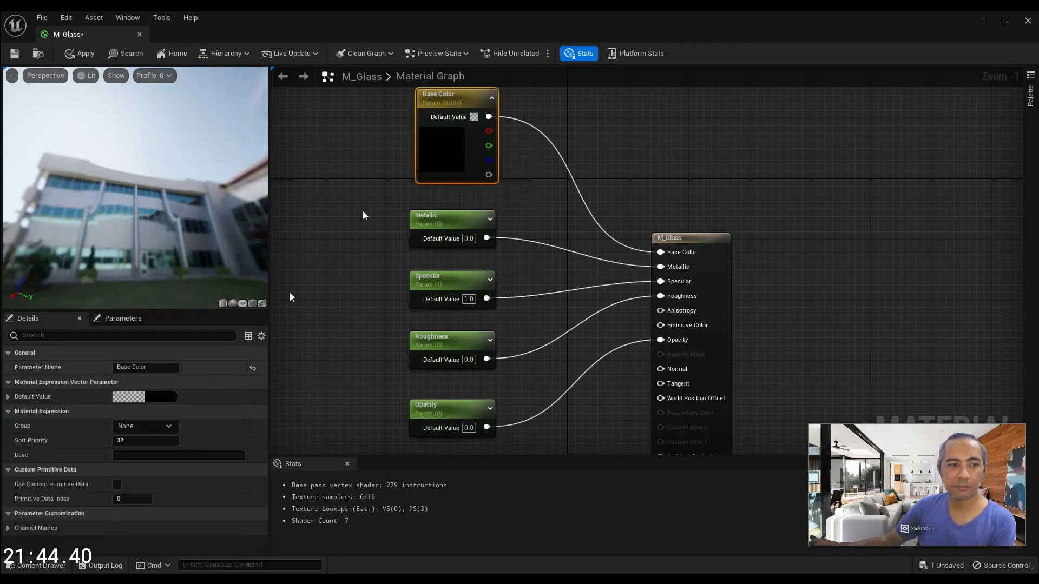
double_click(455, 153)
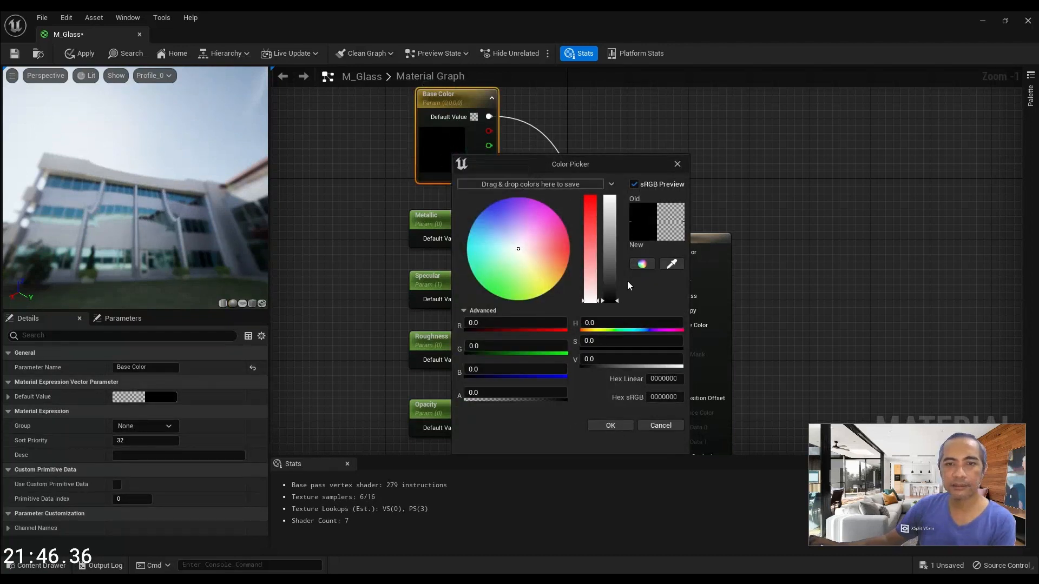
left_click_drag(610, 296, 623, 185)
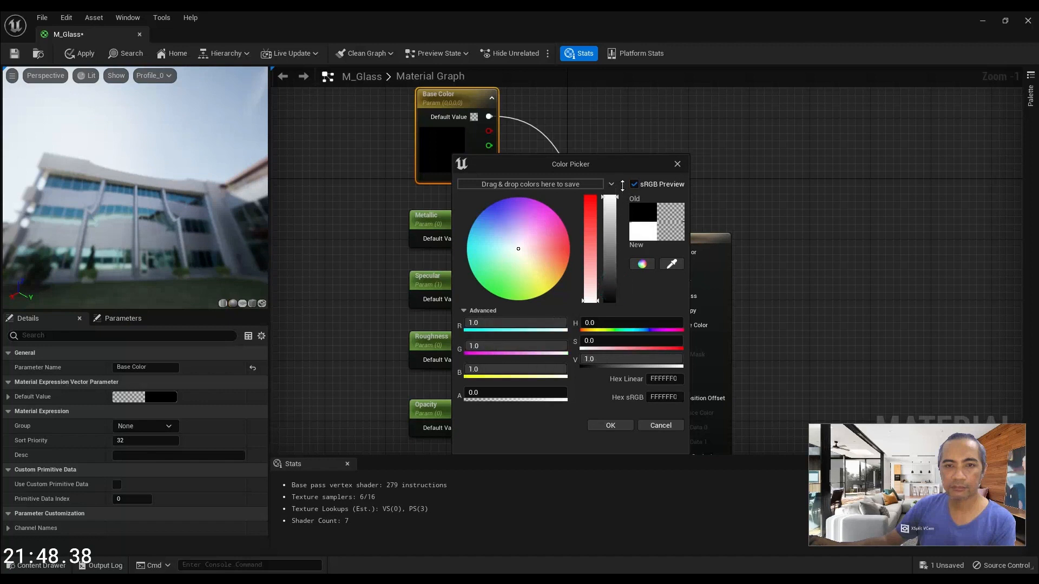
left_click(610, 424)
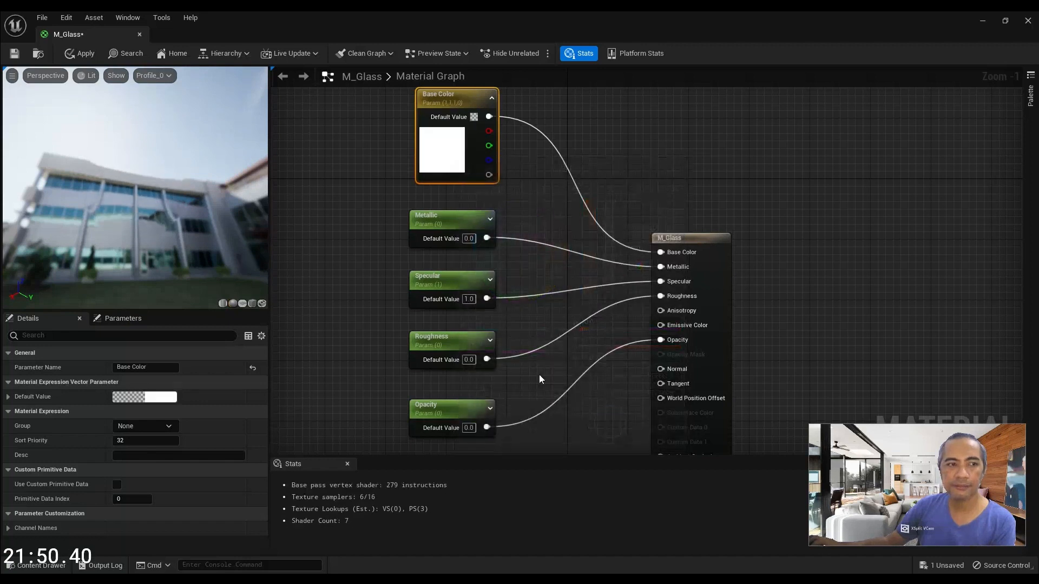
left_click_drag(136, 190, 199, 212)
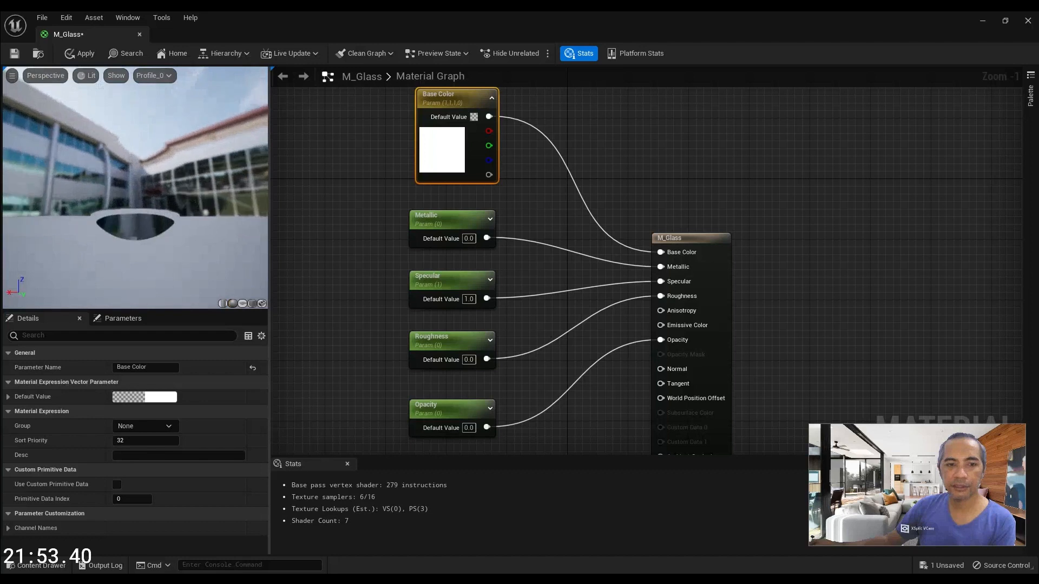
Set the default value of the Roughness parameter to 0.1.
left_click(469, 360)
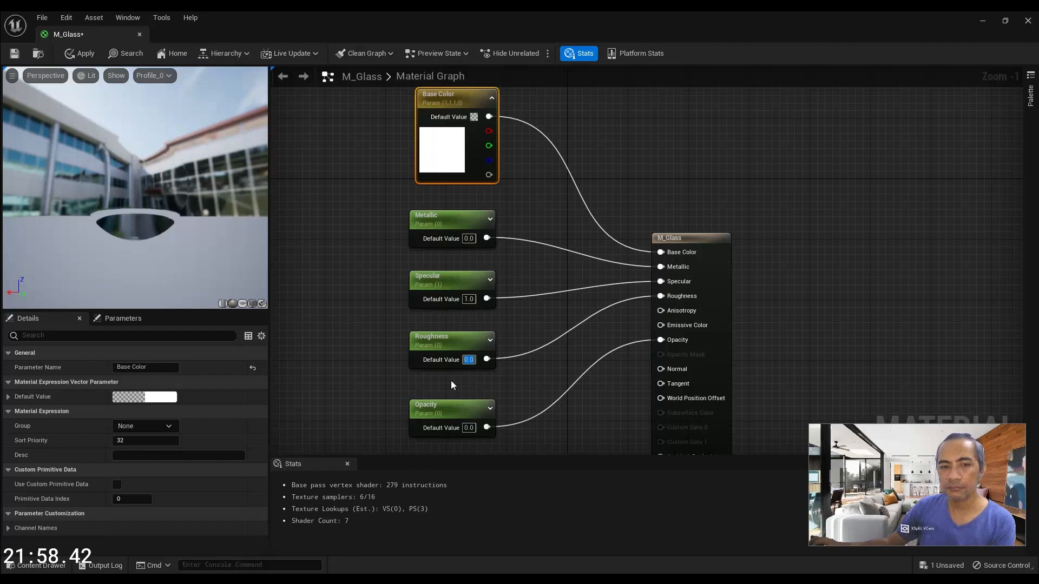
type("0.1")
key("Return")
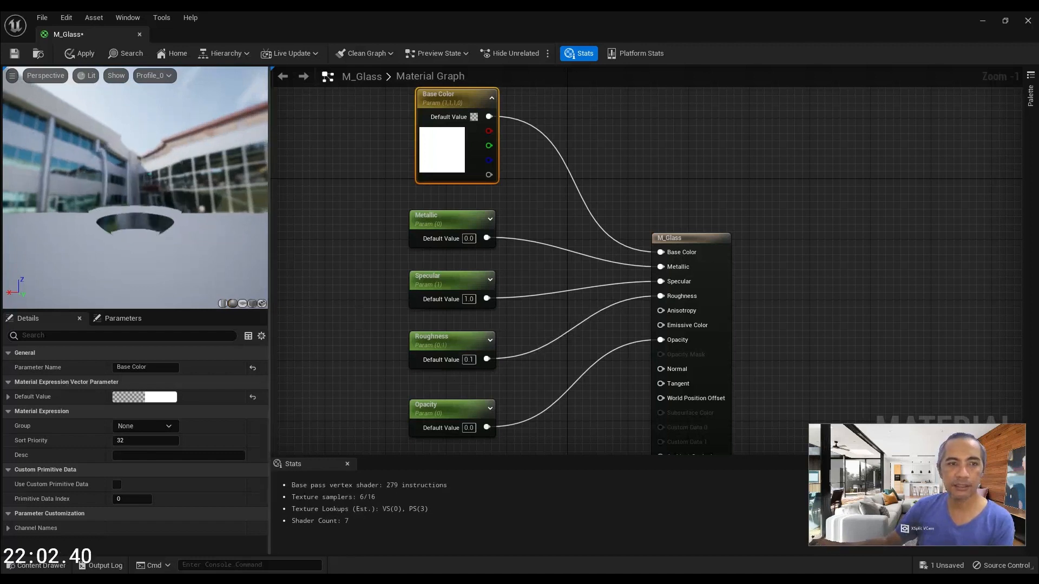
Set the default value of the Opacity parameter to 0.5 and examine the preview sphere from several angles.
right_click_drag(375, 384, 369, 276)
left_click(463, 320)
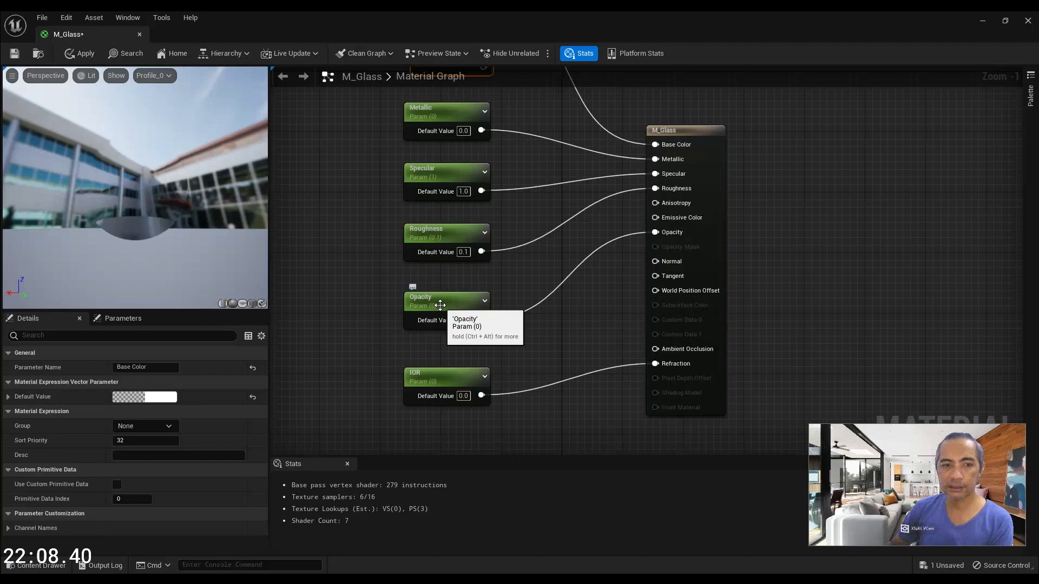
type("0.5")
key("Return")
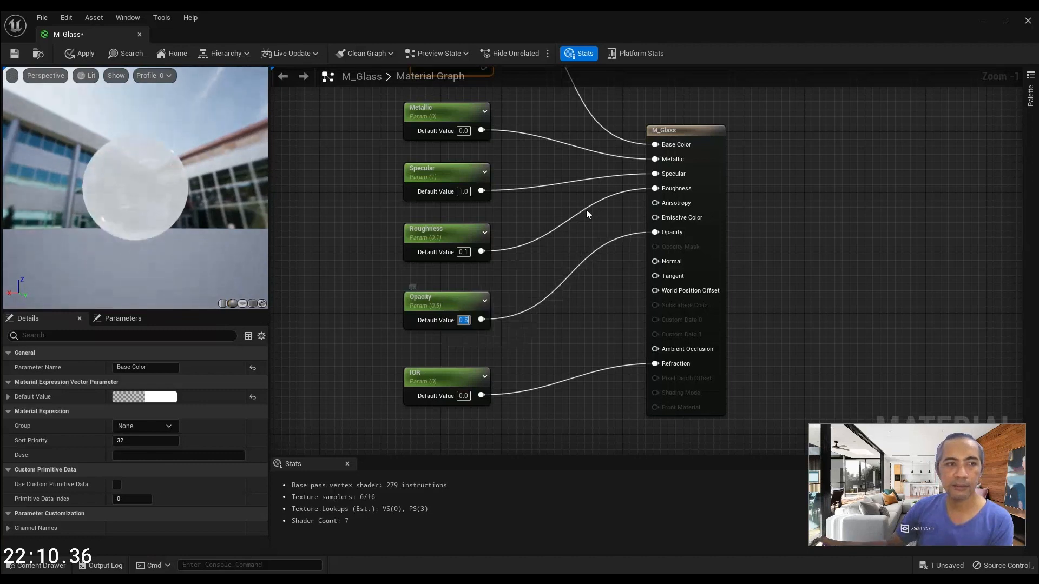
left_click_drag(119, 144, 172, 218)
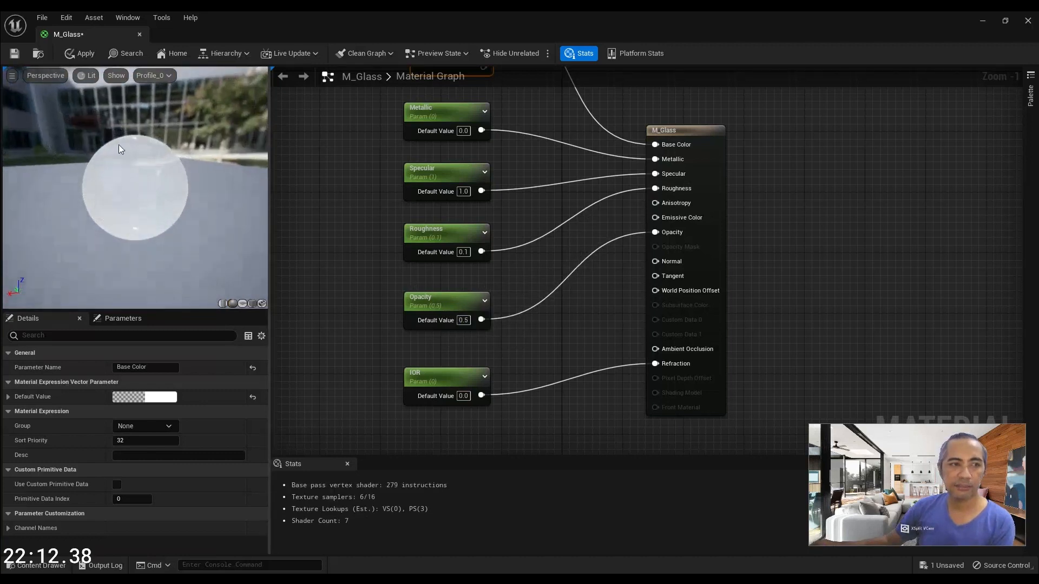
scroll(118, 145, "up", 5)
scroll(118, 144, "down", 6)
mouse_move(104, 155)
left_mouse_down()
mouse_move(201, 154)
mouse_move(119, 146)
left_mouse_up()
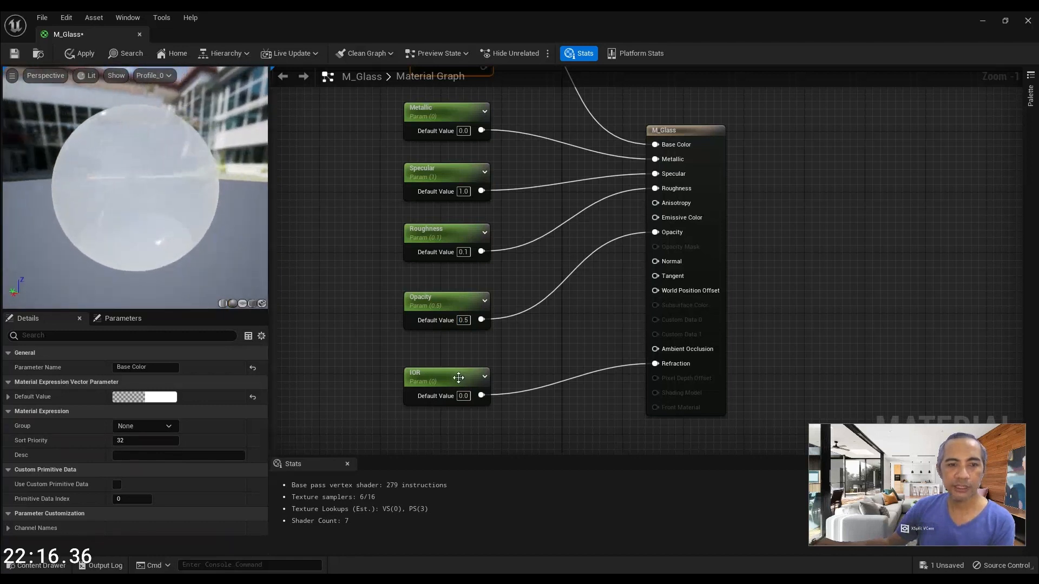
Move the IOR node slightly closer to the Opacity node, set its default value to 1.2 and check the preview.
left_click_drag(441, 380, 441, 371)
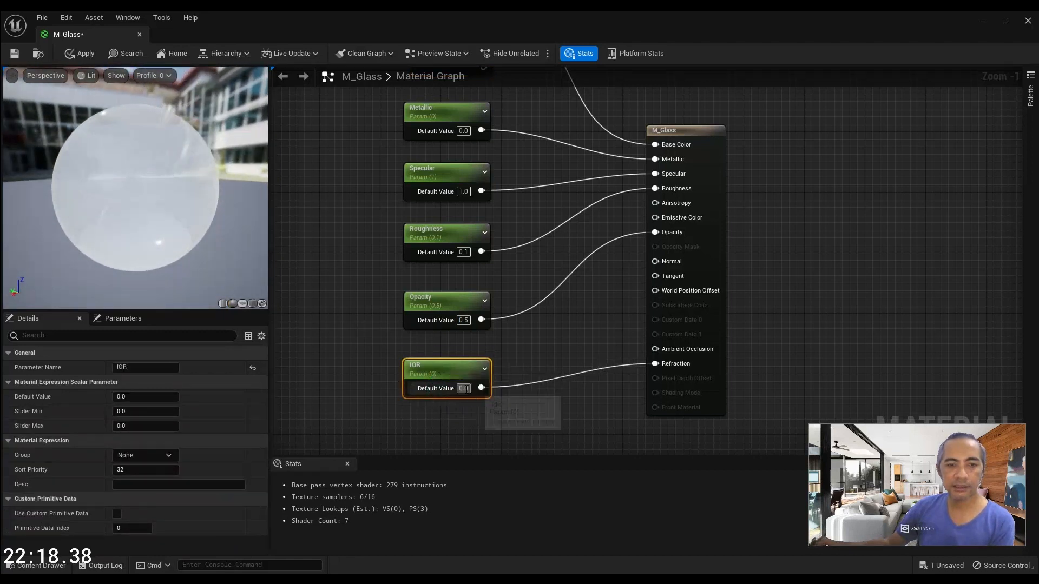
left_click(465, 388)
key("Return")
left_click_drag(82, 195, 143, 210)
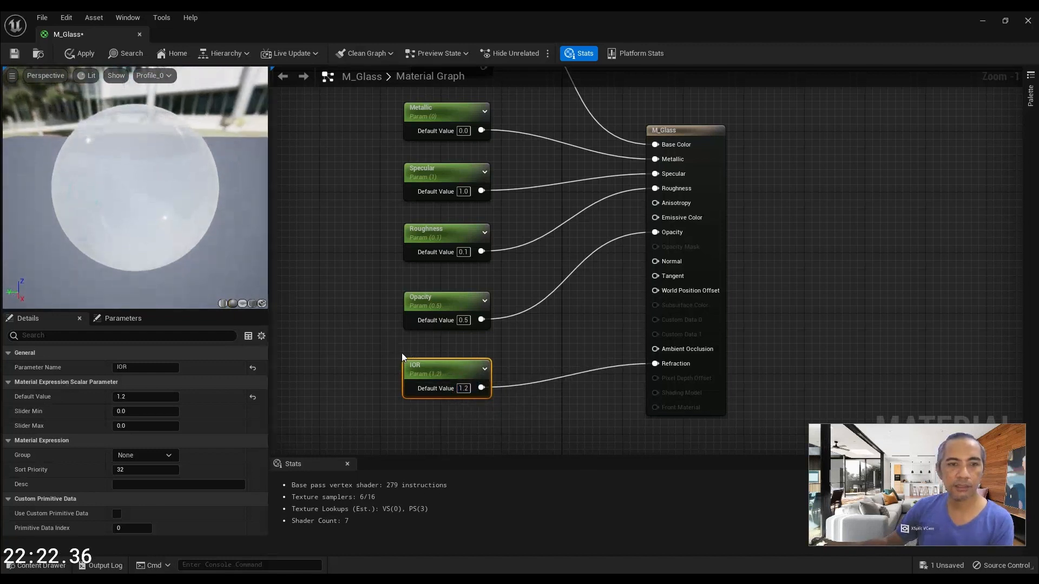
Set the default value of the IOR parameter to 1.1.
left_click(469, 392)
type("1.14")
key("Return")
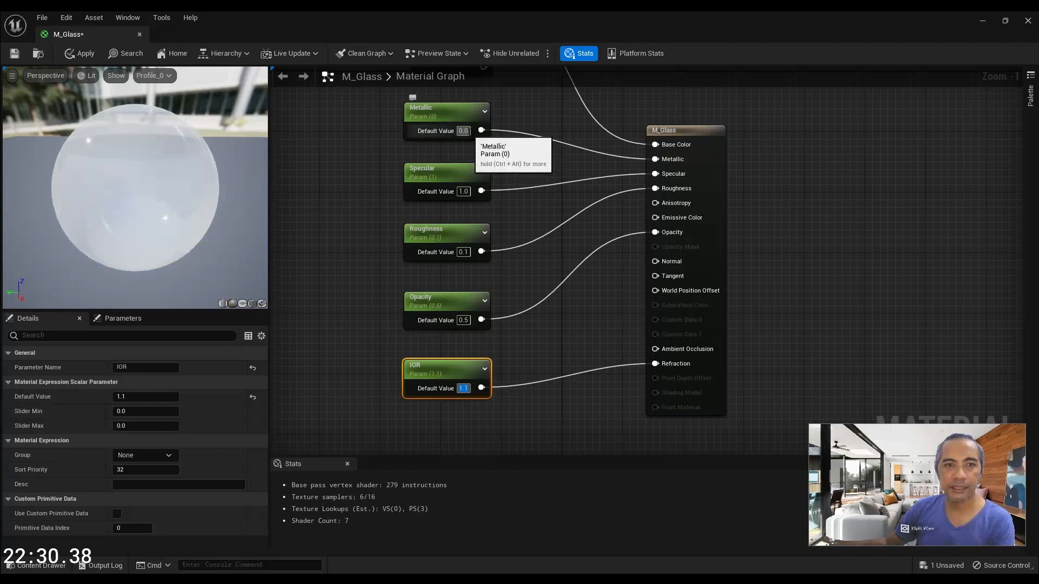
Set the default value of the Metallic parameter to 1 and examine the reflections on the preview sphere.
left_click(469, 131)
type("1")
key("Return")
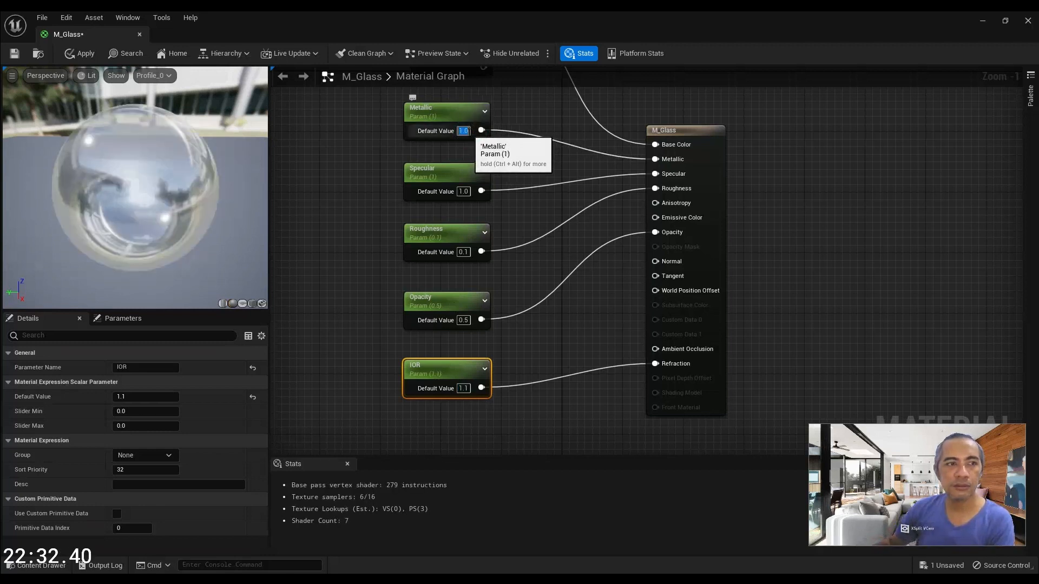
left_click_drag(100, 192, 141, 187)
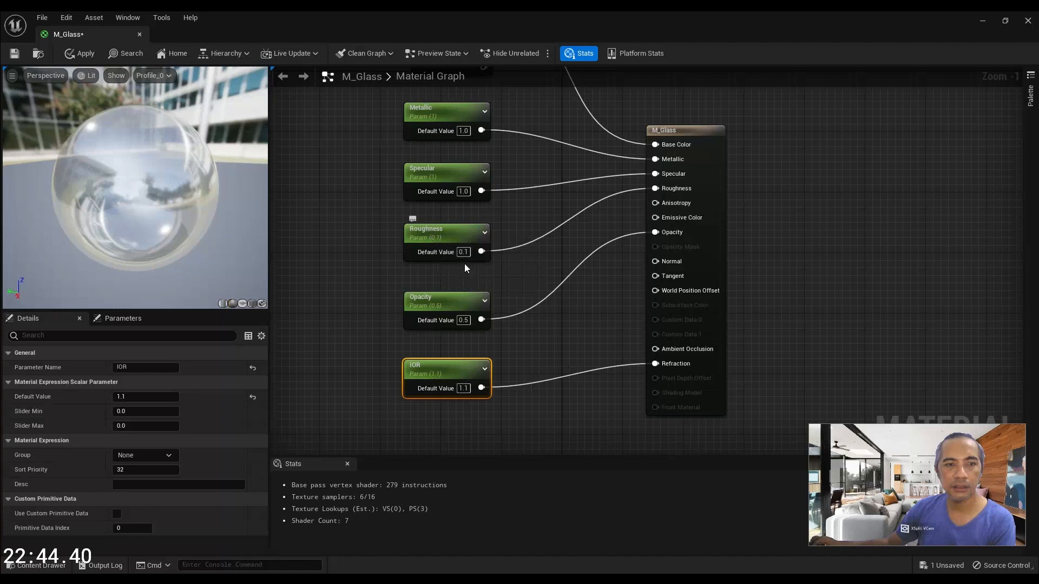
left_click_drag(119, 208, 119, 203)
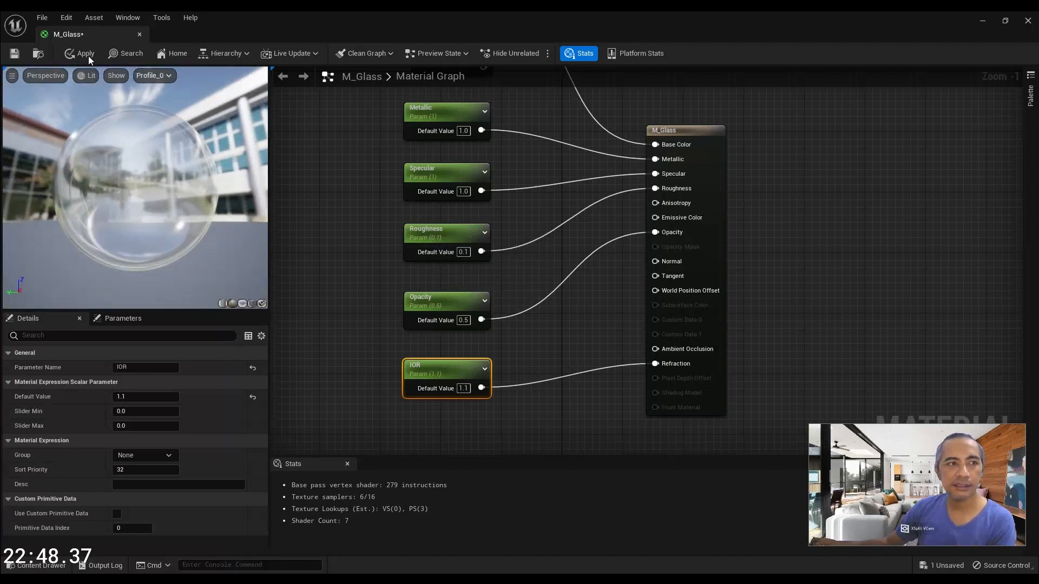
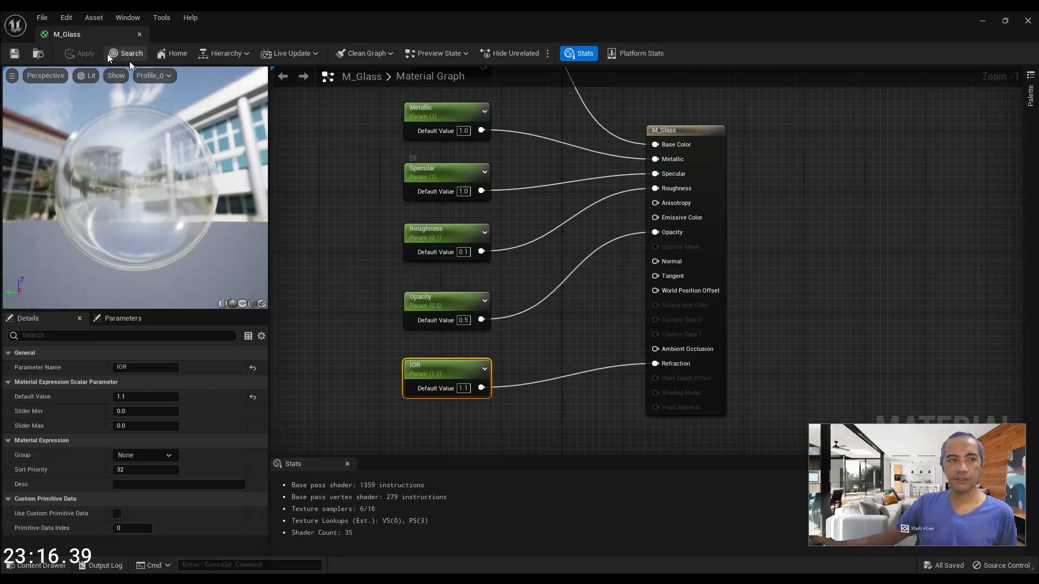
Minimize the M_Glass material editor and bring the SM_Windows2 pane into view in the Tutorials level.
left_click(1005, 21)
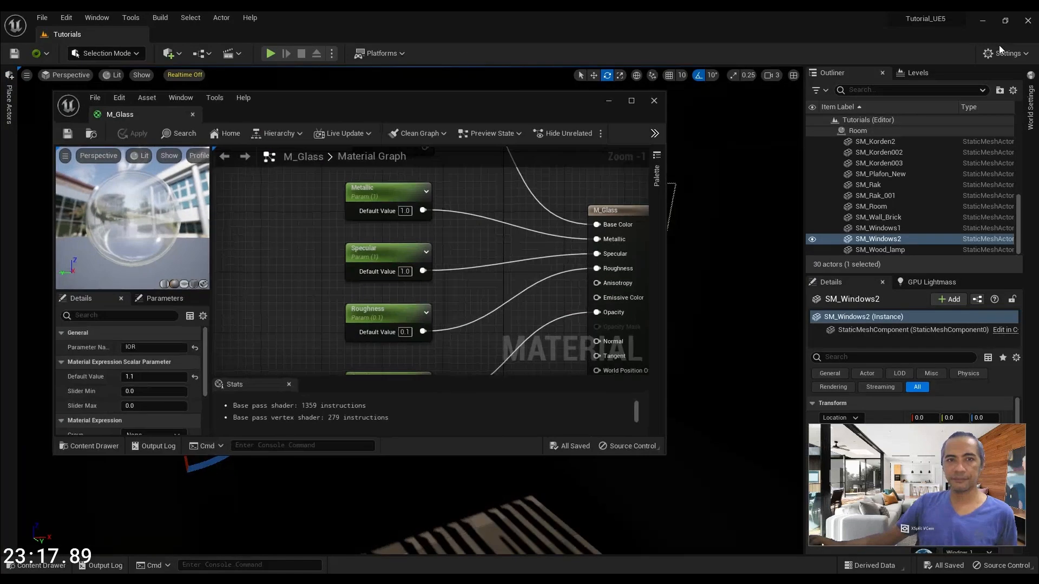
left_click(611, 99)
mouse_move(611, 99)
right_mouse_down()
mouse_move(611, 121)
mouse_move(711, 127)
mouse_move(739, 105)
mouse_move(777, 105)
mouse_move(763, 118)
mouse_move(611, 116)
right_mouse_up()
key("a")
key("s")
key("d")
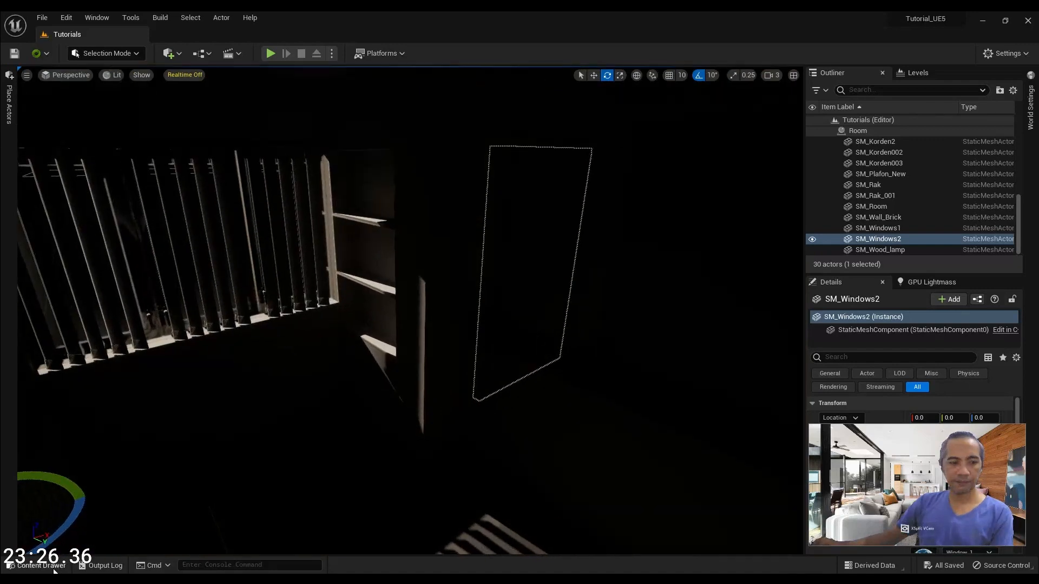
Create a material instance from M_Glass in the Materials folder, keeping the suggested name.
left_click(38, 566)
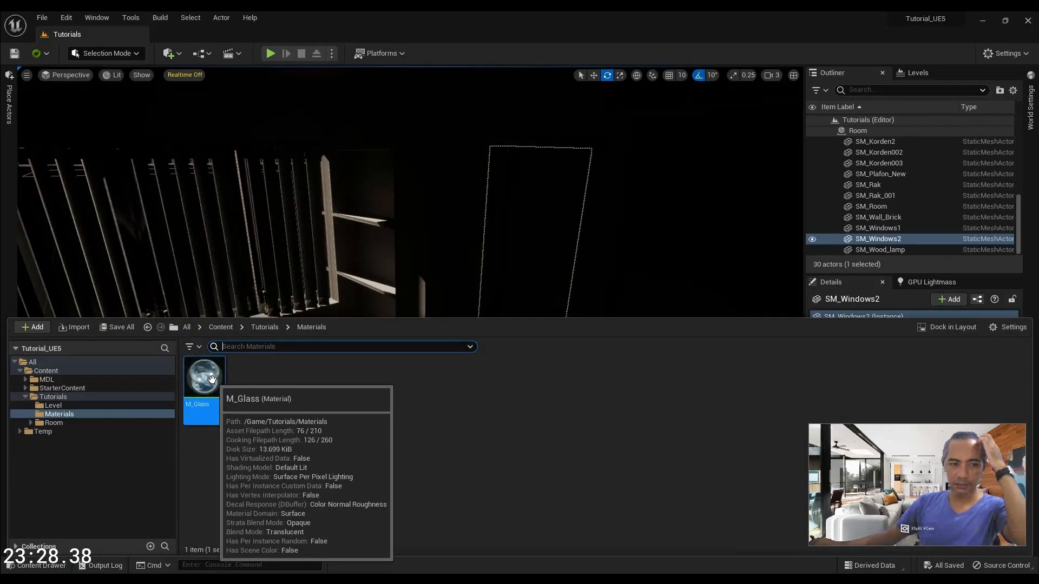
left_click(338, 387)
left_click(215, 376)
right_click(215, 376)
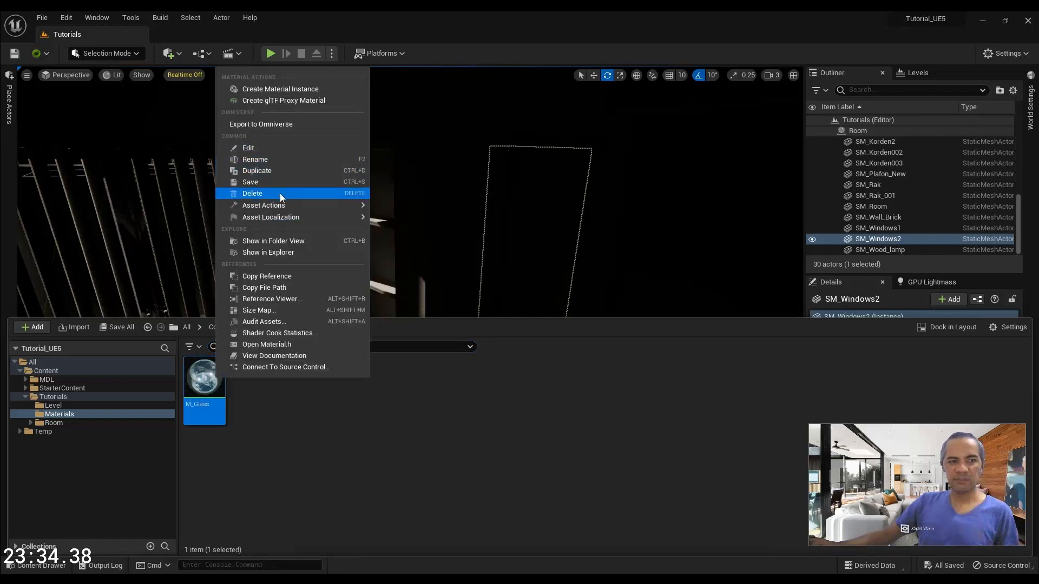
left_click(297, 90)
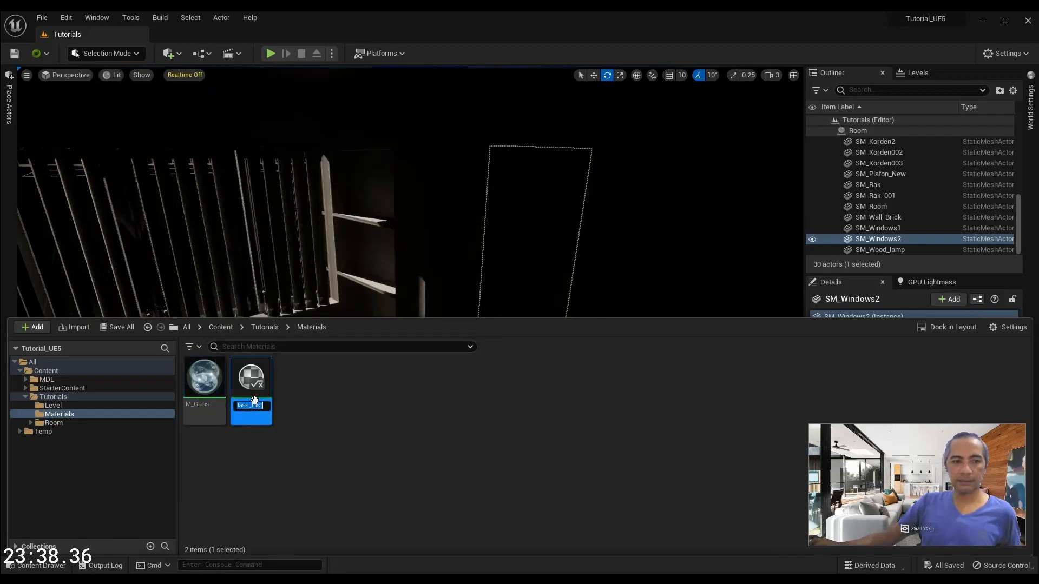
key("Return")
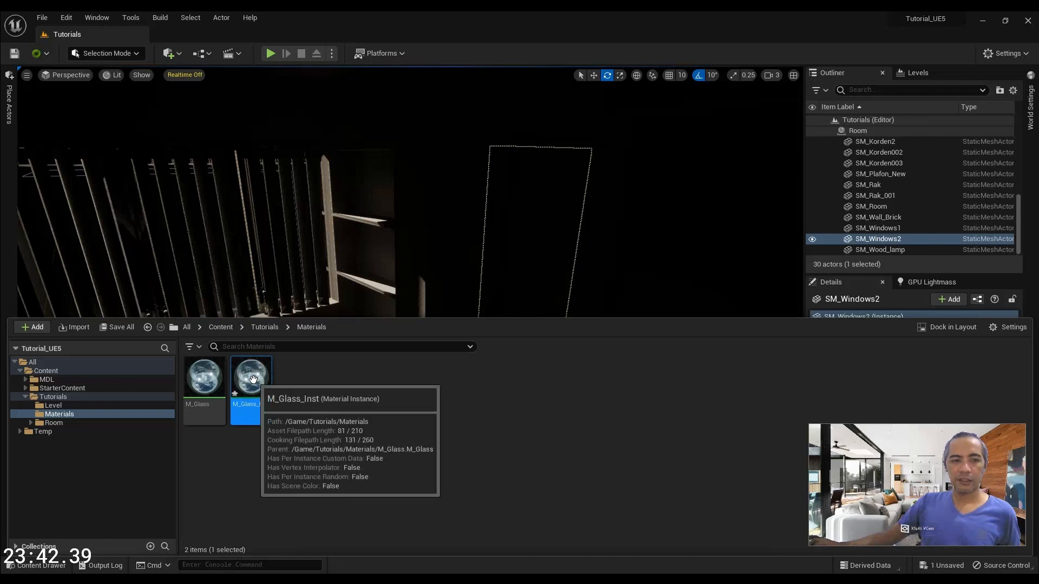
Save the new M_Glass_Inst material instance and open it in a maximized editor window.
key("ctrl+s")
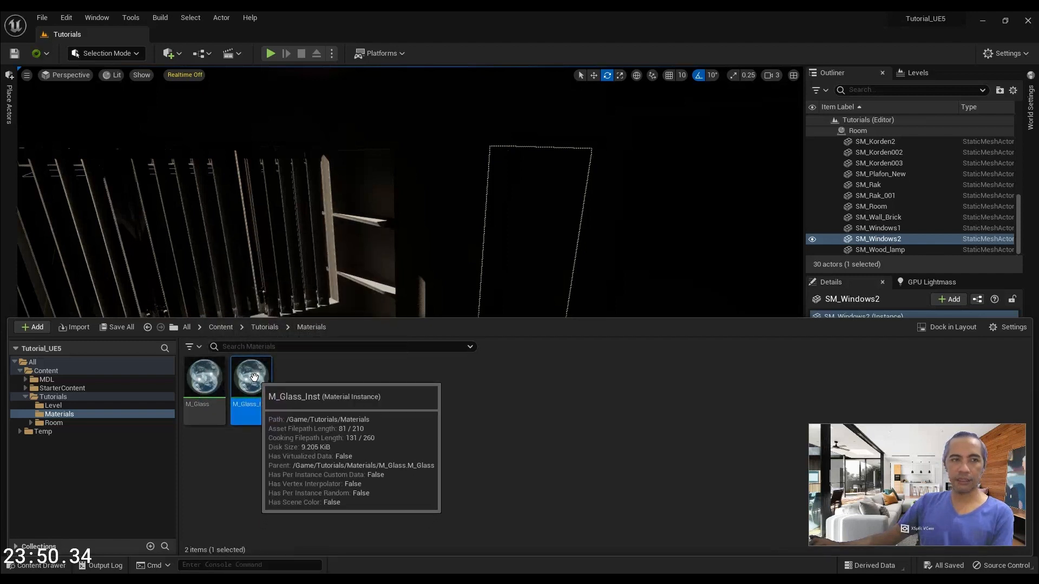
double_click(254, 377)
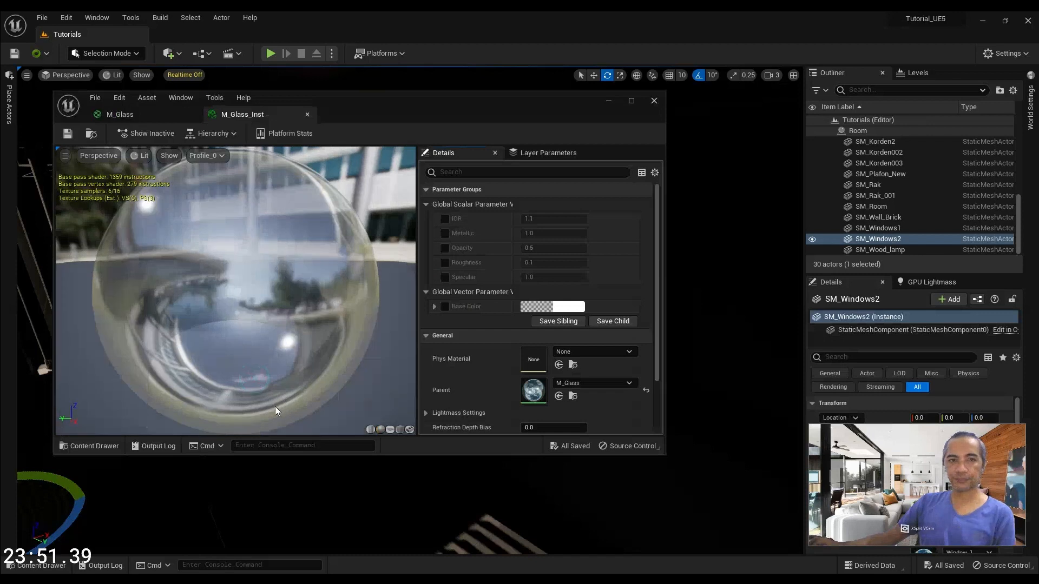
left_click(631, 101)
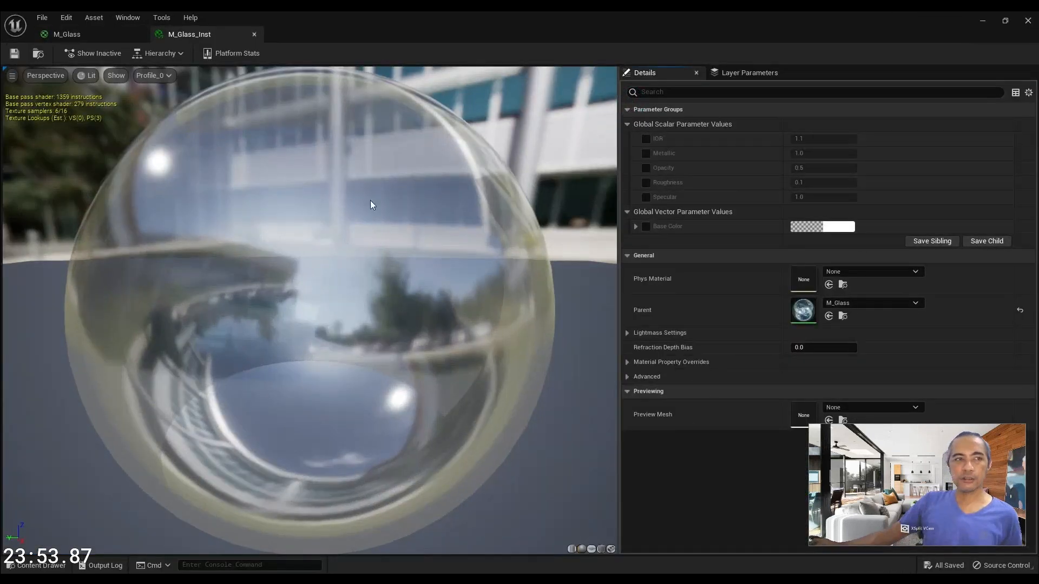
Move the Base Color node slightly closer to the Metallic node in the M_Glass material graph.
left_click(98, 35)
right_click_drag(499, 216, 585, 216)
scroll(574, 243, "down", 2)
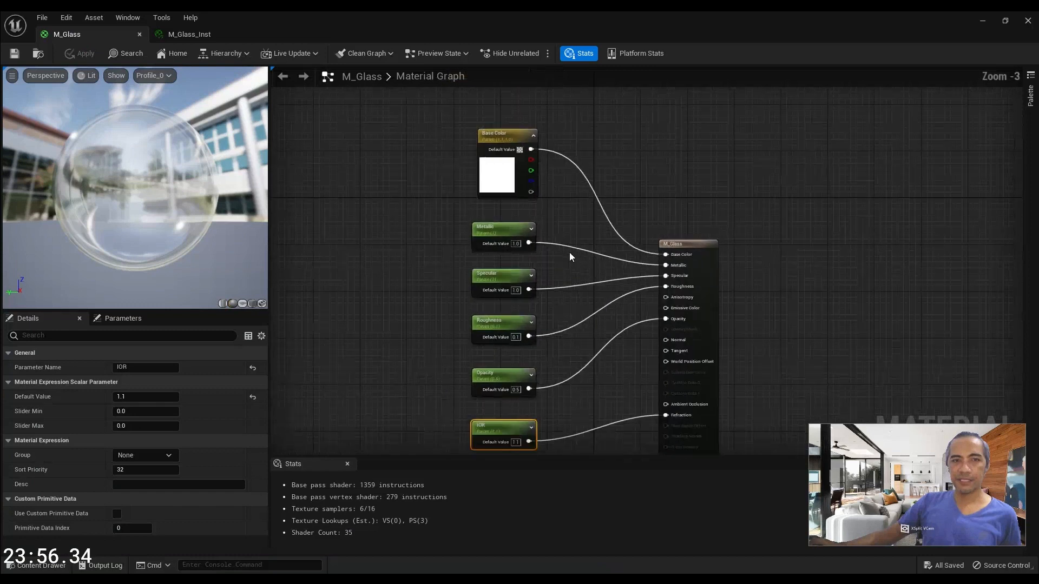
left_click(514, 151)
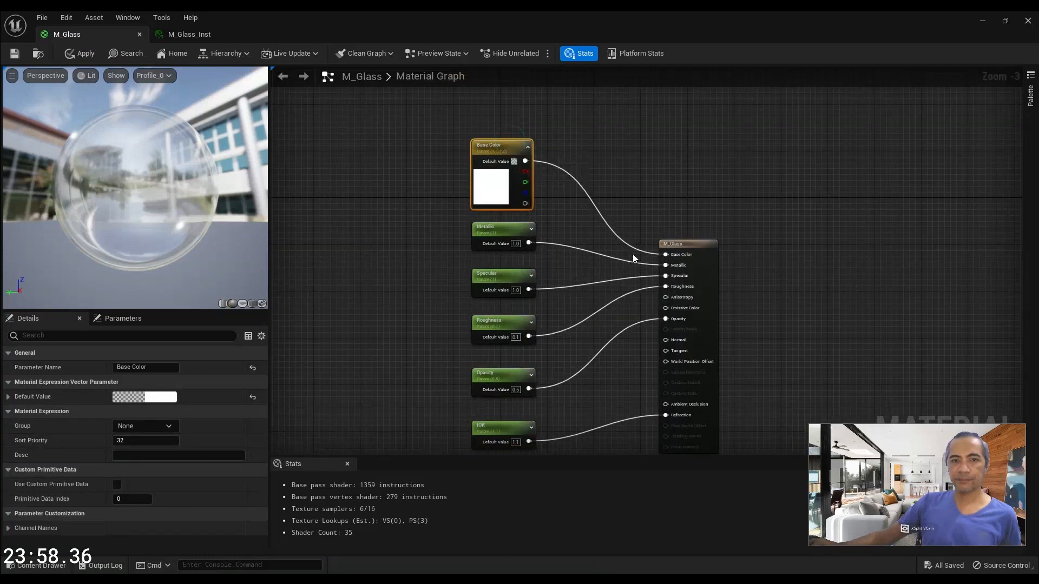
Review the parameter nodes feeding M_Glass, from Base Color to IOR, and return to the M_Glass_Inst editor.
right_click_drag(632, 254, 626, 197)
right_click_drag(502, 161, 499, 224)
scroll(468, 140, "up", 3)
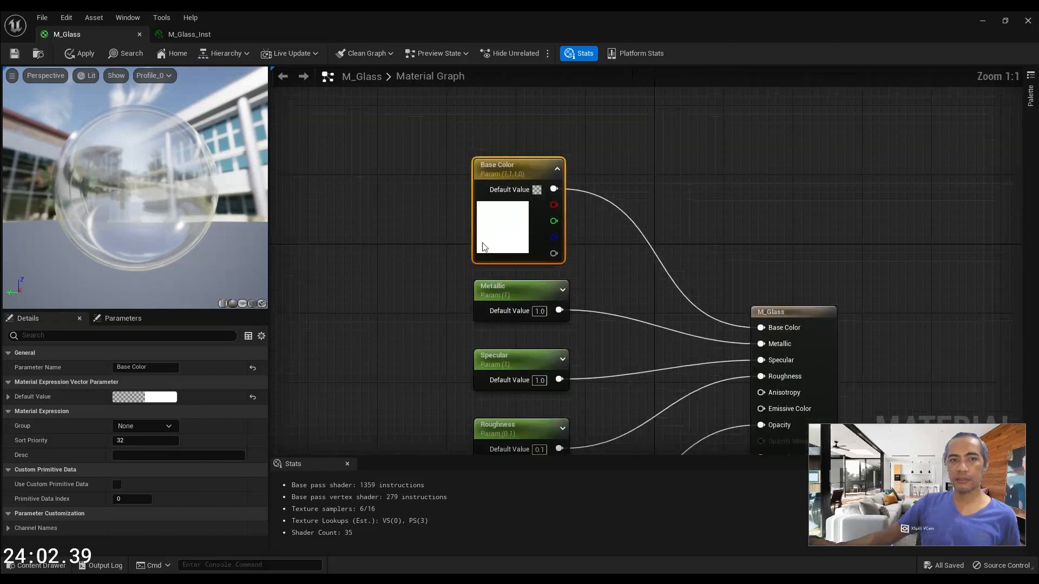
right_click_drag(415, 180, 419, 203)
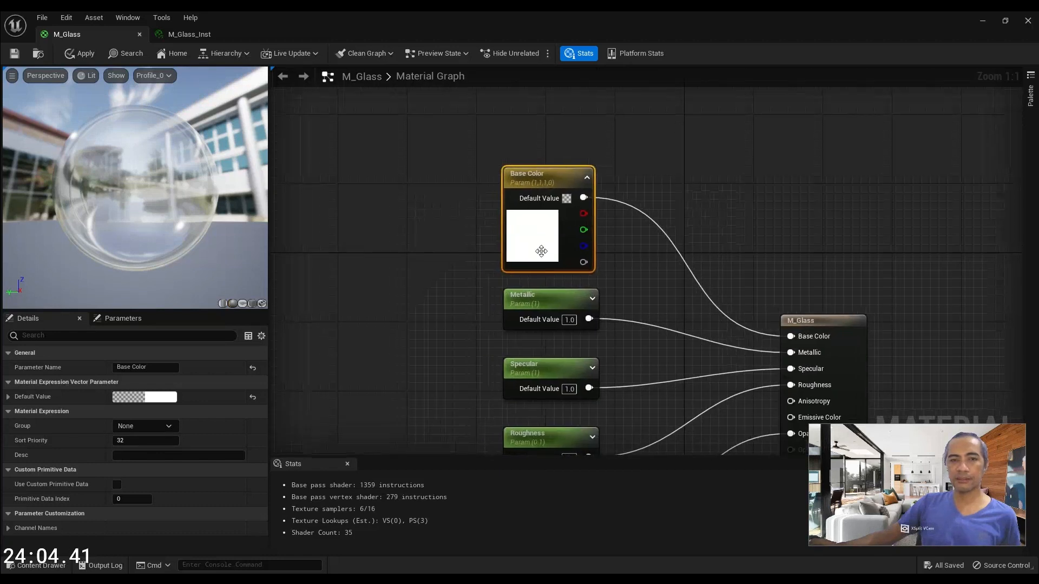
left_click(549, 292)
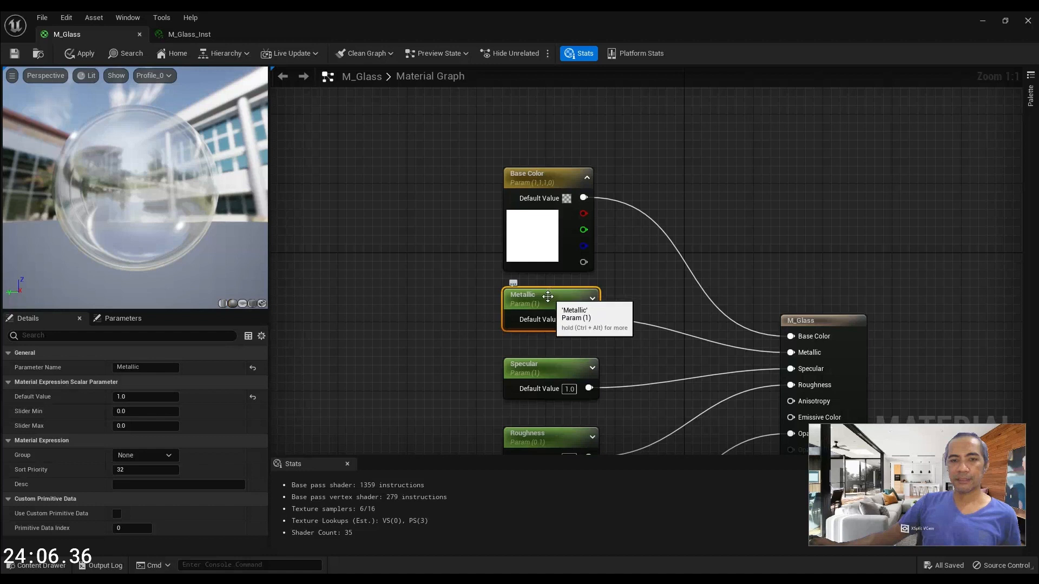
right_click(547, 295)
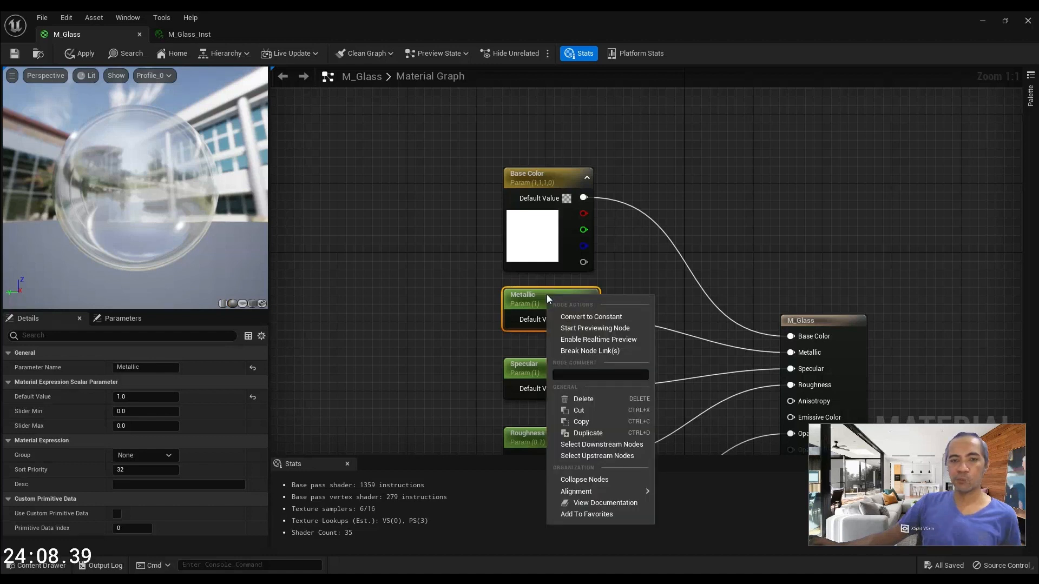
left_click(343, 283)
right_click_drag(415, 328, 372, 206)
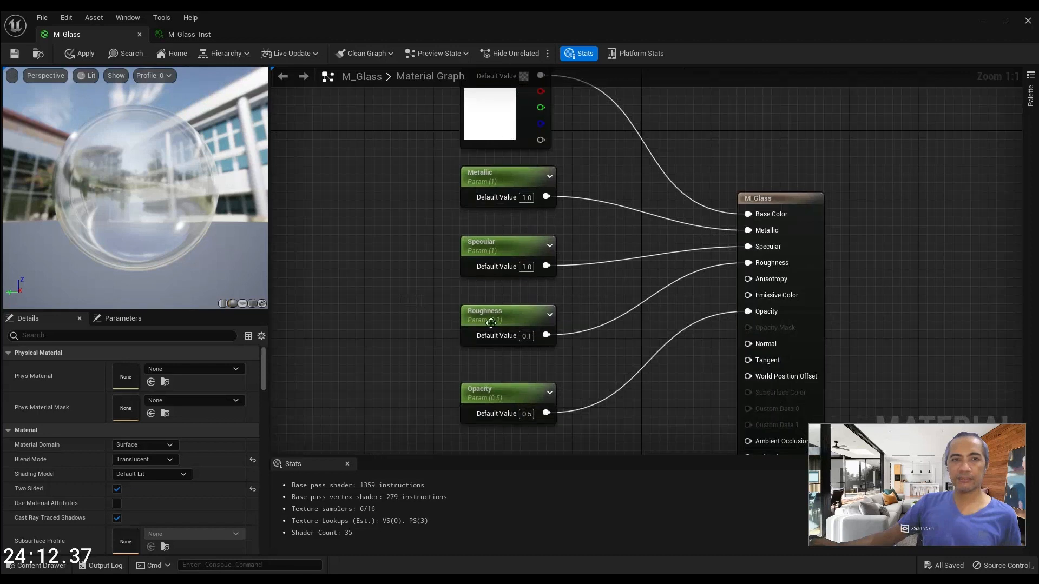
scroll(463, 361, "down", 3)
right_click_drag(413, 328, 411, 292)
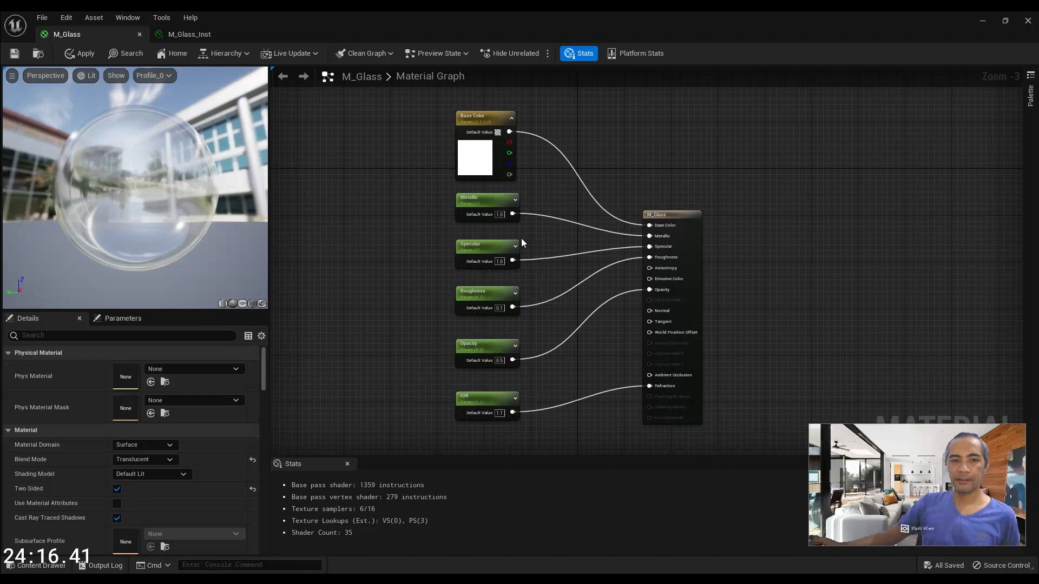
scroll(474, 310, "up", 3)
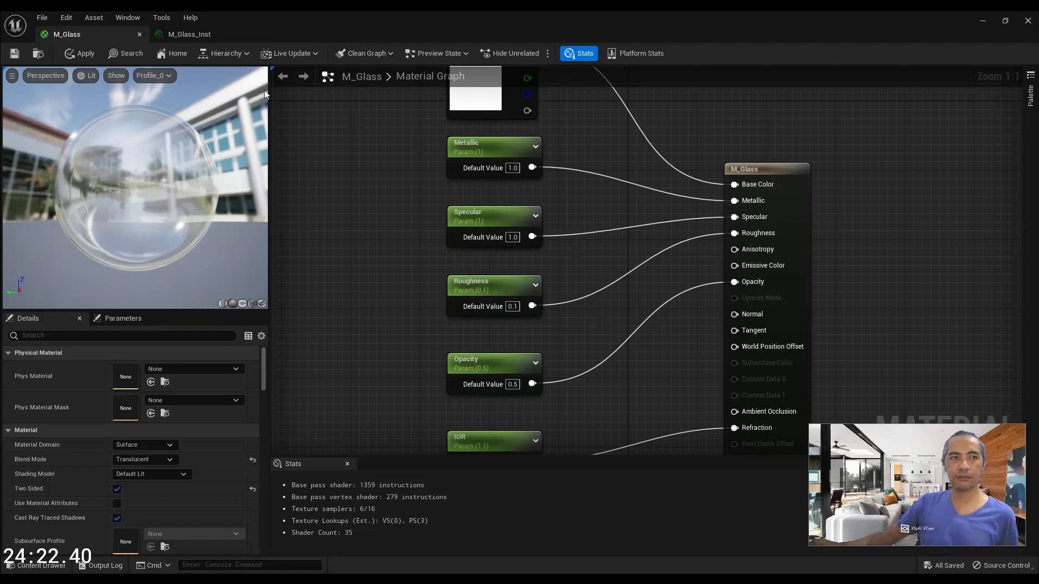
left_click(196, 36)
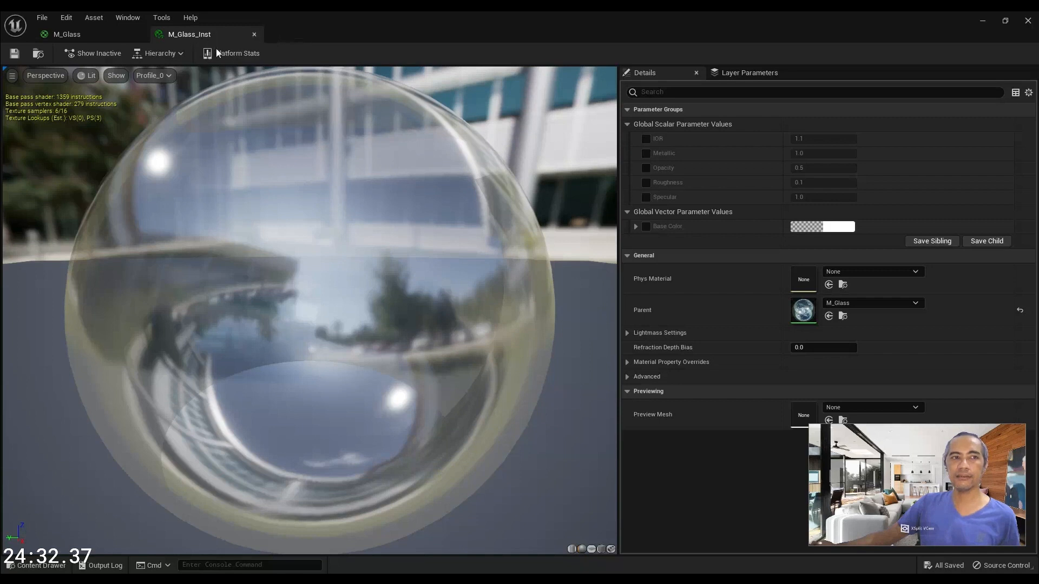
Restore the M_Glass_Inst editor to a smaller window and place a Sphere shape on the ground outside the room.
left_click(1004, 22)
left_click_drag(514, 108, 739, 217)
right_click_drag(378, 130, 400, 152)
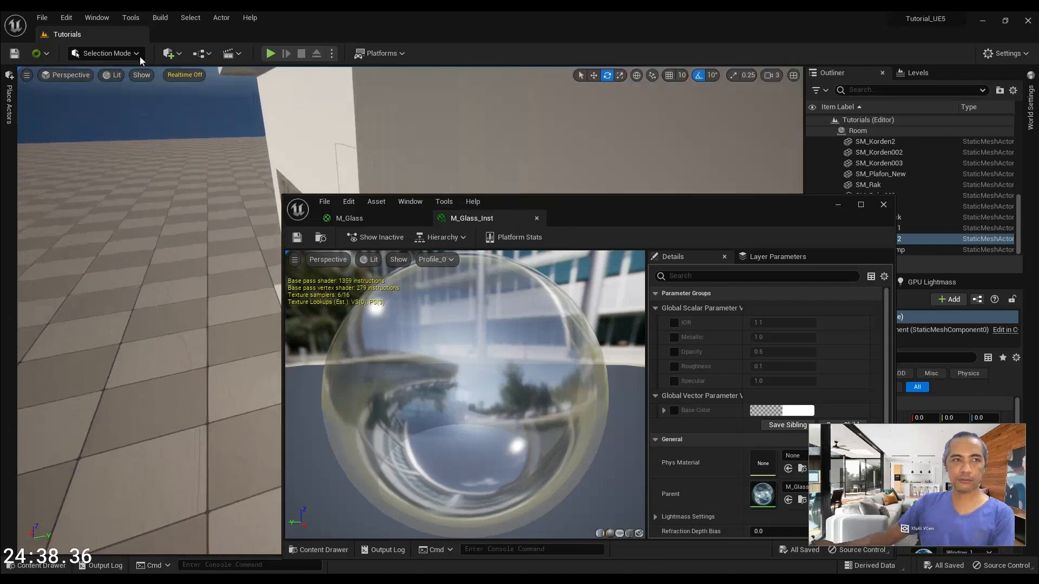
left_click(179, 55)
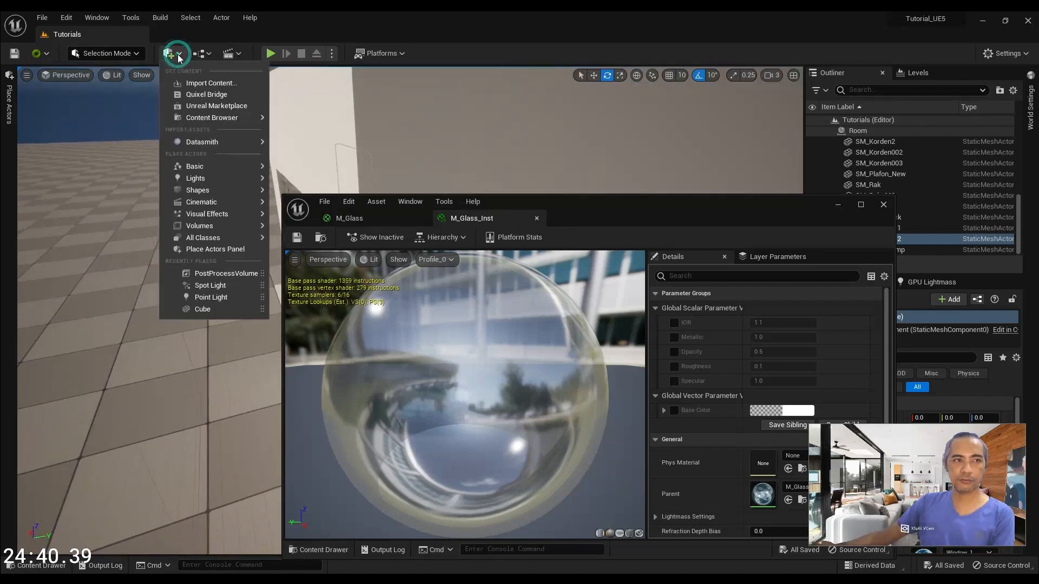
mouse_move(236, 195)
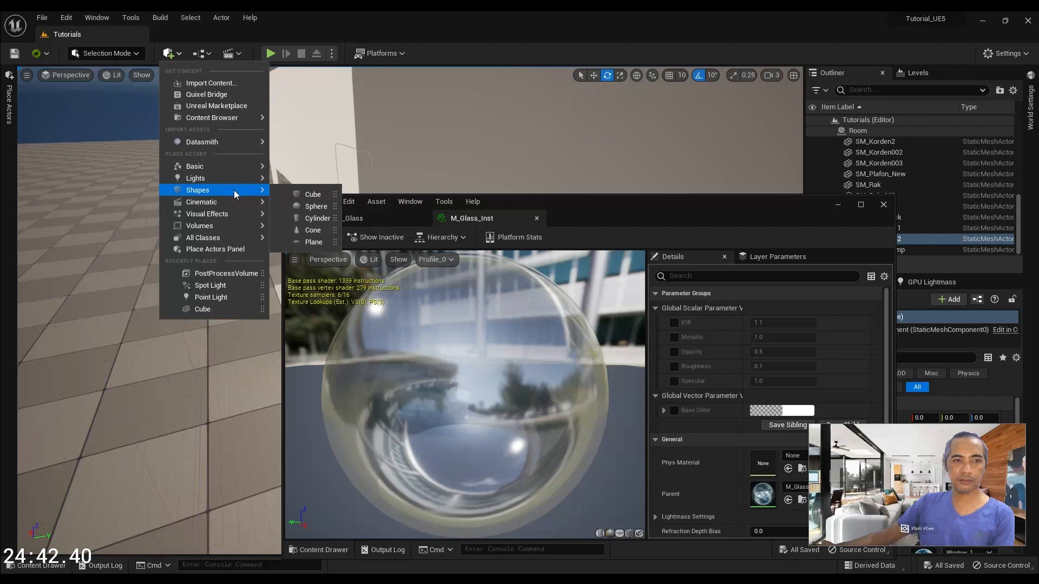
left_click_drag(312, 209, 154, 332)
Raise the sphere above the ground beside the building's front windows and minimize the M_Glass_Inst editor.
right_click_drag(157, 302, 74, 348)
key("w")
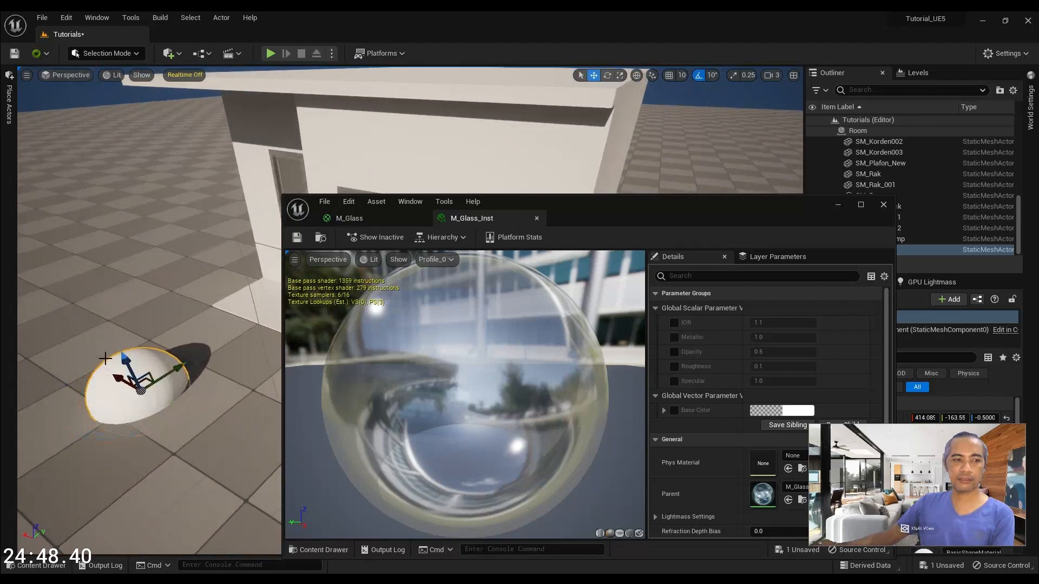
left_click_drag(124, 359, 68, 246)
left_click_drag(125, 271, 248, 222)
left_click_drag(501, 203, 338, 306)
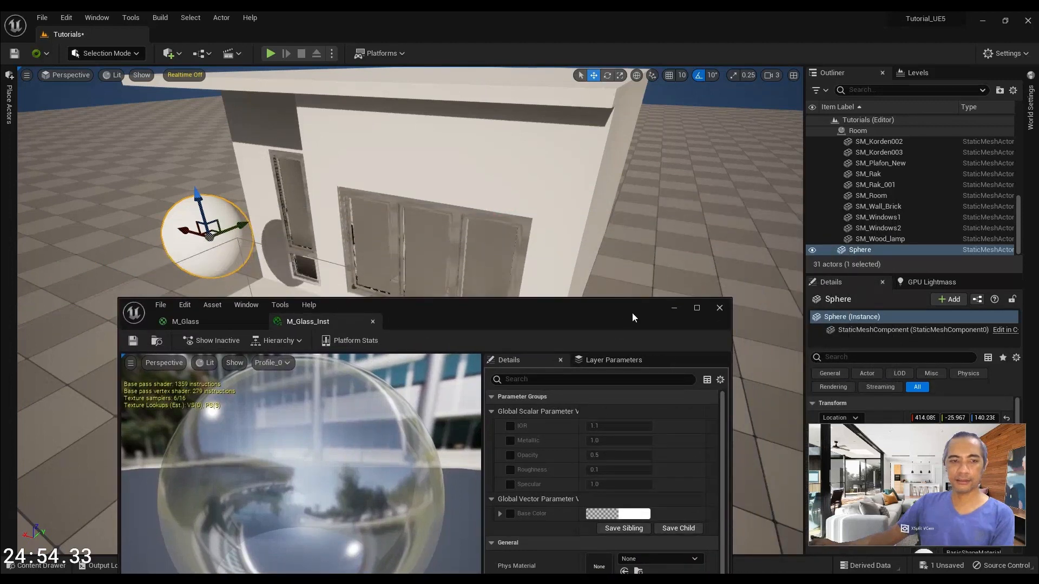
left_click(674, 308)
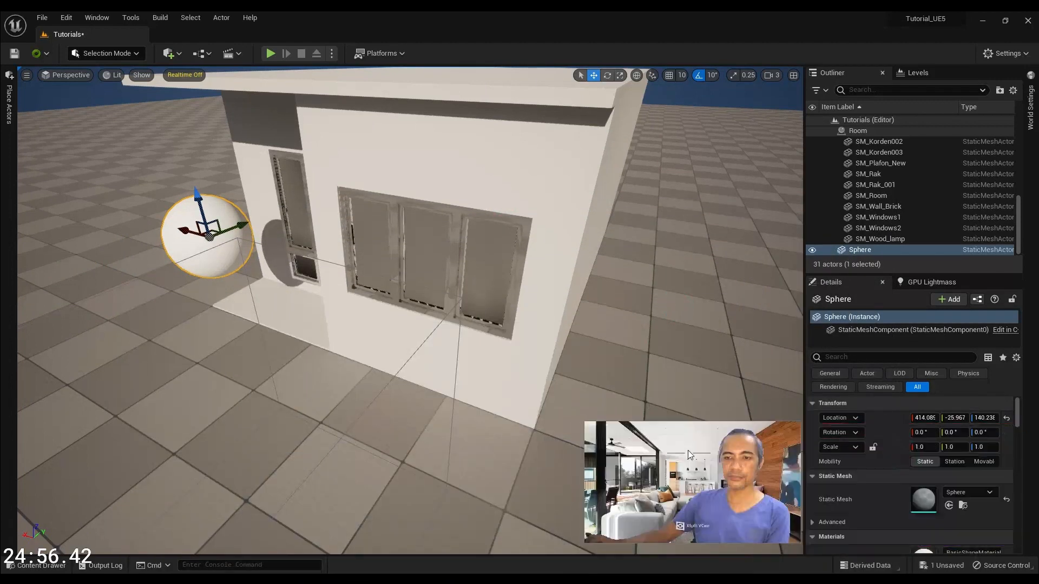
Bring the sphere's Element 0 material slot into view and shorten the Content Drawer showing the Materials folder.
scroll(888, 509, "down", 3)
scroll(915, 464, "up", 3)
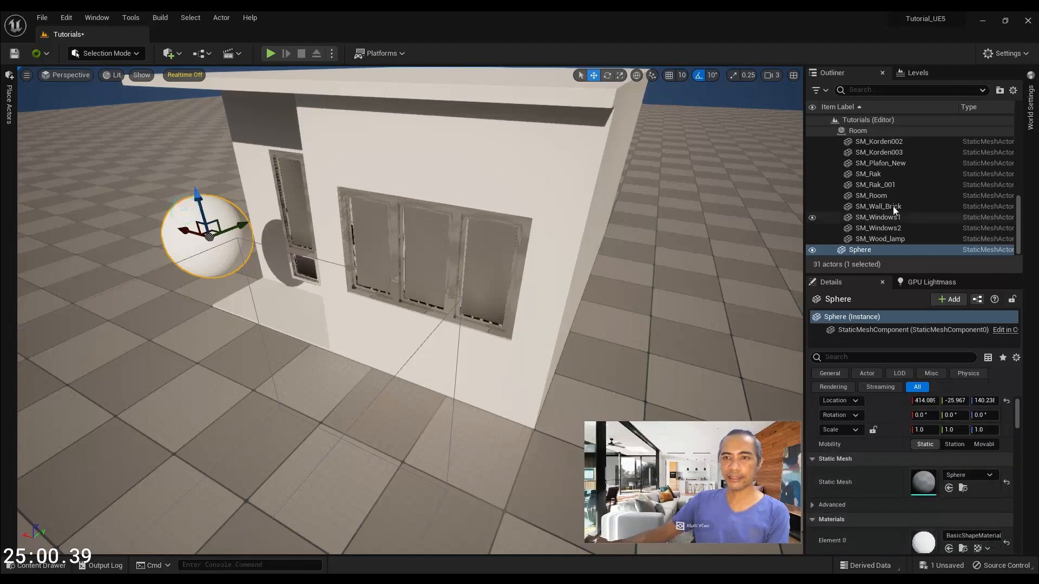
scroll(939, 499, "up", 1)
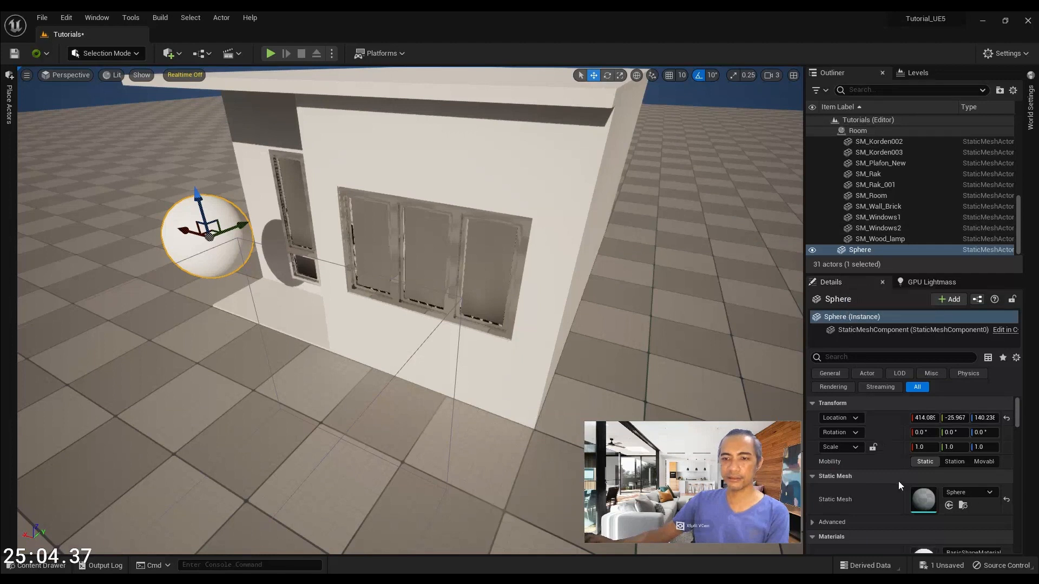
scroll(899, 482, "down", 2)
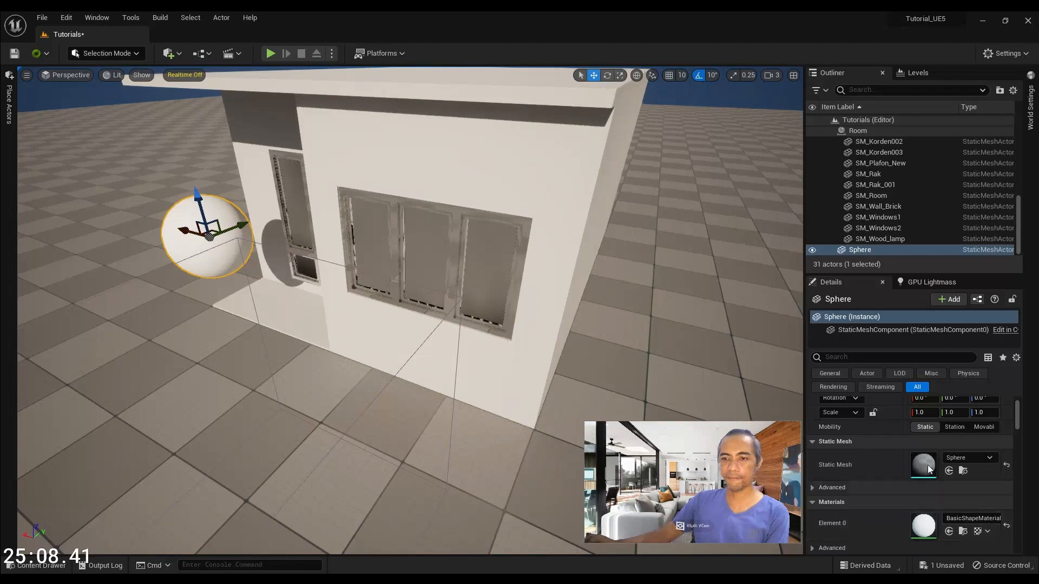
scroll(922, 468, "down", 3)
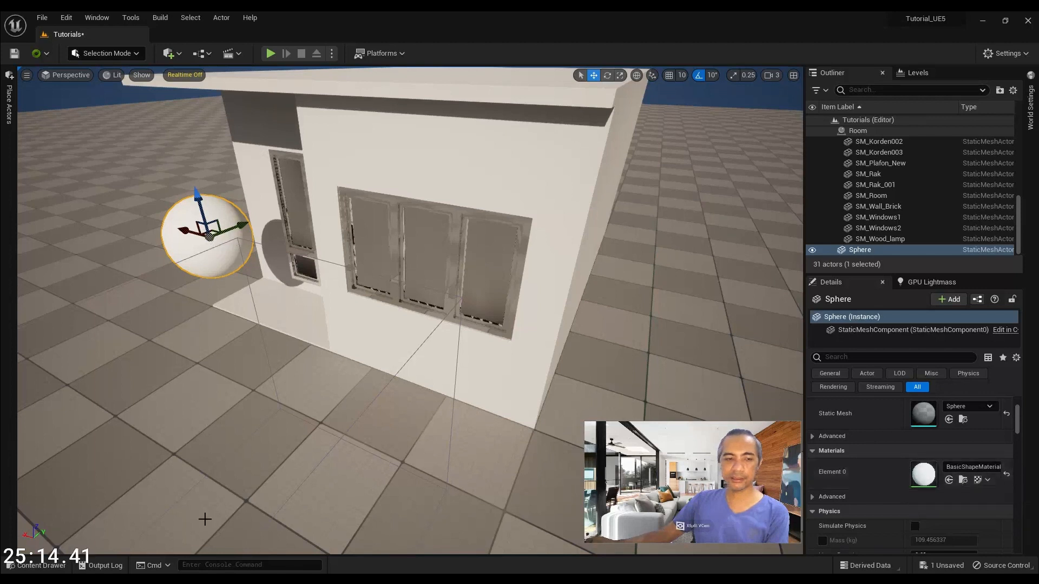
left_click(23, 566)
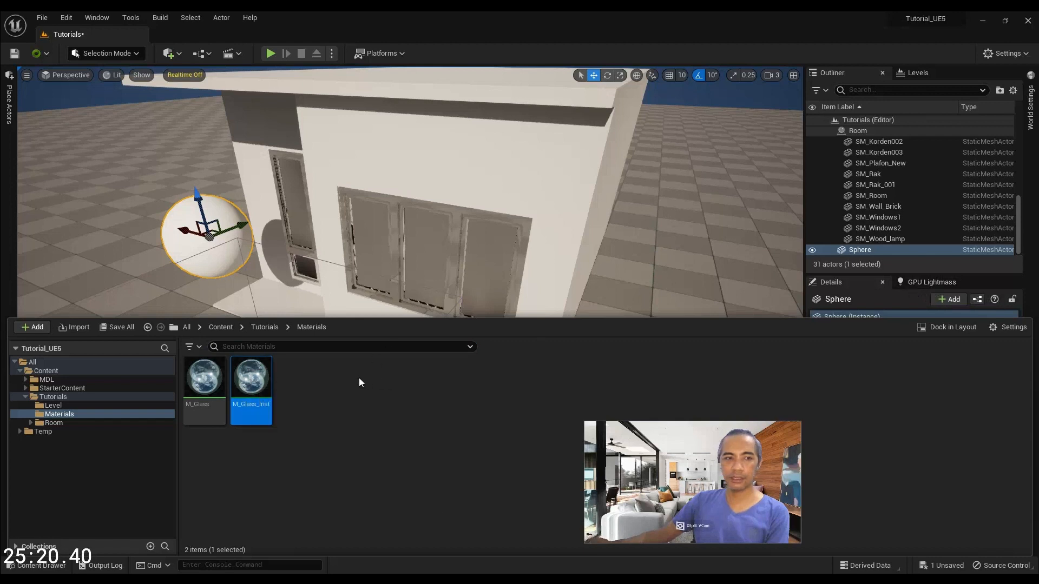
scroll(756, 280, "down", 5)
left_click_drag(882, 319, 889, 433)
scroll(891, 401, "down", 2)
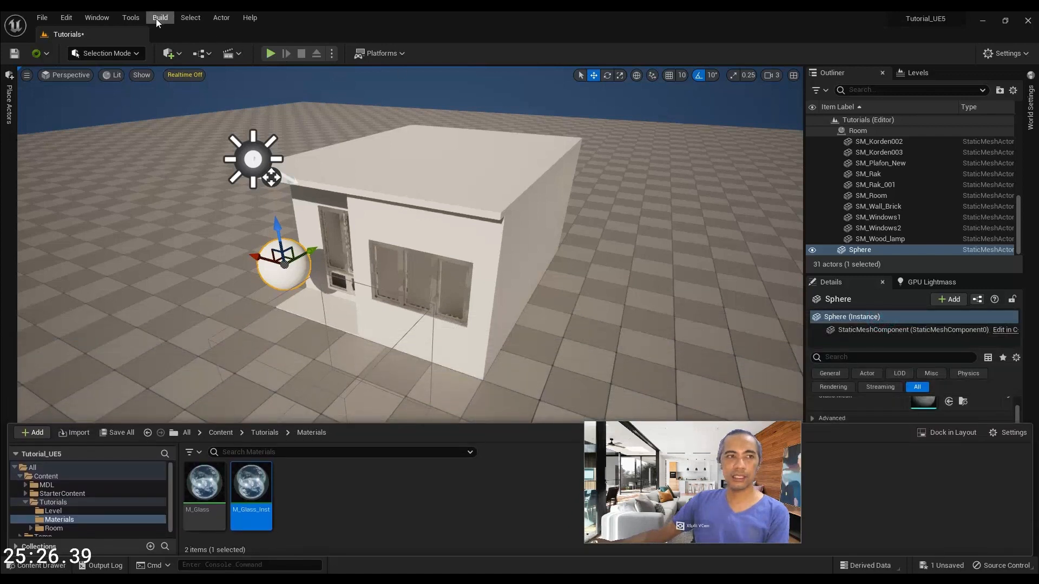
Open a second Details panel for the sphere and place it floating over the level viewport.
left_click(67, 18)
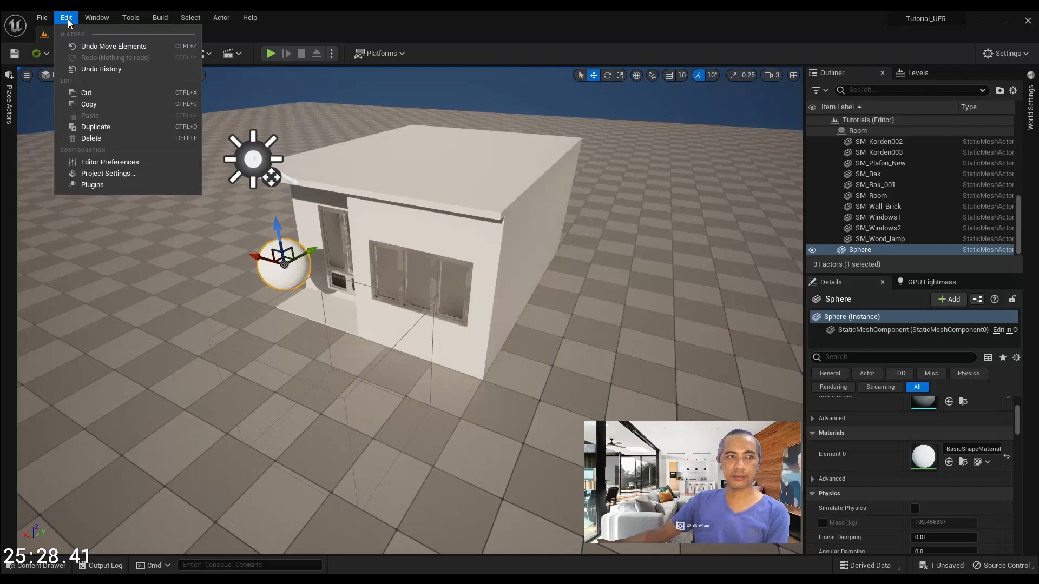
mouse_move(97, 17)
mouse_move(144, 76)
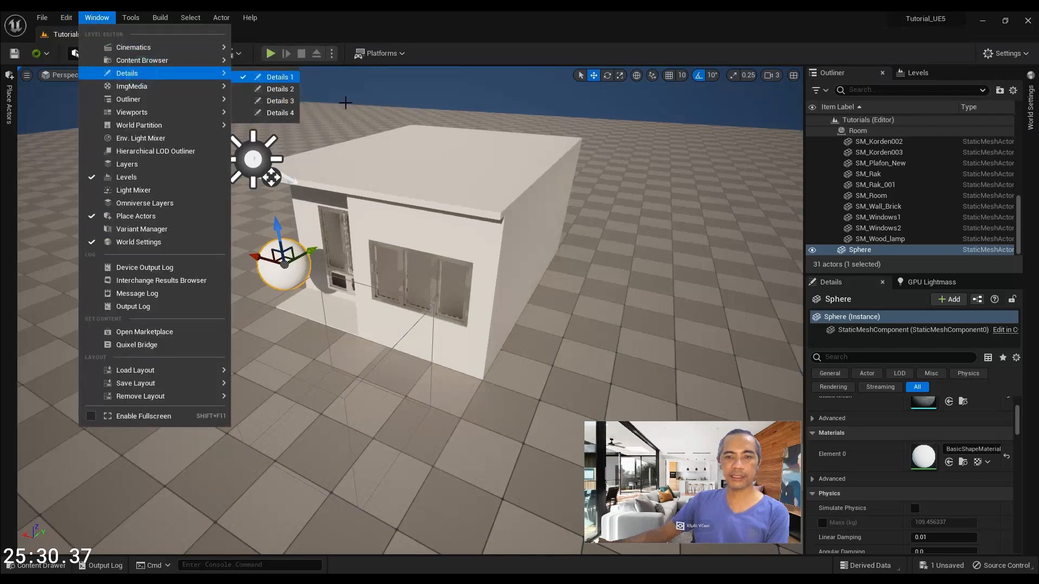
left_click(276, 89)
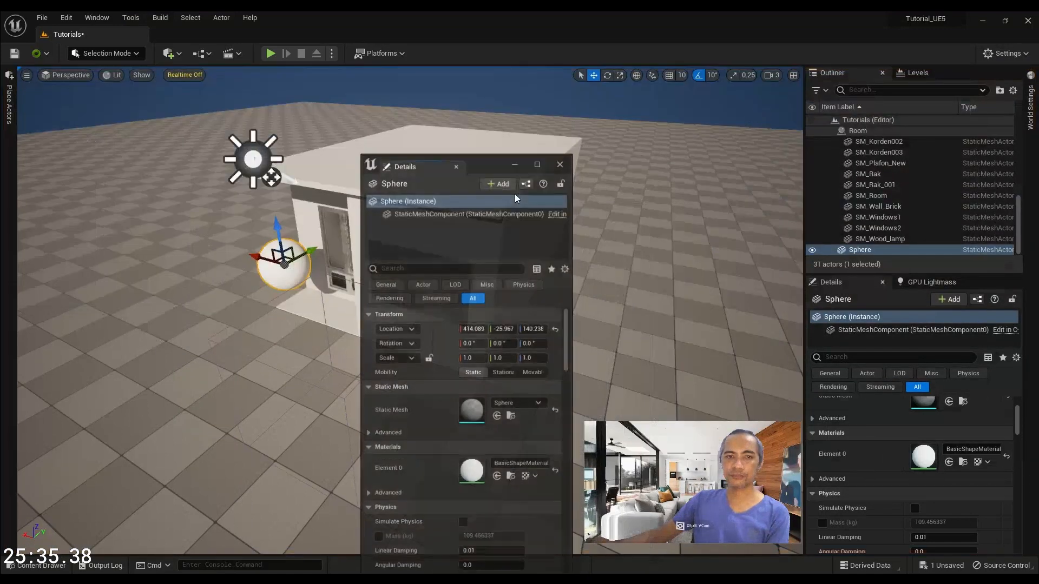
left_click_drag(486, 164, 536, 80)
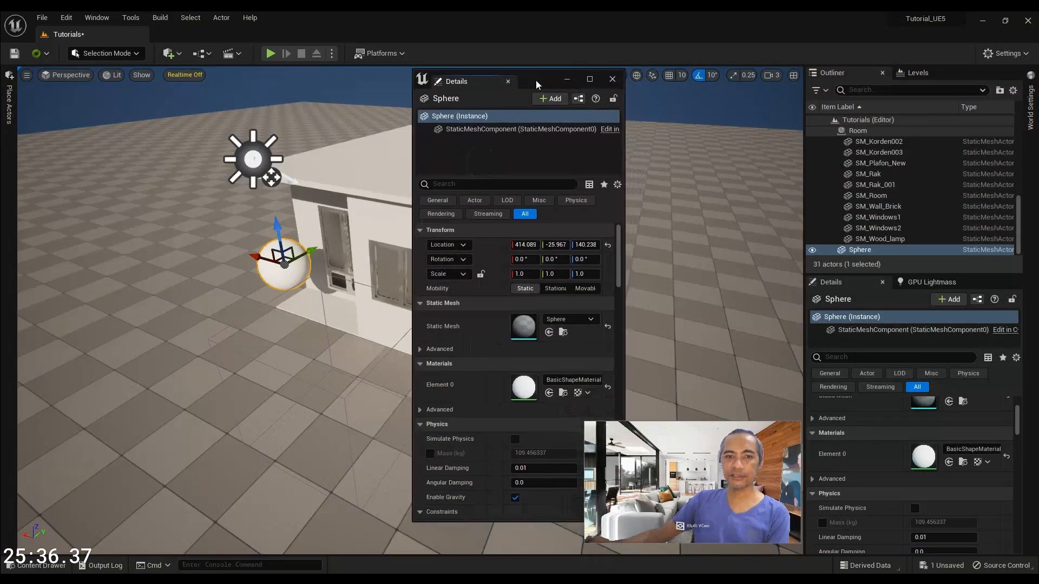
Assign M_Glass_Inst from the Materials folder to the sphere's Element 0 material slot.
left_click(38, 565)
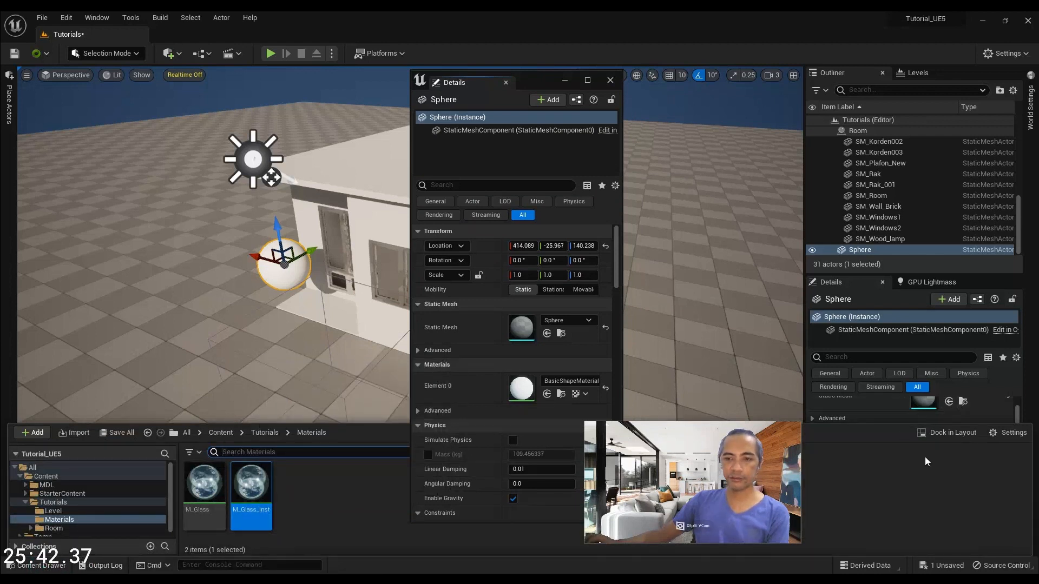
left_click_drag(280, 473, 551, 397)
left_click_drag(251, 482, 325, 270)
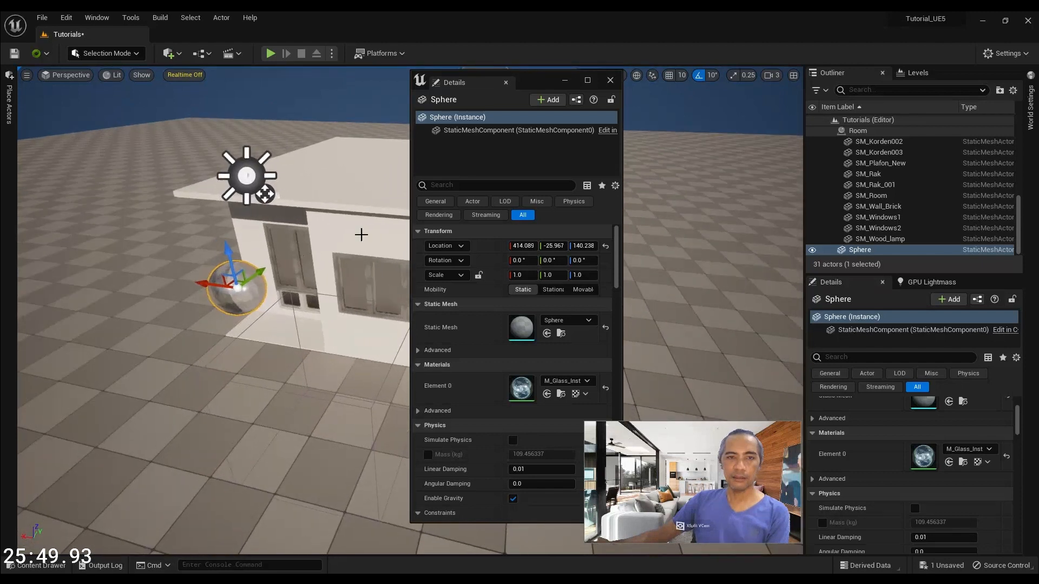
Minimize the floating Details panel and examine the glass sphere up close from several angles beside the windows.
left_click(566, 83)
right_click_drag(433, 238, 492, 260)
mouse_move(232, 281)
right_mouse_down()
mouse_move(220, 265)
mouse_move(232, 281)
right_mouse_up()
left_click_drag(257, 305, 341, 303)
right_click_drag(341, 303, 417, 305)
left_click_drag(241, 318, 191, 298)
right_click_drag(191, 299, 242, 283)
key("w")
key("s")
key("d")
key("w")
key("a")
key("a")
key("s")
key("a")
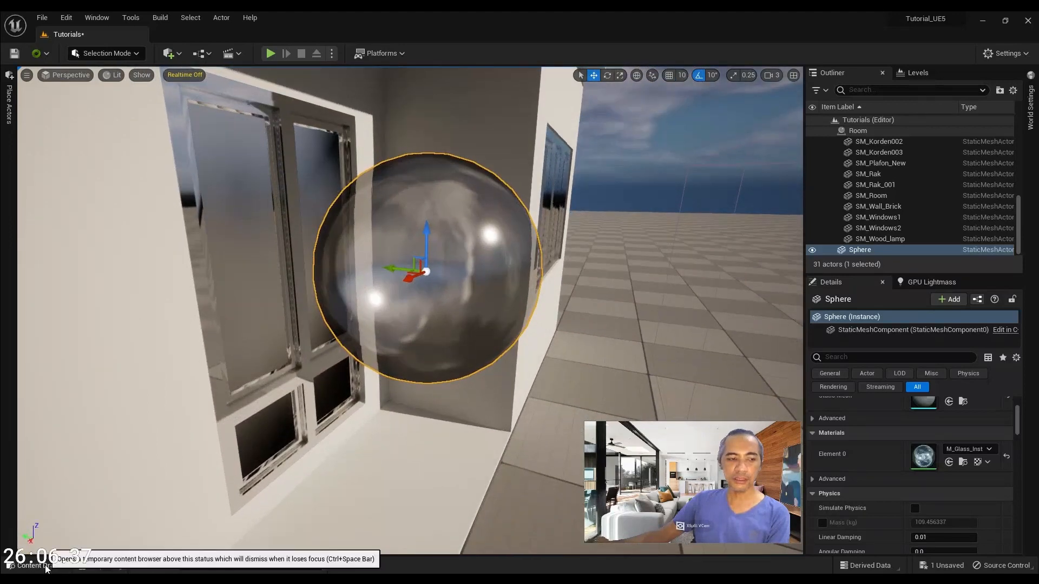
Open the M_Glass_Inst material instance from the Materials folder and place its editor window over the lower viewport.
left_click(54, 566)
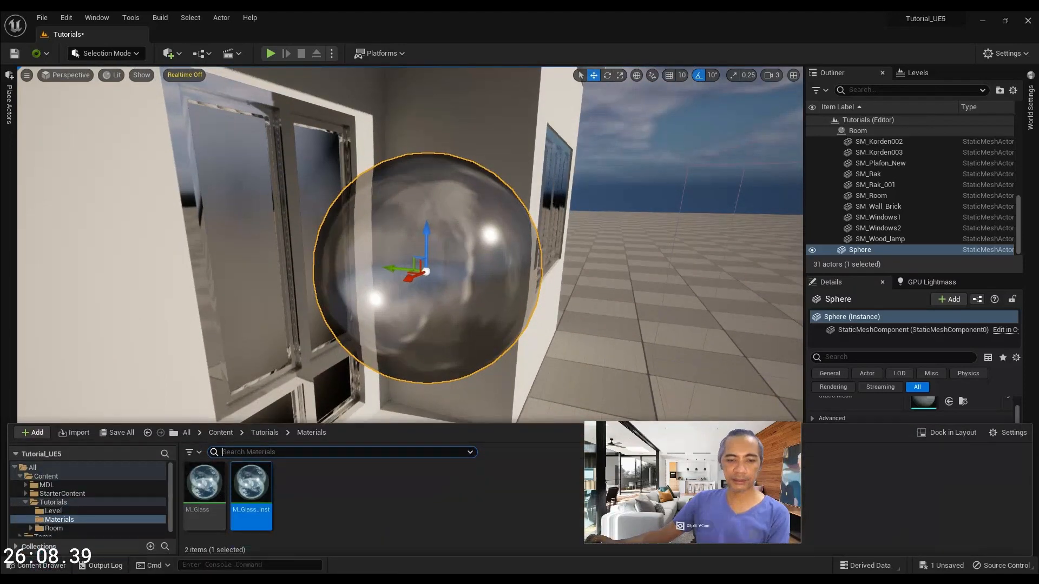
left_click(515, 551)
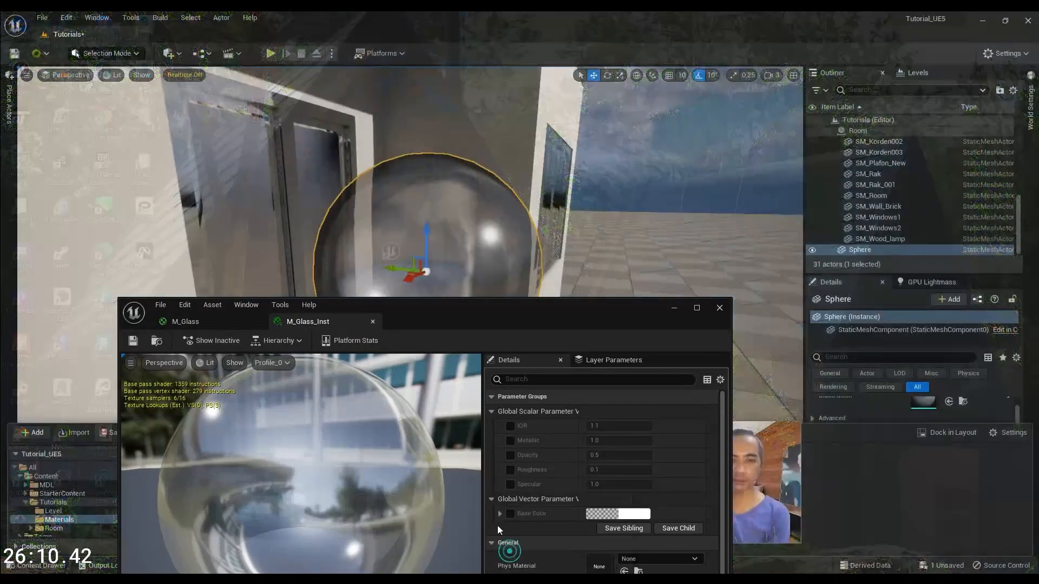
left_click_drag(430, 310, 267, 306)
Enable the IOR, Metallic, Opacity, Roughness, Specular and Base Color overrides in M_Glass_Inst and move its window clear of the sphere.
left_click(357, 420)
left_click(358, 433)
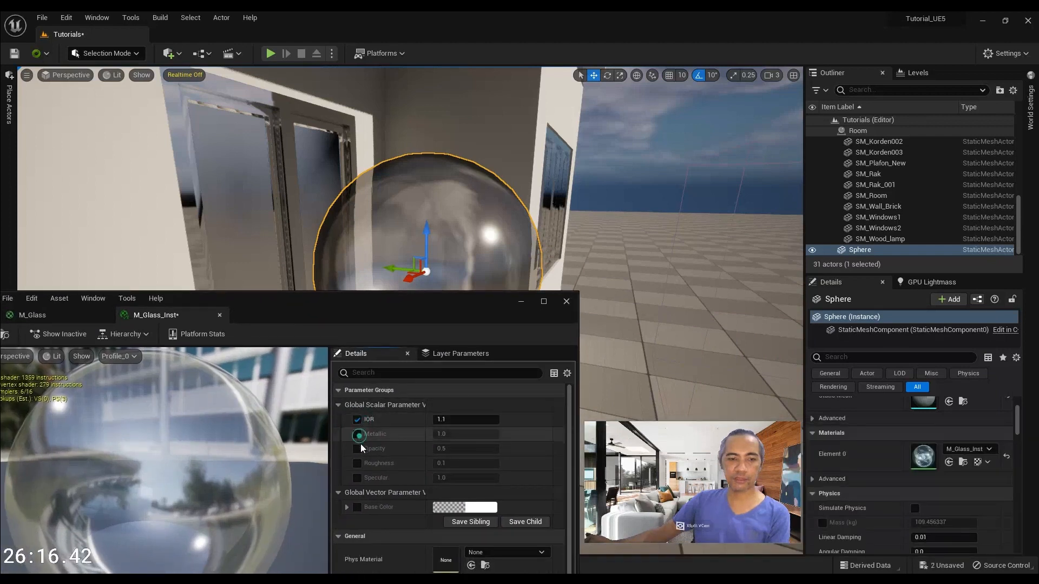
left_click(357, 449)
left_click(358, 463)
left_click(358, 478)
left_click(358, 507)
left_click_drag(417, 307, 416, 374)
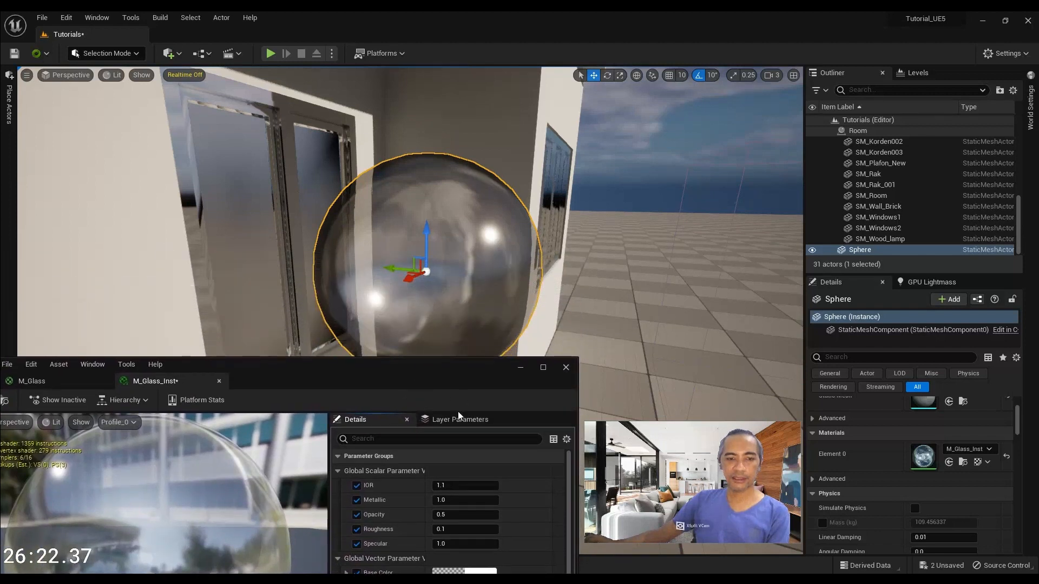
Try IOR values of 1 and 1.2 in M_Glass_Inst and view the refraction on the sphere.
left_click(454, 486)
type("1")
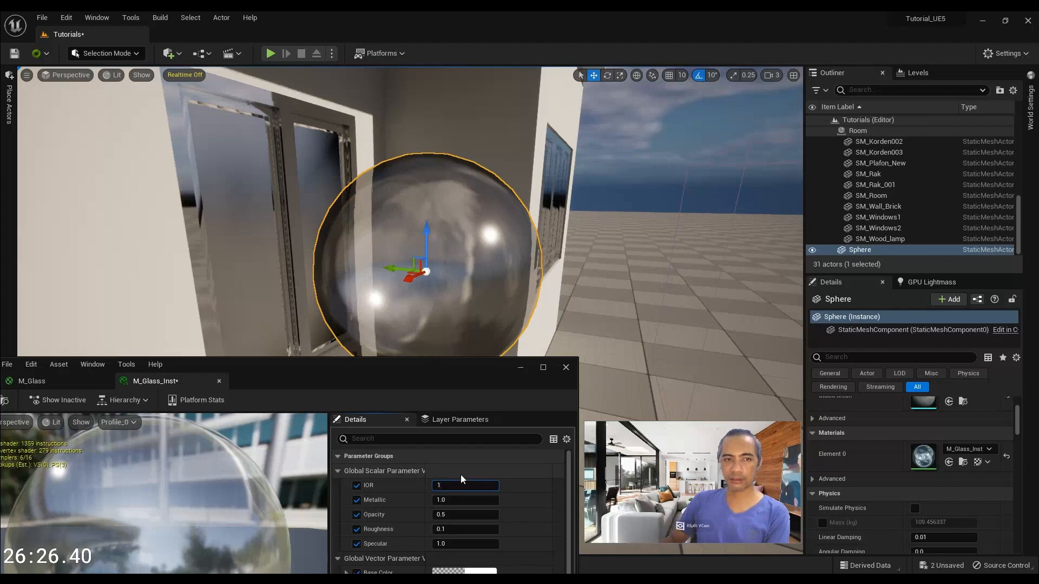
key("Return")
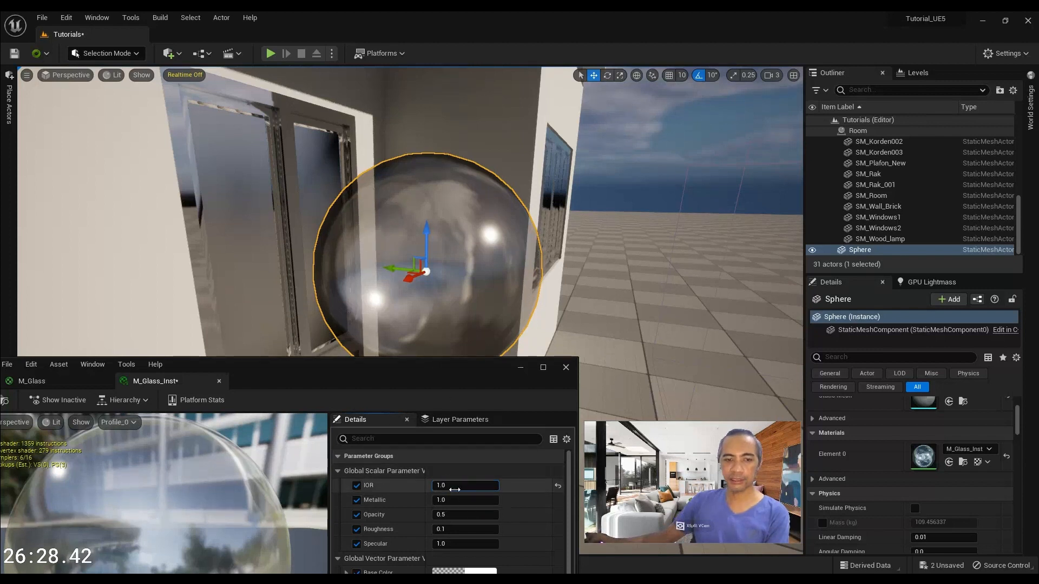
type("1")
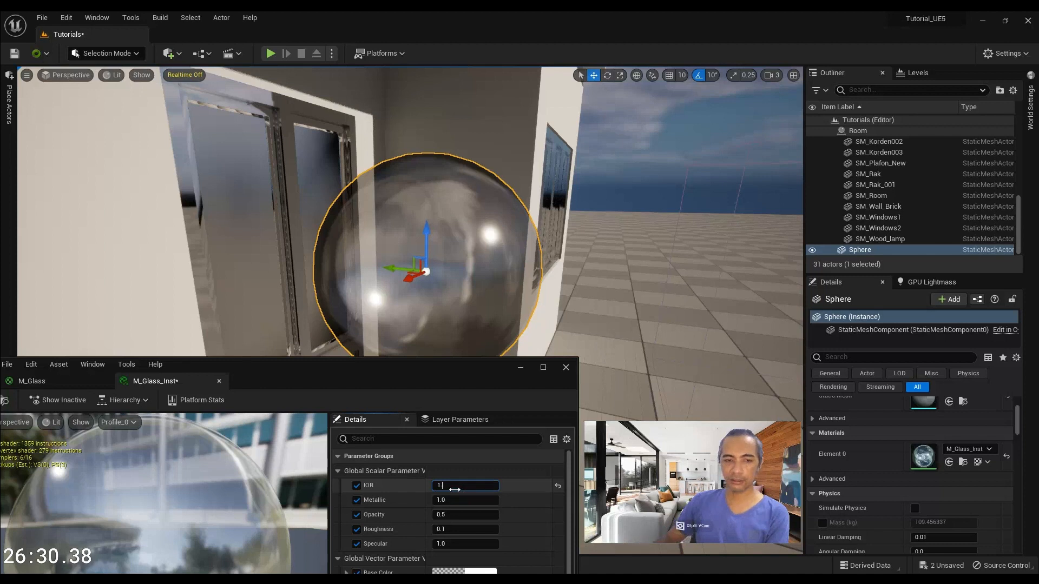
type(".2")
key("Return")
mouse_move(387, 285)
right_mouse_down()
mouse_move(333, 283)
mouse_move(379, 284)
right_mouse_up()
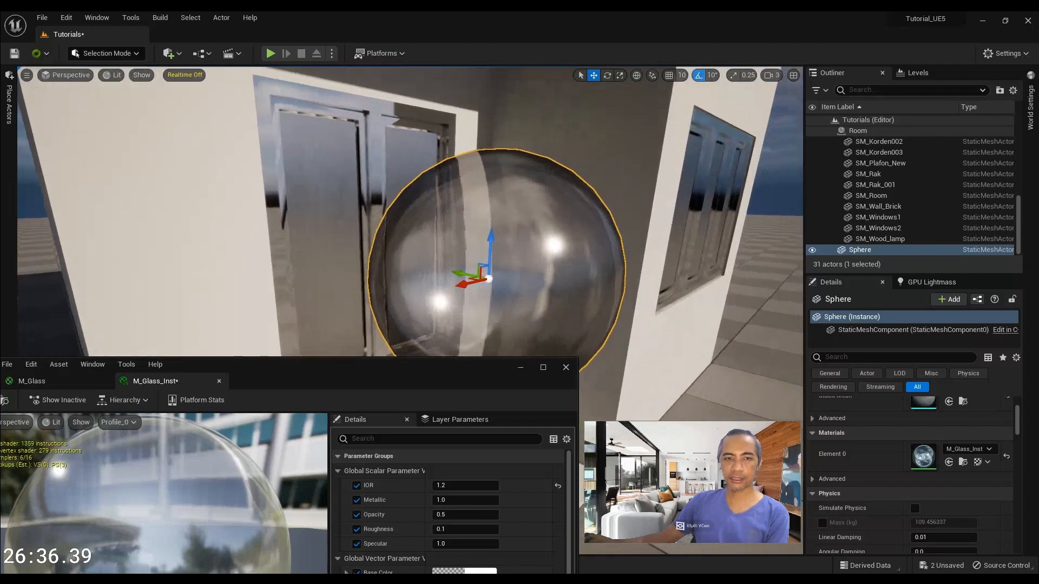
Compare IOR 1 with IOR 1.2 again while viewing the sphere in front of the window.
left_click(461, 484)
type("1")
key("Return")
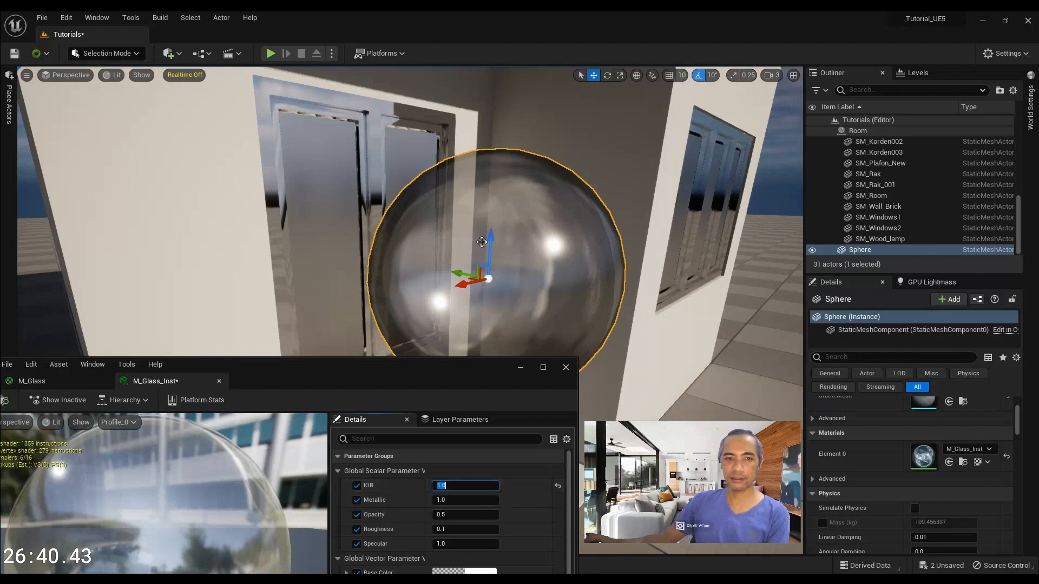
right_click_drag(482, 183, 449, 201)
left_click(468, 485)
key("Return")
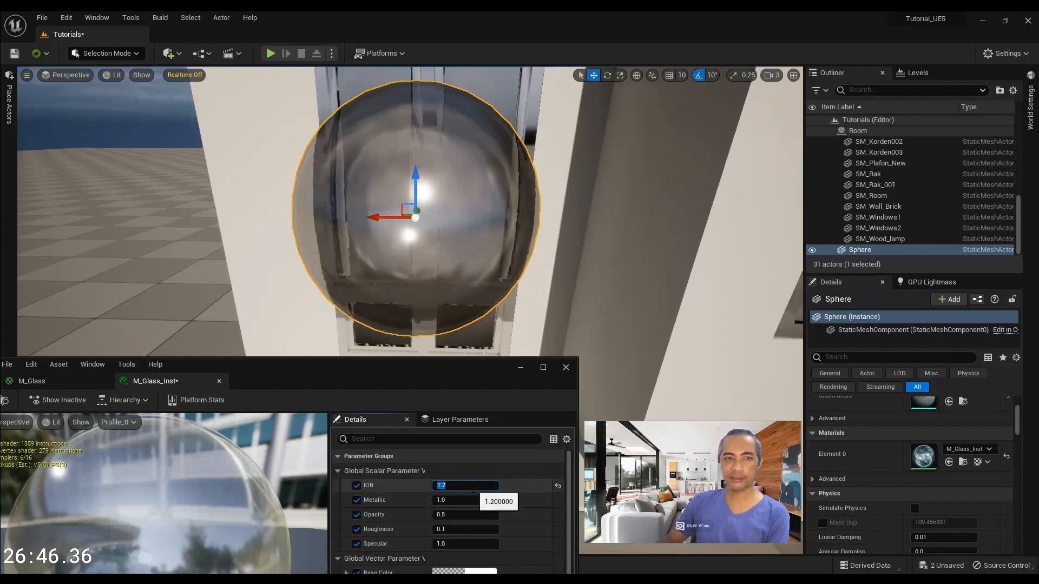
mouse_move(353, 229)
right_mouse_down()
mouse_move(373, 246)
mouse_move(400, 246)
mouse_move(355, 246)
right_mouse_up()
Set the IOR of M_Glass_Inst to 1.
left_click(456, 486)
type("1")
key("Return")
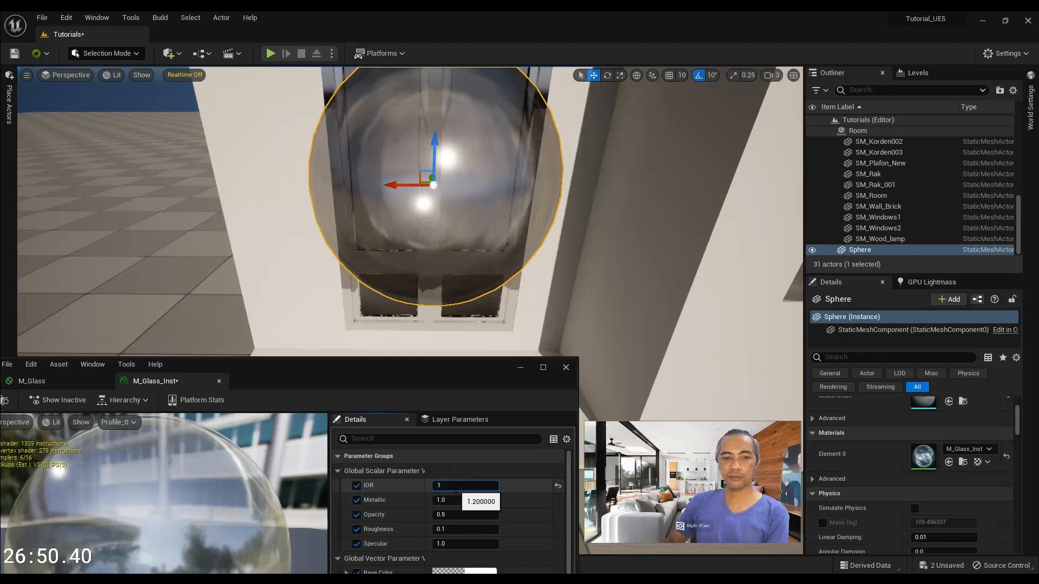
Try a Metallic value of 0 in M_Glass_Inst and settle on 0.5.
left_click(461, 496)
type("0")
key("Return")
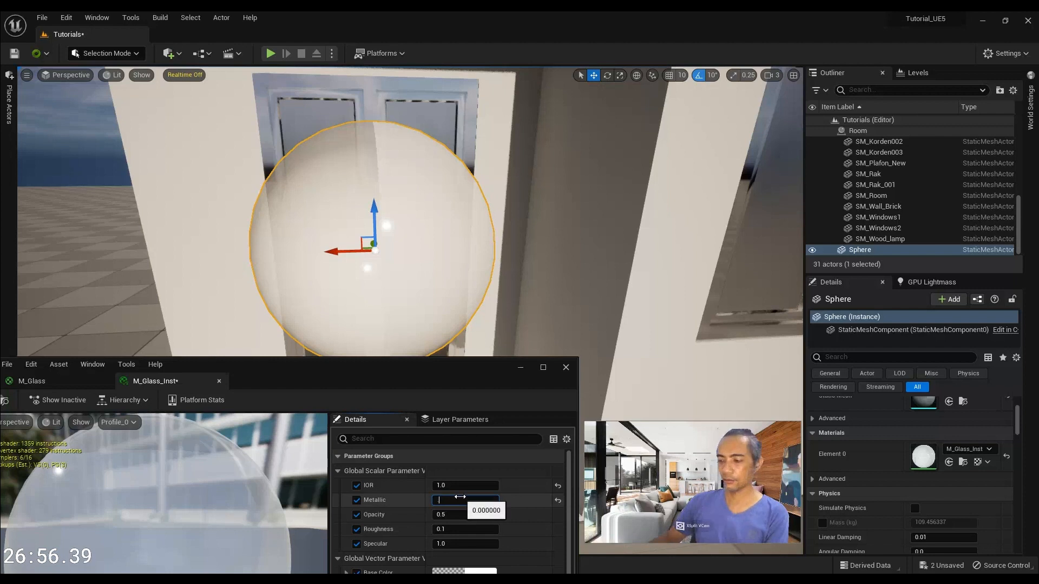
type("0.5")
key("Return")
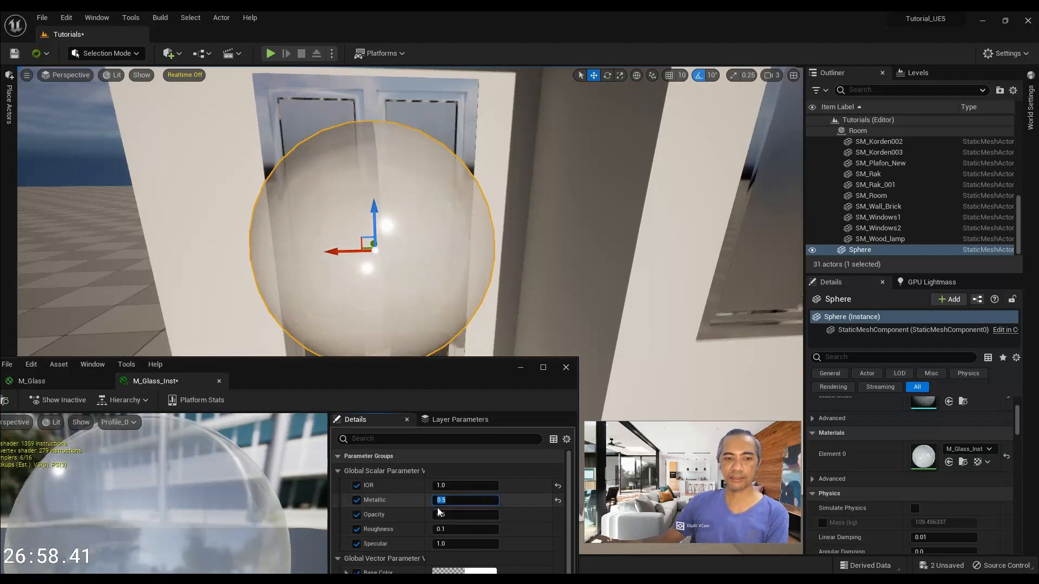
Try an Opacity of 1 in M_Glass_Inst and look at the sphere from another angle.
left_click(455, 515)
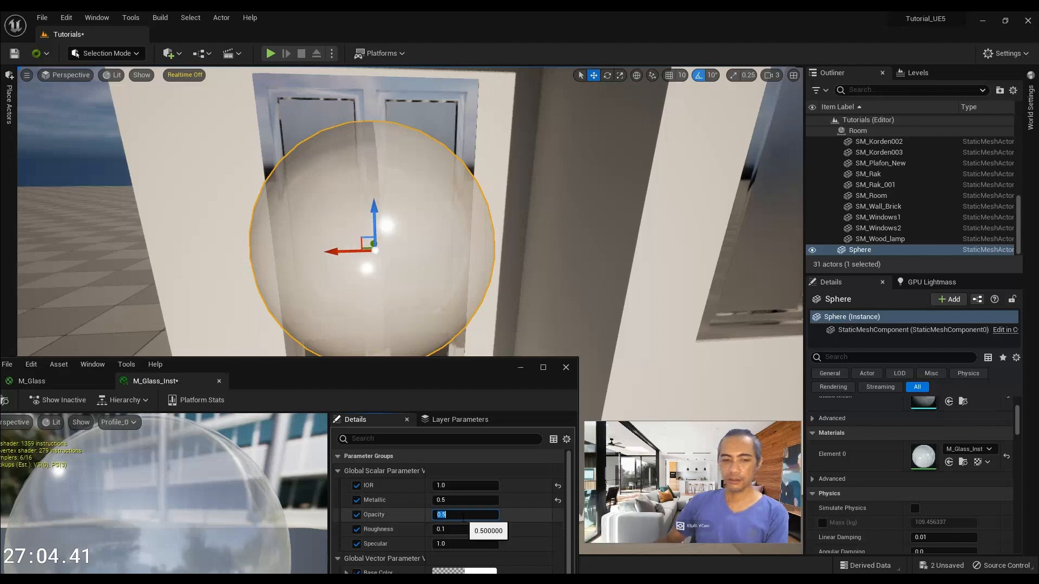
key("Return")
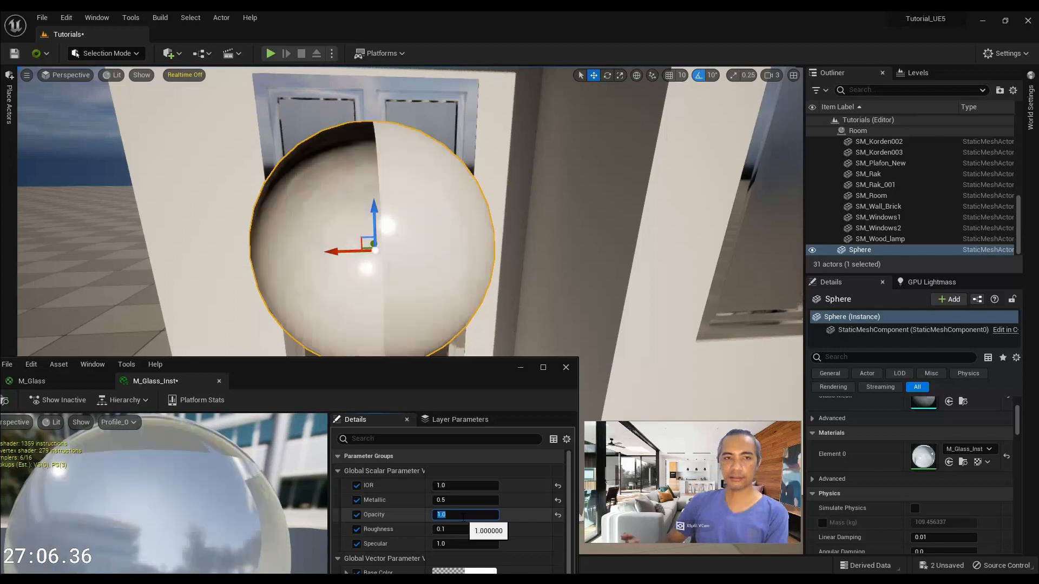
key("a")
right_click_drag(358, 265, 331, 283)
key("d")
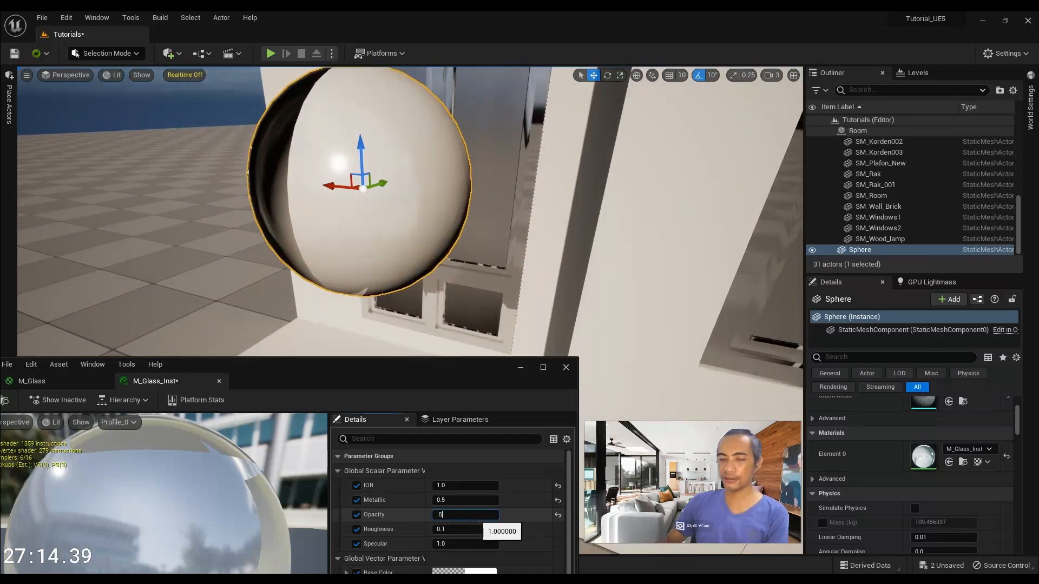
Try an Opacity of 0.5, settle on 0.1, and view the sphere against the windows.
key("Return")
type(".")
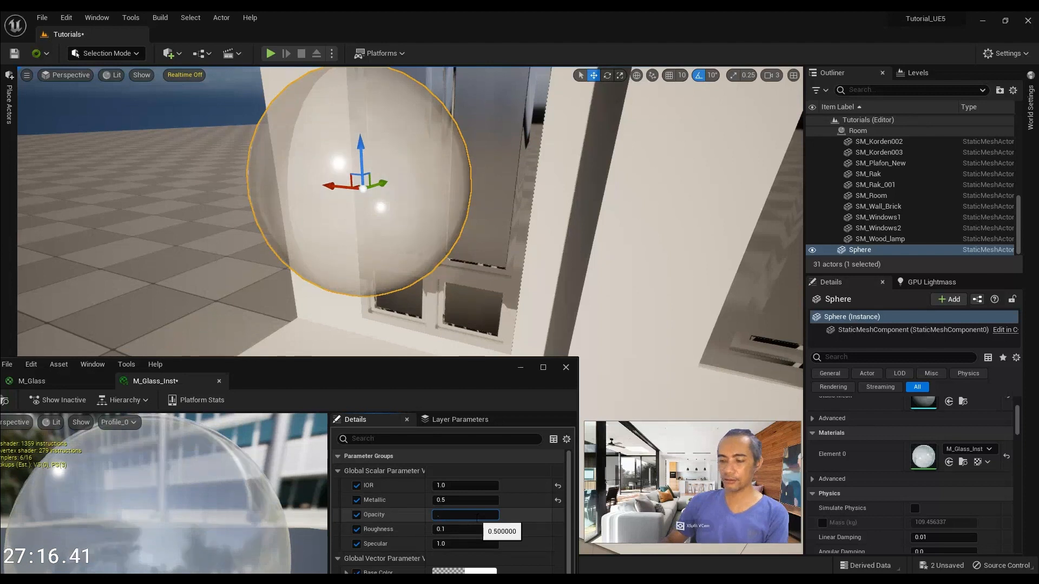
type("1")
key("Return")
key("a")
right_click_drag(266, 247, 441, 241)
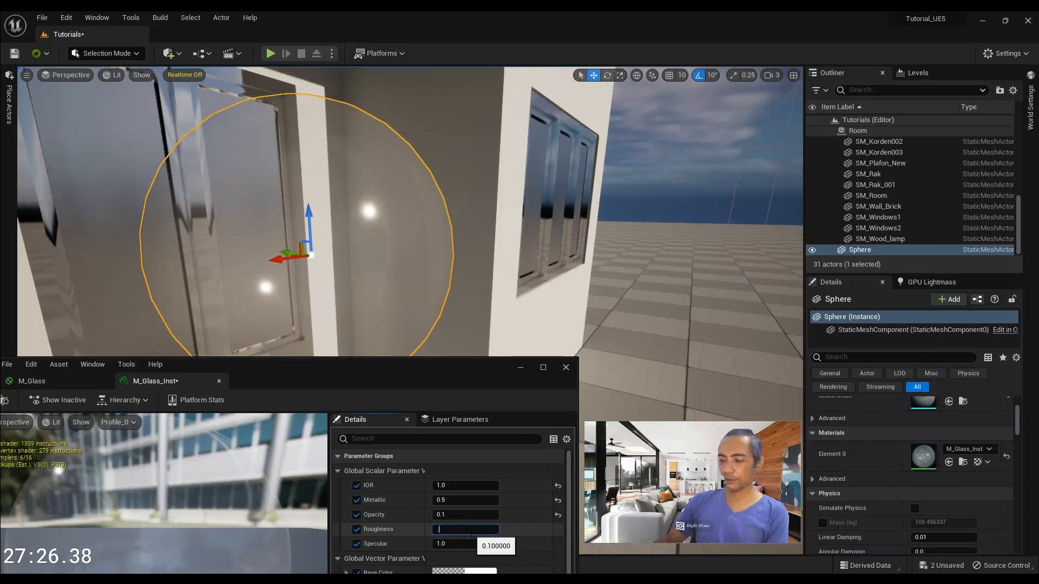
Try a Roughness of 0.3 in M_Glass_Inst, check the sphere's highlights, and leave Specular at 1.0.
key("Return")
mouse_move(377, 217)
right_mouse_down()
mouse_move(368, 214)
mouse_move(379, 217)
right_mouse_up()
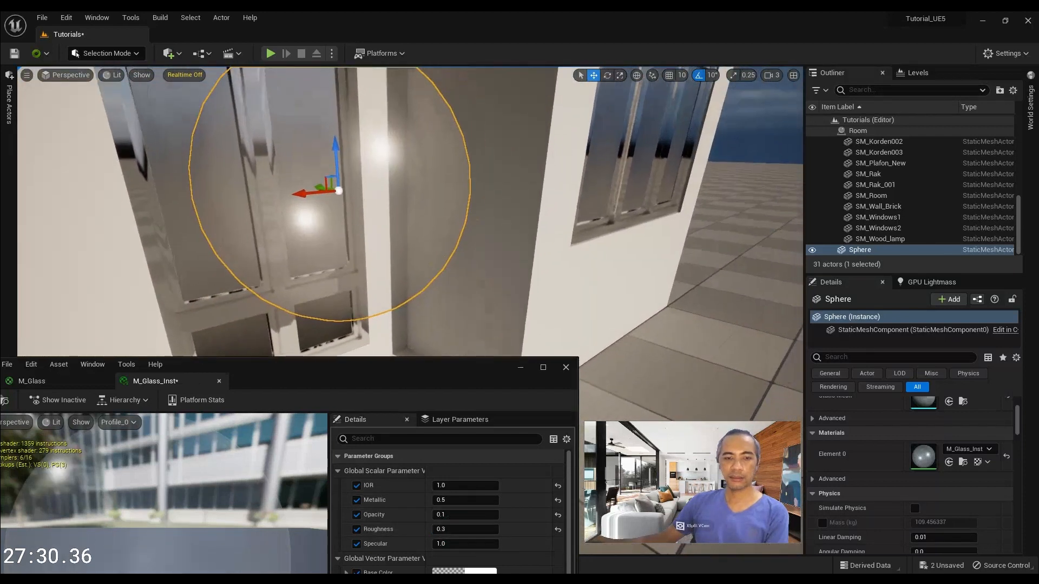
left_click_drag(465, 547, 428, 546)
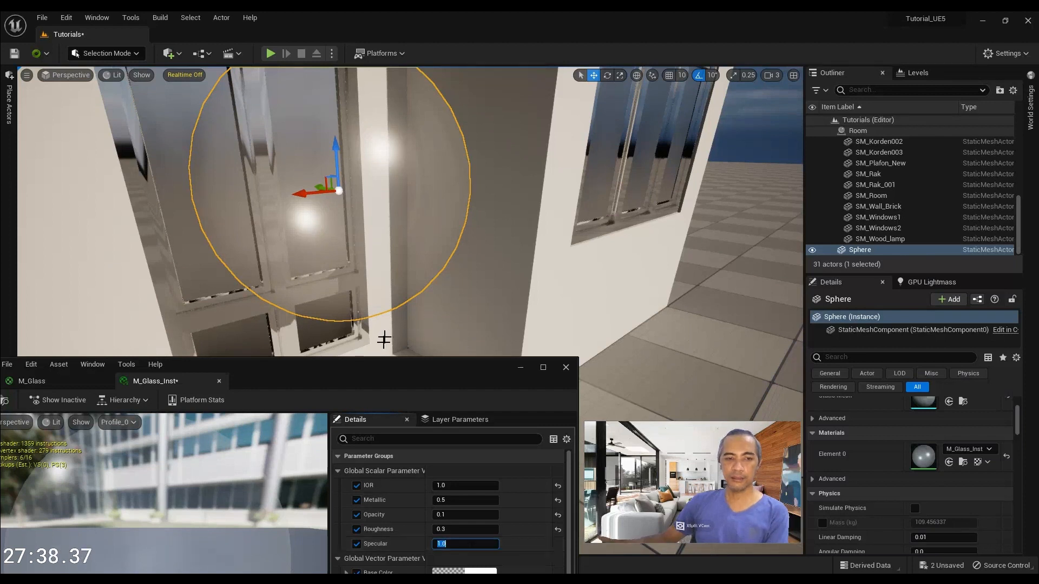
Try a red Base Color in M_Glass_Inst, return it to white, and accept the color.
left_click_drag(381, 383, 395, 345)
left_click(476, 535)
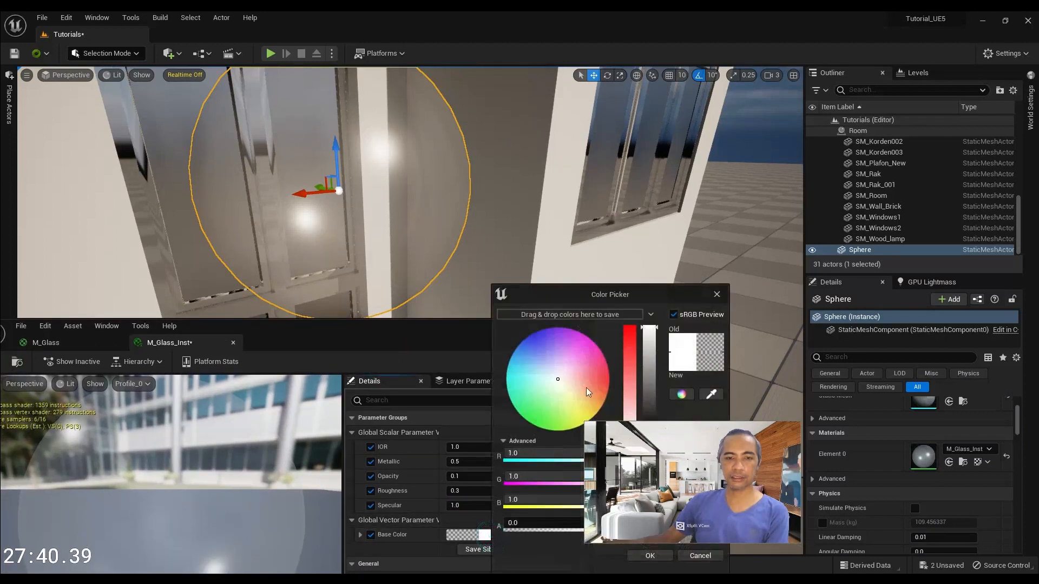
left_click_drag(632, 338, 632, 331)
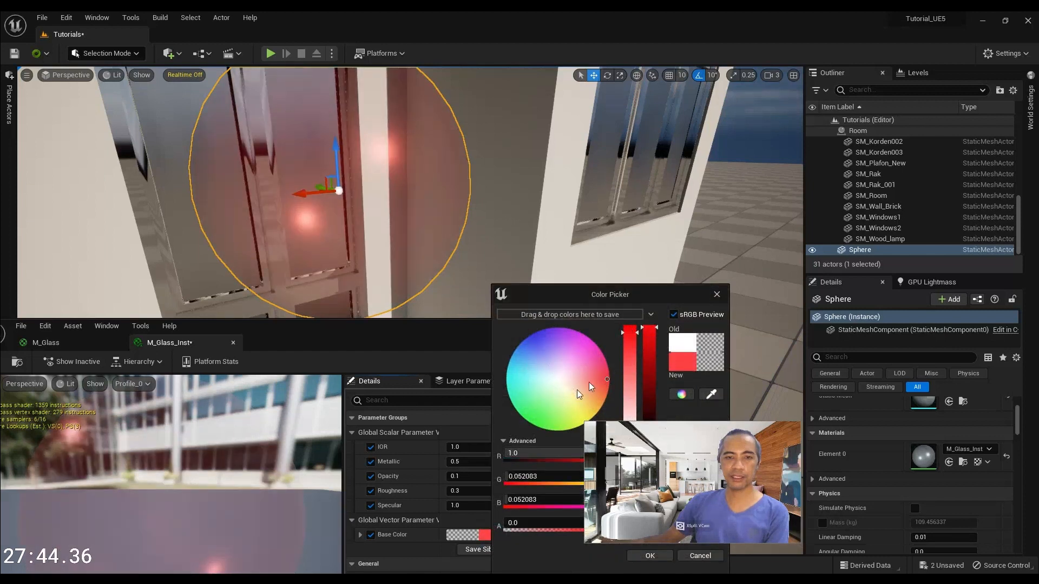
left_click_drag(627, 297, 487, 290)
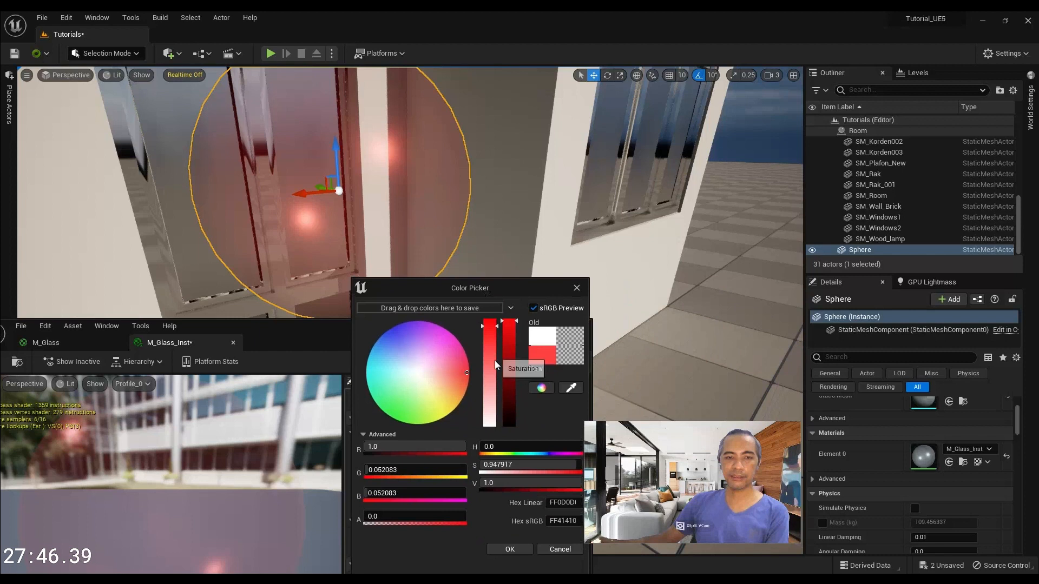
left_click_drag(494, 360, 491, 425)
left_click(516, 323)
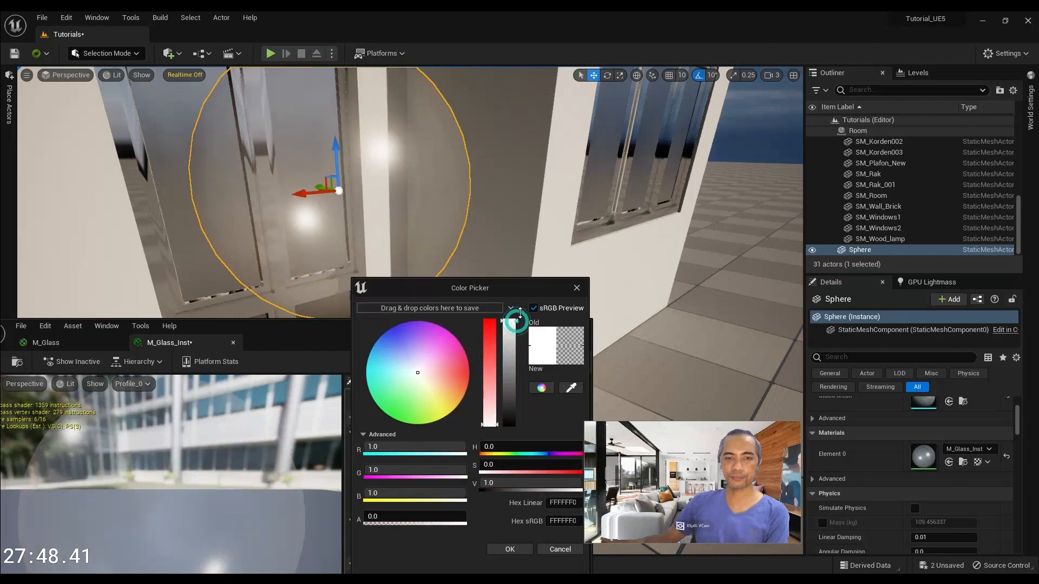
left_click(510, 550)
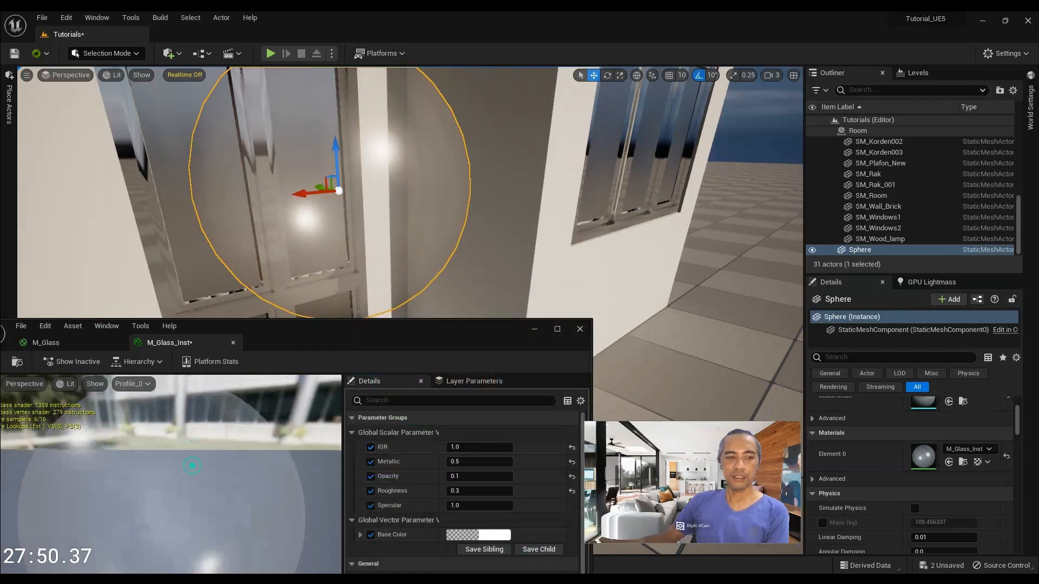
Set the Roughness to 0.2, check the sphere beside the windows, and save and minimize M_Glass_Inst.
left_click_drag(171, 476, 290, 463)
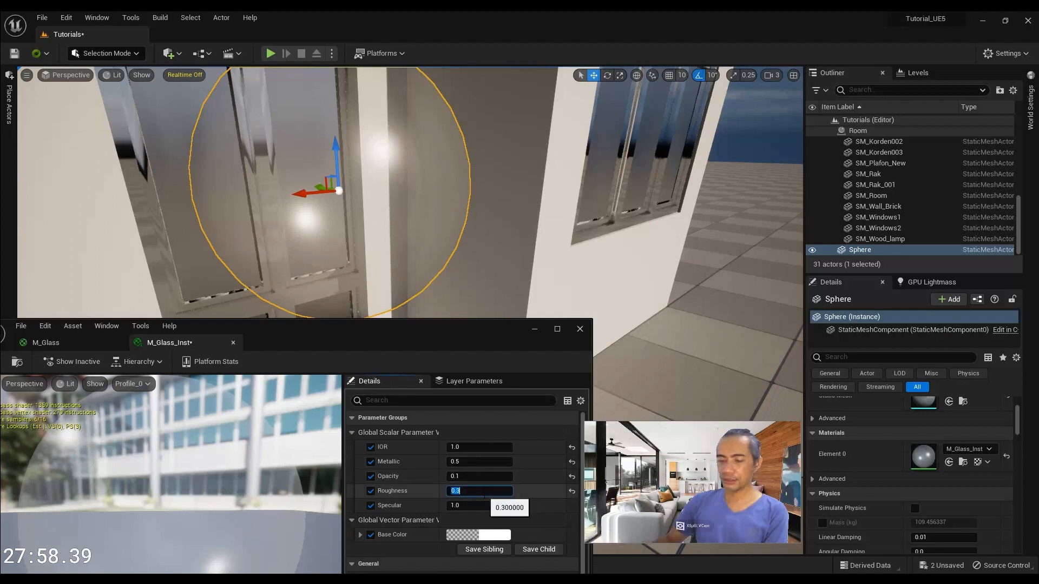
type("0.2")
key("Return")
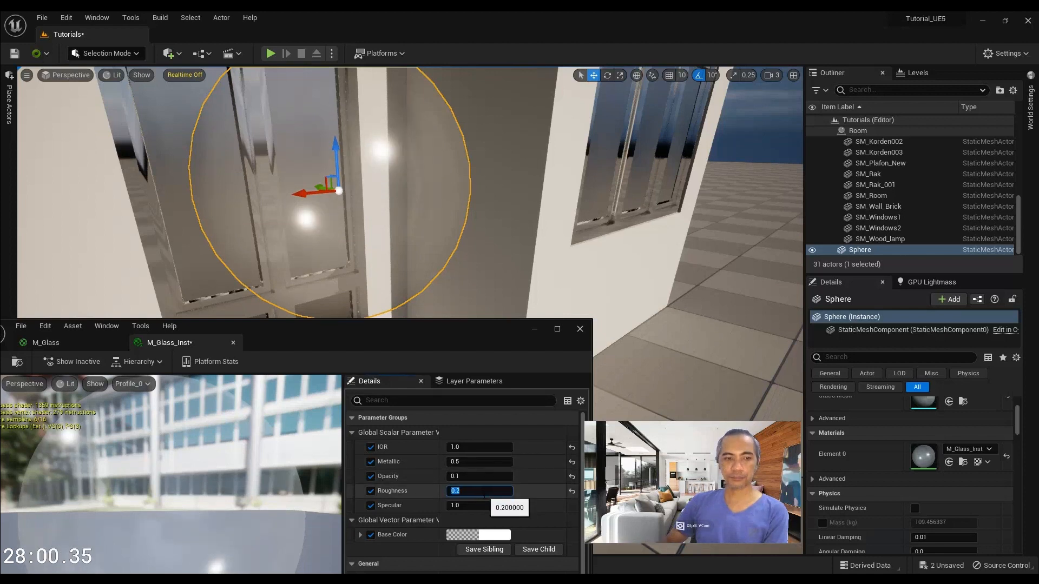
right_click_drag(361, 181, 433, 157)
middle_click_drag(447, 184, 577, 195)
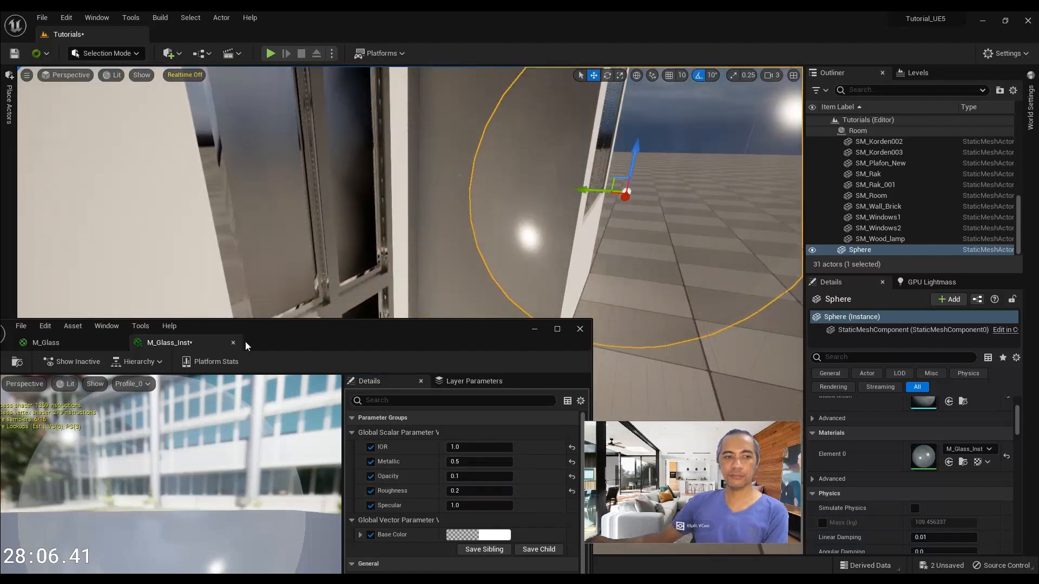
left_click_drag(245, 342, 310, 324)
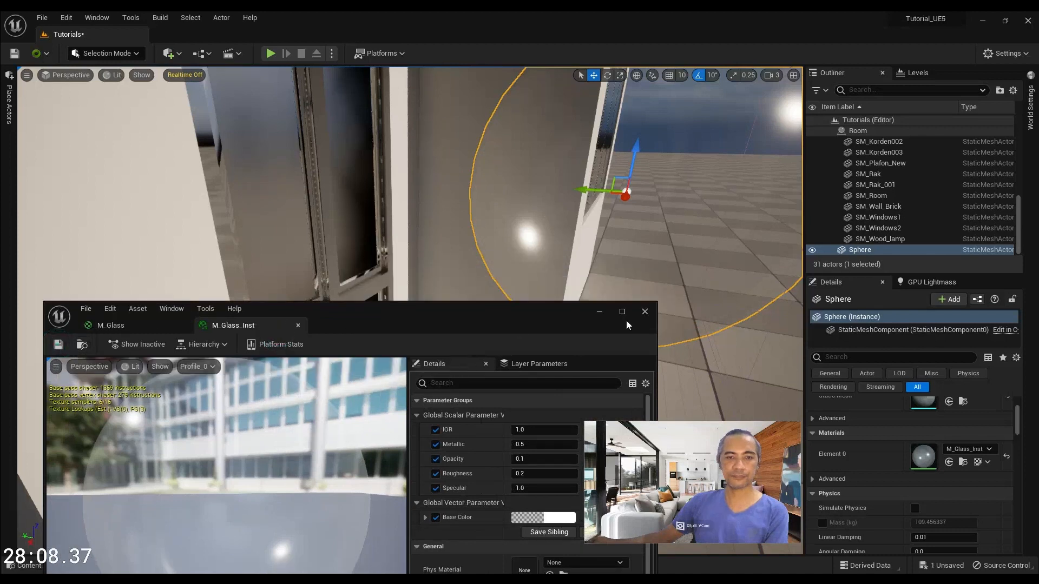
left_click(600, 312)
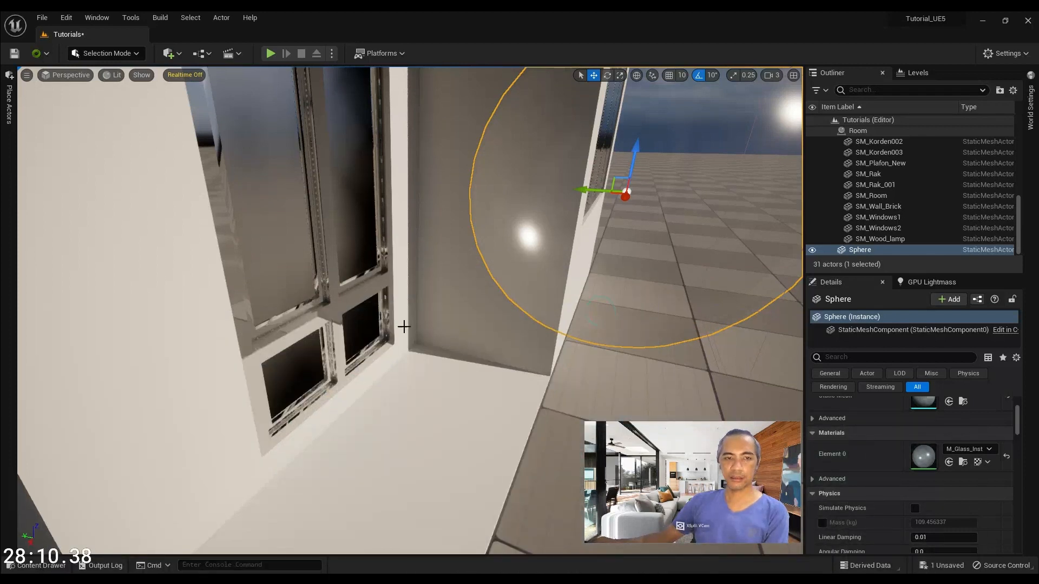
Select the SM_Windows2 window mesh and bring its three material slots into view.
right_click_drag(404, 326, 348, 292)
left_click(288, 265)
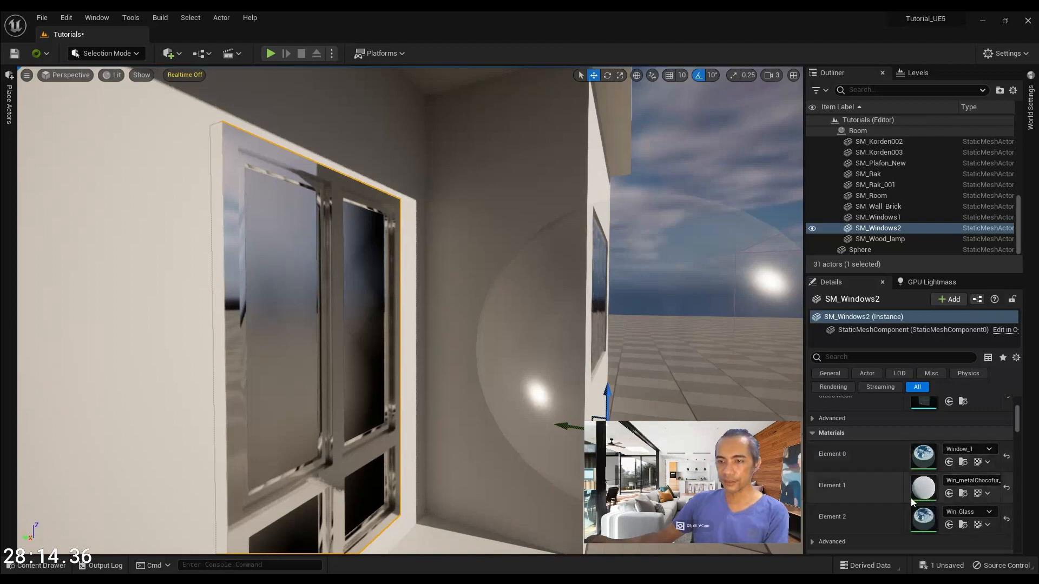
scroll(928, 499, "down", 1)
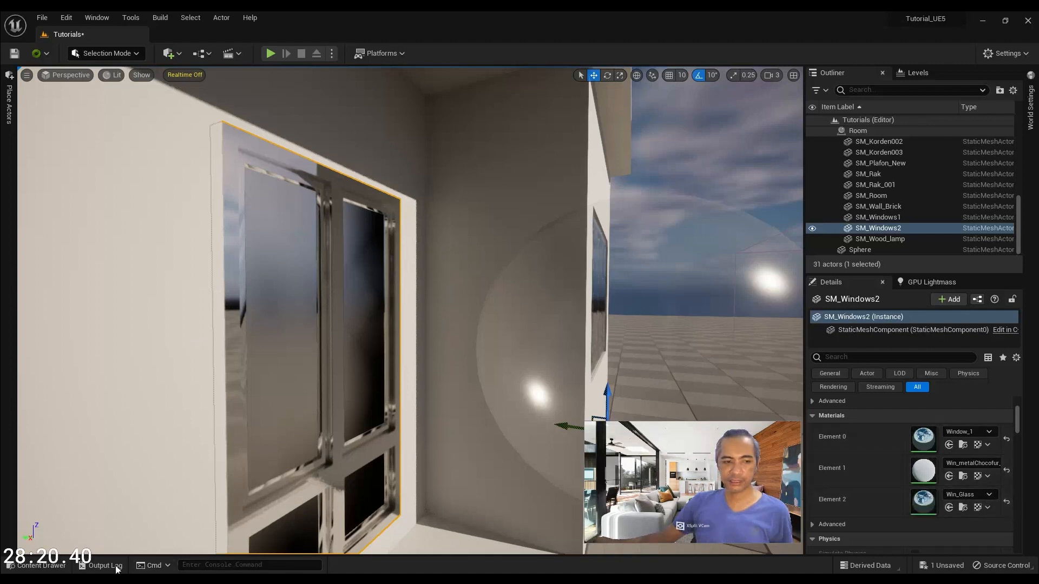
Show the Materials folder in the Content Drawer and restore the floating Details panel for SM_Windows2.
left_click(37, 565)
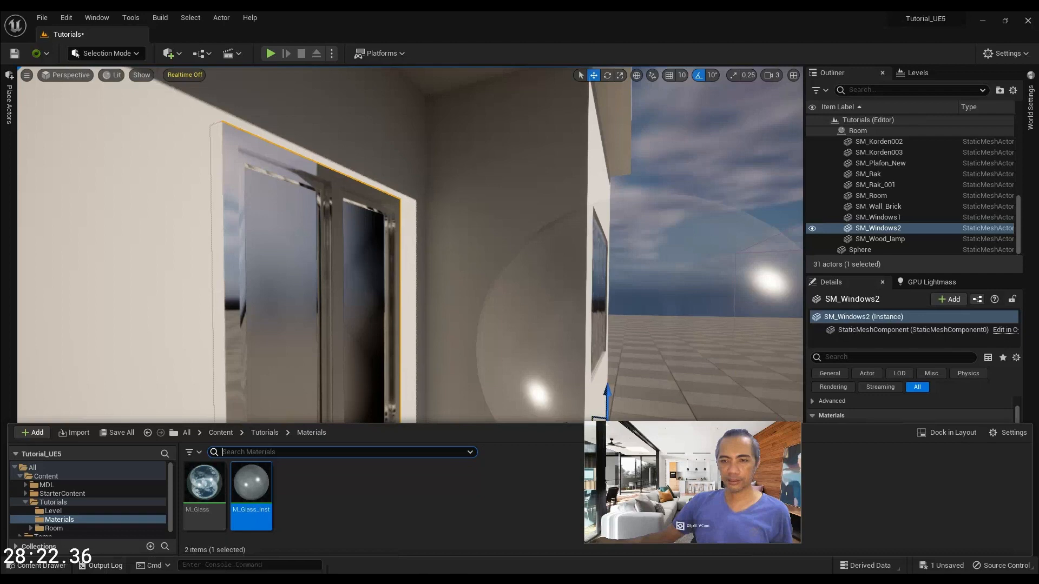
mouse_move(492, 580)
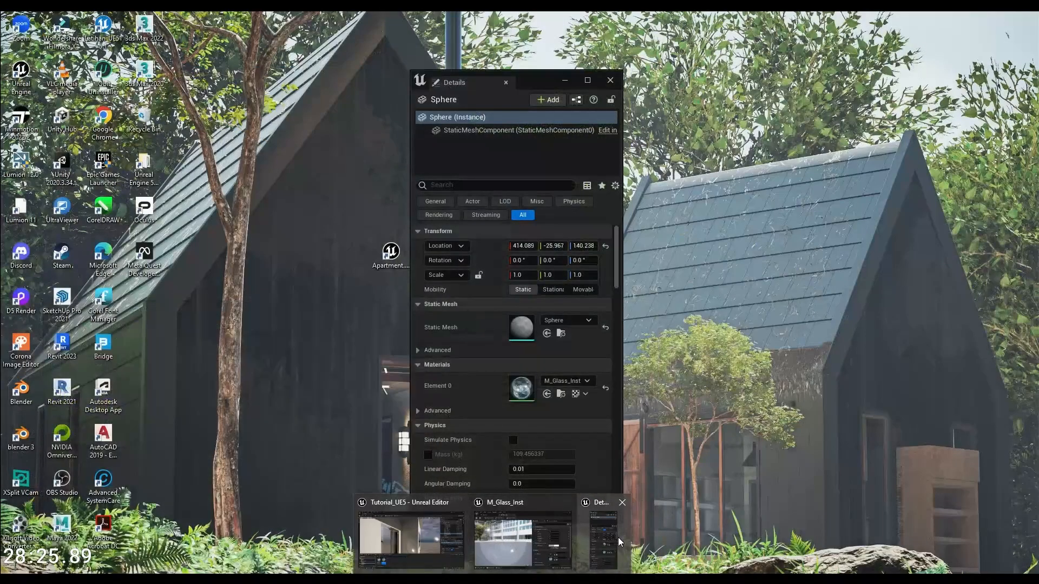
left_click(618, 537)
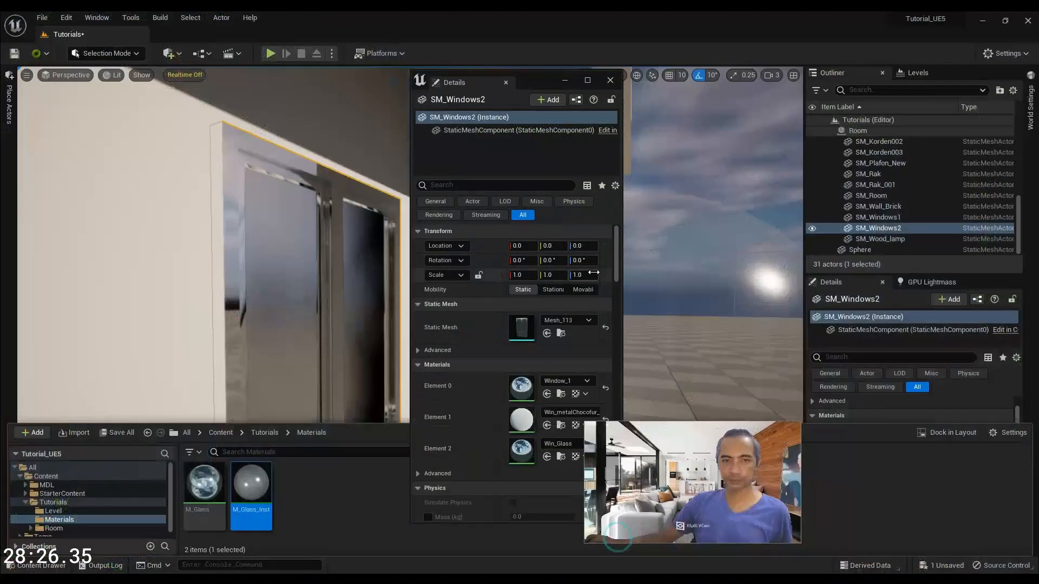
Close the floating Details panel and show the Materials folder in a floating Content Browser beside the SM_Windows2 material slots.
left_click_drag(536, 79, 551, 51)
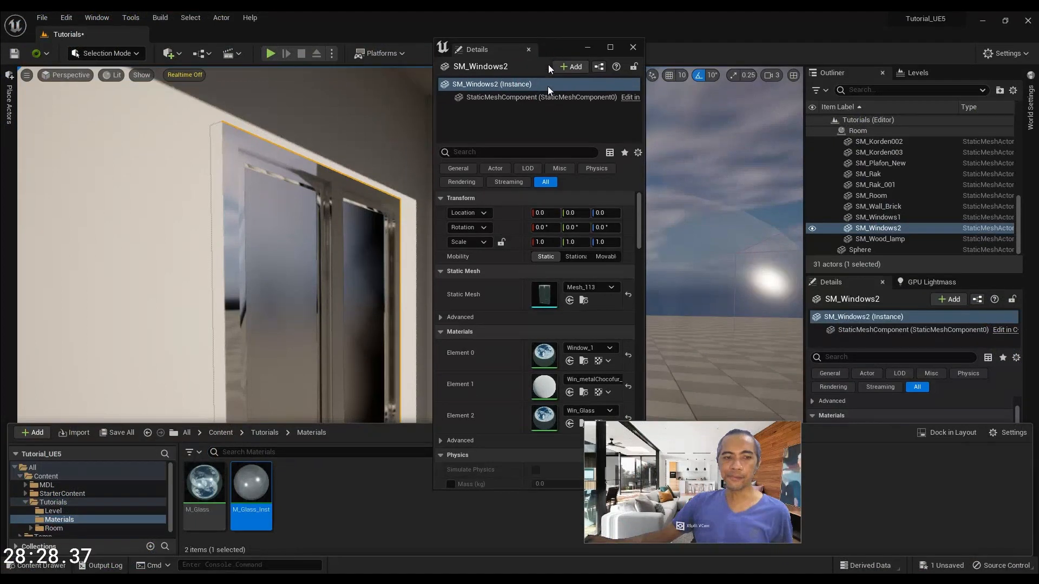
left_click(632, 48)
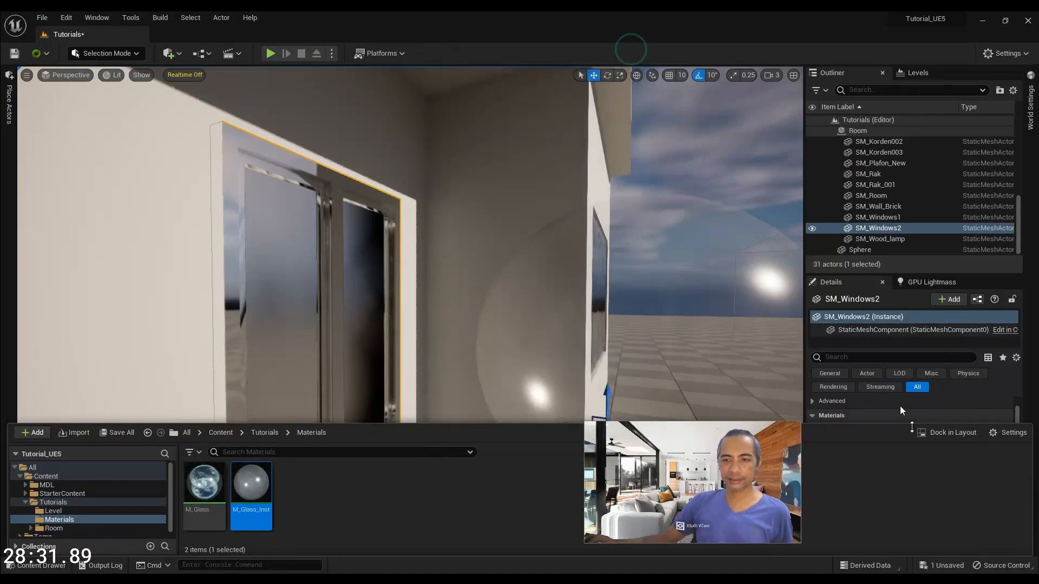
left_click(942, 434)
left_click_drag(595, 68, 481, 91)
left_click_drag(351, 60, 351, 236)
Assign M_Glass_Inst to the Element 2 material slot of SM_Windows2 and move the Content Browser clear of the view.
left_click(240, 315)
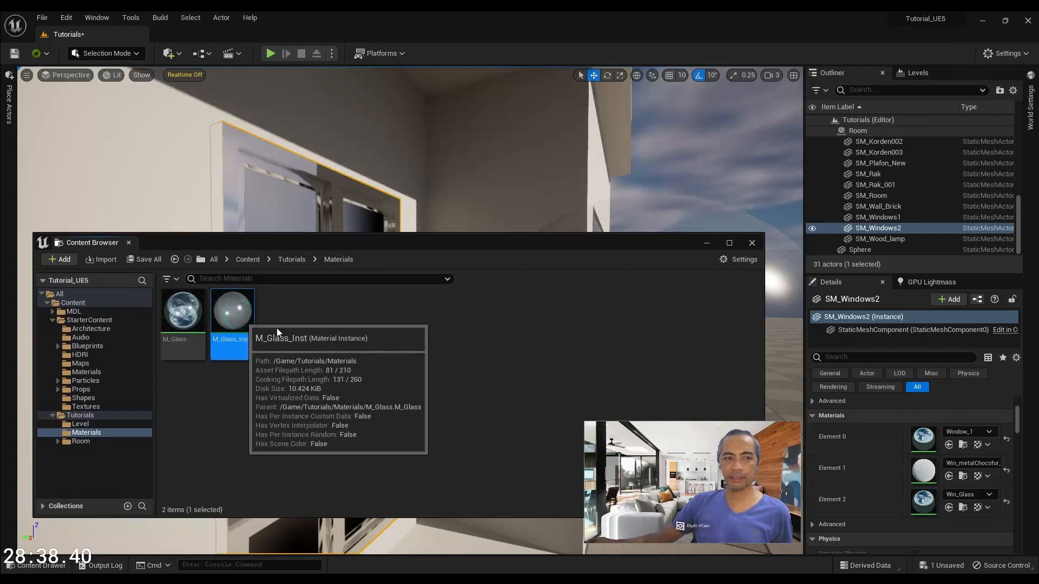
left_click_drag(613, 351, 909, 488)
left_click_drag(491, 242, 451, 375)
Select the SM_Windows1 mesh and assign M_Glass_Inst to its Element 4 material slot in place of Win_Glass.
right_click_drag(433, 283, 433, 211)
left_click(433, 211)
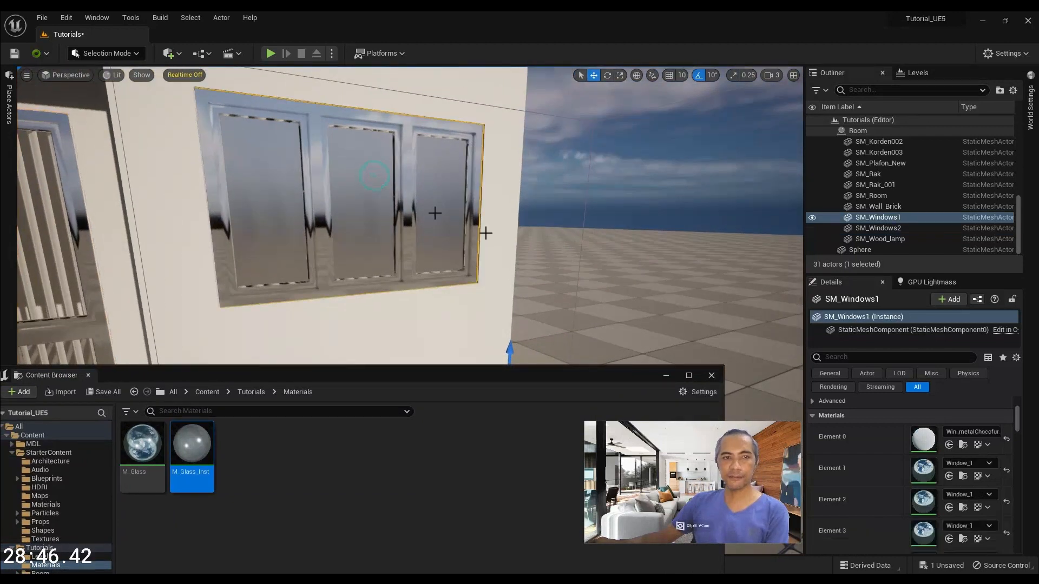
scroll(948, 493, "down", 2)
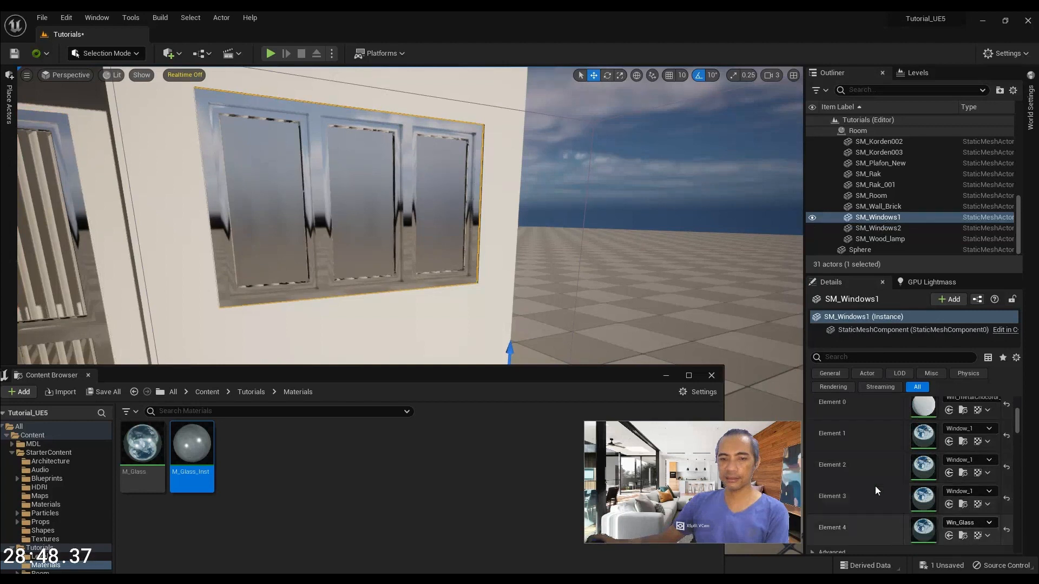
left_click_drag(732, 452, 921, 530)
View the windows from inside the room and close the floating Content Browser.
right_click_drag(638, 278, 533, 272)
right_click_drag(557, 222, 530, 222)
right_click_drag(606, 221, 533, 214)
left_click_drag(580, 375, 586, 302)
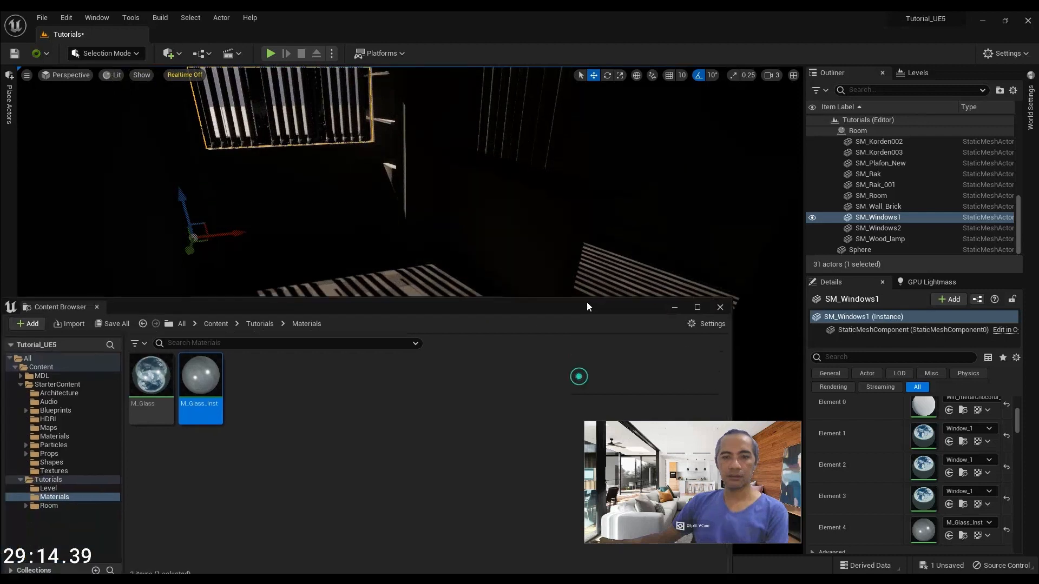
left_click(716, 302)
right_click_drag(703, 301, 668, 252)
Select the DirectionalLight and set its Intensity to 8 lux.
left_click(226, 101)
right_click_drag(226, 108, 146, 110)
right_click_drag(425, 285, 429, 315)
scroll(971, 445, "up", 3)
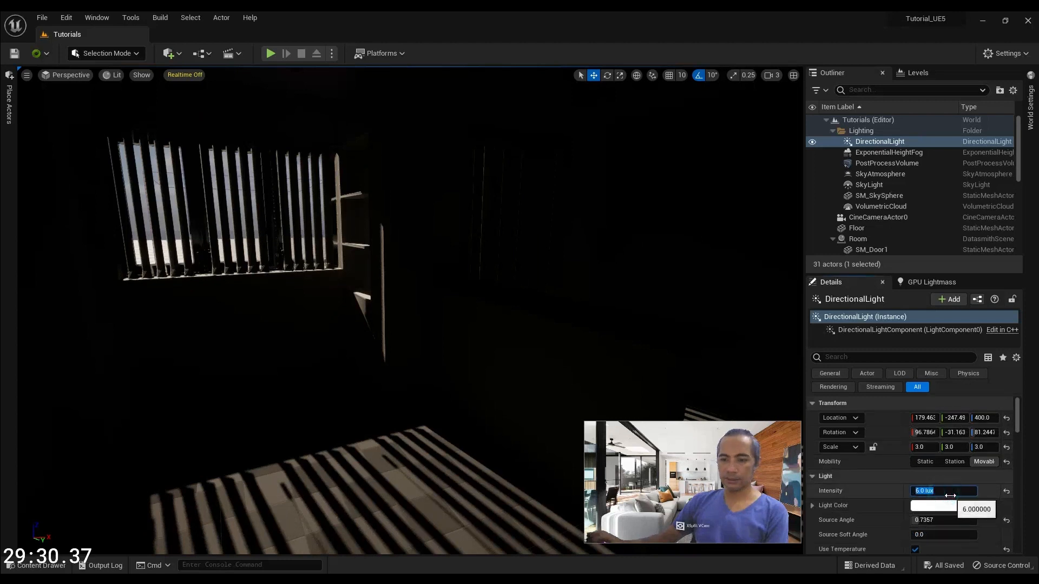
left_click(950, 495)
type("8")
key("Return")
Try an Indirect Lighting Intensity of 6.0 on the DirectionalLight, check the room, and reset the value to default.
right_click_drag(487, 301, 454, 338)
scroll(885, 513, "down", 3)
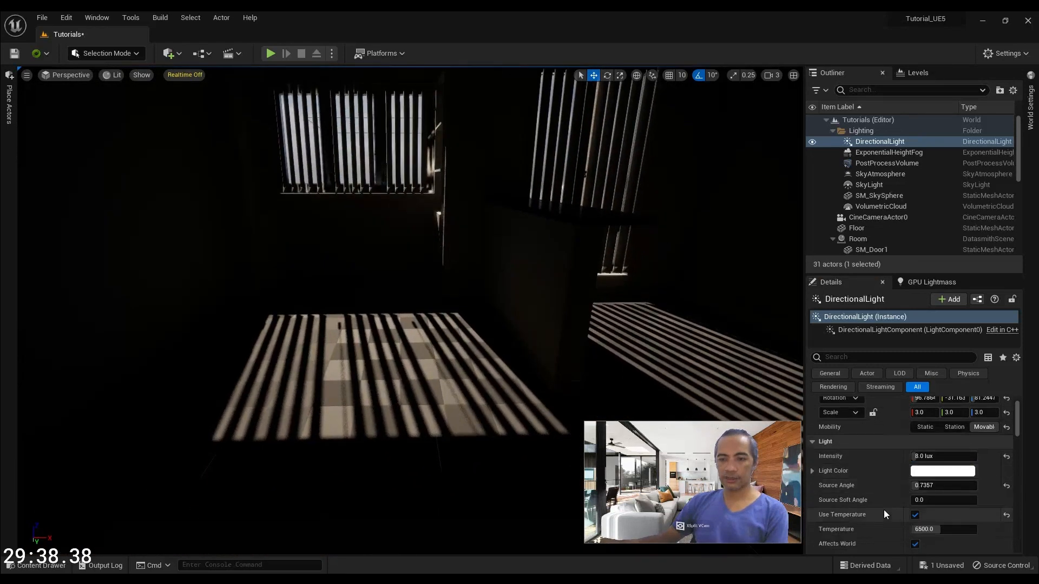
scroll(884, 510, "down", 2)
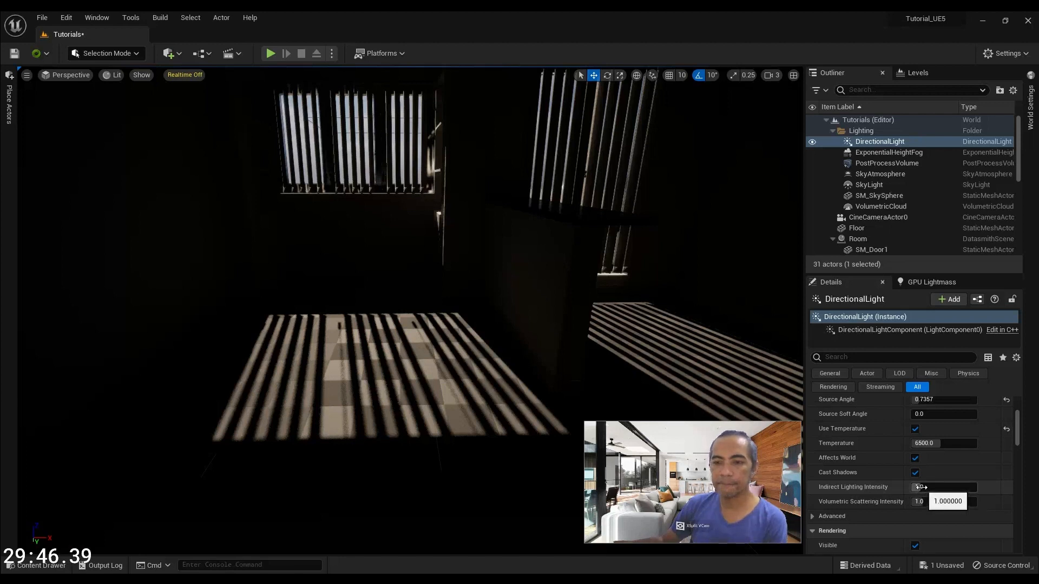
left_click_drag(935, 487, 970, 487)
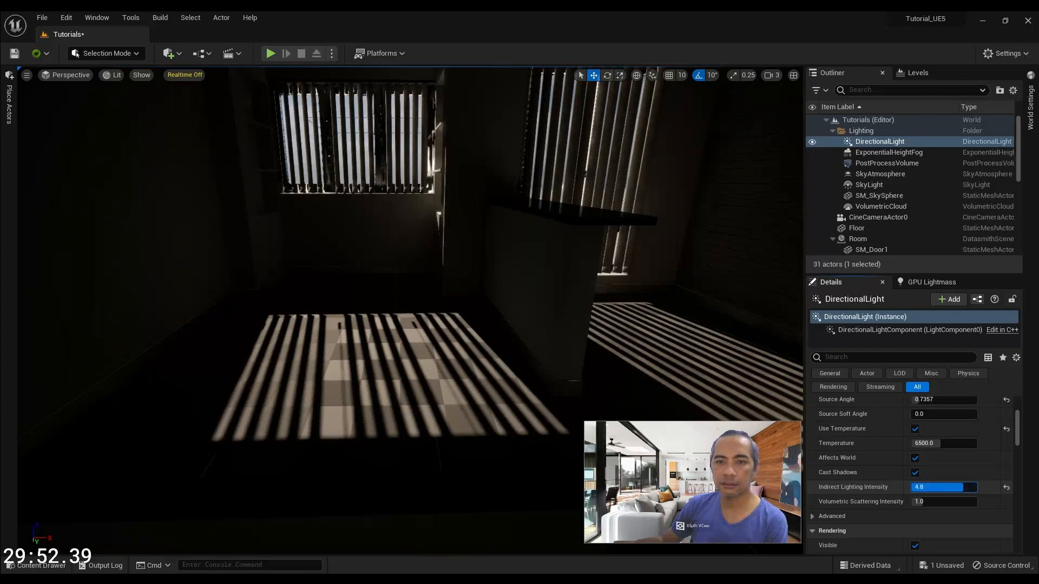
right_click_drag(411, 312, 530, 286)
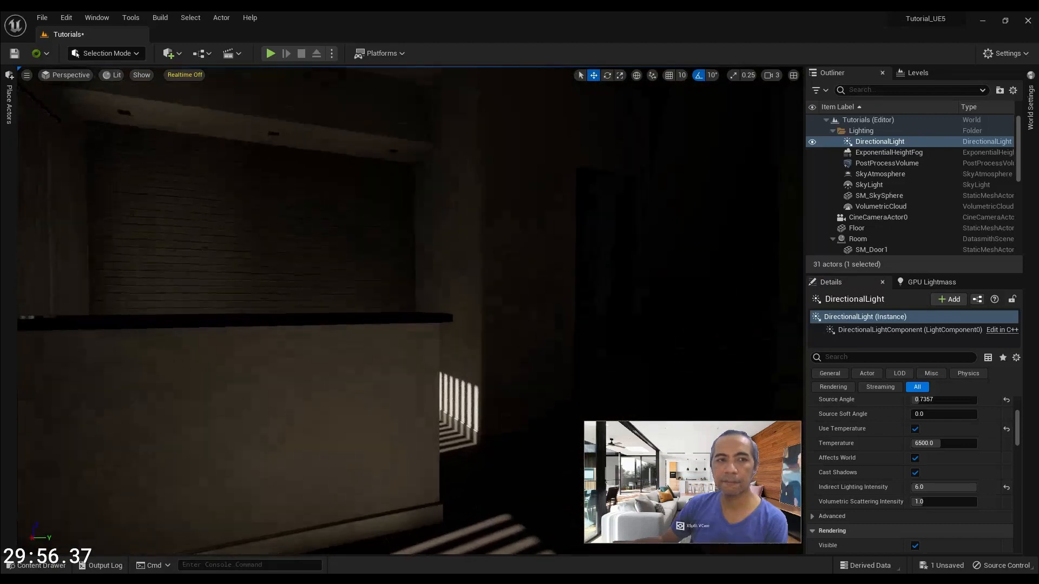
left_click(1006, 489)
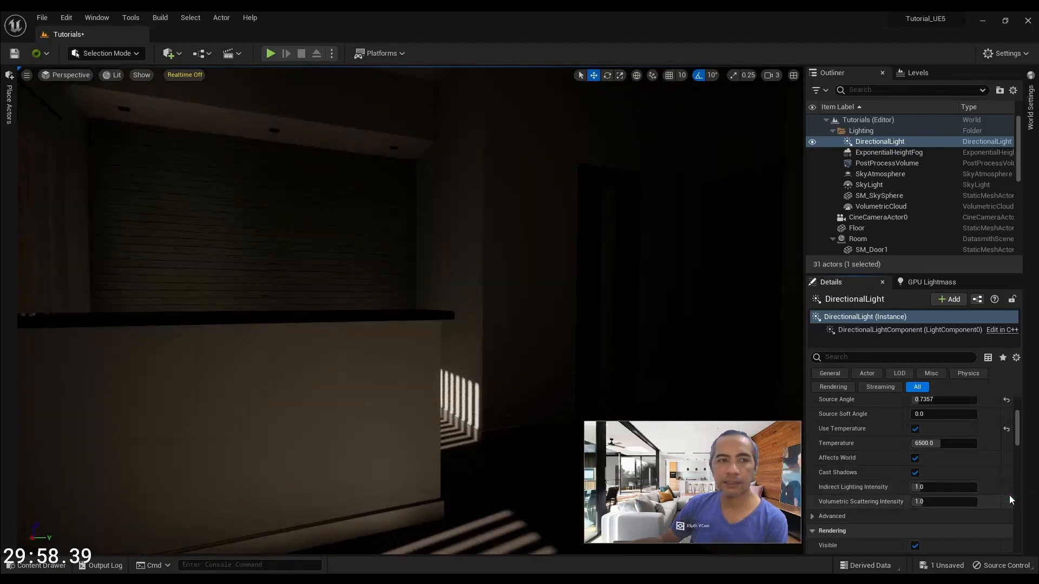
Set the DirectionalLight's Indirect Lighting Intensity to 5 and check the light inside the room.
right_click_drag(411, 312, 352, 312)
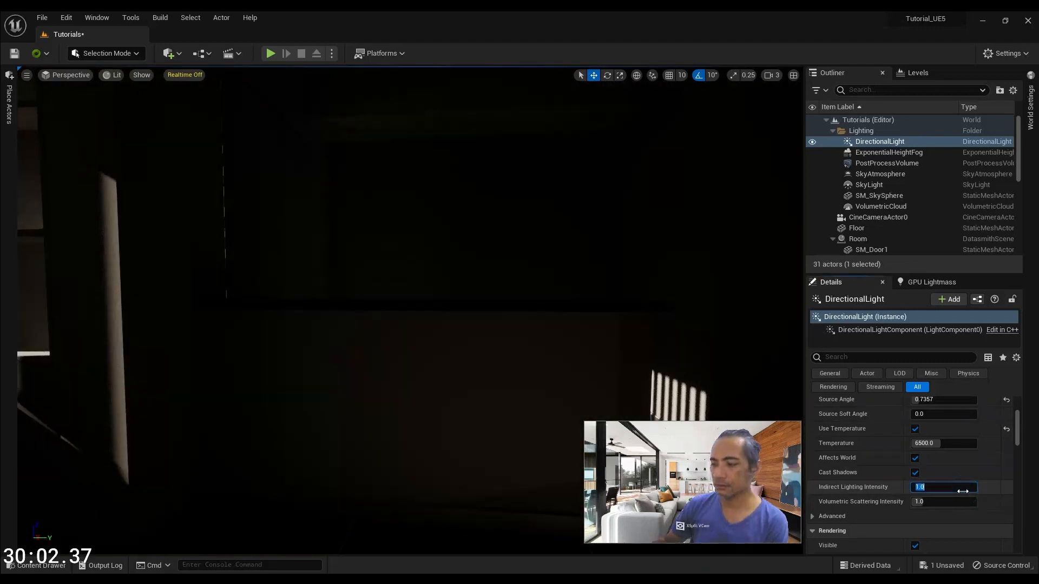
left_click(963, 491)
type("5")
key("Return")
right_click_drag(412, 311, 336, 289)
key("s")
key("a")
key("d")
Select the PostProcessVolume and set its Exposure Compensation to 2.
left_click(905, 166)
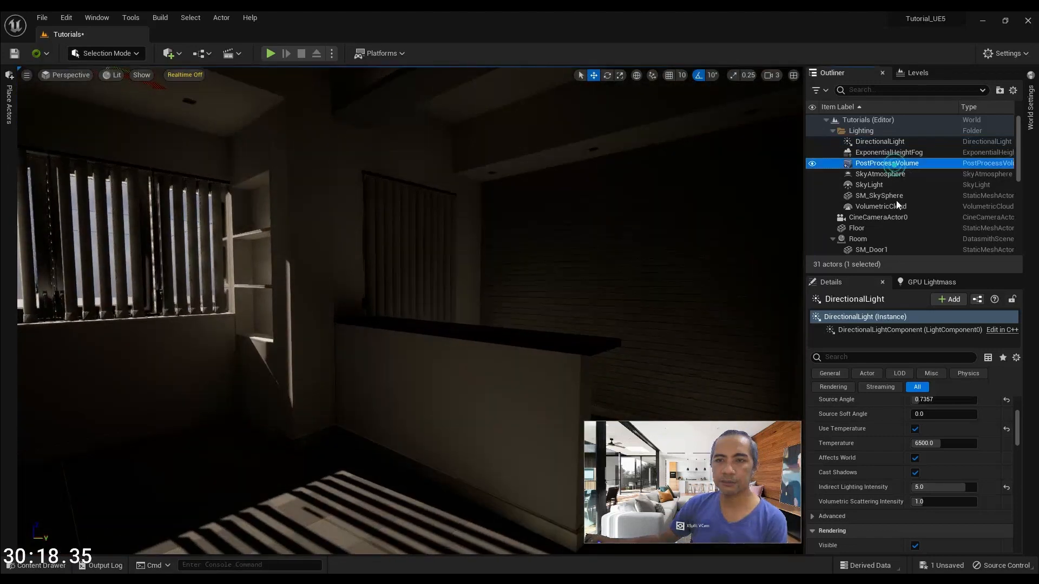
scroll(877, 433, "down", 2)
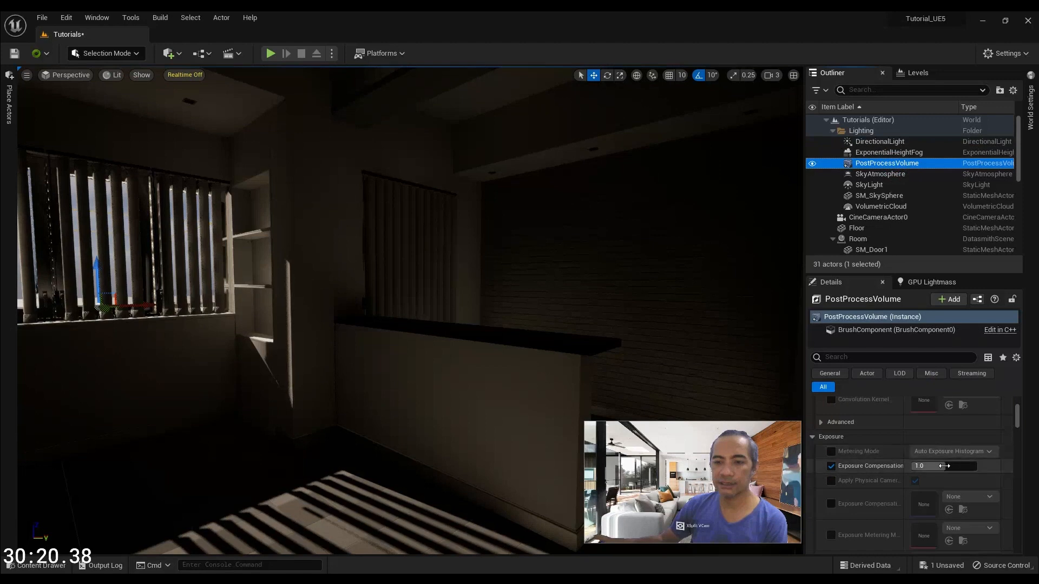
scroll(928, 455, "down", 2)
left_click(942, 414)
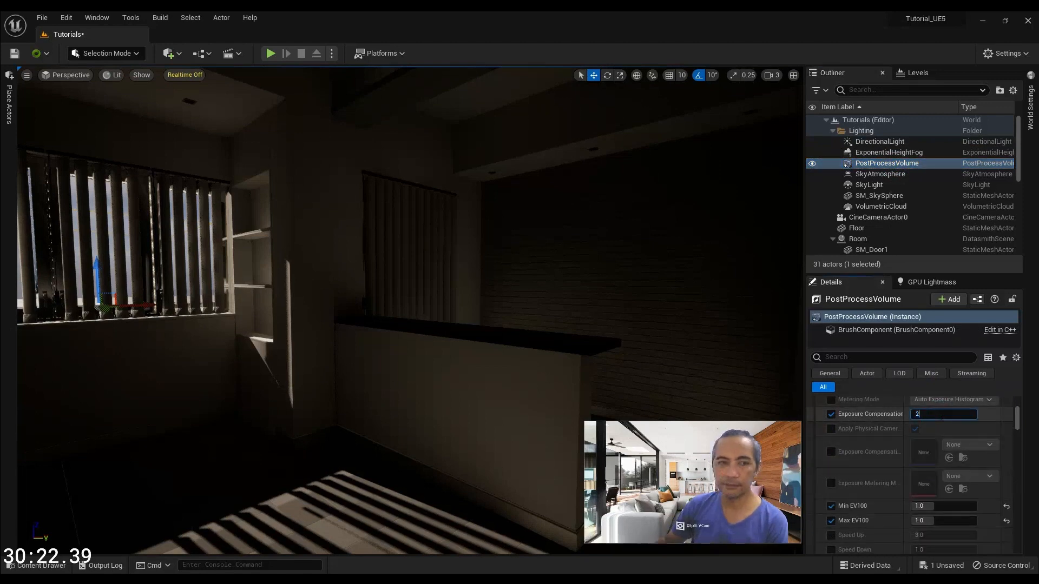
type("2")
key("Return")
Examine the exposure outside and inside the room, including the windows, brick wall, ceiling and striped shadows on the floor.
right_click_drag(529, 284, 470, 273)
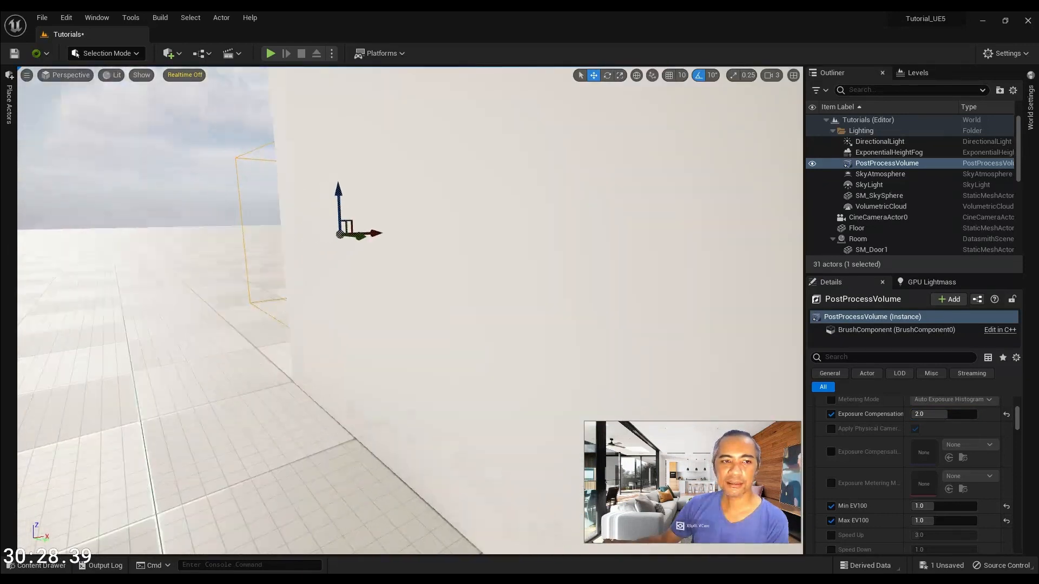
key("w")
key("s")
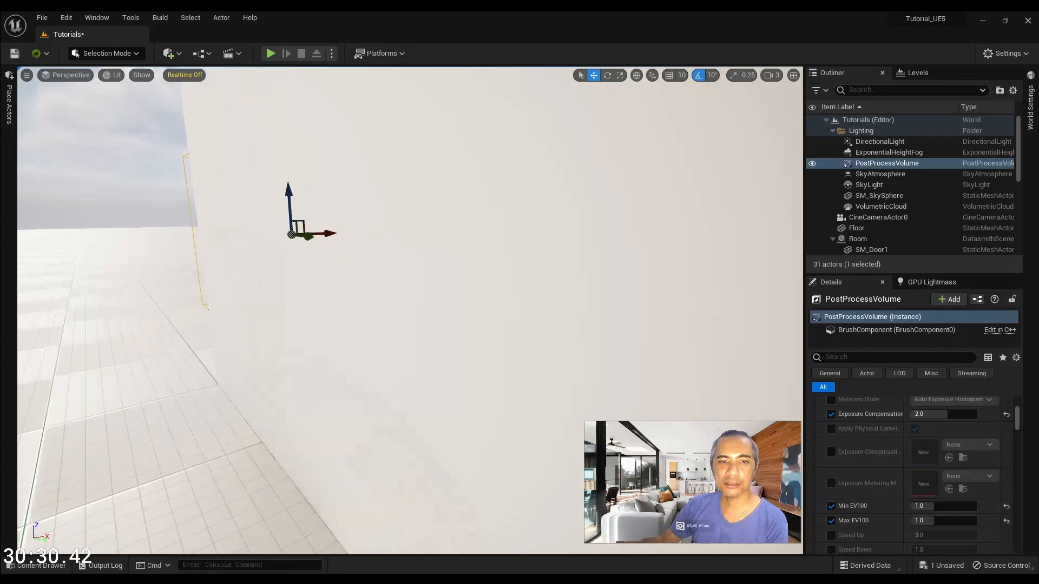
key("w")
right_click_drag(410, 310, 547, 330)
right_click_drag(410, 311, 552, 352)
key("w")
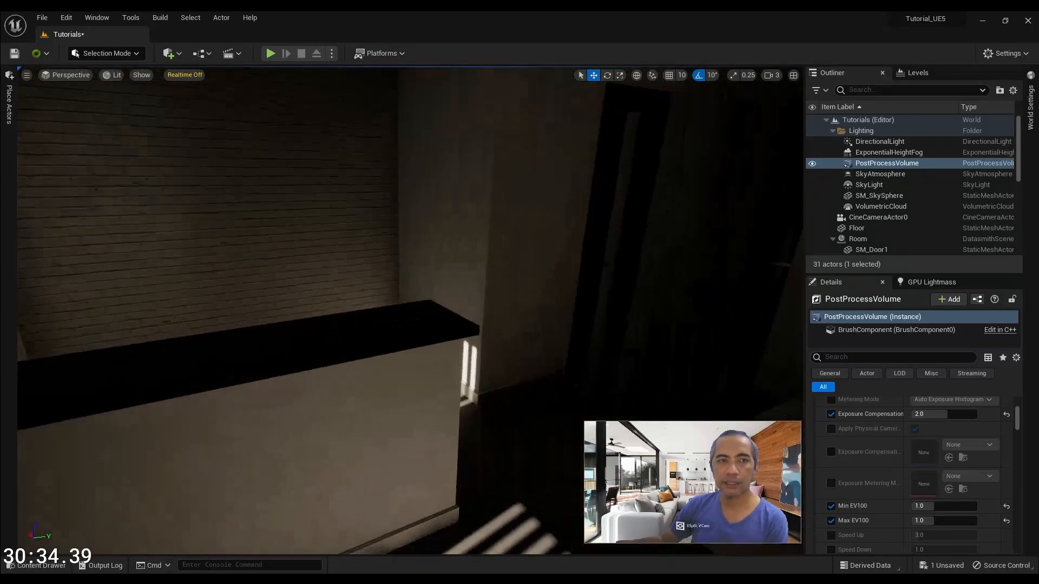
key("s")
right_click_drag(410, 311, 136, 271)
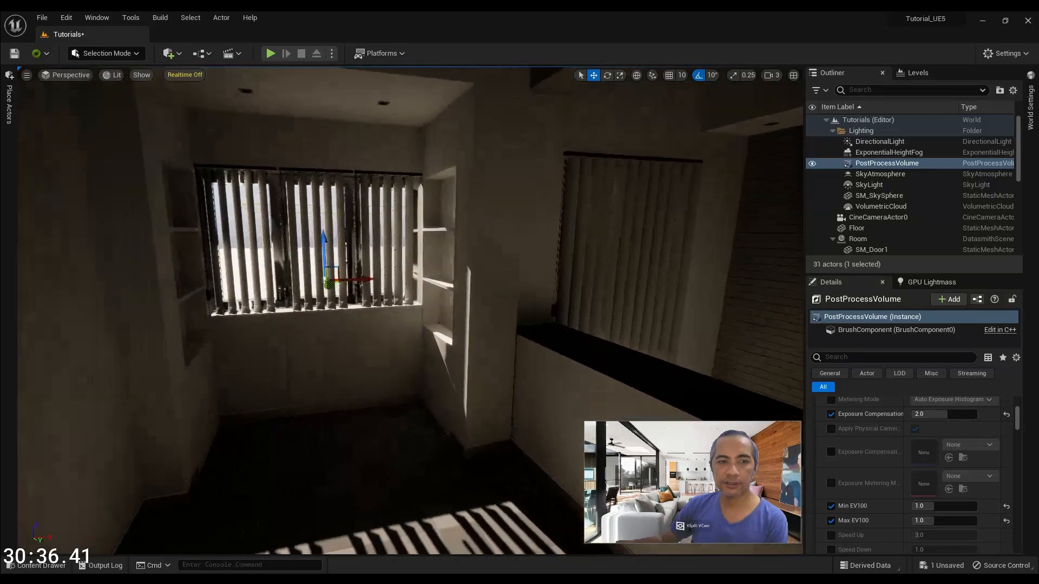
right_click_drag(410, 311, 346, 298)
key("s")
key("s")
right_click_drag(410, 310, 271, 314)
key("w")
key("s")
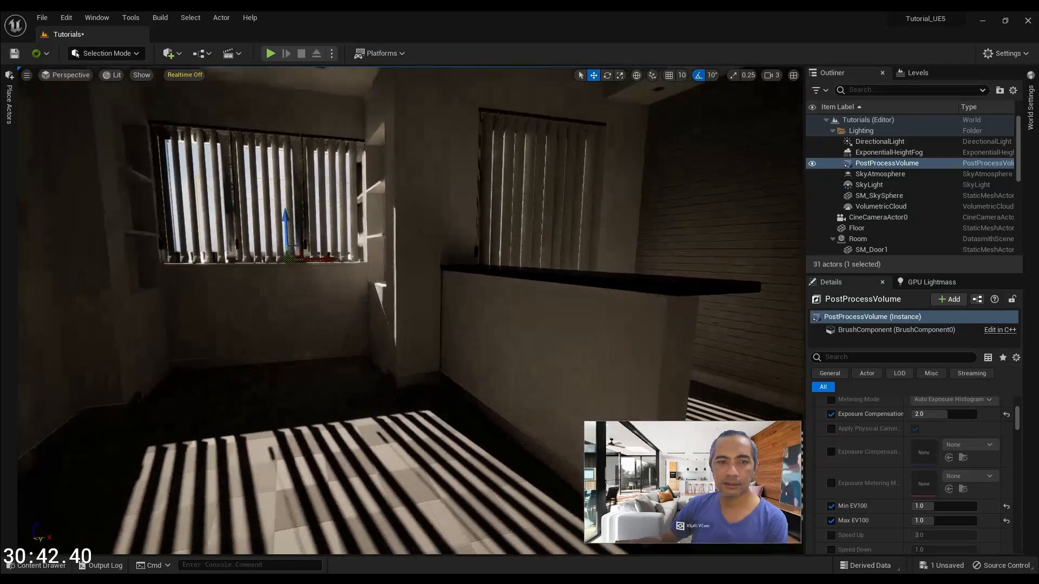
key("d")
right_click_drag(410, 310, 379, 358)
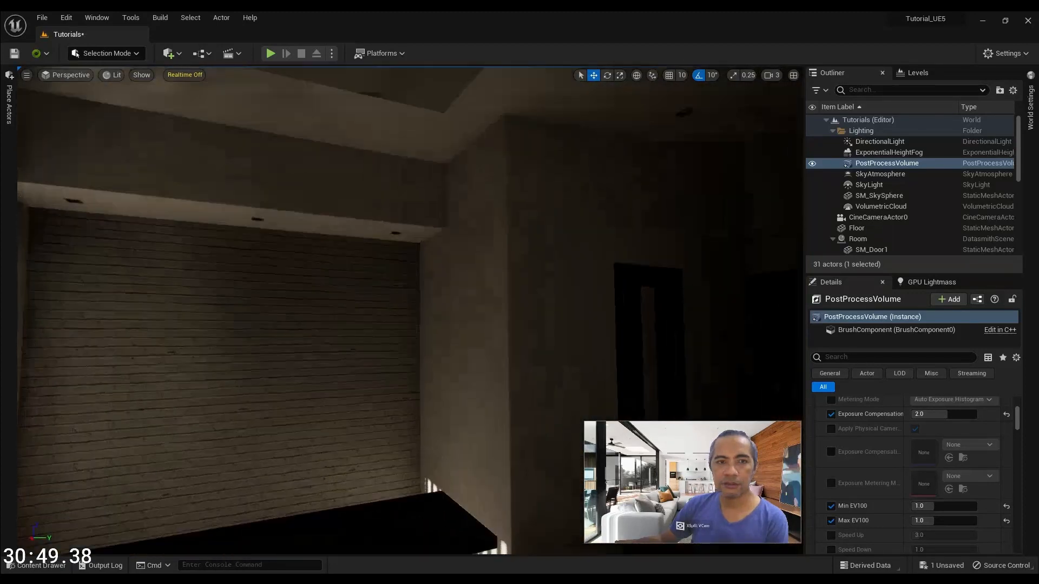
right_click_drag(410, 311, 346, 279)
right_click_drag(505, 275, 649, 320)
right_click_drag(723, 271, 723, 267)
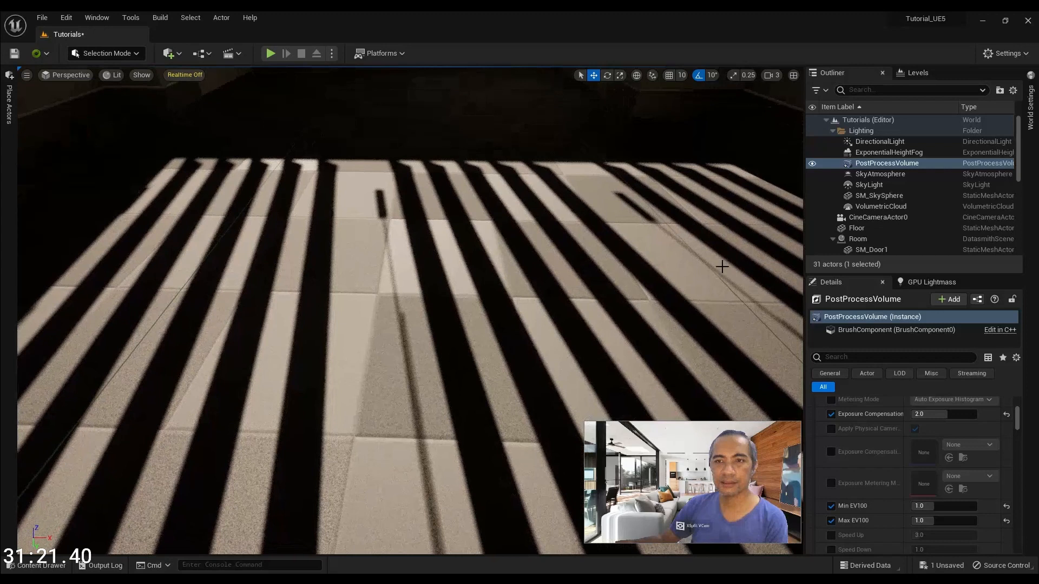
Select the DirectionalLight and bring its Source Angle setting and the blinds' floor shadows into view.
left_click(888, 142)
key("f")
right_click_drag(649, 243, 651, 311)
scroll(943, 498, "up", 8)
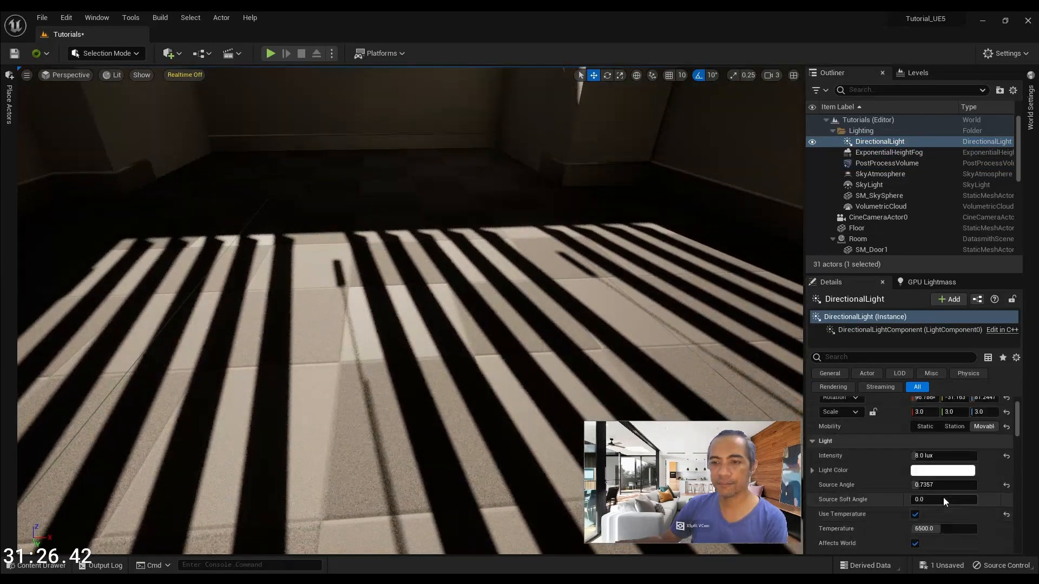
scroll(877, 498, "down", 2)
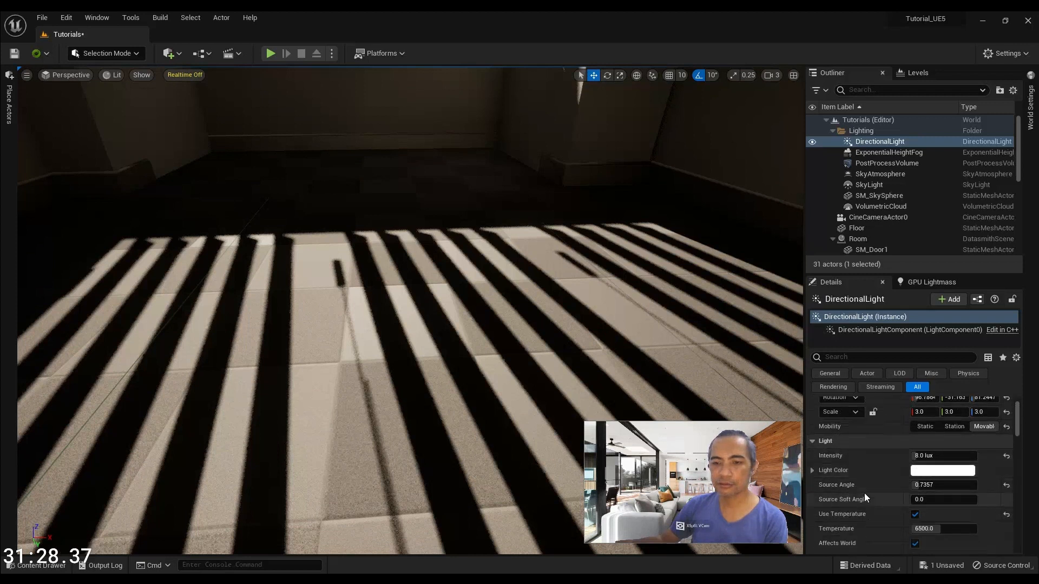
scroll(903, 492, "up", 1)
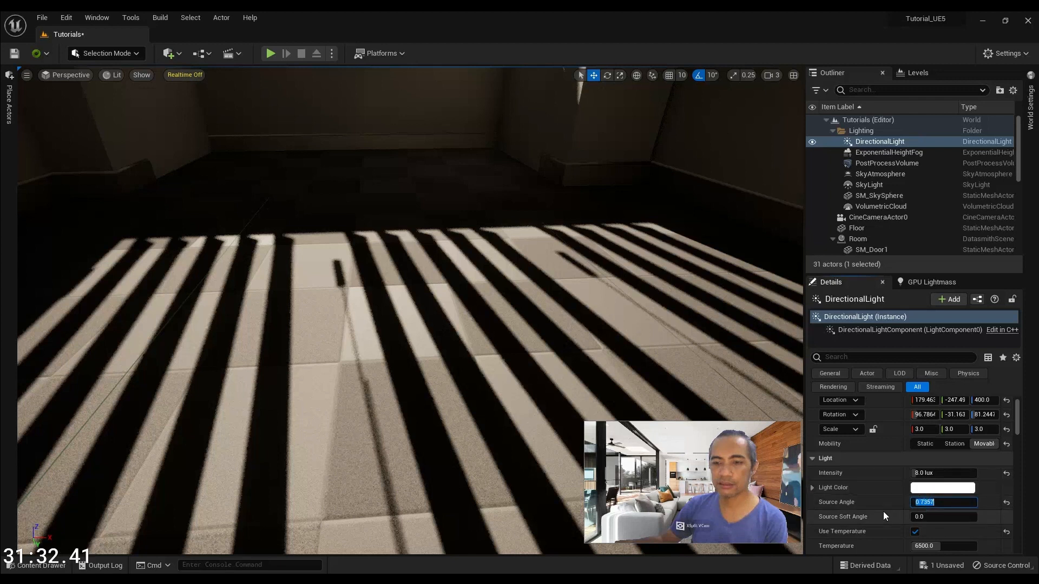
Try Source Angle values of 1, 5 and 2.92 on the DirectionalLight, compare the shadow softness, and reset the value to default.
mouse_move(595, 314)
right_mouse_down()
mouse_move(593, 238)
mouse_move(612, 314)
right_mouse_up()
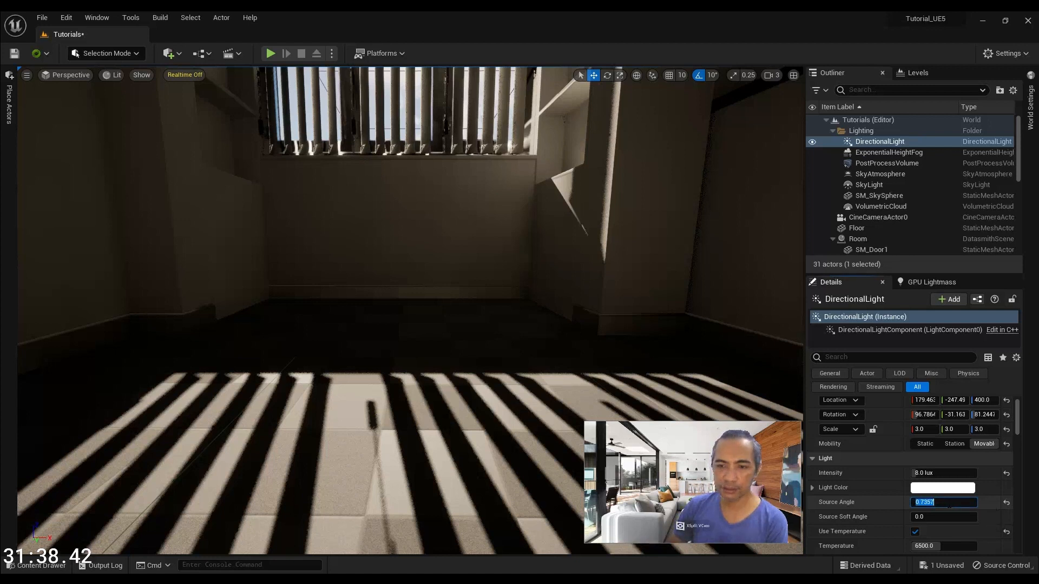
key("Return")
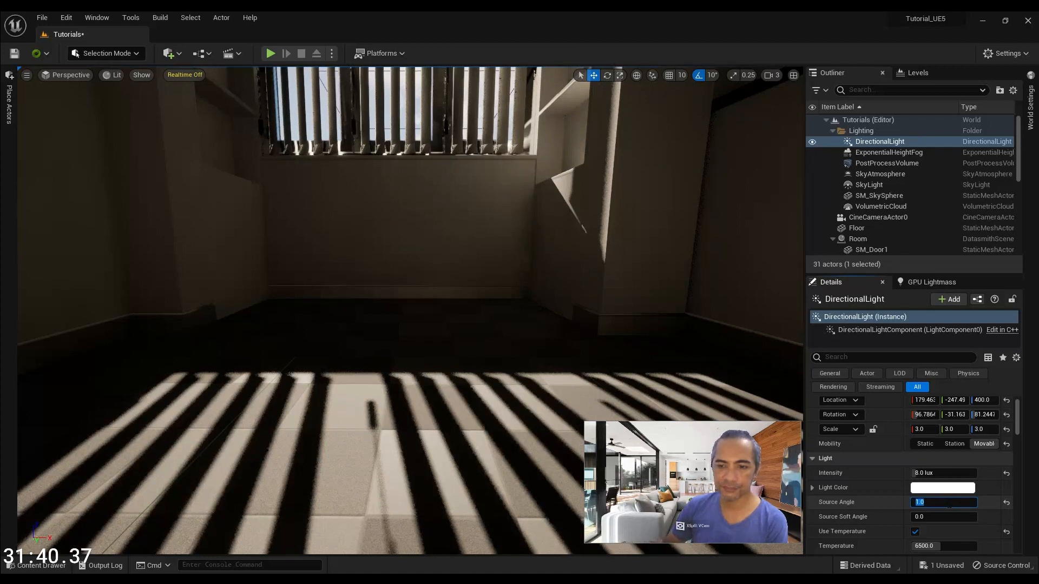
type("5")
key("Return")
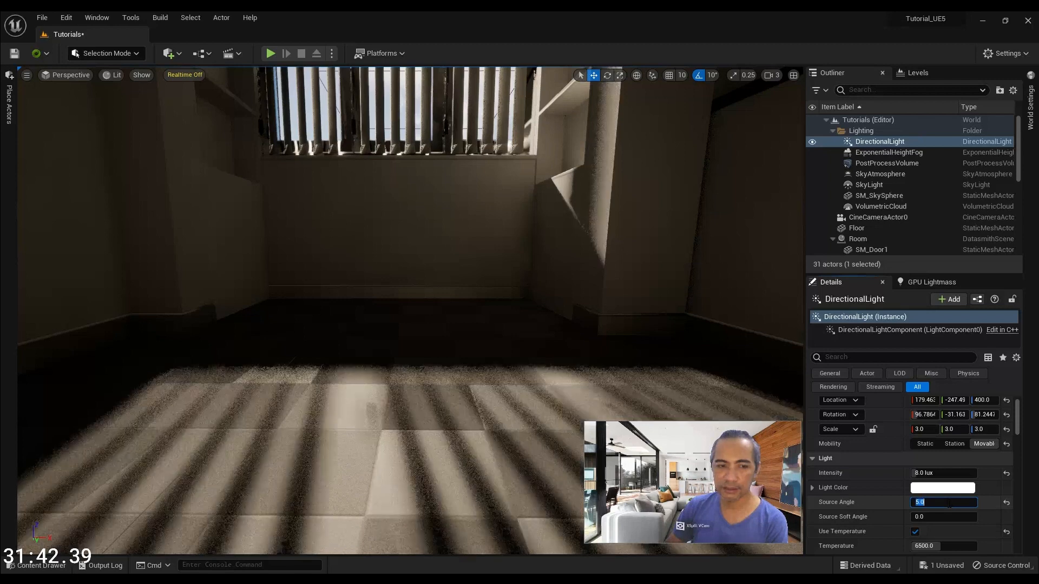
right_click_drag(640, 422, 583, 420)
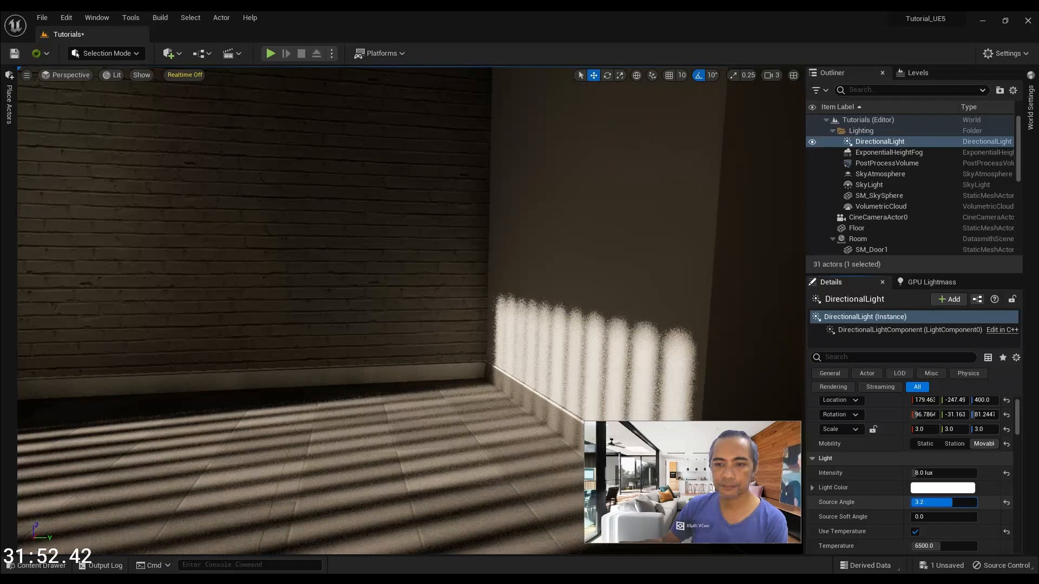
left_click_drag(954, 503, 945, 503)
right_click_drag(736, 389, 614, 373)
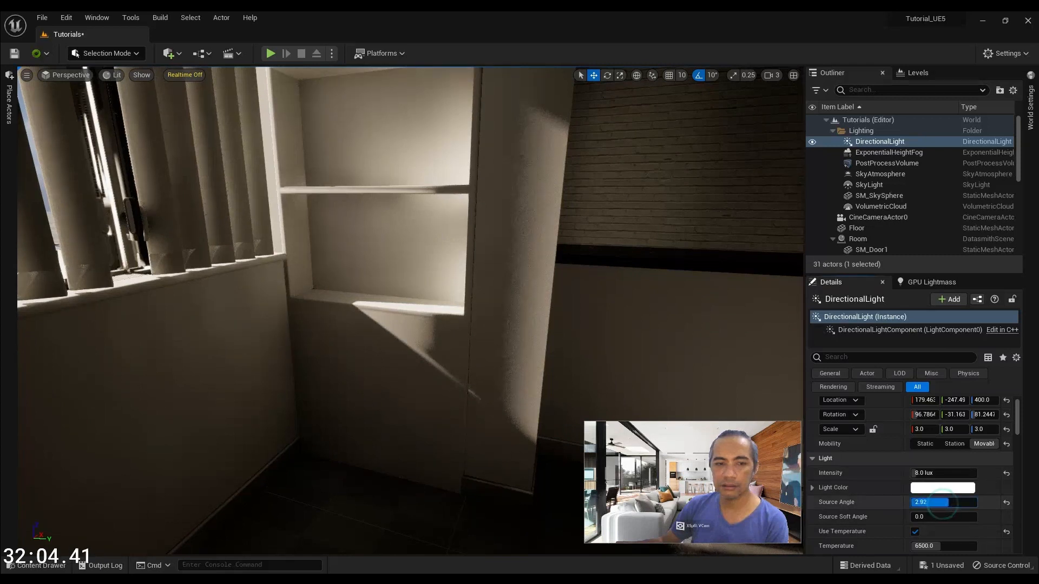
right_click_drag(565, 311, 578, 376)
left_click(1008, 504)
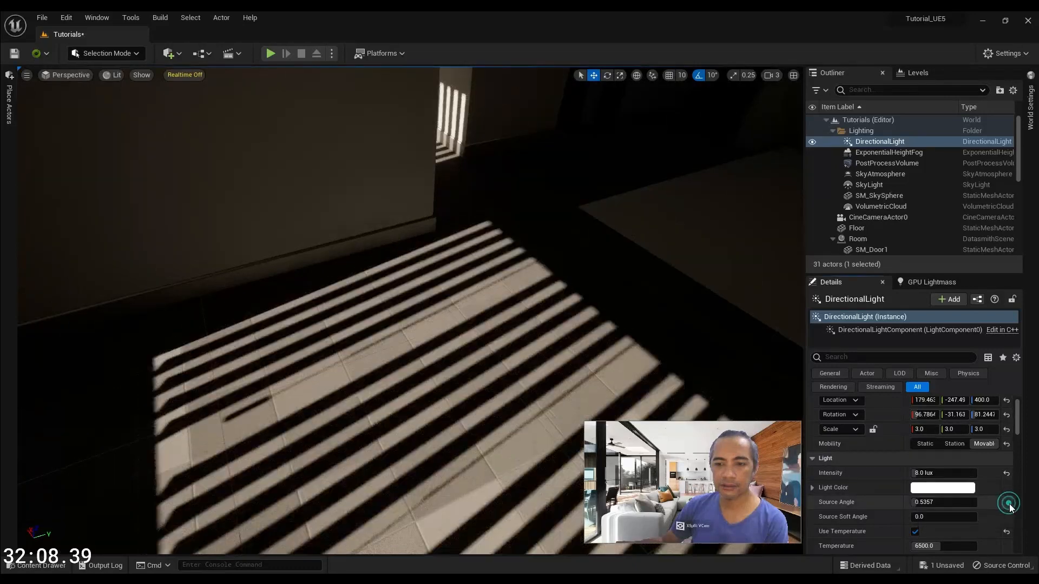
Set the DirectionalLight's Source Angle to 2.5 and check the softened blind shadows across the room.
right_click_drag(411, 312, 454, 333)
mouse_move(947, 501)
left_mouse_down()
mouse_move(996, 501)
mouse_move(944, 503)
left_mouse_up()
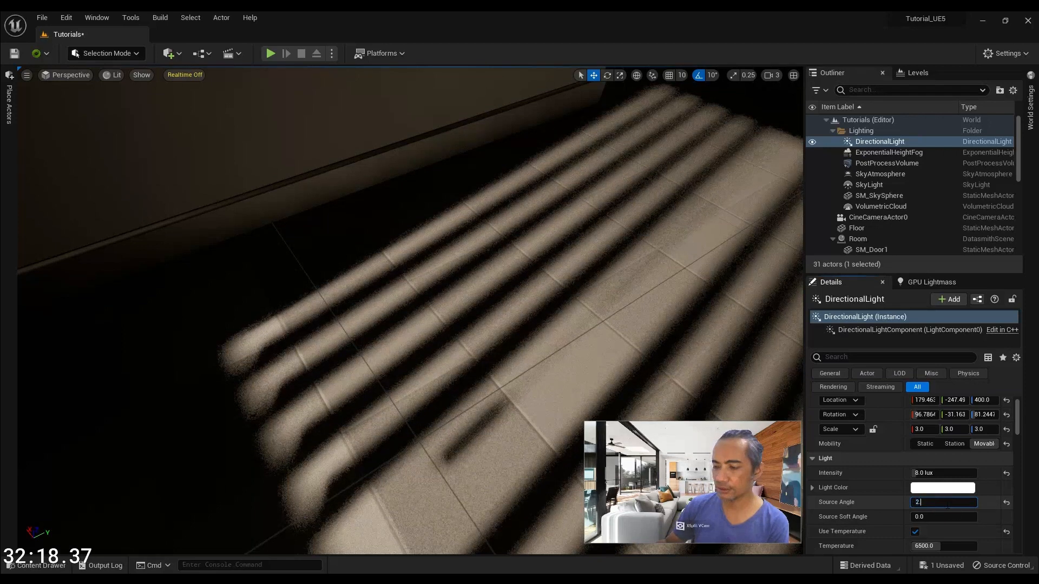
right_click_drag(691, 375, 352, 130)
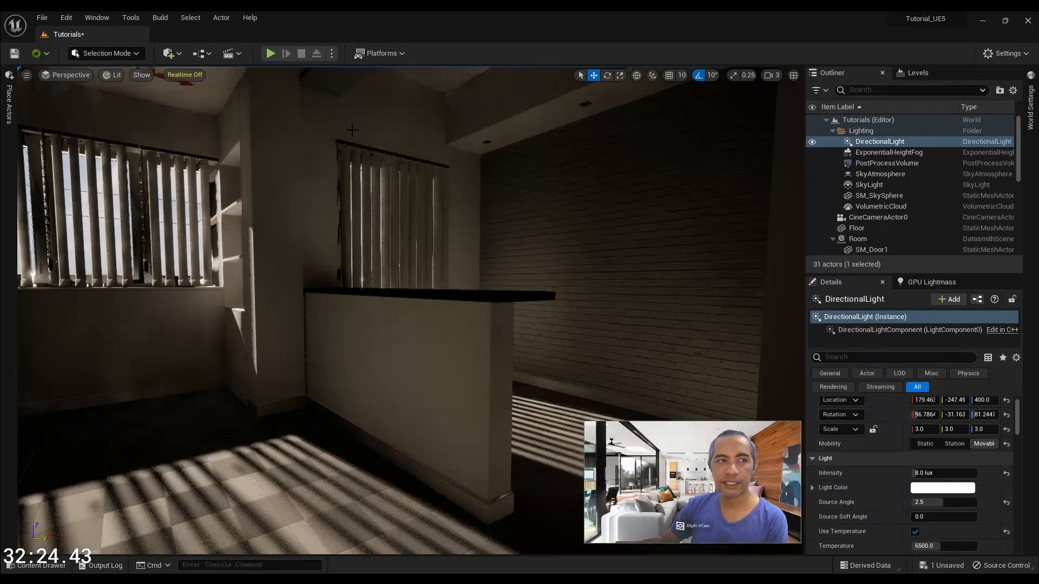
Turn on realtime rendering for the viewport, look around the room, and toggle the realtime option again.
left_click(179, 80)
right_click_drag(179, 80, 295, 74)
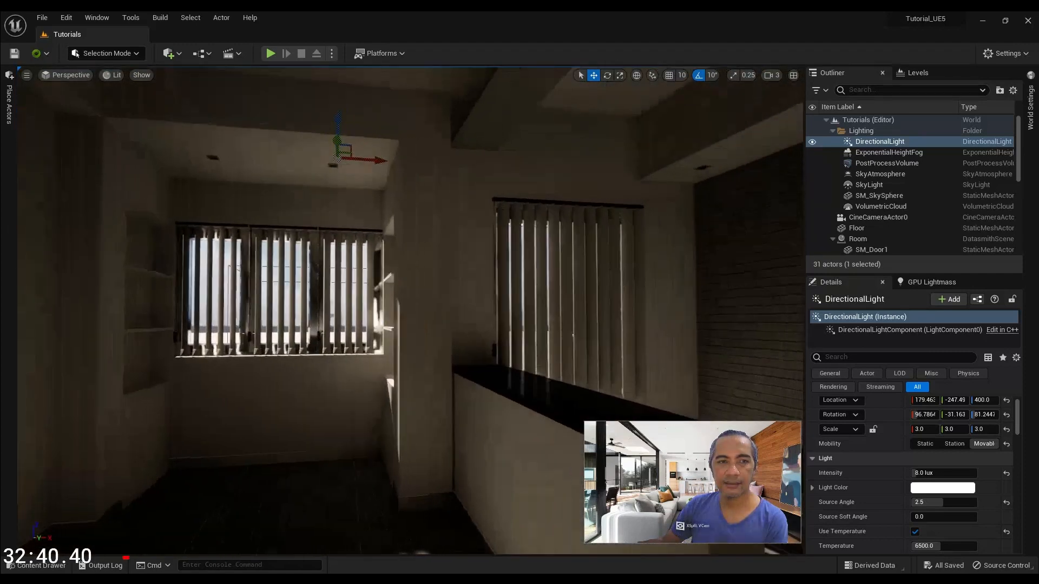
left_click(26, 75)
left_click(103, 105)
right_click_drag(324, 188, 377, 207)
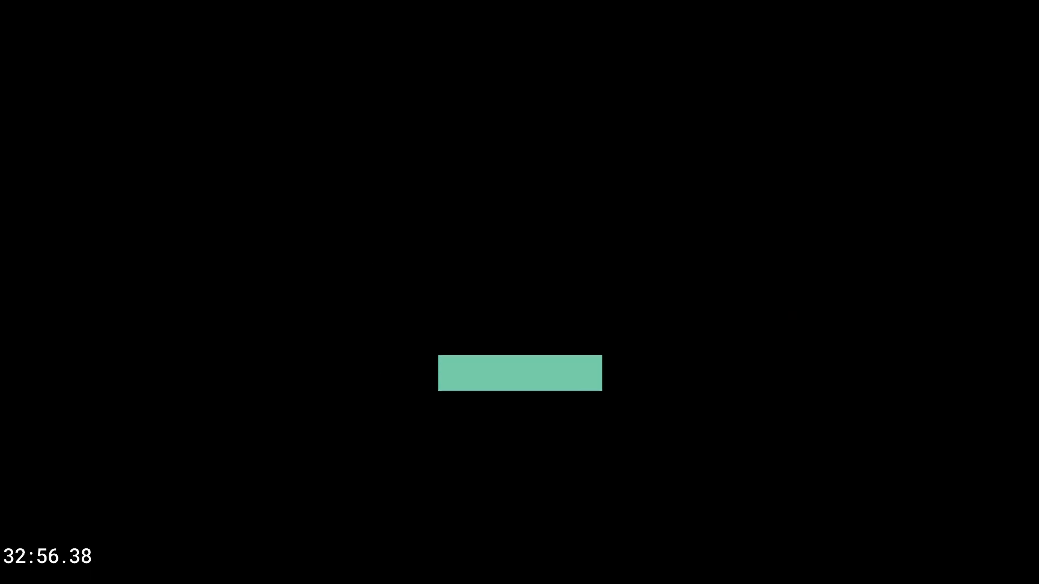